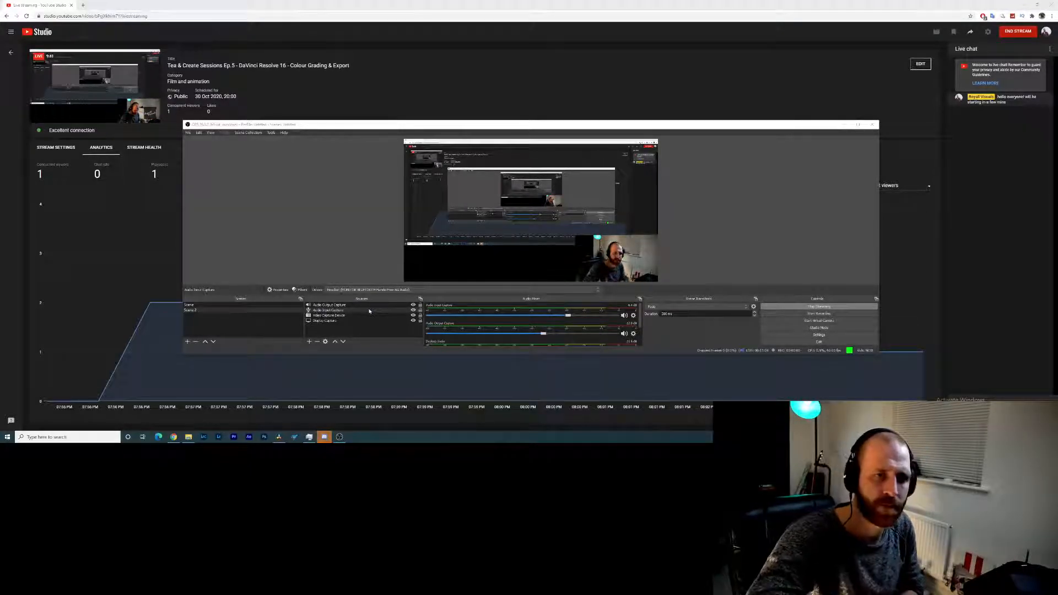
- Set the system playback device to Speakers (Nahimic mirroring device)
{"action": "left_click", "coordinate": [1012, 437]}
{"action": "left_click", "coordinate": [1051, 405]}
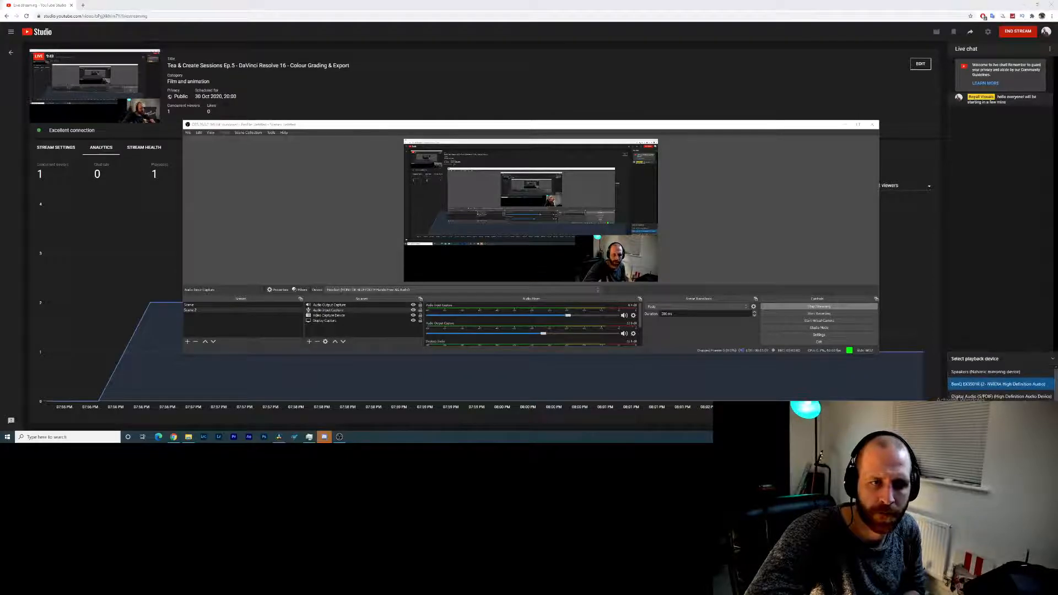
{"action": "left_click", "coordinate": [1006, 370]}
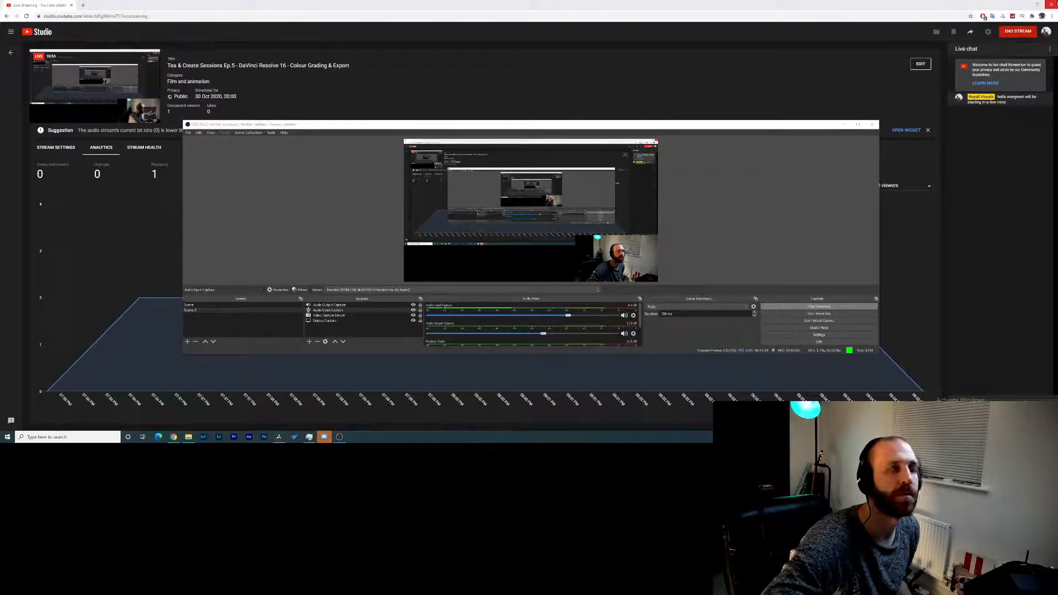
- Switch to DaVinci Resolve's Skate project and select the third clip after viewing the first two
{"action": "key", "text": "alt+Tab"}
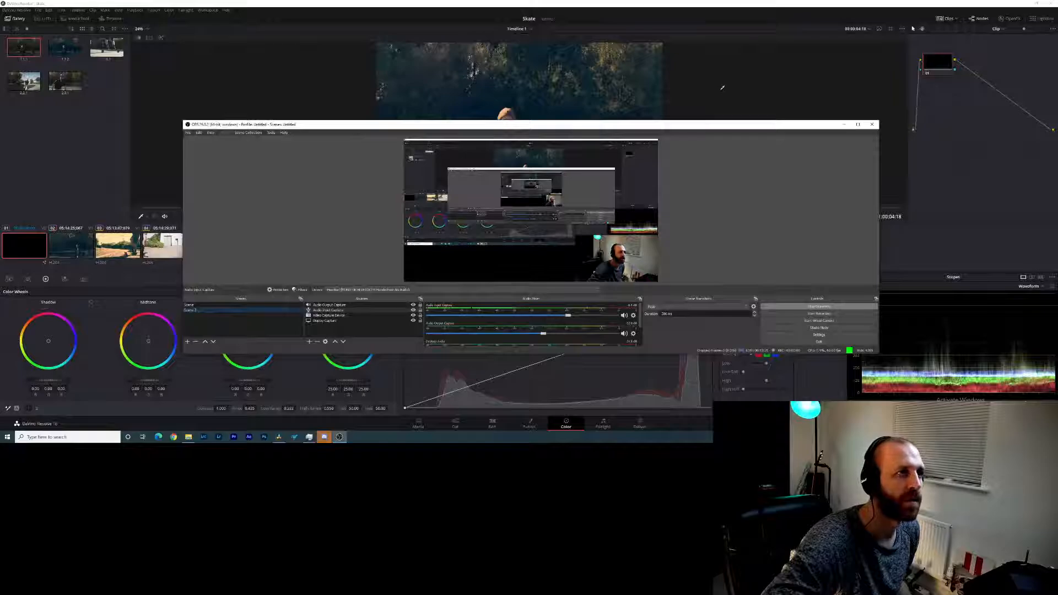
{"action": "left_click", "coordinate": [955, 180]}
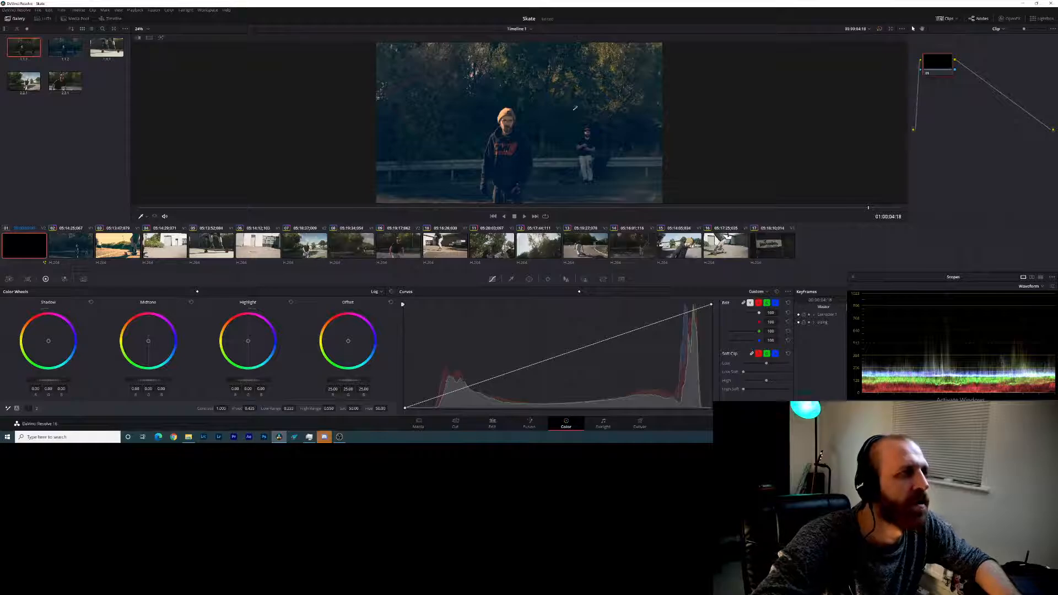
{"action": "left_click", "coordinate": [70, 248]}
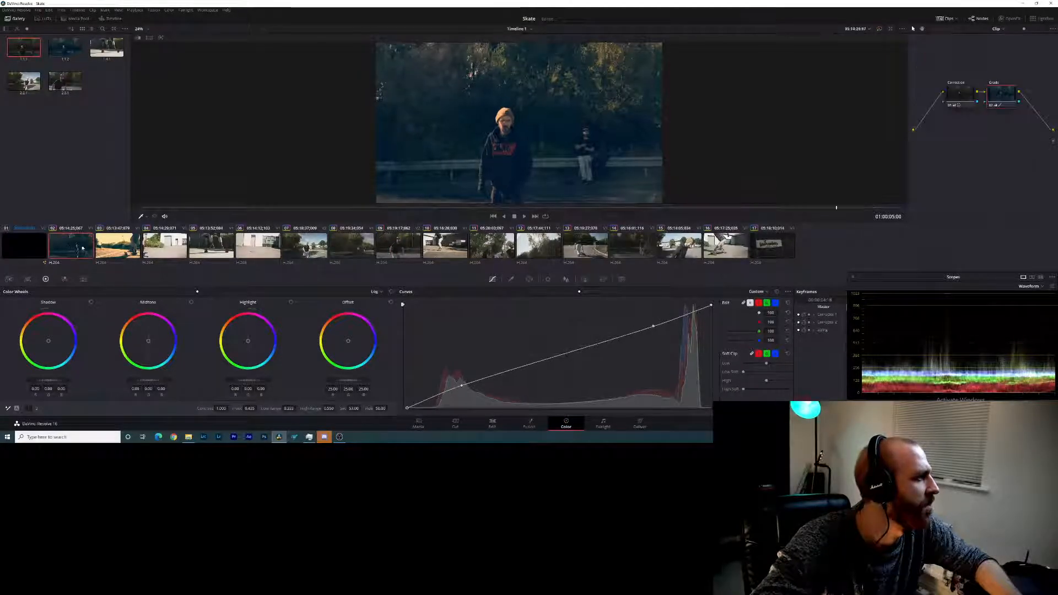
{"action": "left_click", "coordinate": [34, 247]}
{"action": "left_click", "coordinate": [72, 249]}
{"action": "left_click", "coordinate": [105, 251]}
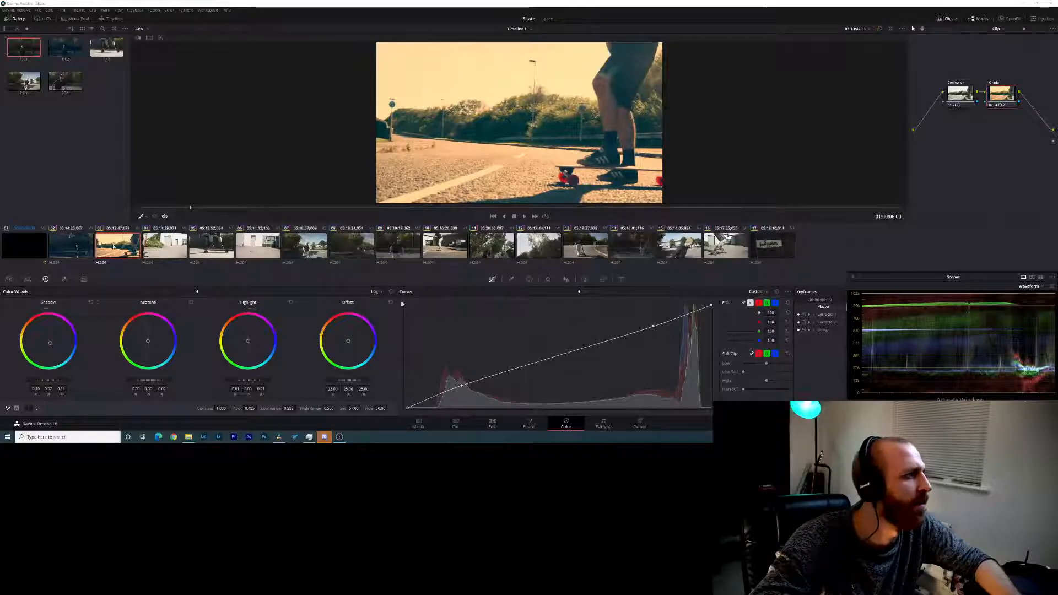
- Try to grab a still from the third clip's current frame
{"action": "left_click", "coordinate": [61, 50]}
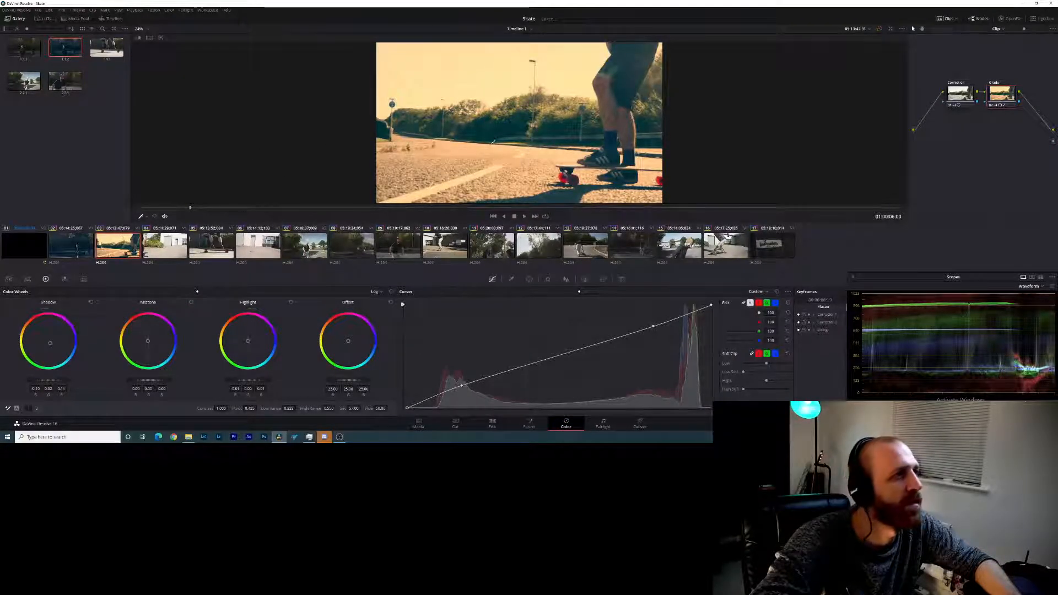
{"action": "right_click", "coordinate": [493, 145]}
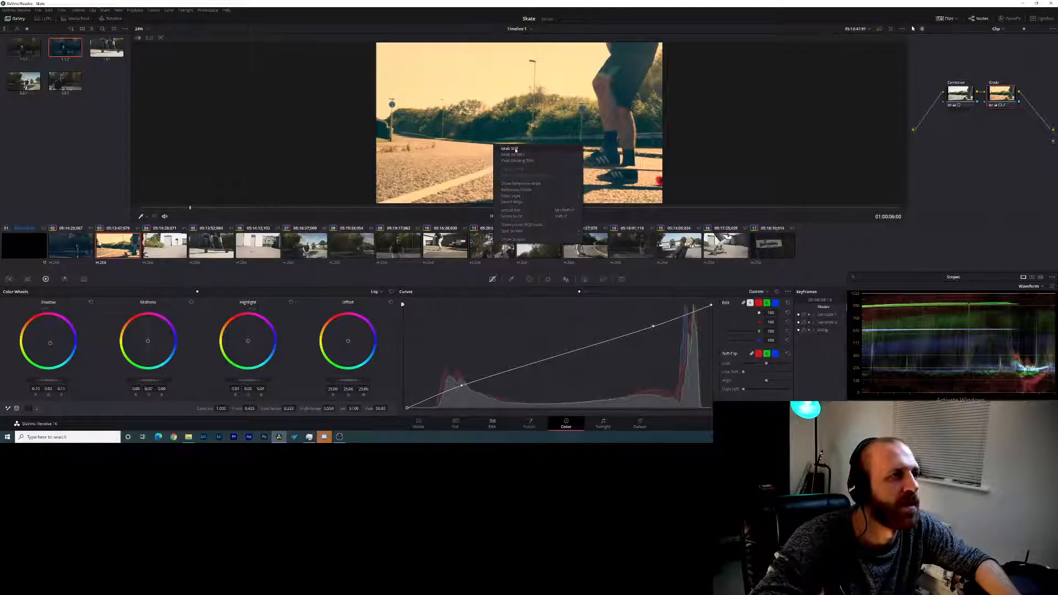
{"action": "left_click", "coordinate": [515, 148]}
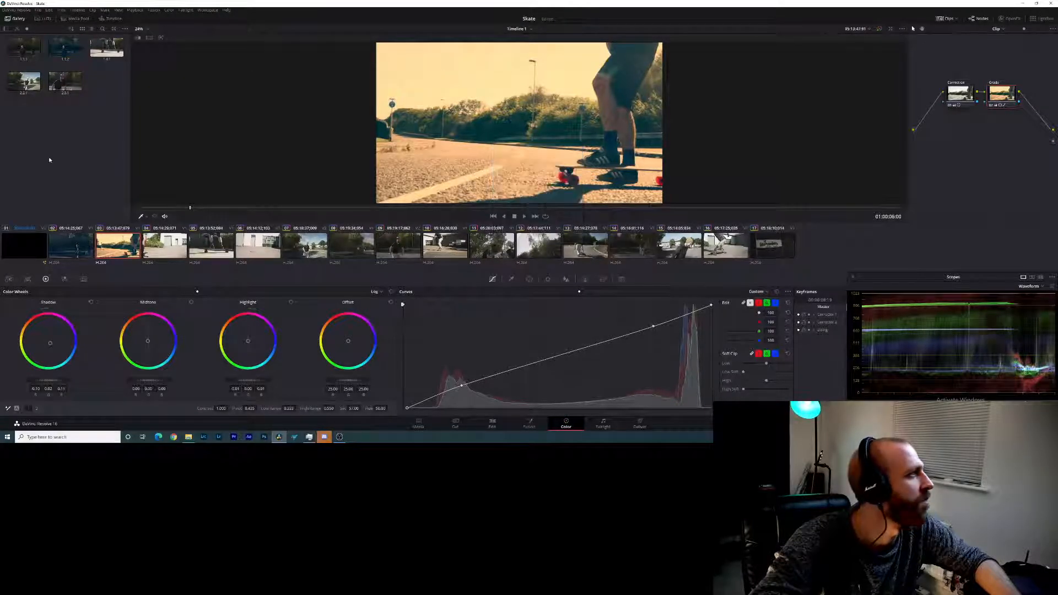
{"action": "left_click", "coordinate": [69, 52]}
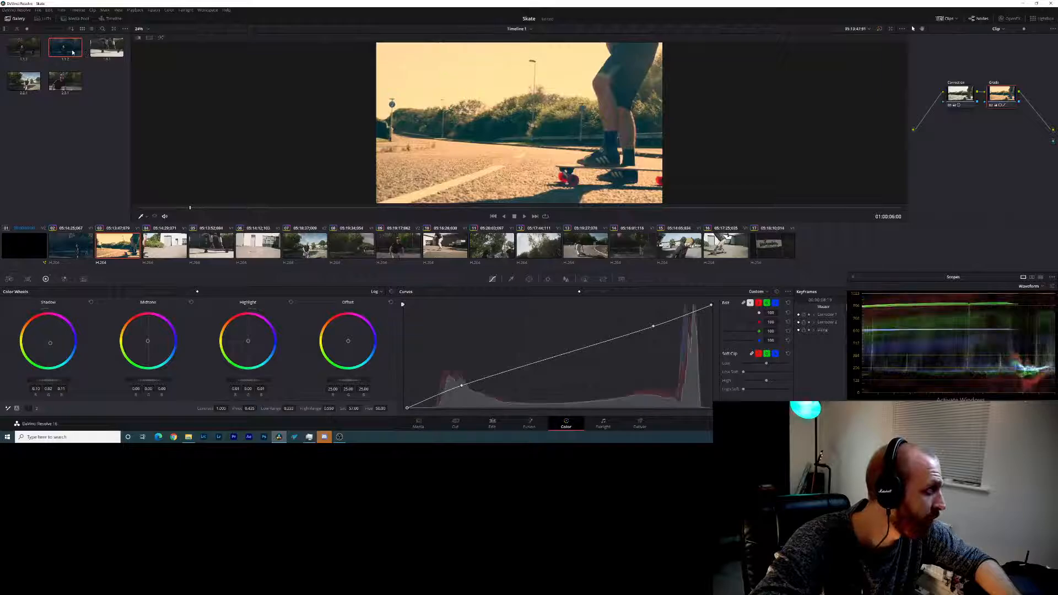
{"action": "right_click", "coordinate": [71, 50]}
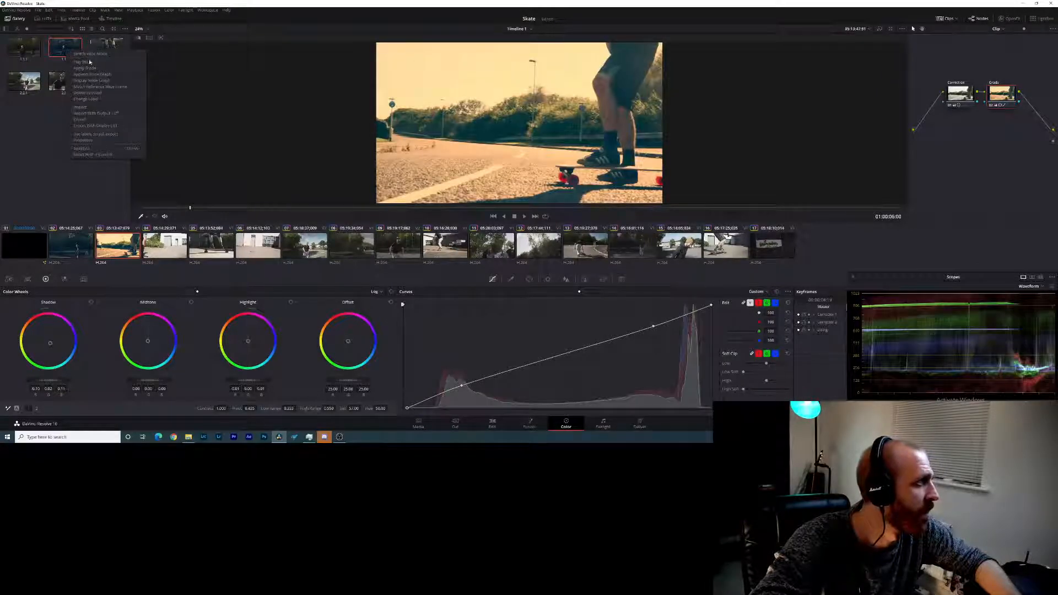
{"action": "left_click", "coordinate": [164, 246]}
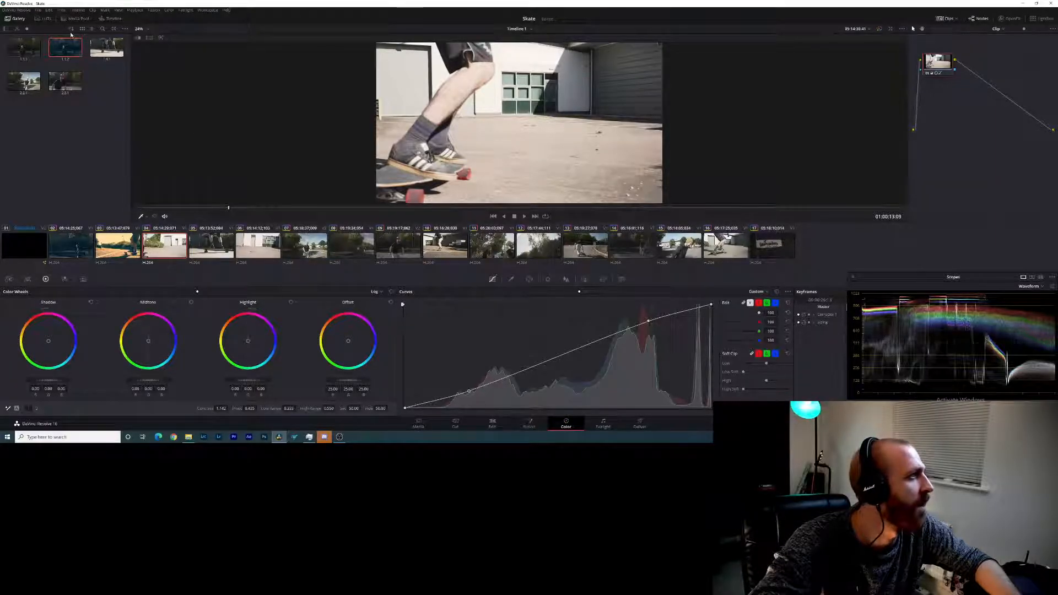
{"action": "right_click", "coordinate": [63, 51]}
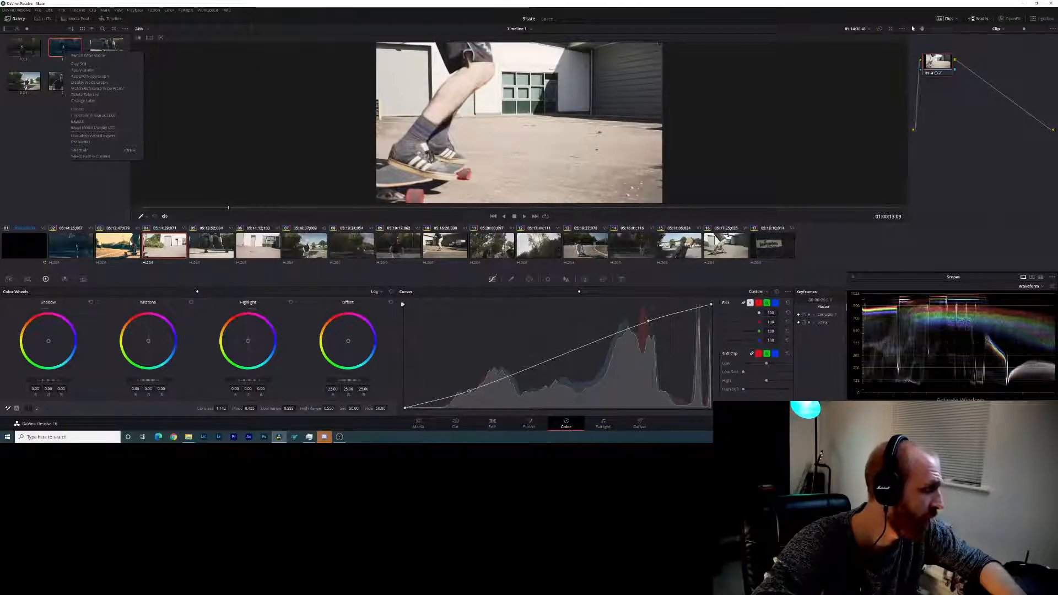
{"action": "left_click", "coordinate": [118, 246]}
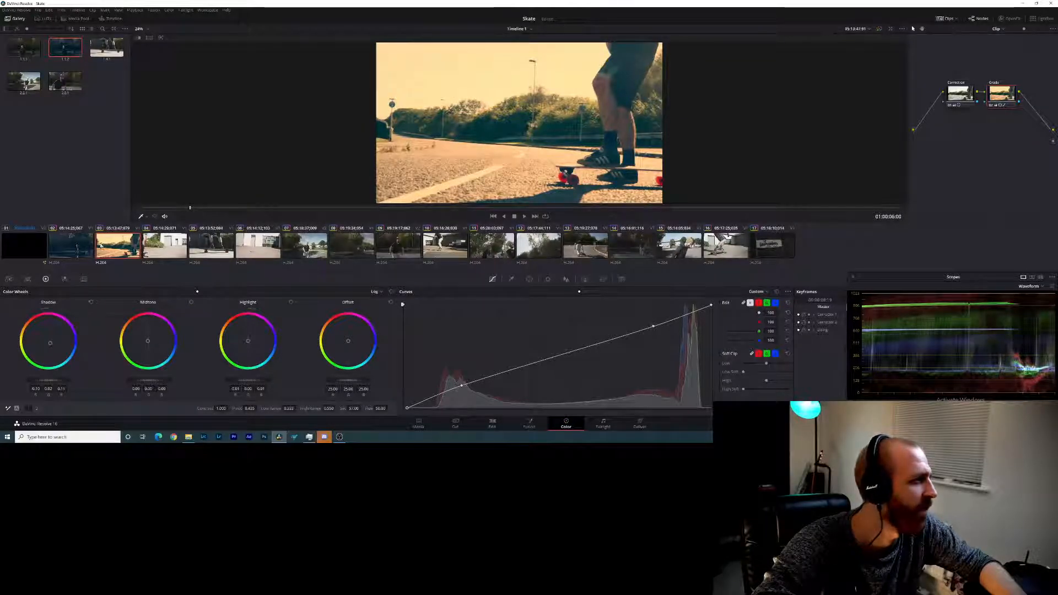
{"action": "key", "text": "Up"}
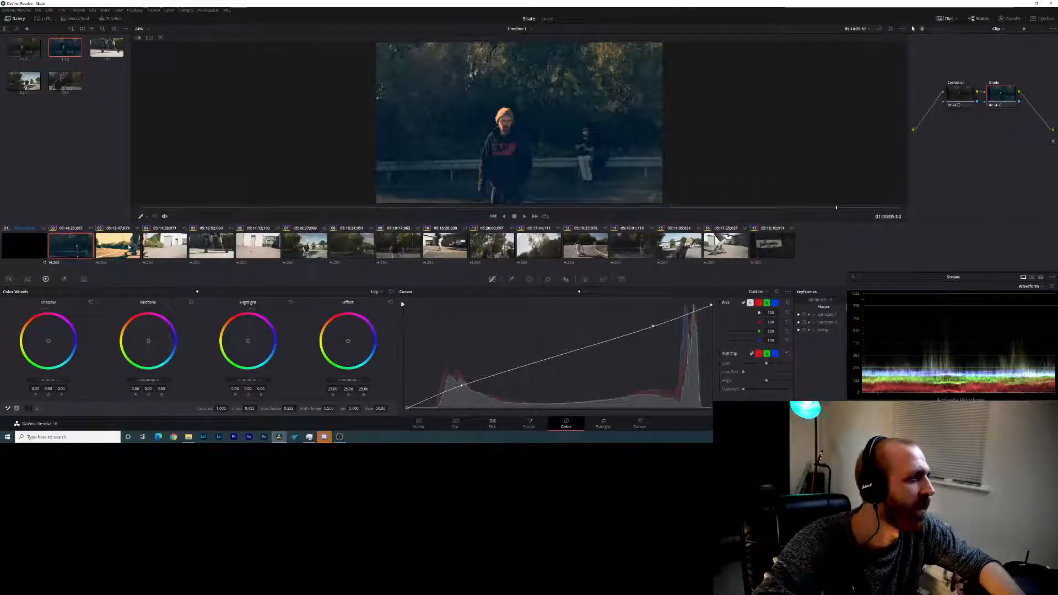
{"action": "left_click", "coordinate": [128, 247]}
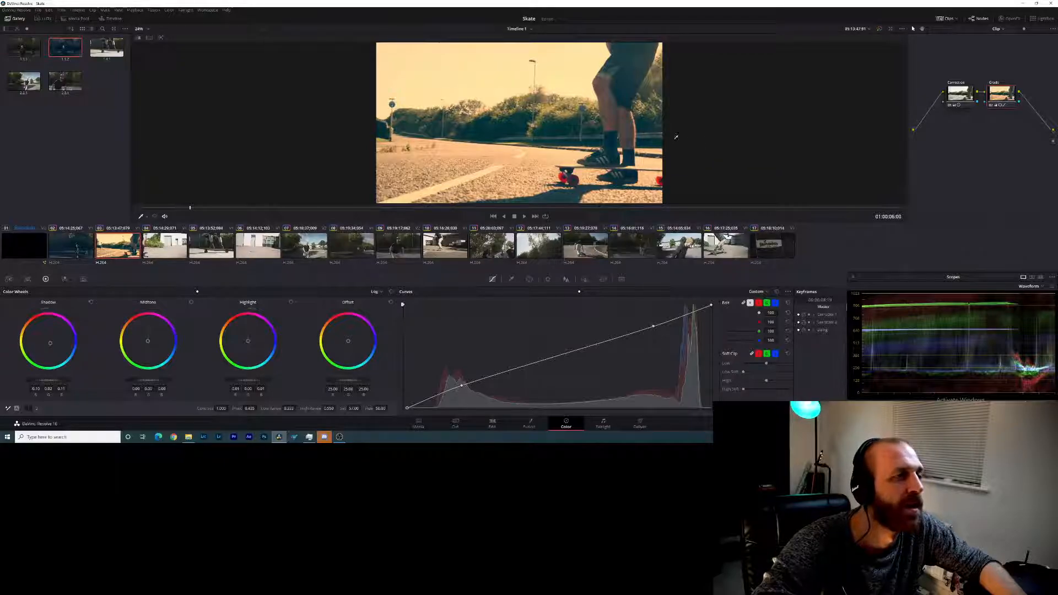
- Apply the grade of the blue-toned gallery still to the fourth clip and play it through to review the look
{"action": "double_click", "coordinate": [65, 50]}
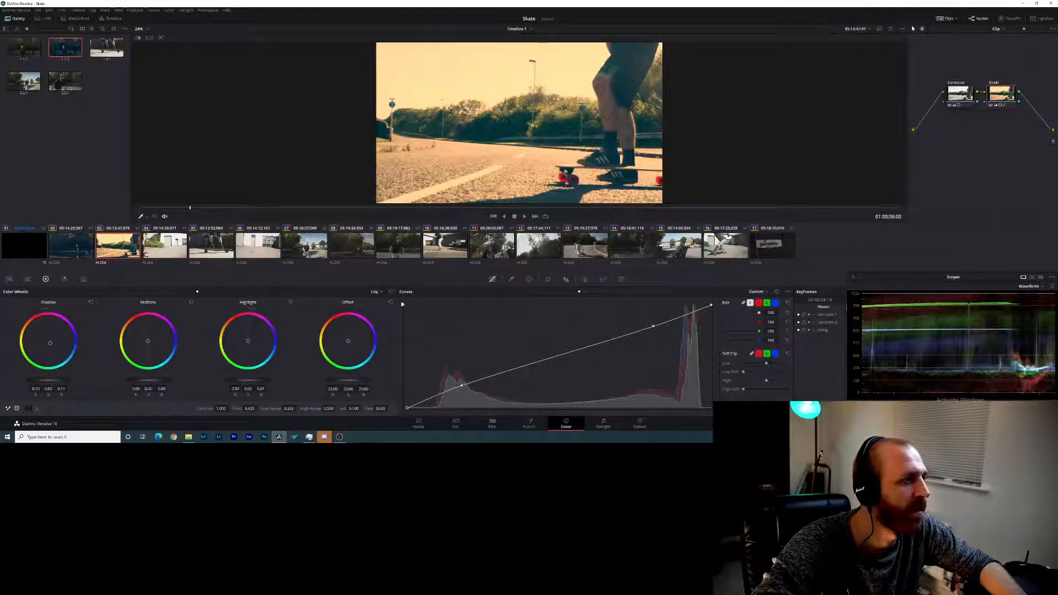
{"action": "left_click", "coordinate": [160, 245]}
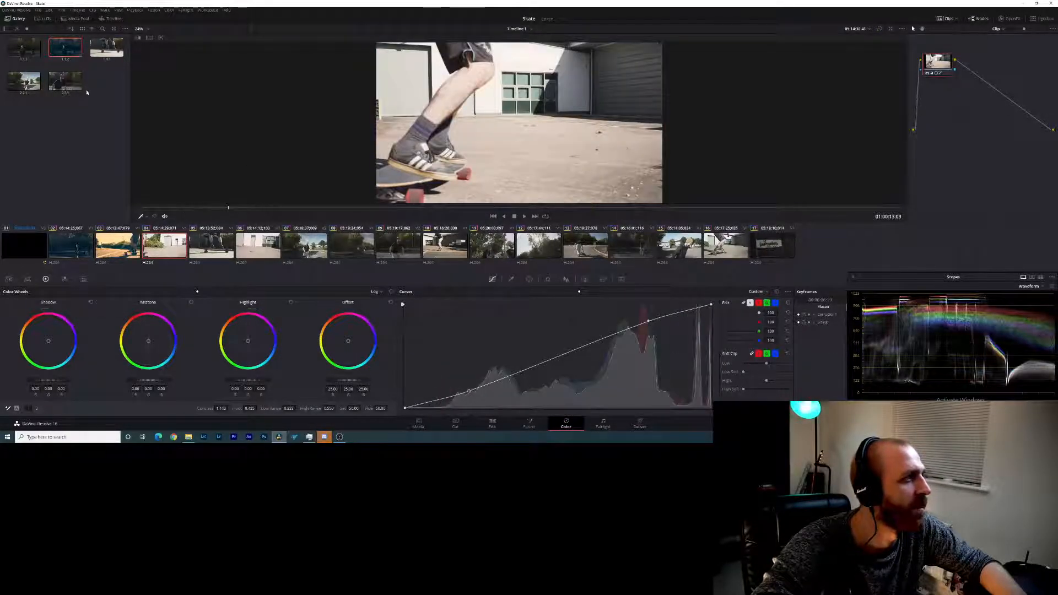
{"action": "right_click", "coordinate": [66, 53]}
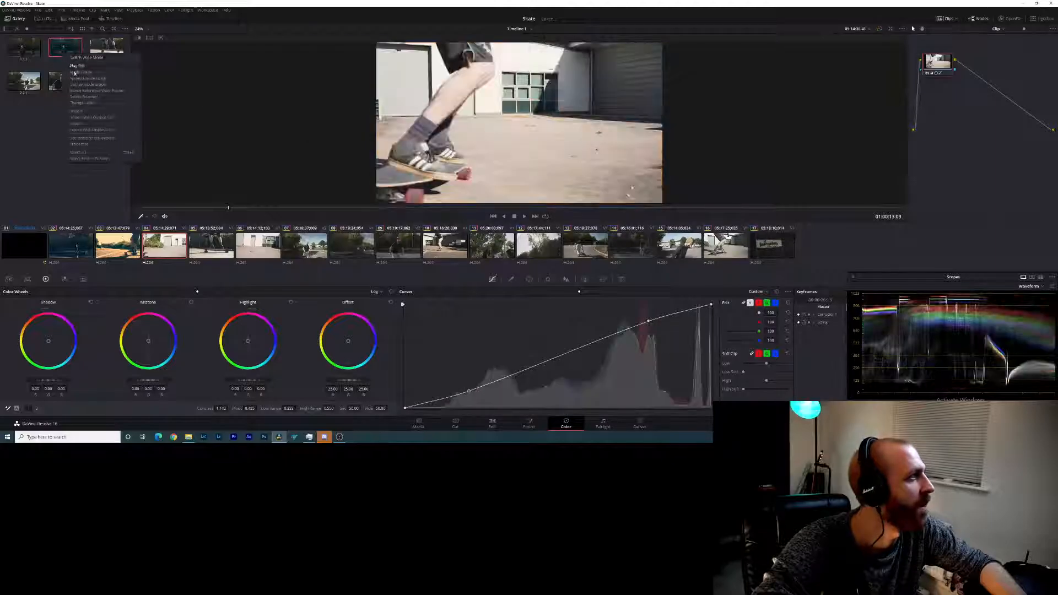
{"action": "left_click", "coordinate": [86, 74]}
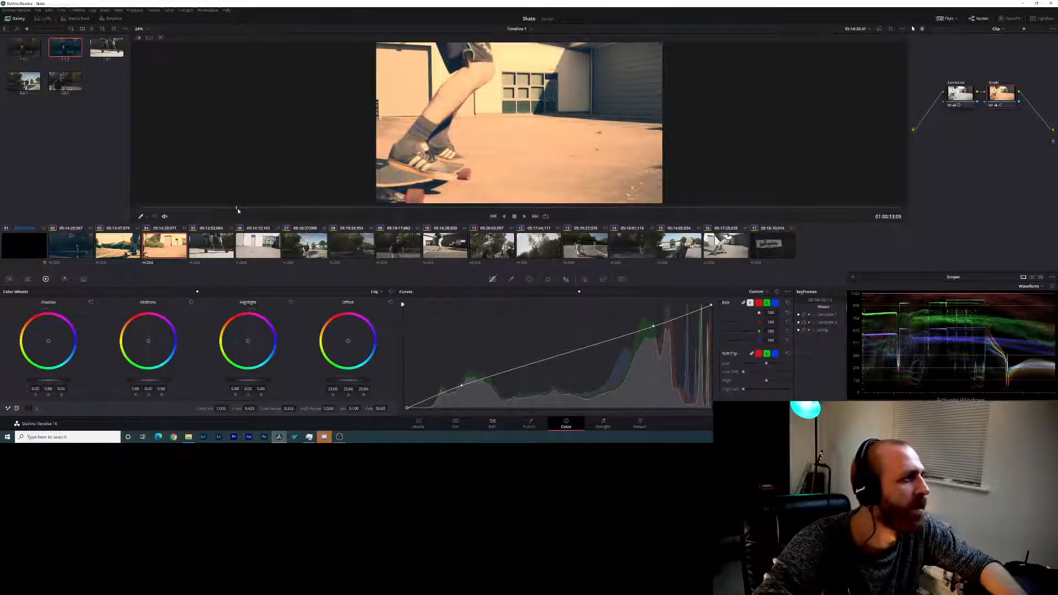
{"action": "key", "text": "space"}
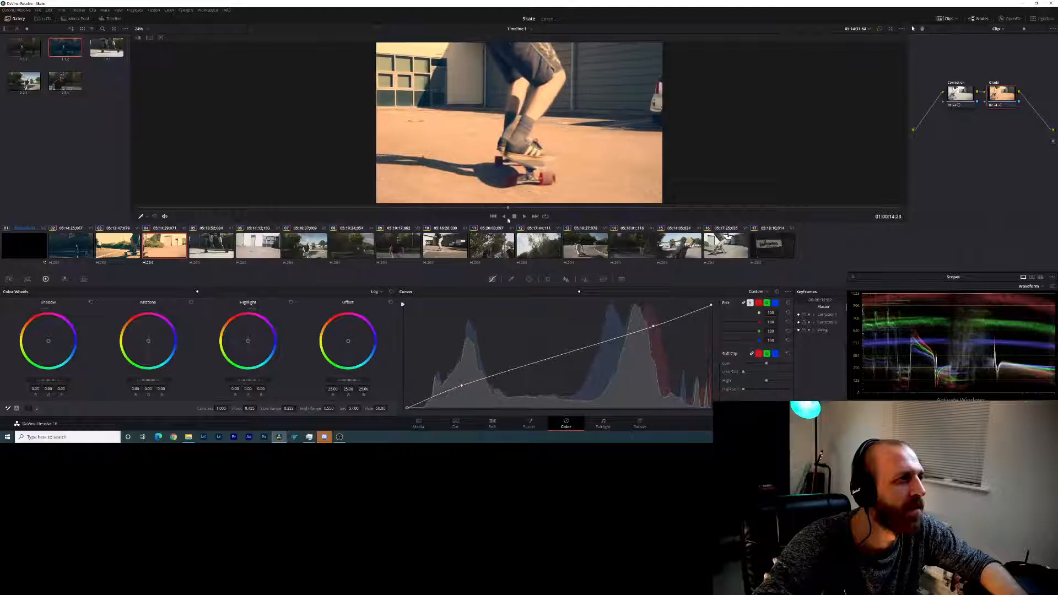
{"action": "left_click_drag", "start_coordinate": [749, 209], "coordinate": [145, 209]}
- On the third clip, shift the highlights towards blue and pull the shadow tint slightly back towards neutral with the log wheels
{"action": "left_click", "coordinate": [118, 246]}
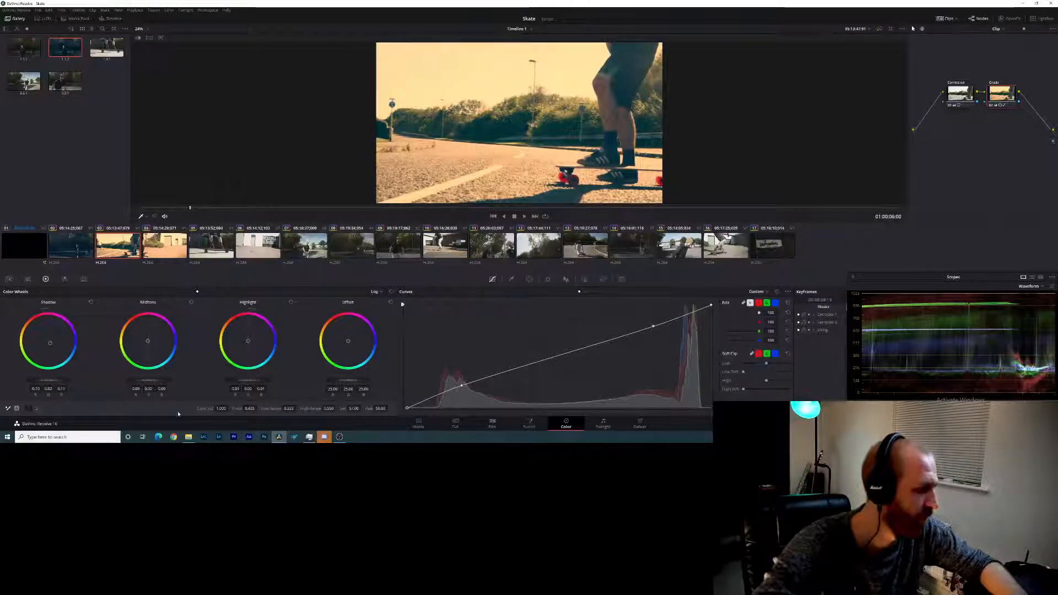
{"action": "left_click", "coordinate": [37, 408]}
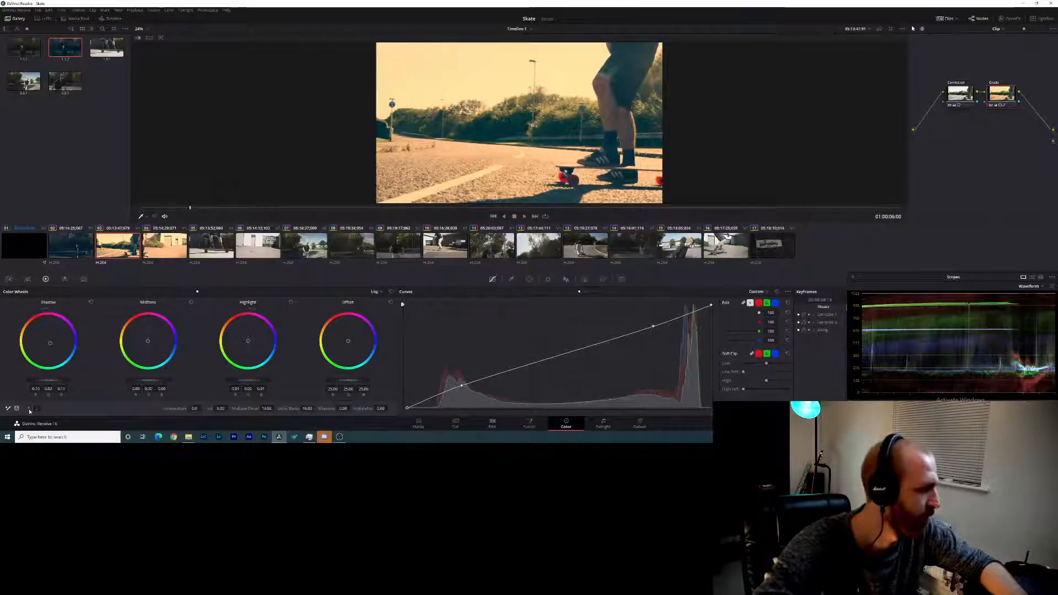
{"action": "left_click", "coordinate": [25, 411]}
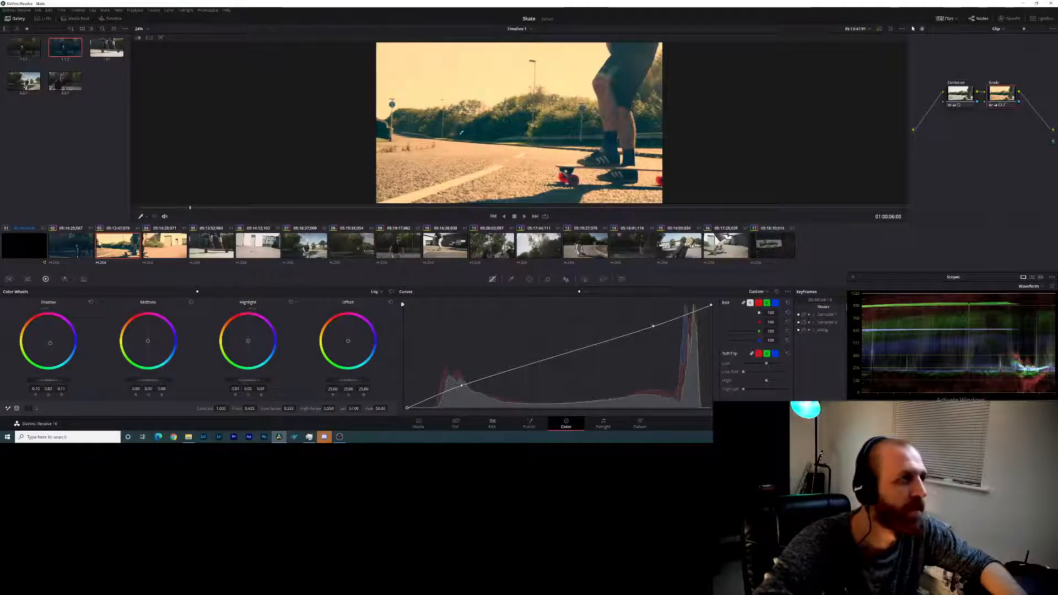
{"action": "left_click", "coordinate": [158, 246]}
{"action": "left_click", "coordinate": [127, 246]}
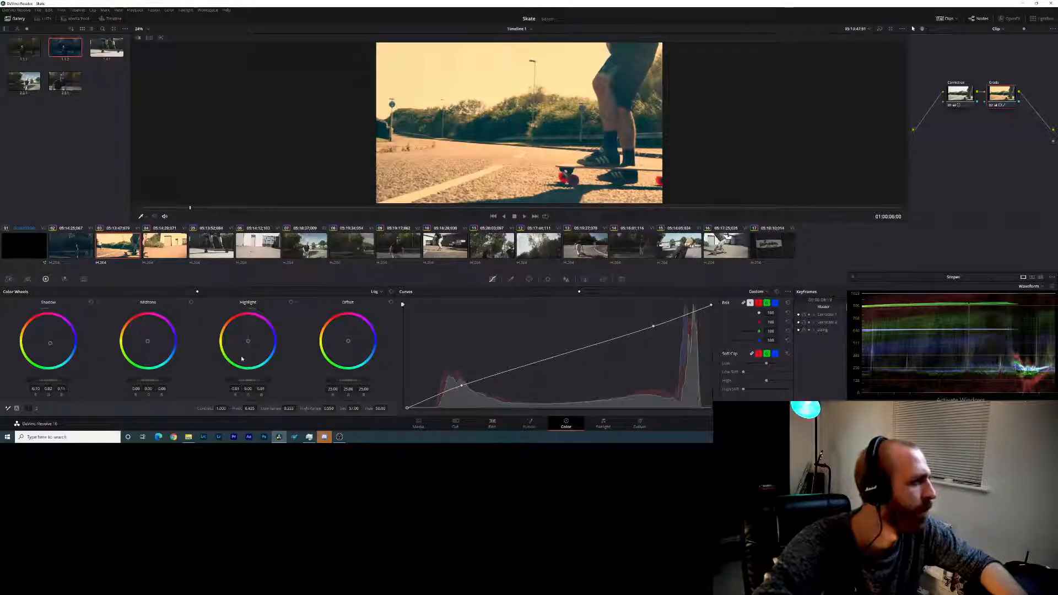
{"action": "left_click_drag", "start_coordinate": [247, 343], "coordinate": [247, 340]}
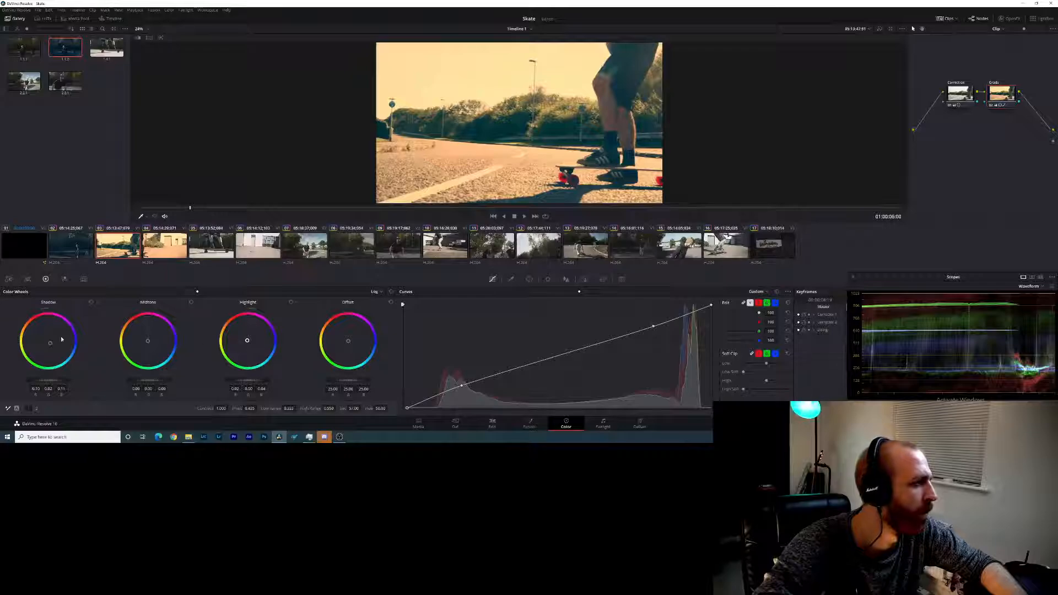
{"action": "mouse_move", "coordinate": [50, 342]}
{"action": "left_mouse_down"}
{"action": "mouse_move", "coordinate": [58, 348]}
{"action": "mouse_move", "coordinate": [50, 343]}
{"action": "left_mouse_up"}
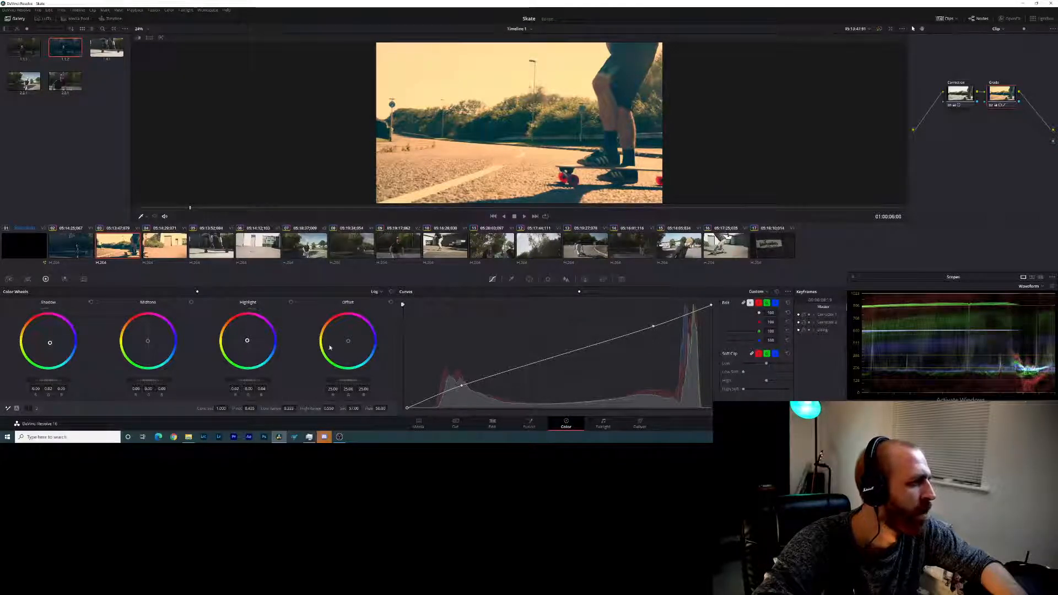
{"action": "left_click_drag", "start_coordinate": [247, 340], "coordinate": [251, 343]}
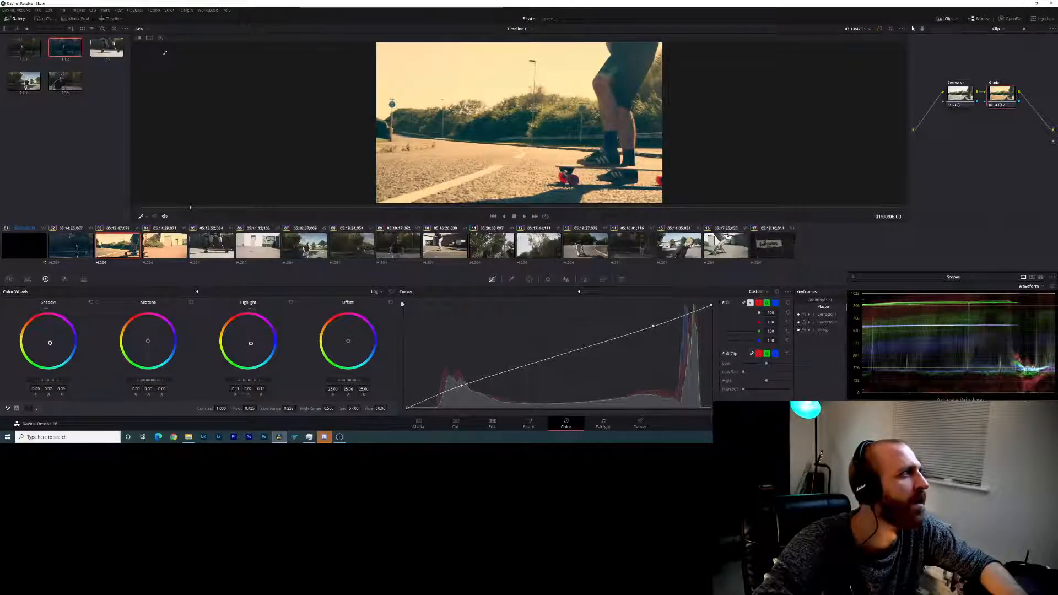
- Compare the third and fourth clips with the blue-toned still using the image wipe, and turn the wipe off
{"action": "left_click", "coordinate": [138, 37]}
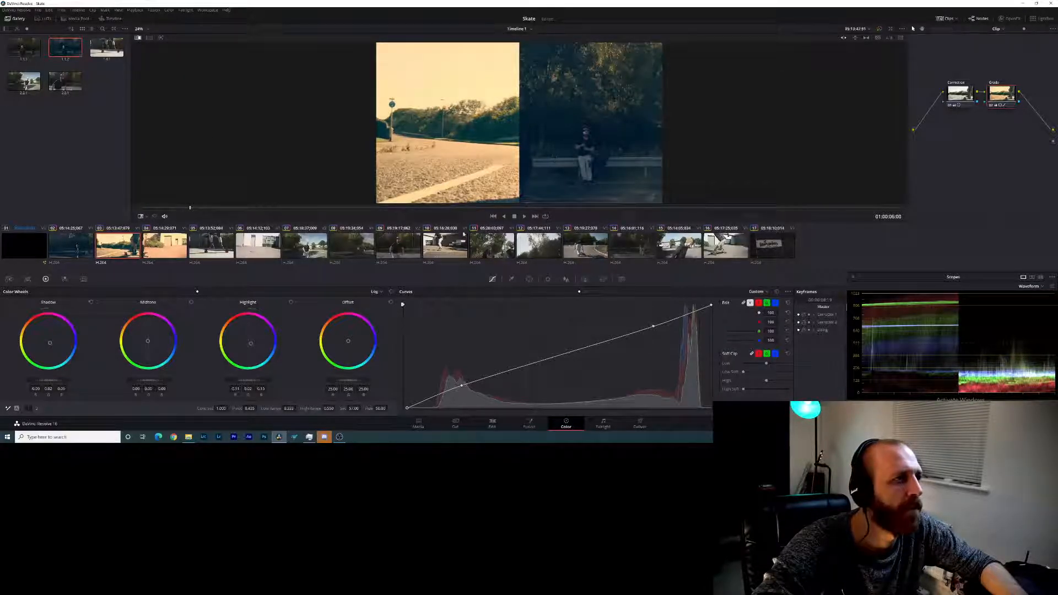
{"action": "left_click_drag", "start_coordinate": [203, 209], "coordinate": [388, 222]}
{"action": "left_click", "coordinate": [157, 248]}
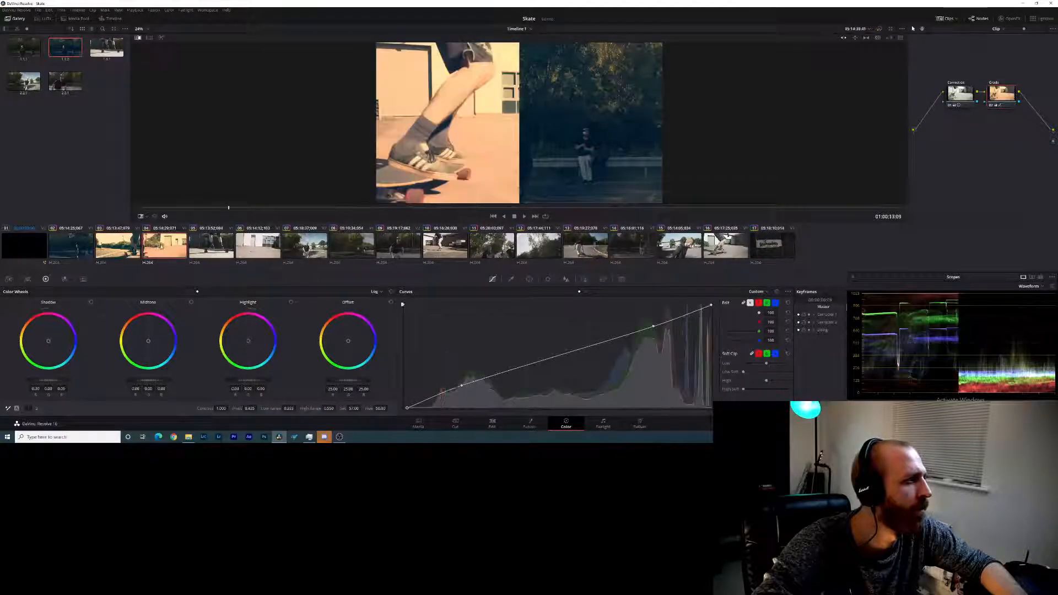
{"action": "left_click", "coordinate": [124, 249]}
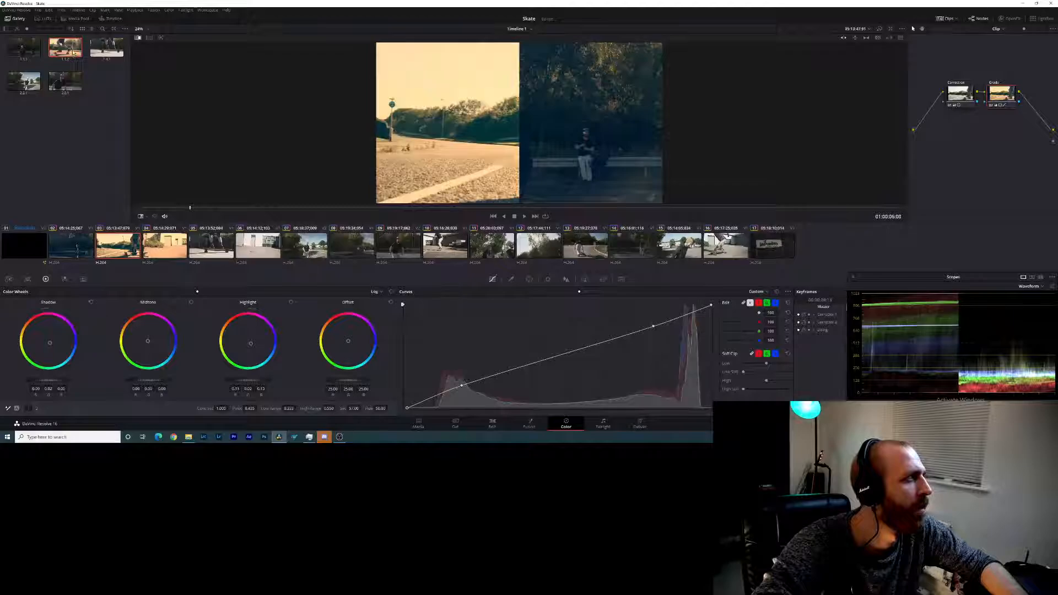
{"action": "left_click", "coordinate": [138, 38]}
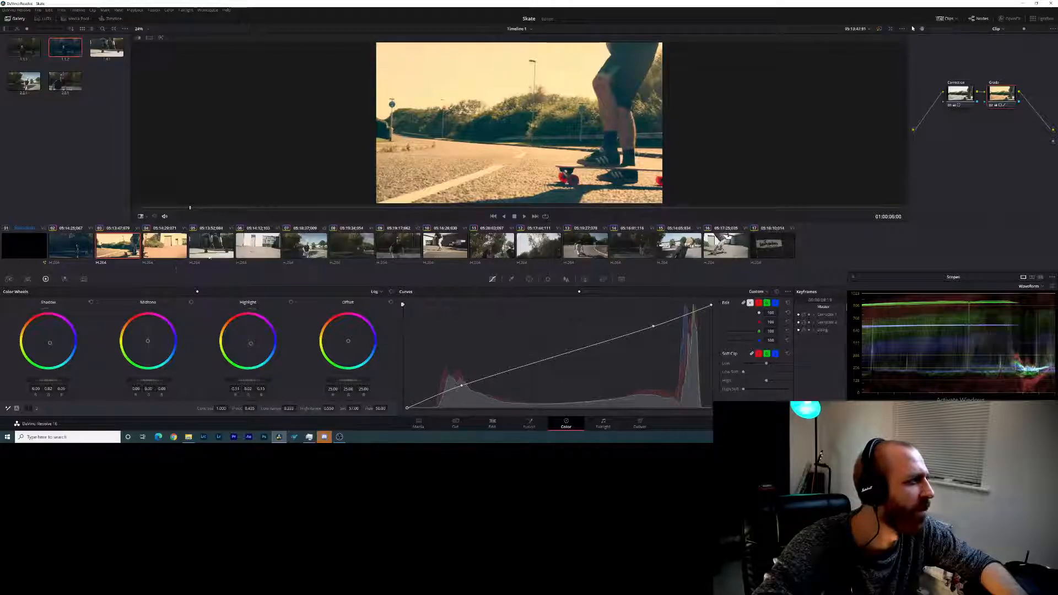
- Enable the image wipe on the fourth clip and try the difference, horizontal and vertical comparison modes
{"action": "key", "text": "Down"}
{"action": "key", "text": "ctrl+w"}
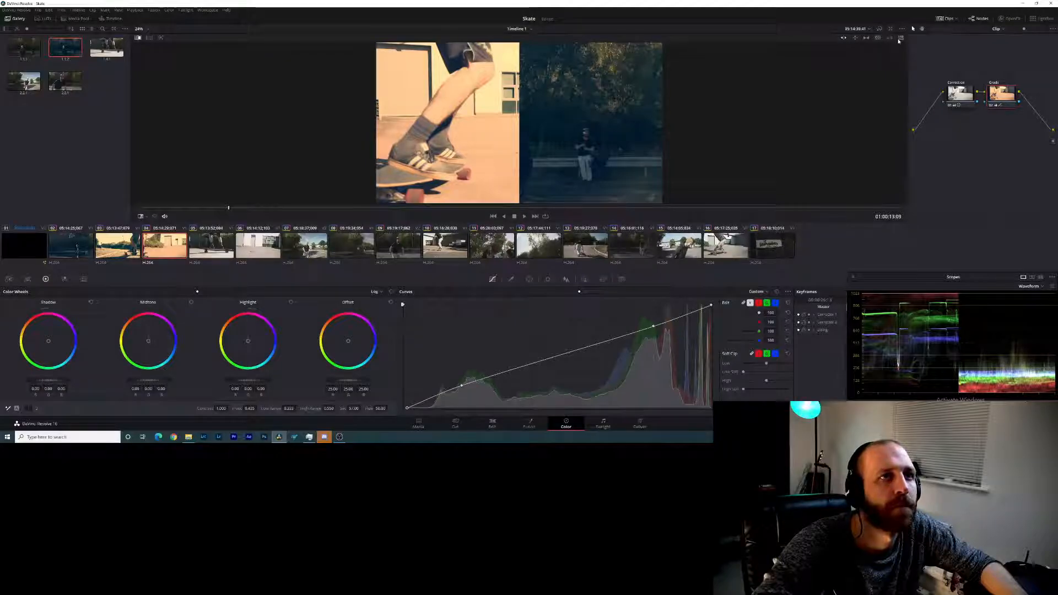
{"action": "left_click", "coordinate": [892, 39]}
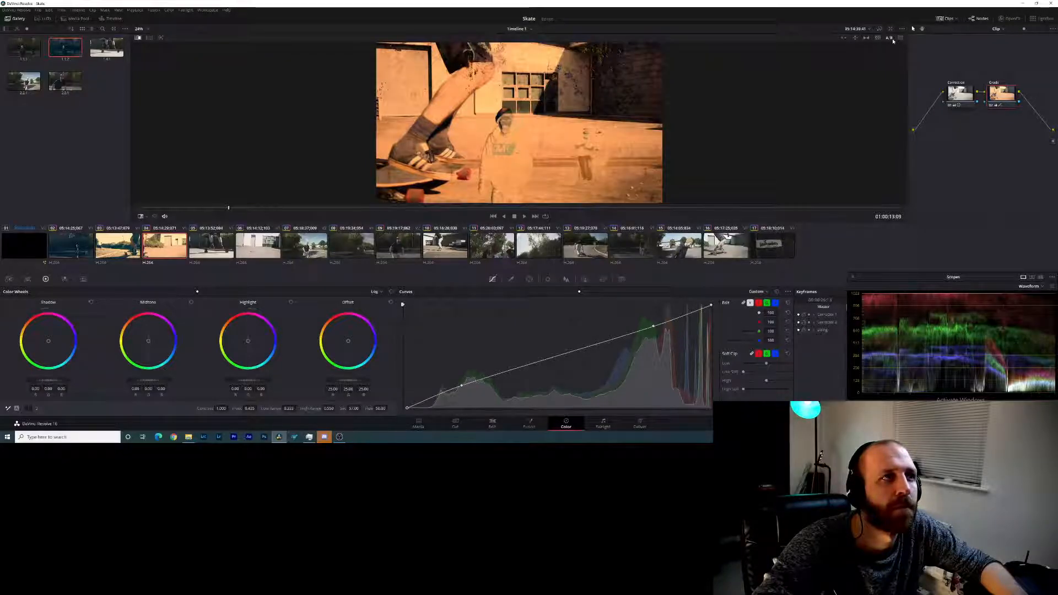
{"action": "left_click", "coordinate": [845, 38]}
{"action": "left_click", "coordinate": [854, 38]}
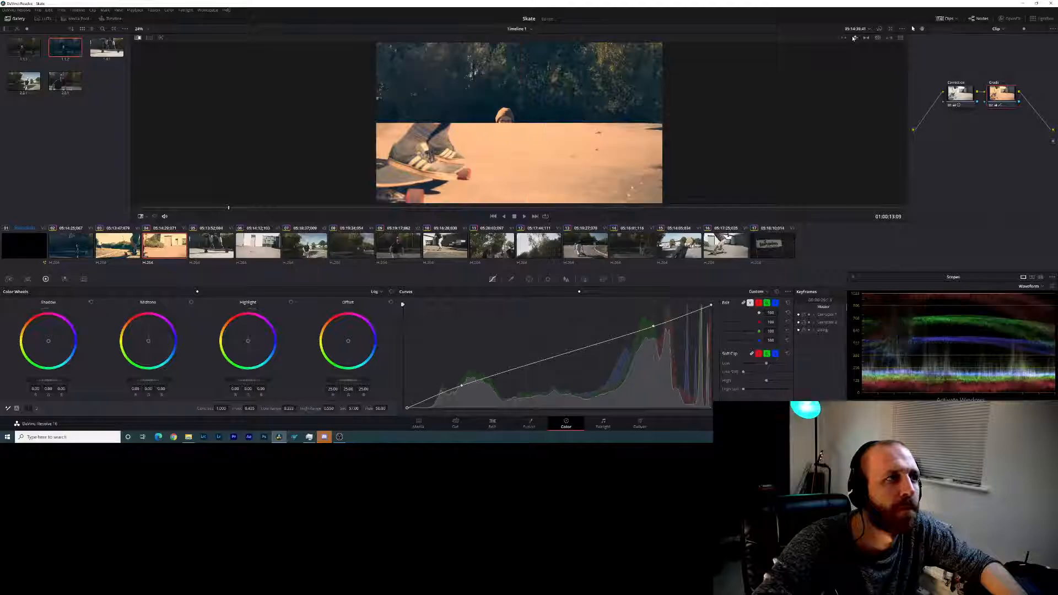
- Switch the still comparison to the vertical wipe, turn the wipe off, and undo the gallery grade on the fourth clip
{"action": "left_click", "coordinate": [844, 38]}
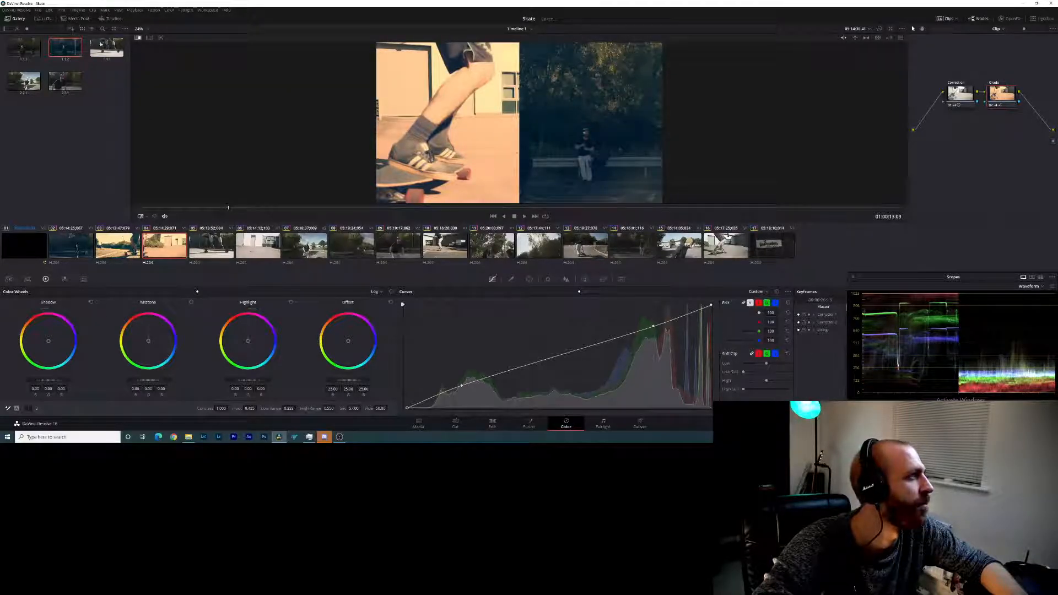
{"action": "left_click", "coordinate": [138, 38]}
{"action": "left_click", "coordinate": [138, 38]}
{"action": "left_click", "coordinate": [138, 38]}
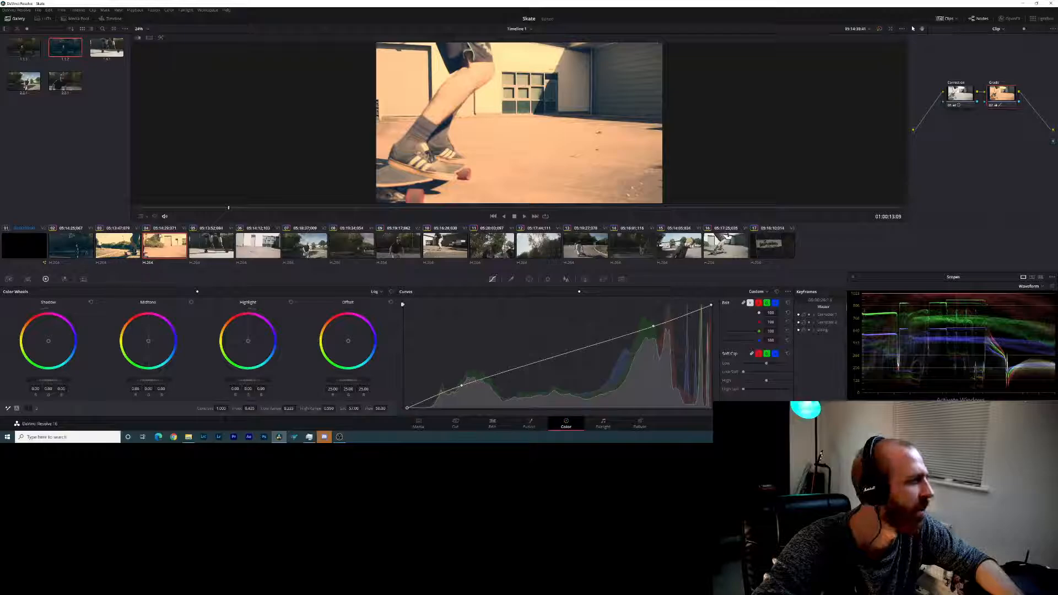
{"action": "key", "text": "ctrl+z"}
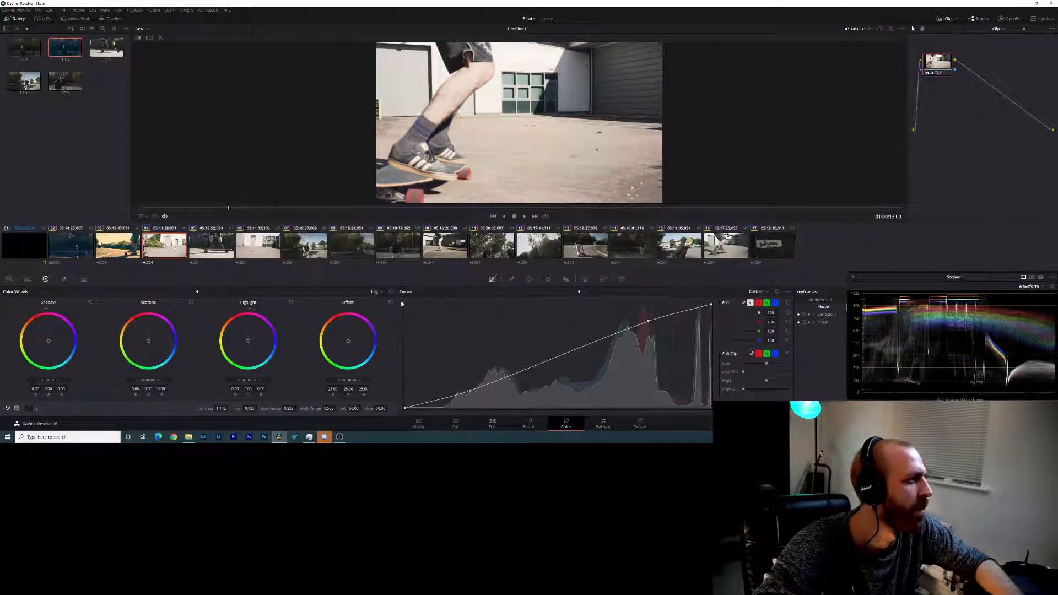
- Try small tint changes to the third clip's shadows and highlights with the log wheels
{"action": "left_click", "coordinate": [105, 253]}
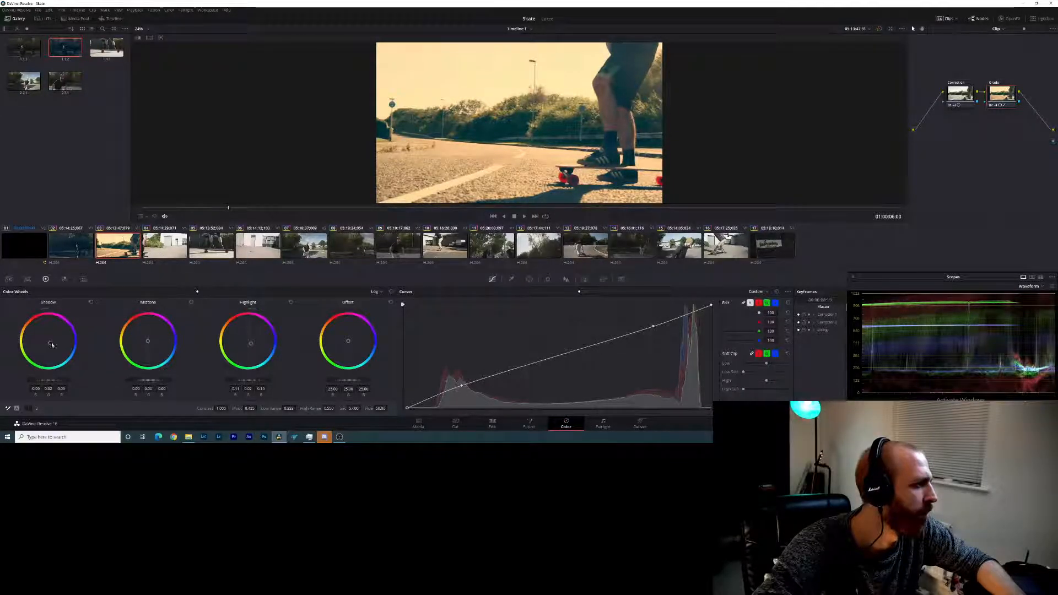
{"action": "left_click_drag", "start_coordinate": [50, 343], "coordinate": [50, 342]}
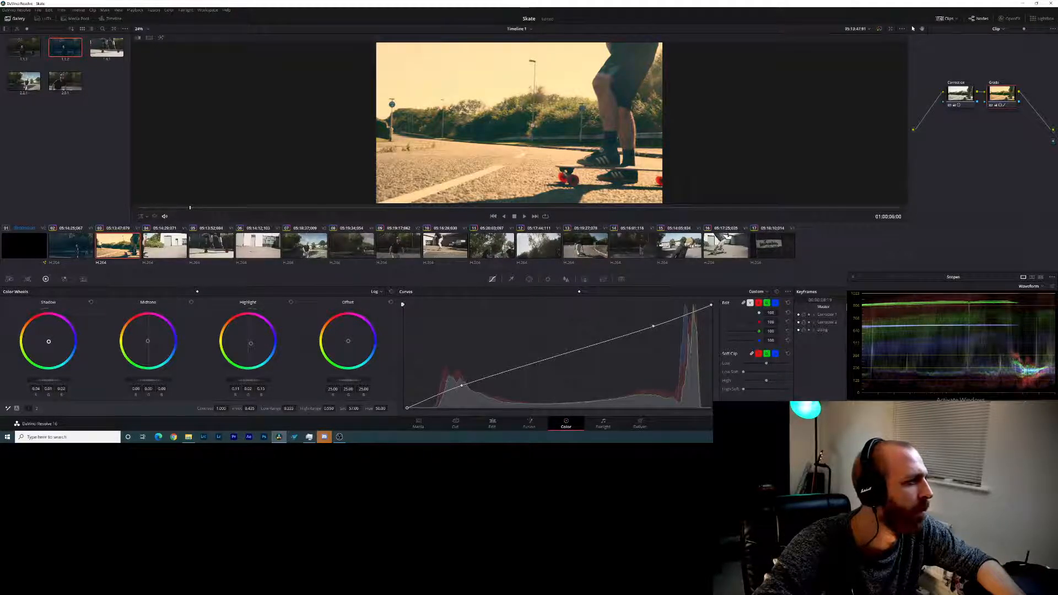
{"action": "left_click_drag", "start_coordinate": [249, 348], "coordinate": [250, 343]}
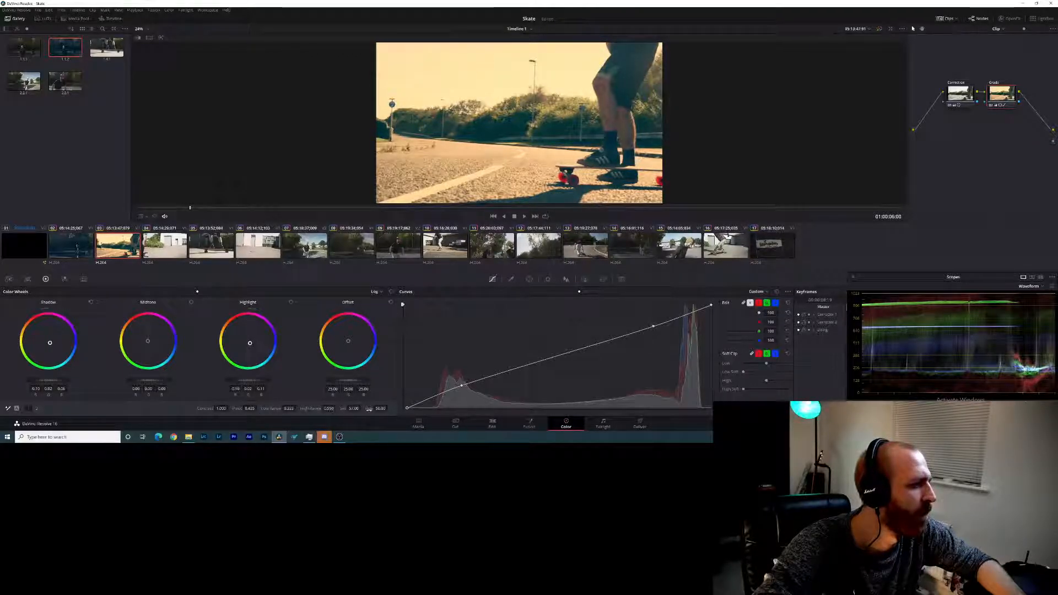
{"action": "left_click", "coordinate": [36, 408]}
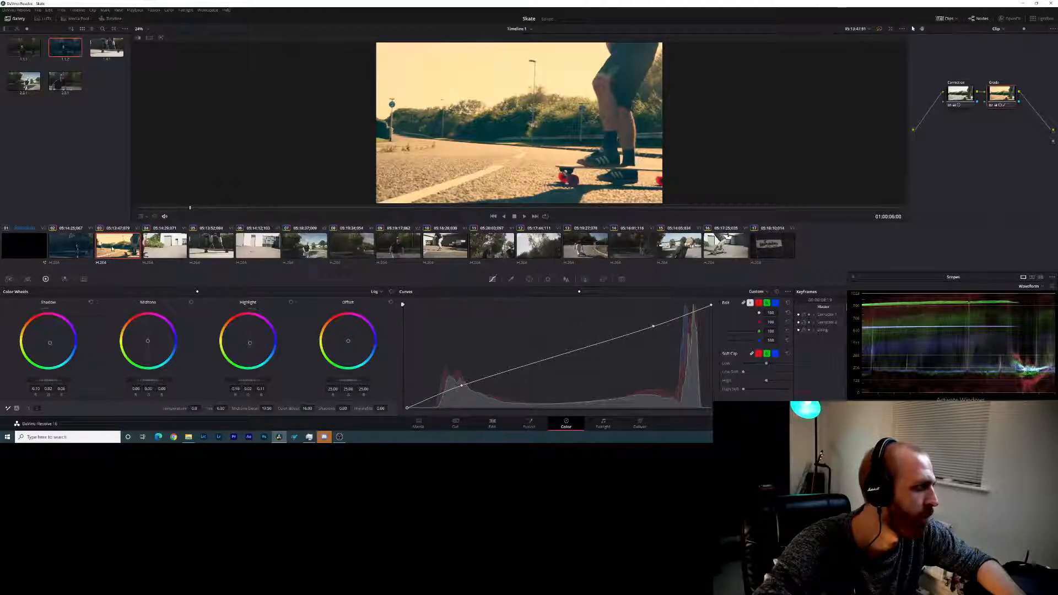
- Push the fourth clip's shadows towards blue and its highlights towards orange with the log wheels, and scrub through the result
{"action": "left_click", "coordinate": [81, 246]}
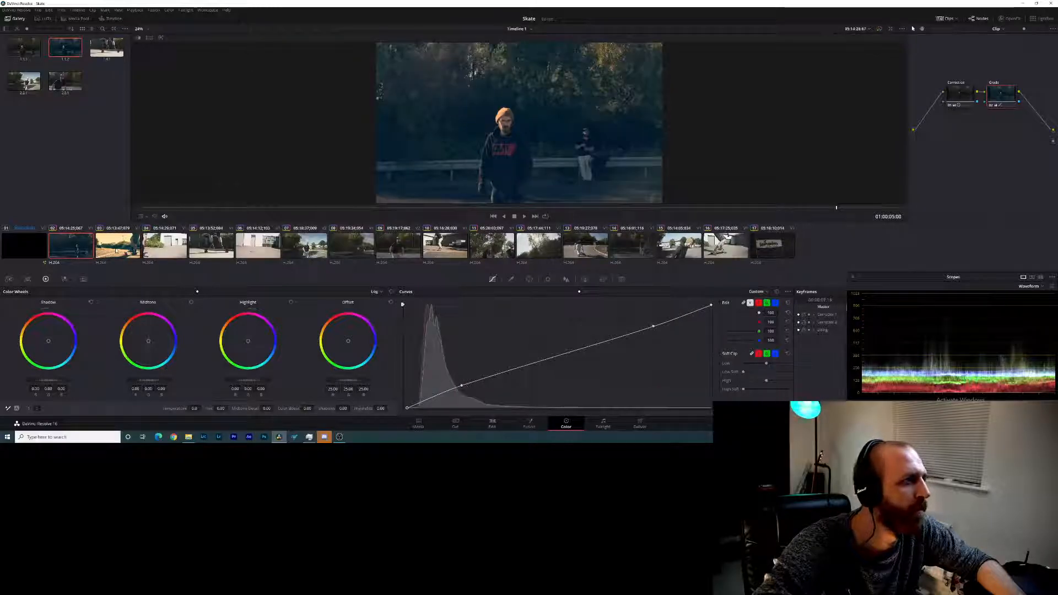
{"action": "left_click", "coordinate": [116, 251]}
{"action": "left_click", "coordinate": [147, 251]}
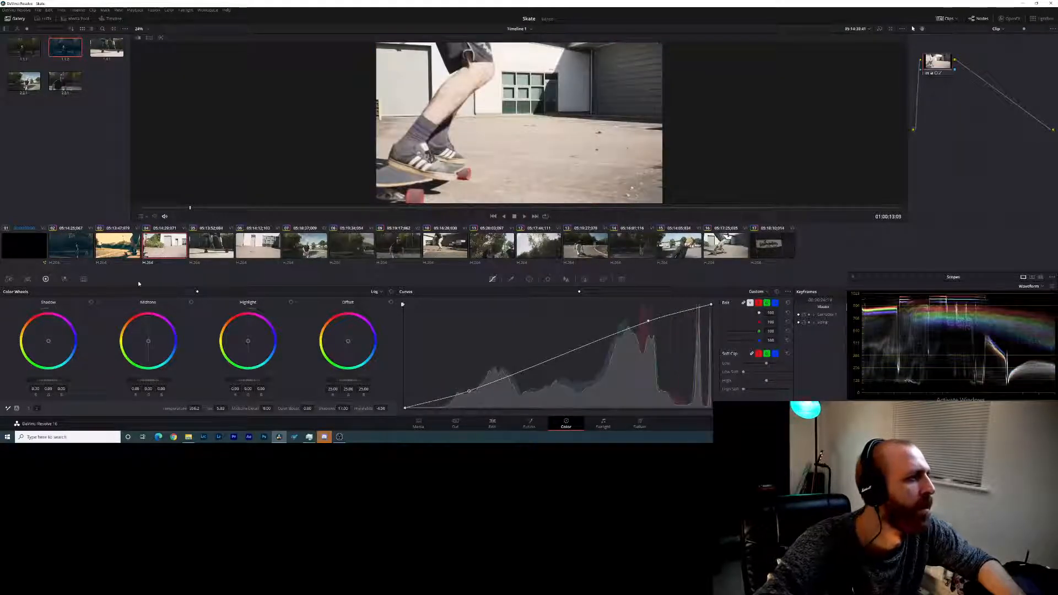
{"action": "left_click_drag", "start_coordinate": [49, 341], "coordinate": [52, 345]}
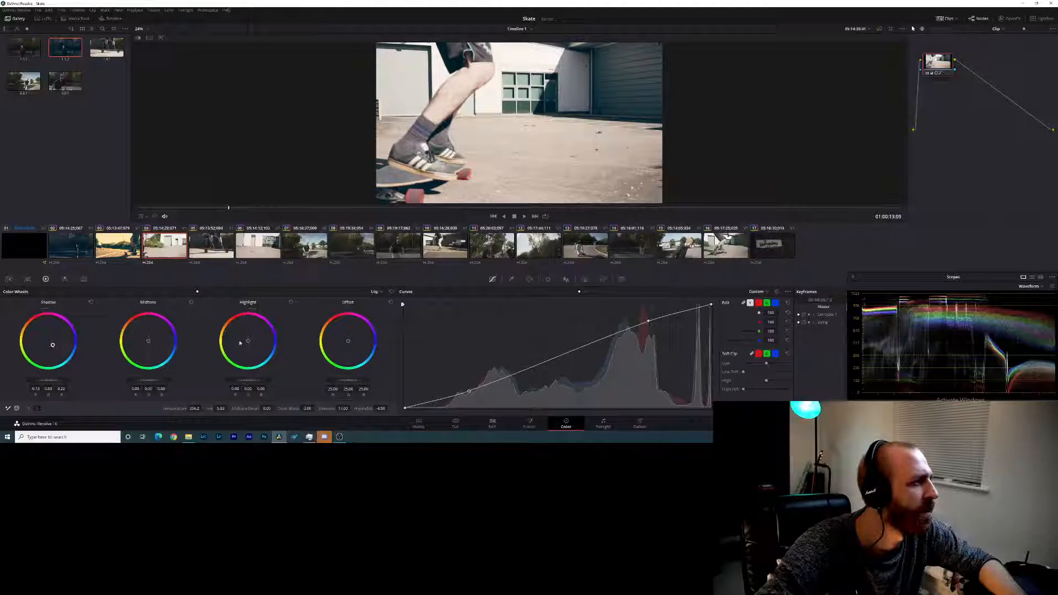
{"action": "left_click_drag", "start_coordinate": [248, 344], "coordinate": [244, 338]}
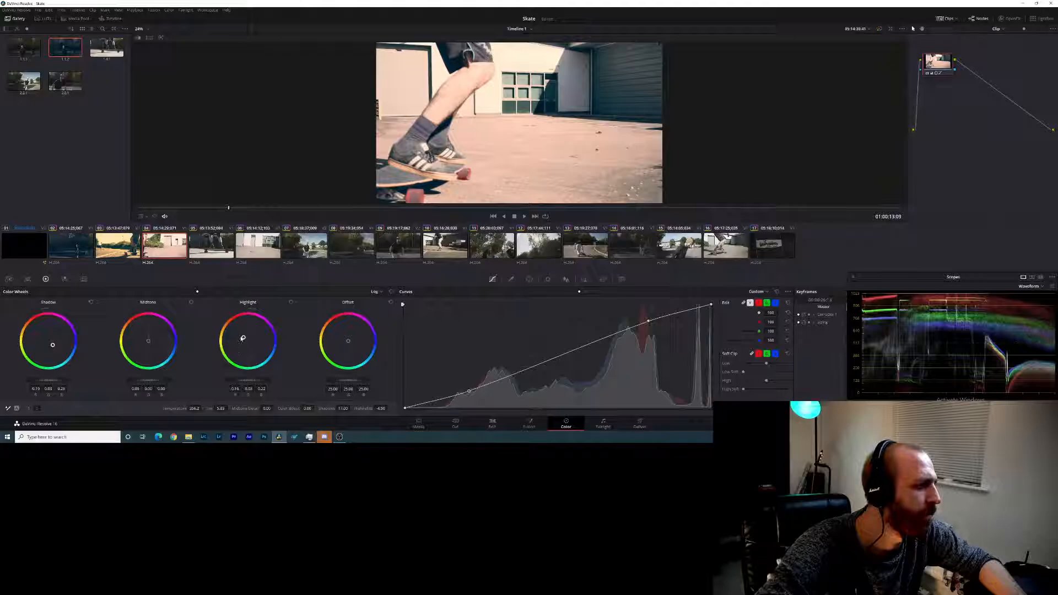
{"action": "left_click_drag", "start_coordinate": [243, 337], "coordinate": [242, 336]}
{"action": "left_click_drag", "start_coordinate": [53, 345], "coordinate": [54, 346]}
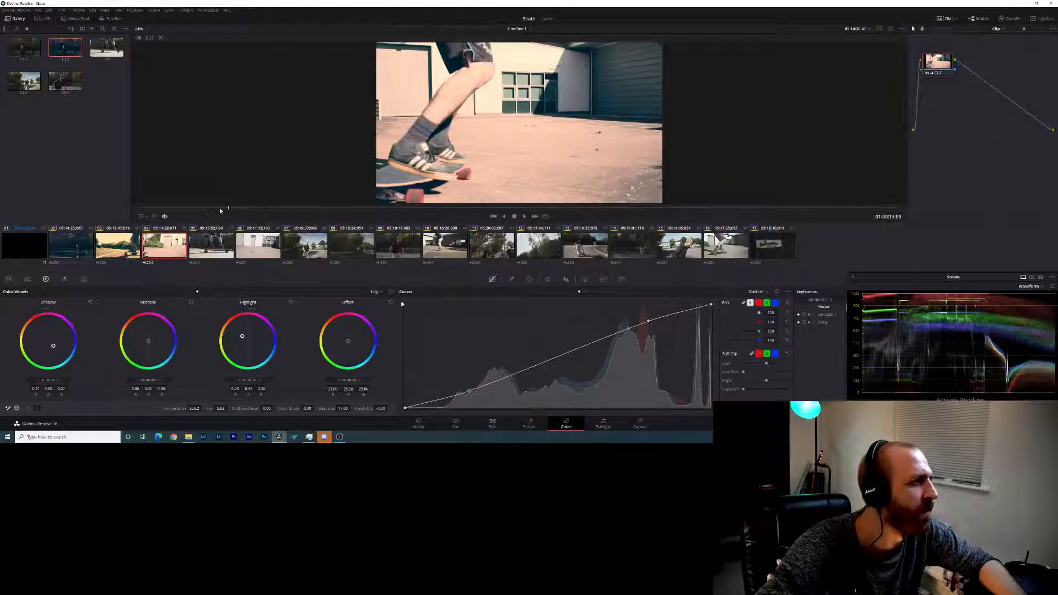
{"action": "left_click_drag", "start_coordinate": [228, 209], "coordinate": [342, 208]}
- Reset the shadow and highlight log wheels on the third clip
{"action": "key", "text": "Up"}
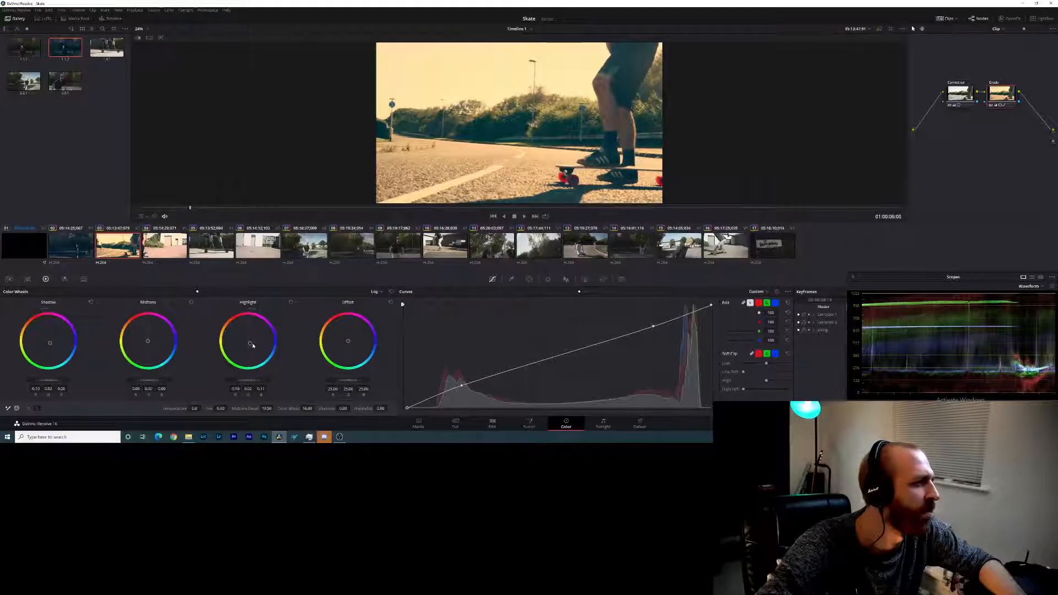
{"action": "left_click", "coordinate": [92, 302]}
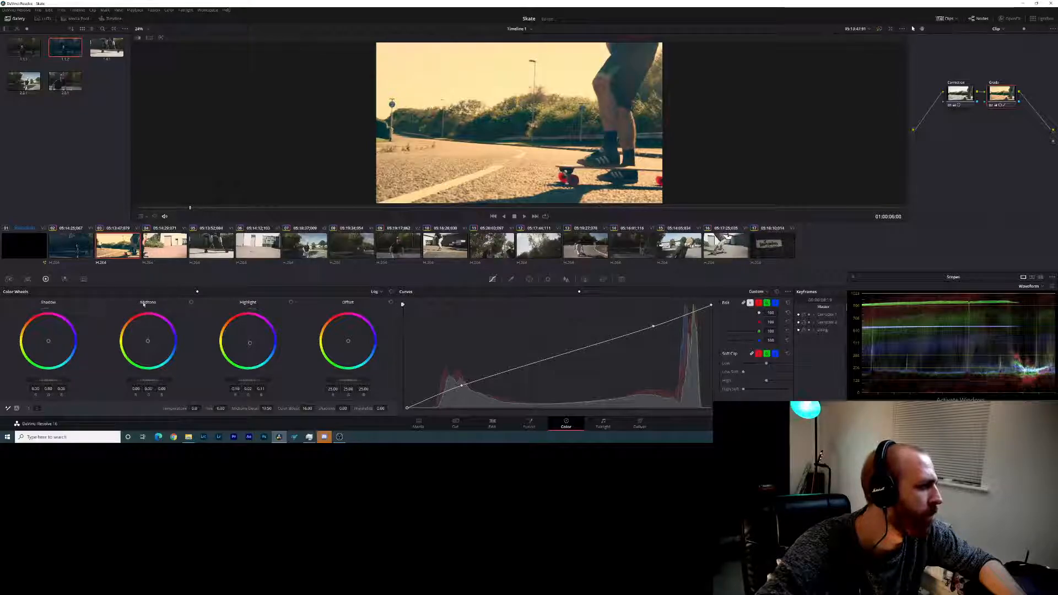
{"action": "left_click", "coordinate": [292, 302]}
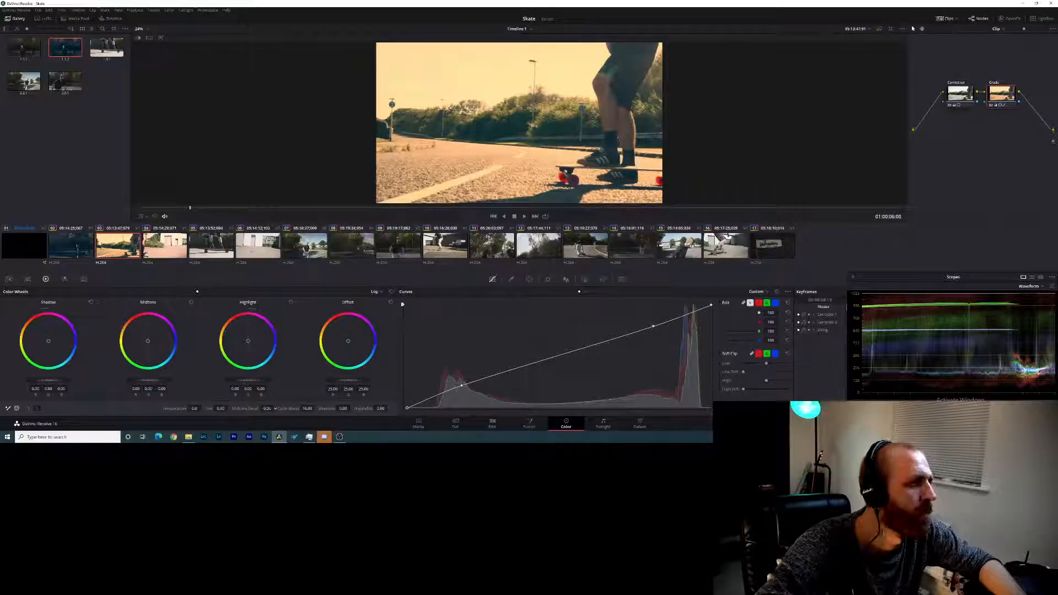
- Set the third clip's midtone detail to 7, lower its colour boost and saturation, and raise the contrast slightly
{"action": "left_click_drag", "start_coordinate": [275, 409], "coordinate": [315, 408]}
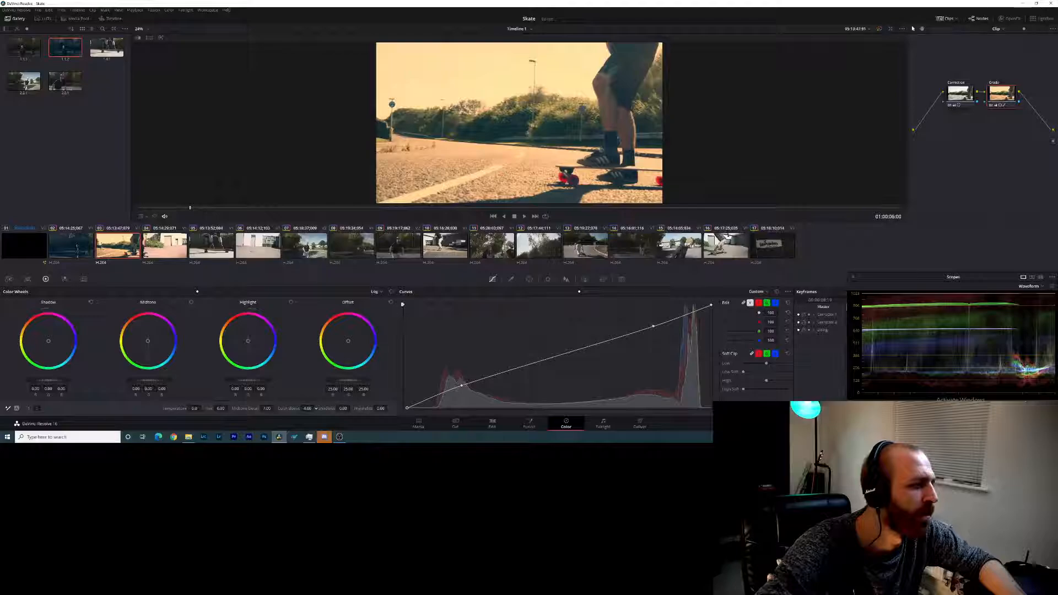
{"action": "left_click", "coordinate": [34, 409]}
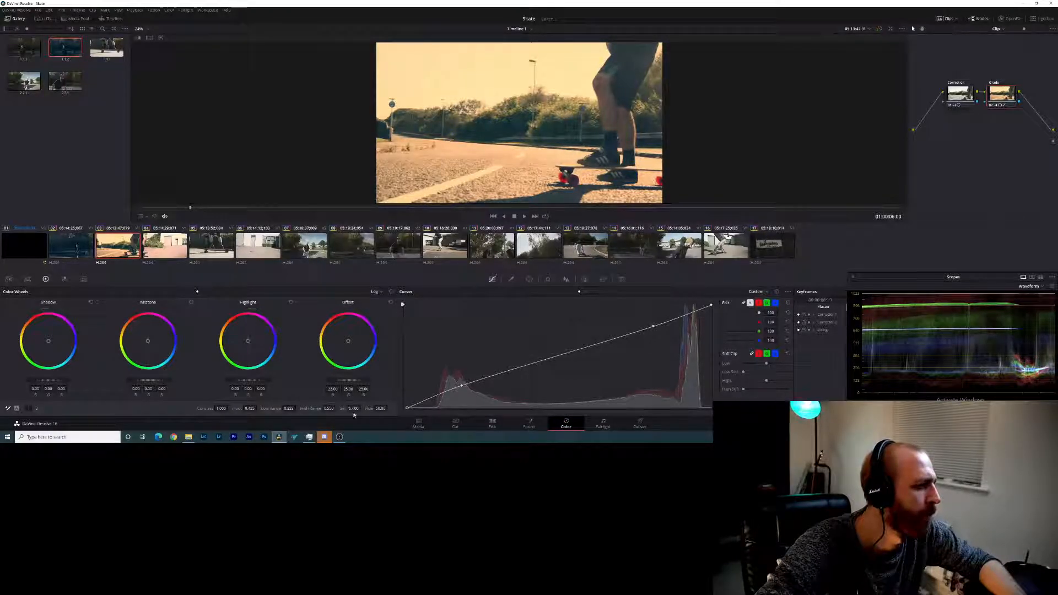
{"action": "left_click_drag", "start_coordinate": [353, 408], "coordinate": [363, 408]}
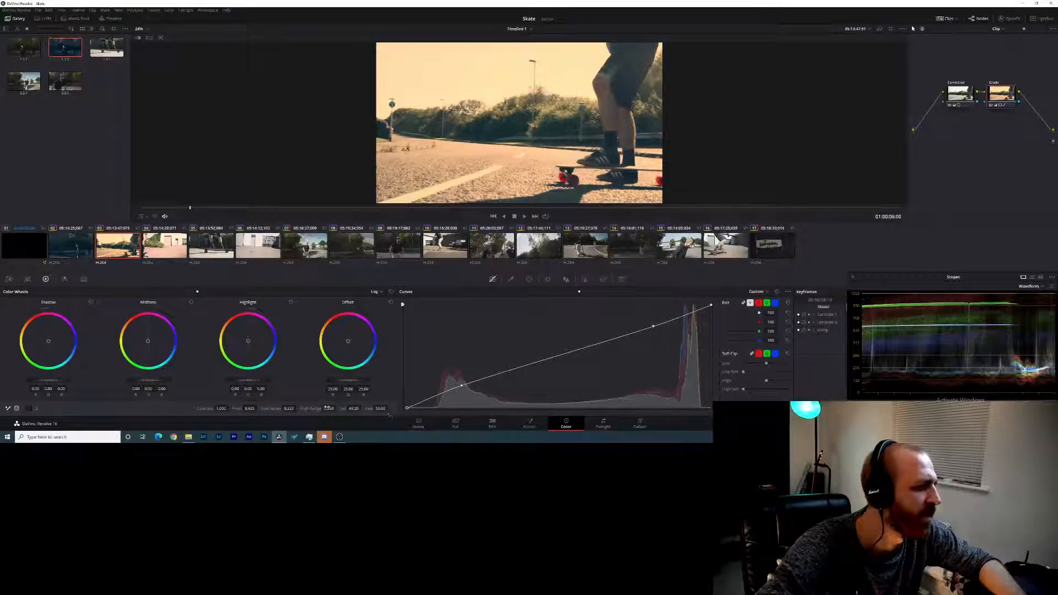
{"action": "left_click_drag", "start_coordinate": [222, 408], "coordinate": [239, 408]}
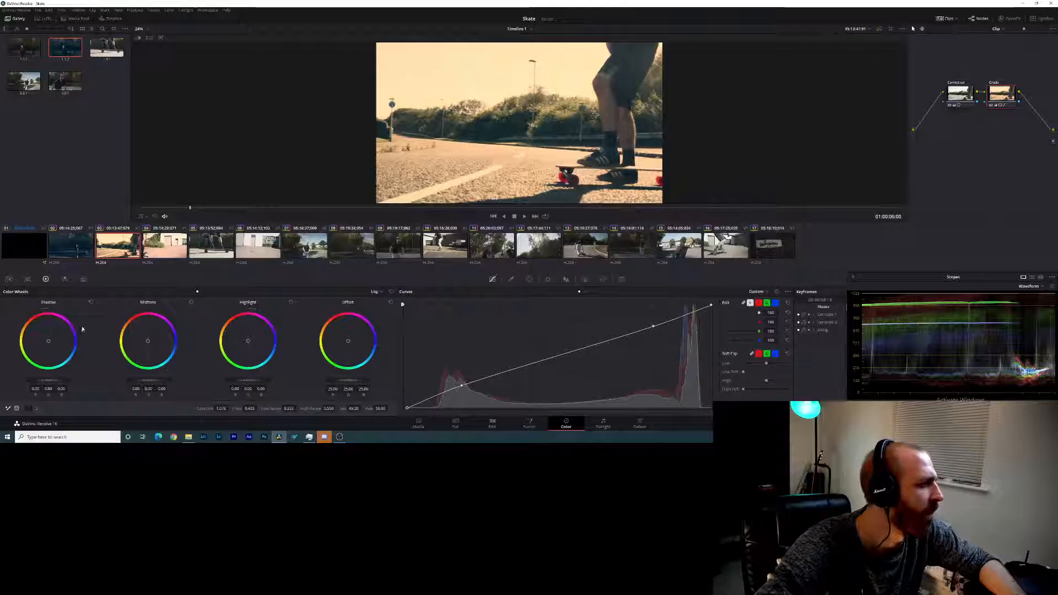
- Tint the third clip's shadows towards blue and its highlights towards orange with the log wheels, and scrub through the clip
{"action": "left_click_drag", "start_coordinate": [48, 341], "coordinate": [52, 343]}
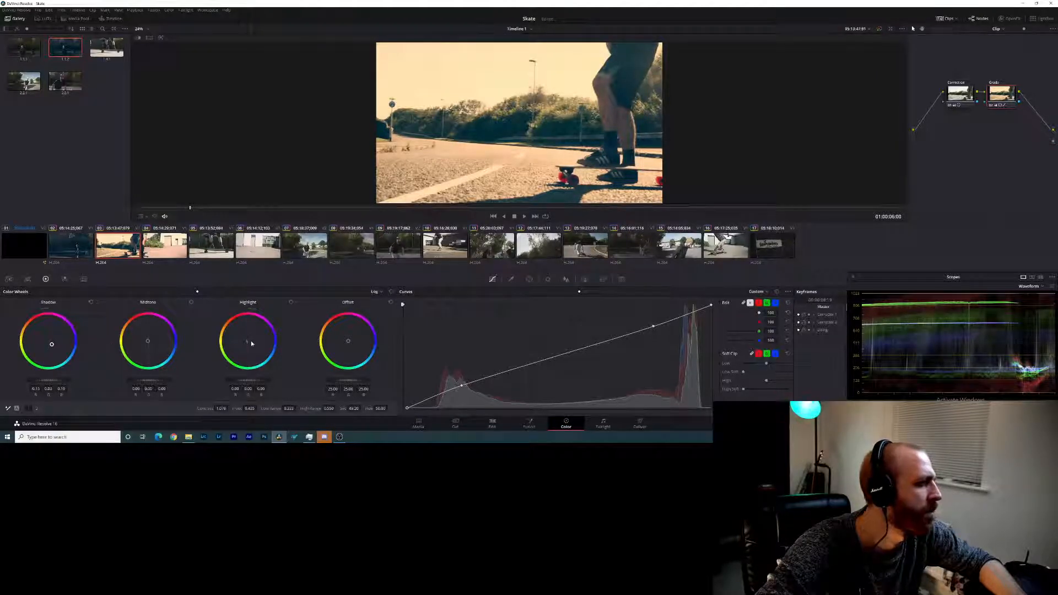
{"action": "left_click_drag", "start_coordinate": [249, 342], "coordinate": [244, 338]}
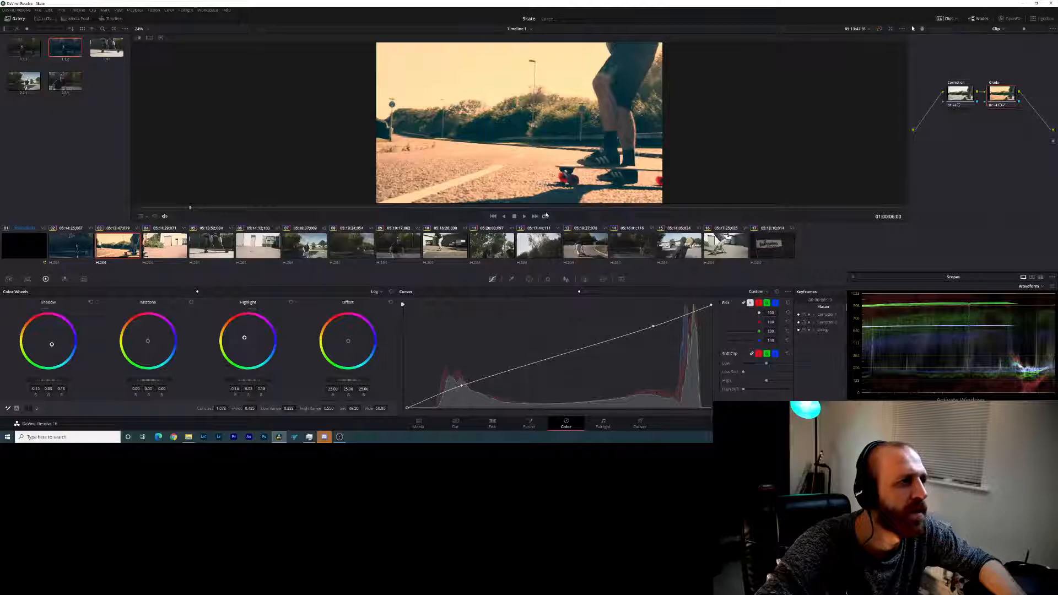
{"action": "left_click_drag", "start_coordinate": [286, 208], "coordinate": [369, 206]}
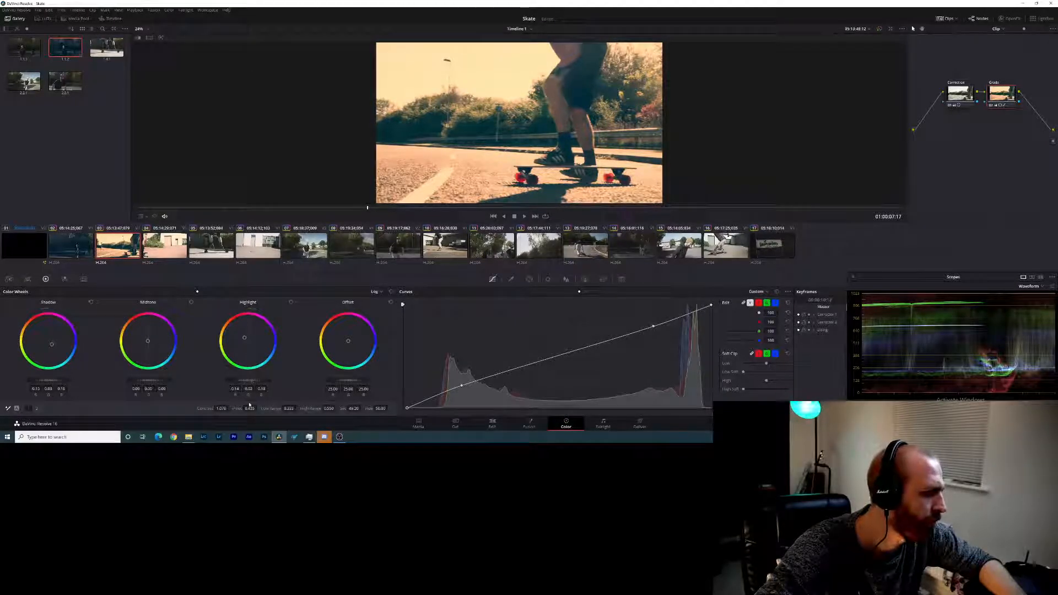
- Fine-tune the third clip's saturation, set its colour boost to 2, adjust the shadows value, and scrub back to review it
{"action": "left_click_drag", "start_coordinate": [357, 410], "coordinate": [354, 409]}
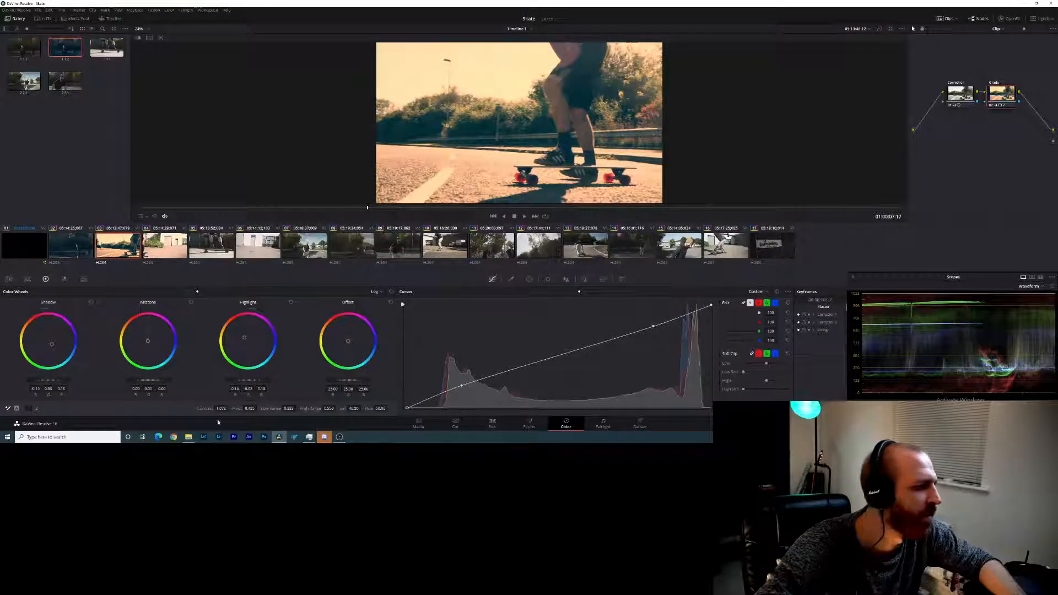
{"action": "left_click", "coordinate": [38, 409]}
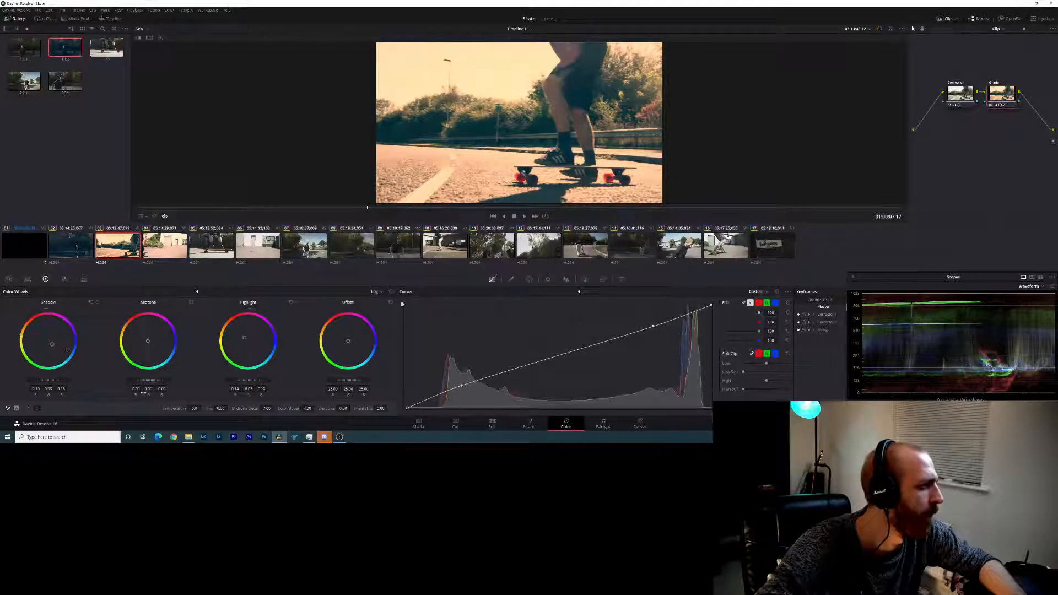
{"action": "left_click", "coordinate": [28, 408]}
{"action": "left_click", "coordinate": [36, 409]}
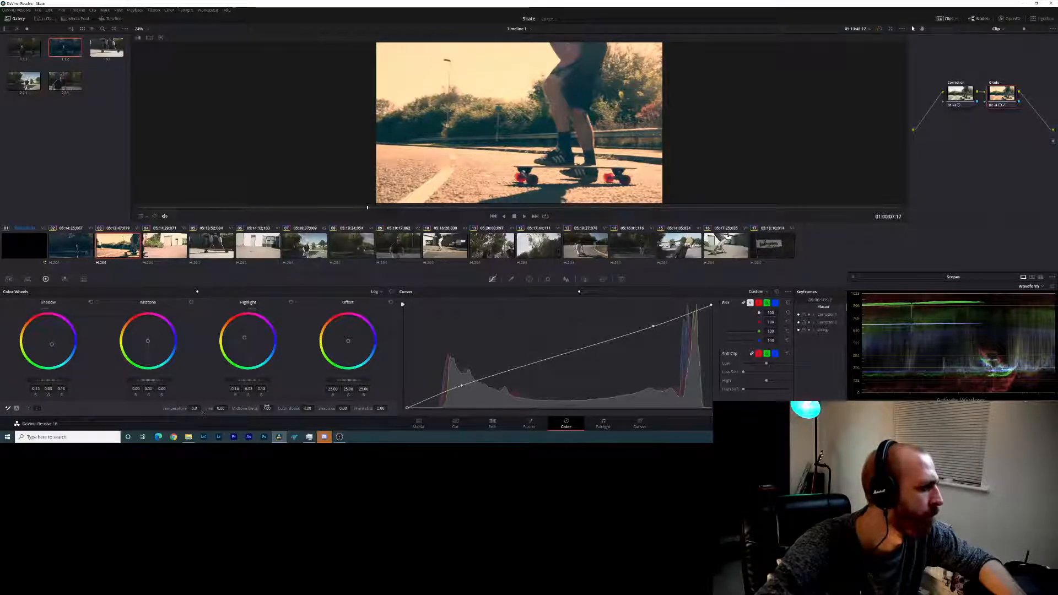
{"action": "left_click_drag", "start_coordinate": [316, 408], "coordinate": [287, 409]}
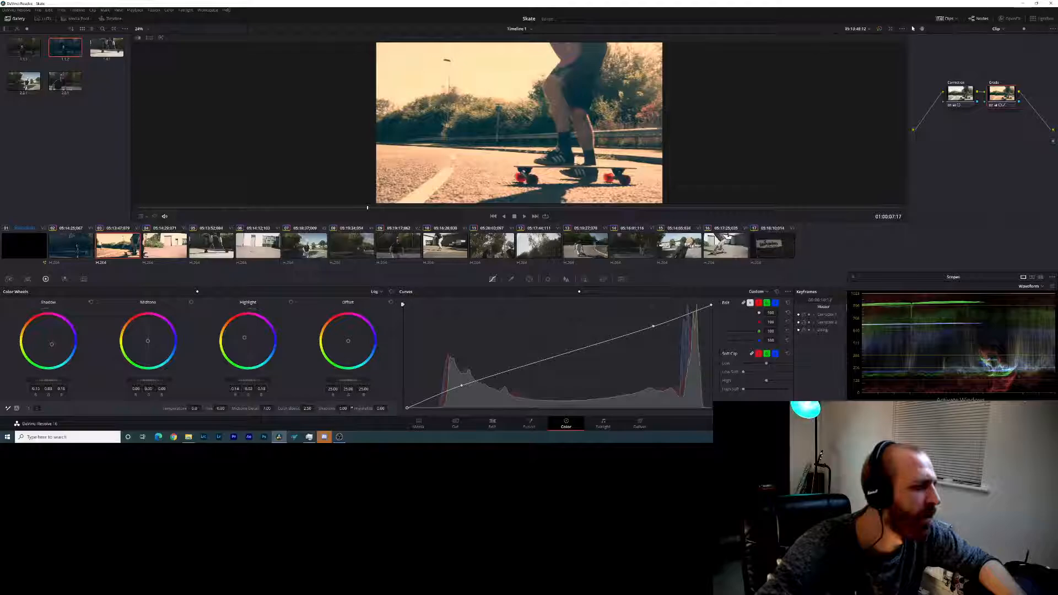
{"action": "left_click_drag", "start_coordinate": [342, 408], "coordinate": [386, 408]}
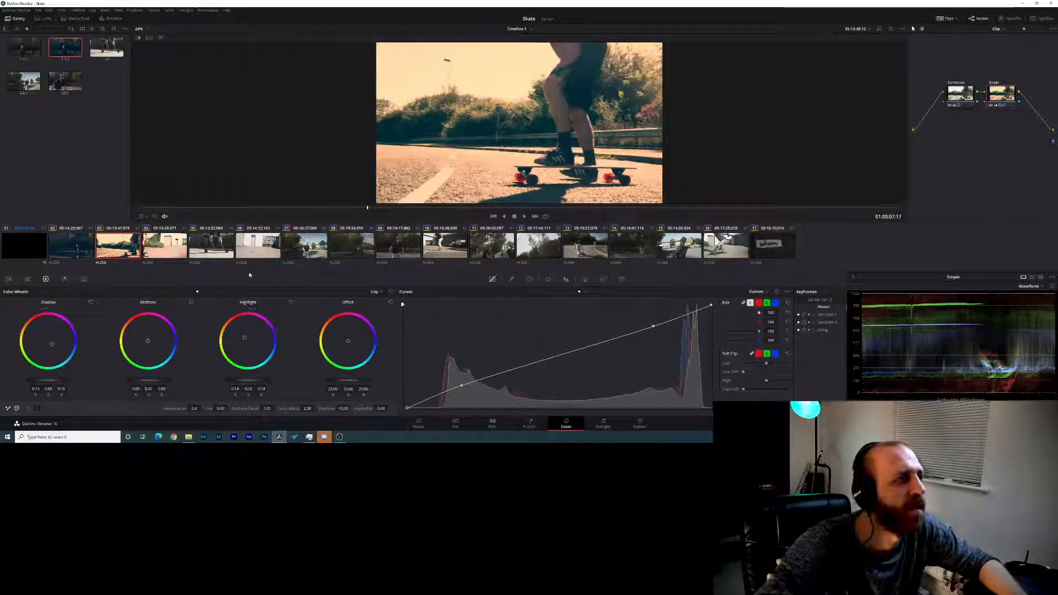
{"action": "left_click_drag", "start_coordinate": [350, 209], "coordinate": [199, 208]}
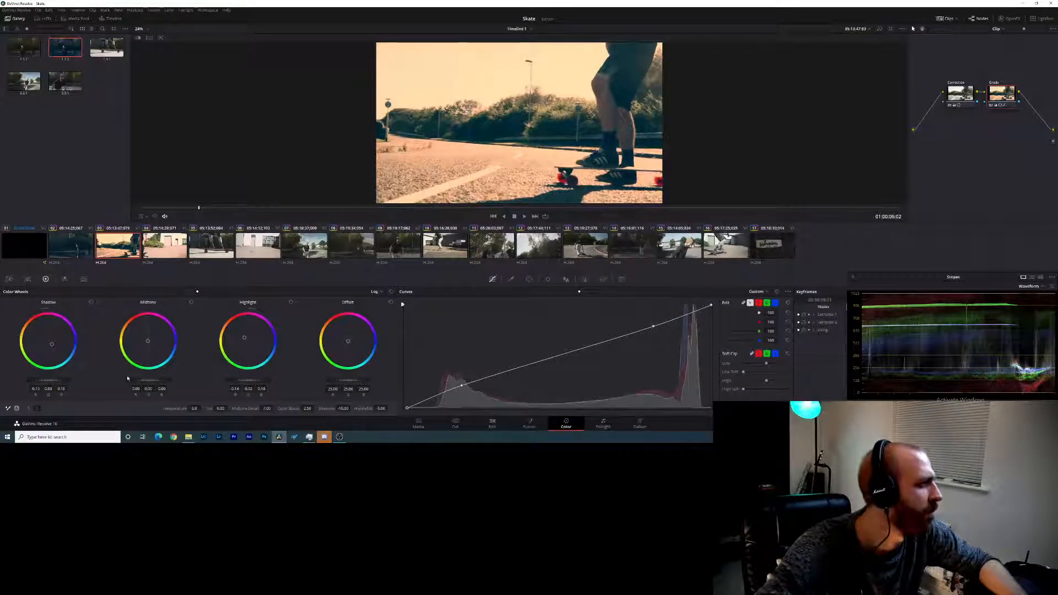
- Reduce the orange tint in the third clip's highlights and raise the overall highlight level
{"action": "left_click_drag", "start_coordinate": [244, 337], "coordinate": [247, 341]}
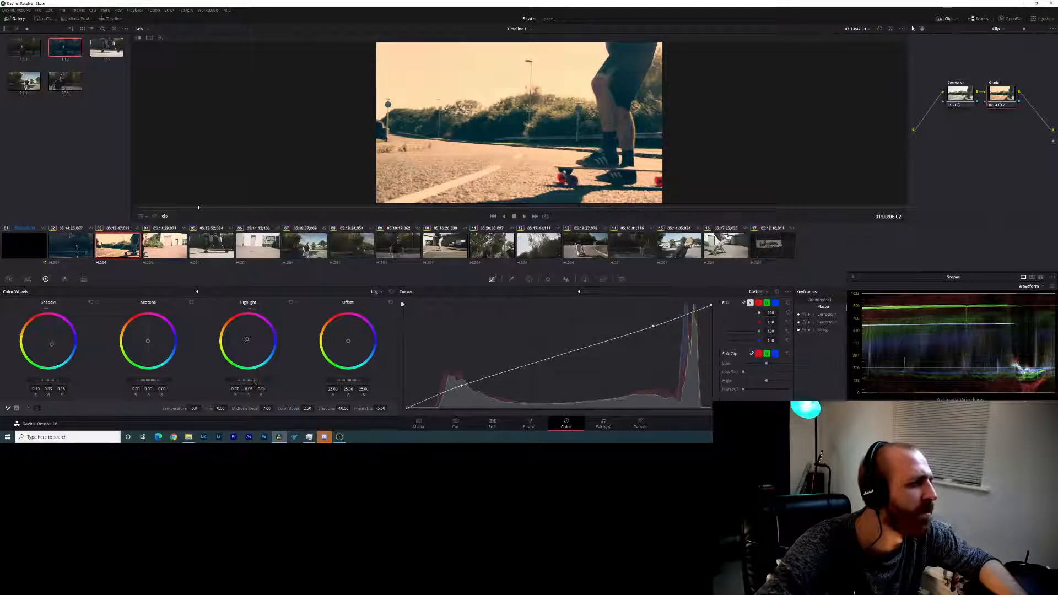
{"action": "mouse_move", "coordinate": [254, 383]}
{"action": "left_mouse_down"}
{"action": "mouse_move", "coordinate": [270, 381]}
{"action": "mouse_move", "coordinate": [242, 381]}
{"action": "mouse_move", "coordinate": [250, 382]}
{"action": "left_mouse_up"}
{"action": "left_click_drag", "start_coordinate": [246, 341], "coordinate": [245, 337]}
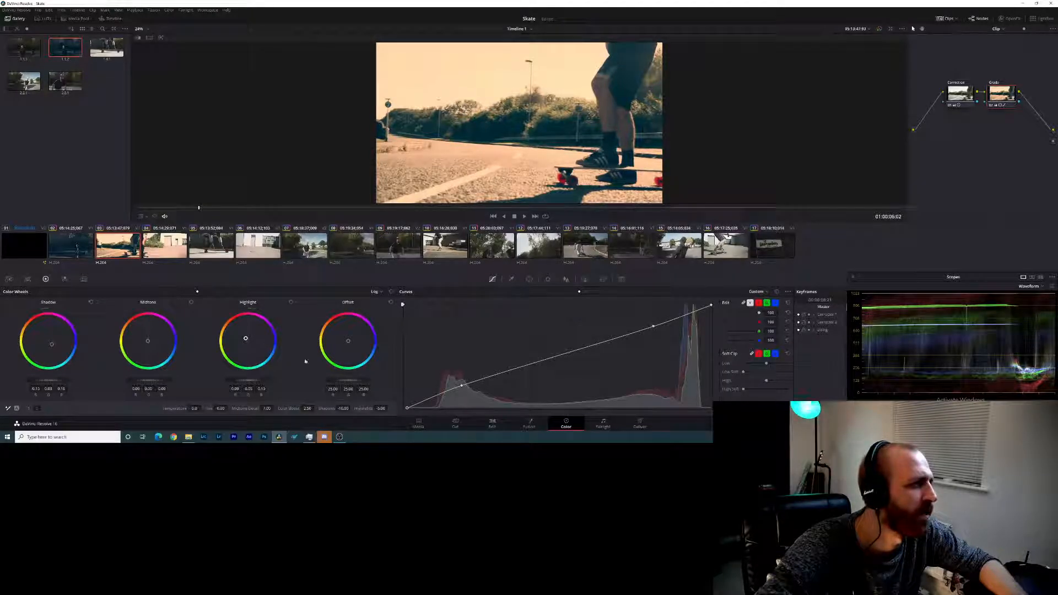
{"action": "left_click_drag", "start_coordinate": [248, 381], "coordinate": [255, 380]}
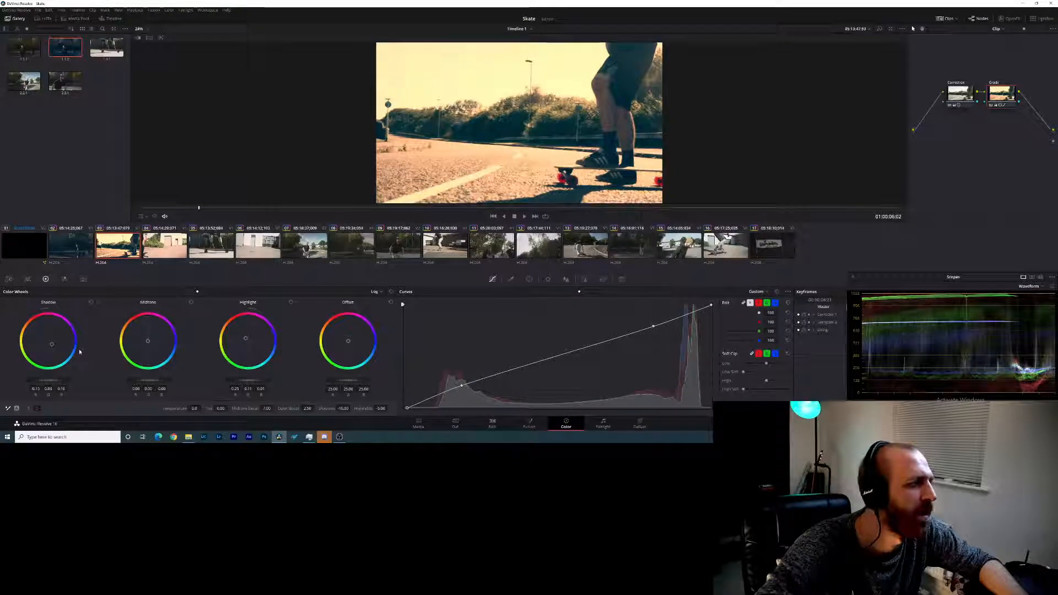
- Lift the third clip's shadow level and bring its highlight level well down for a faded look
{"action": "left_click_drag", "start_coordinate": [46, 380], "coordinate": [49, 380]}
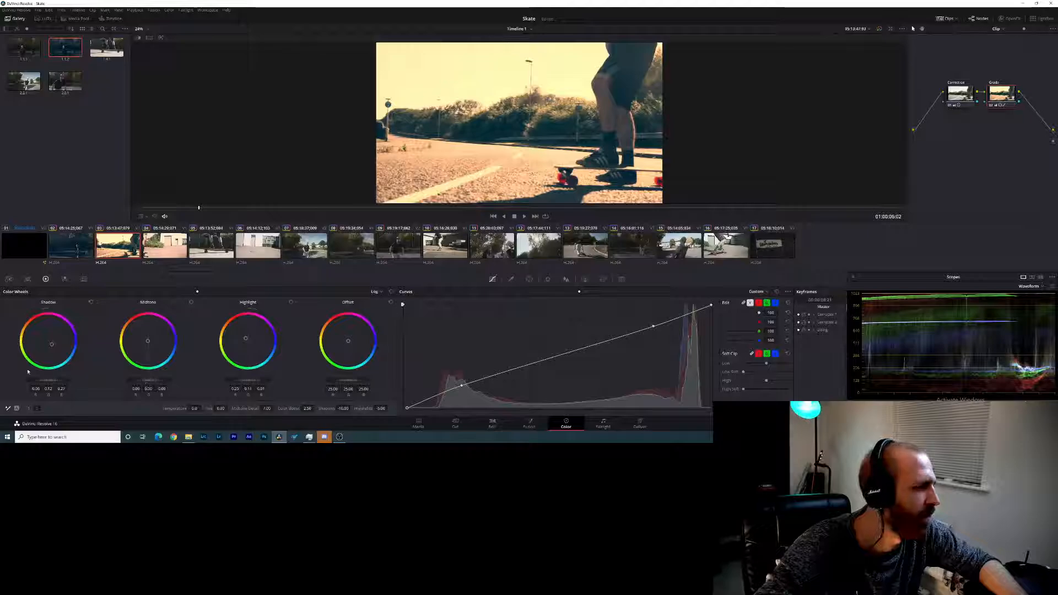
{"action": "left_click_drag", "start_coordinate": [54, 382], "coordinate": [153, 388]}
{"action": "left_click_drag", "start_coordinate": [241, 381], "coordinate": [182, 380]}
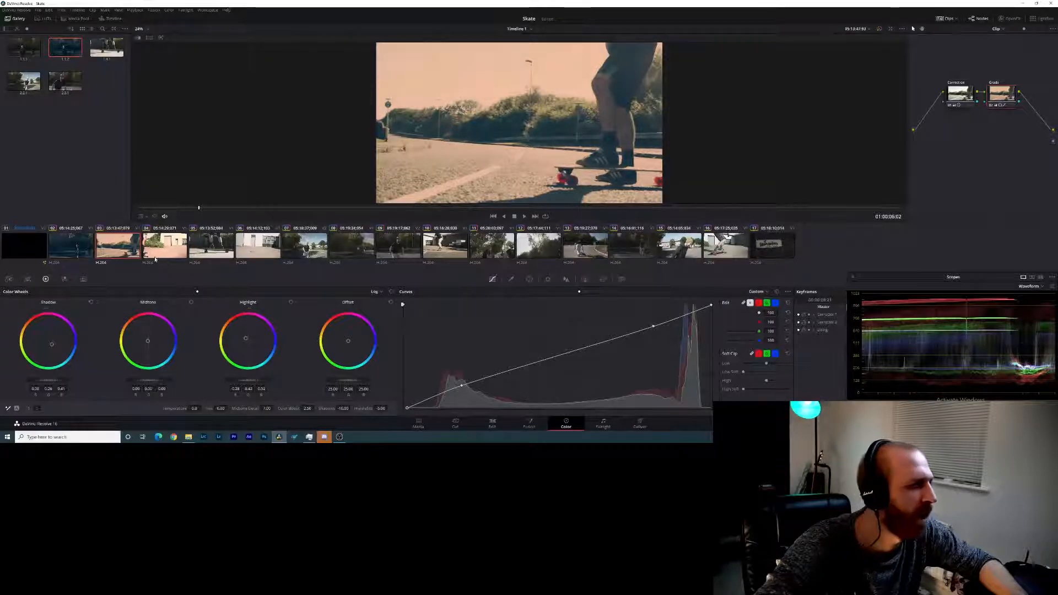
- Lift the shadow level of the second clip with the log master wheel
{"action": "left_click", "coordinate": [83, 252]}
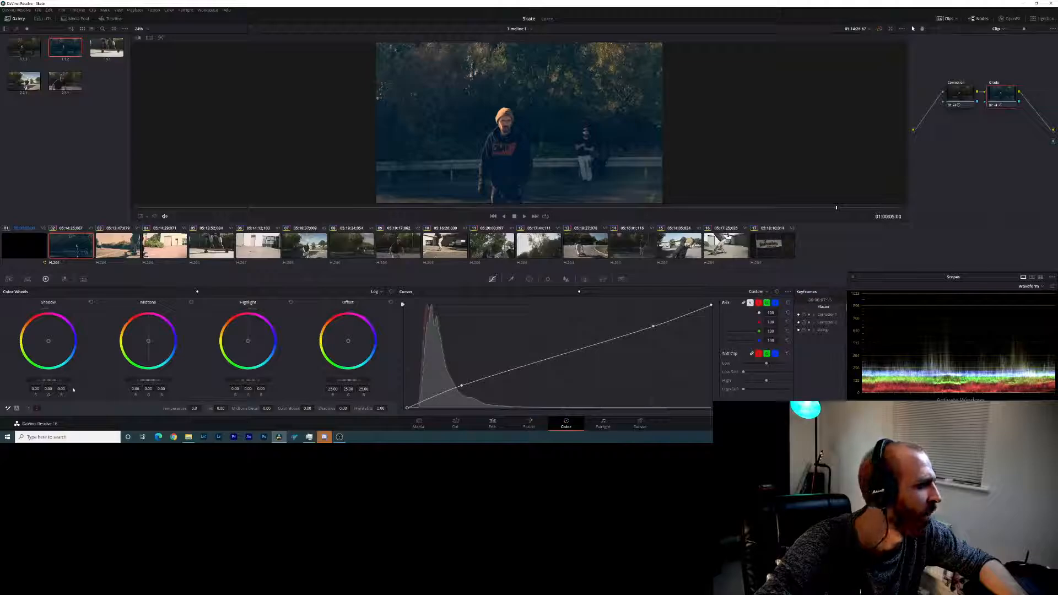
{"action": "left_click_drag", "start_coordinate": [49, 380], "coordinate": [69, 381]}
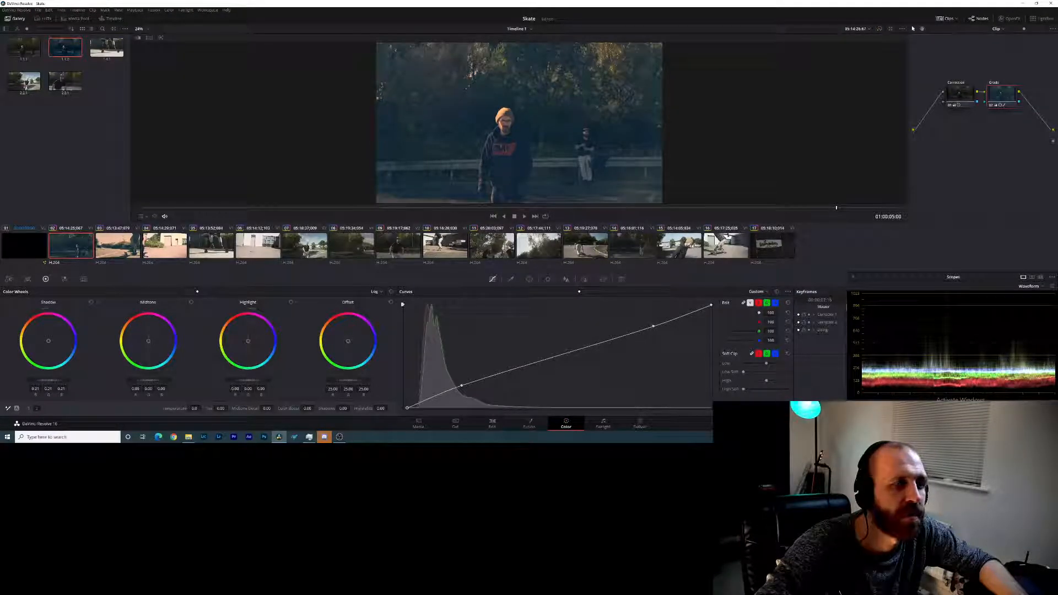
- Raise the second clip's highlight level and check it against the gallery still with an image wipe
{"action": "left_click_drag", "start_coordinate": [249, 382], "coordinate": [266, 381]}
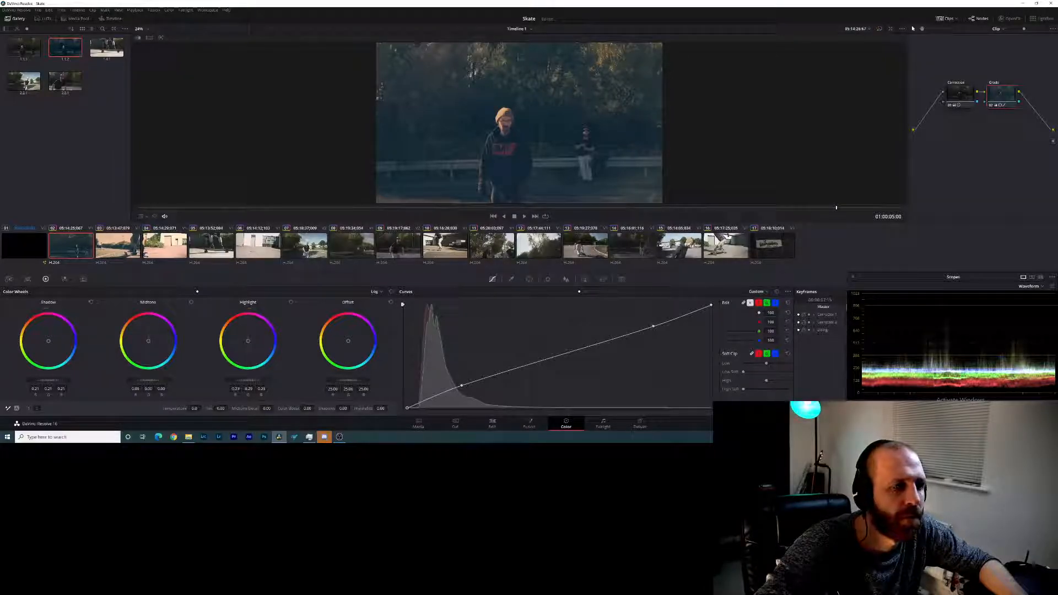
{"action": "left_click", "coordinate": [142, 40]}
{"action": "left_click", "coordinate": [142, 40]}
{"action": "left_click", "coordinate": [141, 41]}
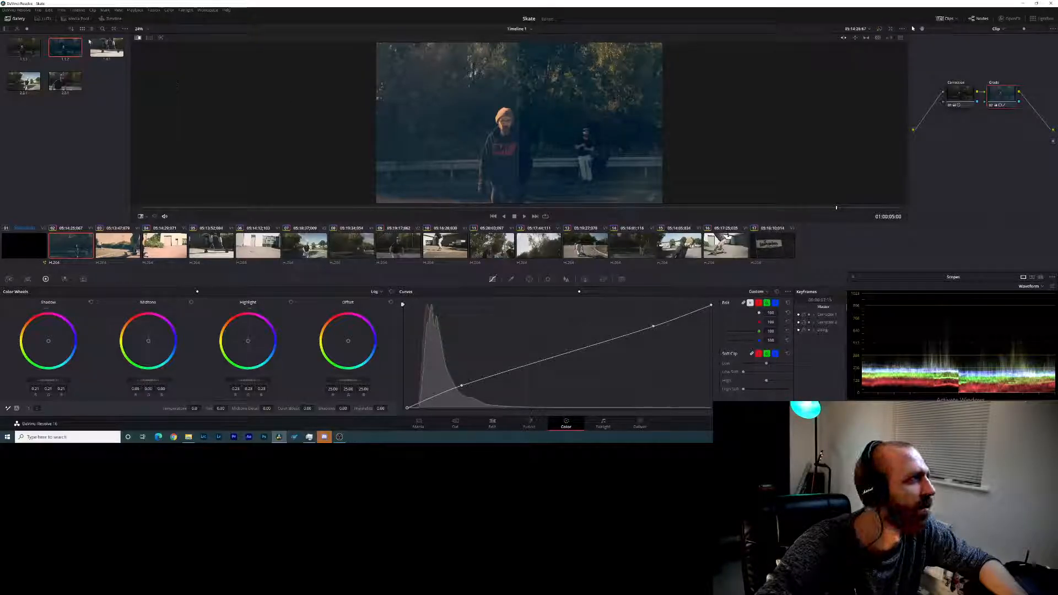
{"action": "left_click", "coordinate": [86, 68]}
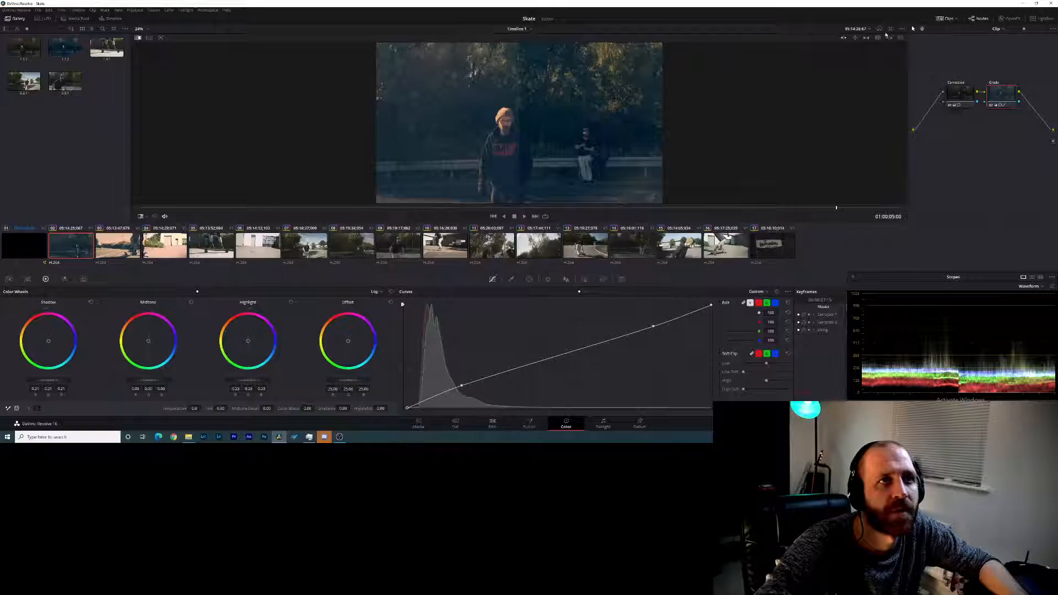
- Compare the second and third clips' grades with their ungraded images in a Versions and Original split screen, setting the viewer zoom to 50%
{"action": "left_click", "coordinate": [138, 38]}
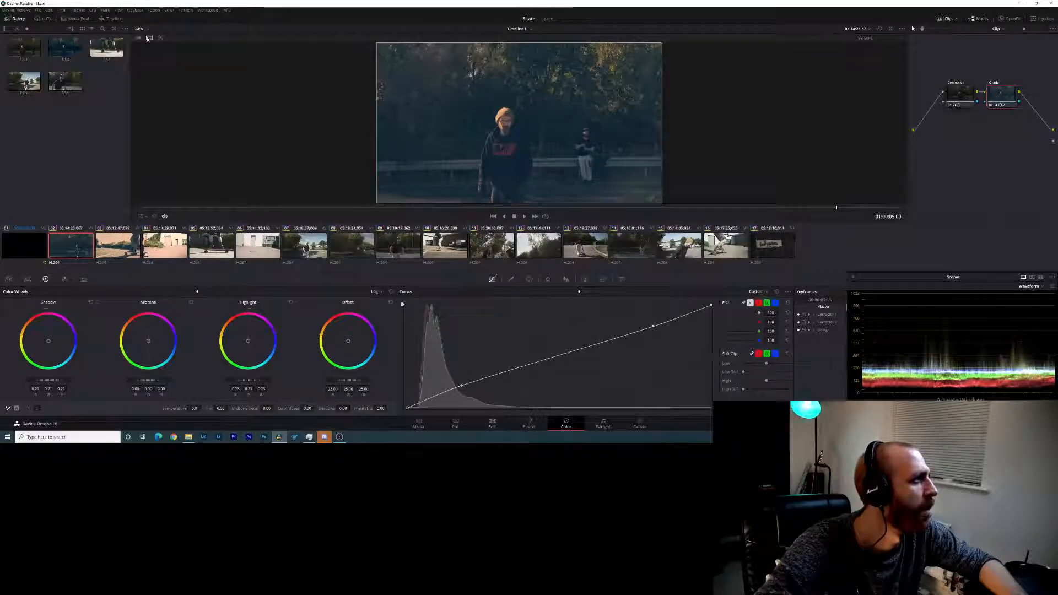
{"action": "left_click", "coordinate": [880, 39]}
{"action": "left_click", "coordinate": [882, 109]}
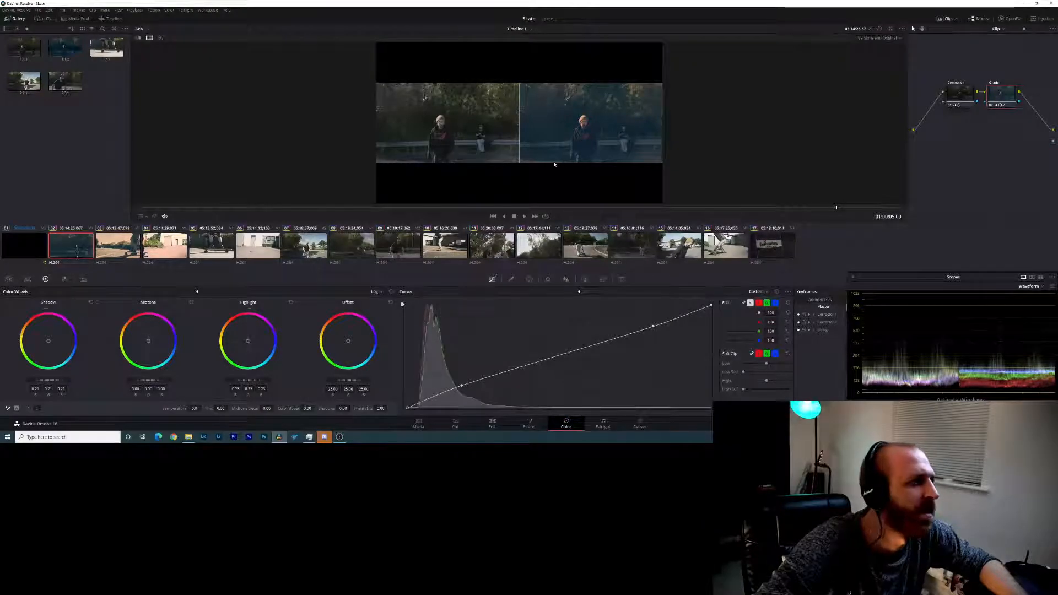
{"action": "left_click", "coordinate": [111, 249]}
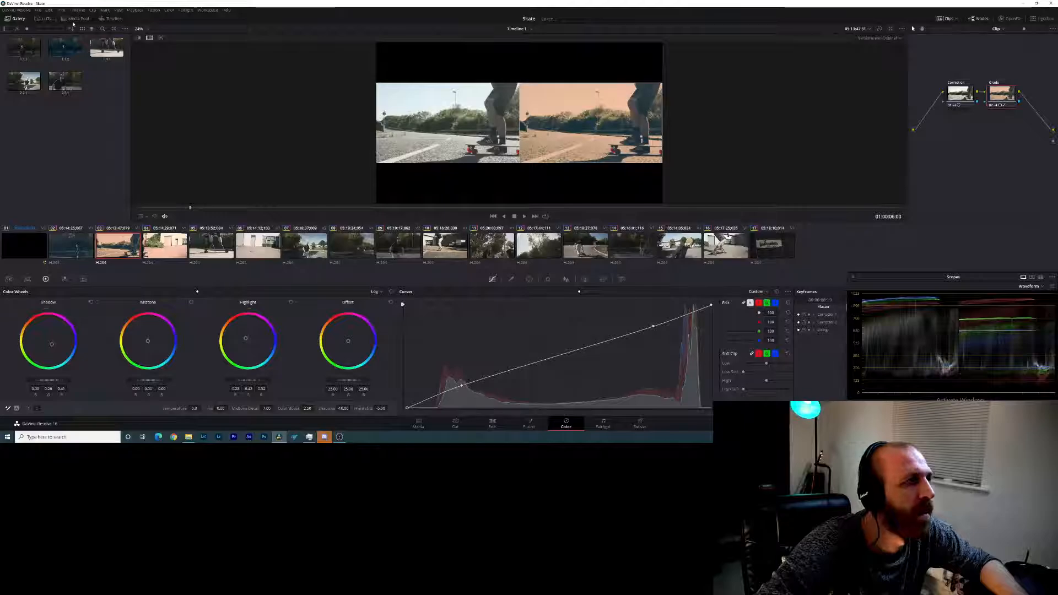
{"action": "left_click", "coordinate": [141, 29]}
{"action": "left_click", "coordinate": [142, 64]}
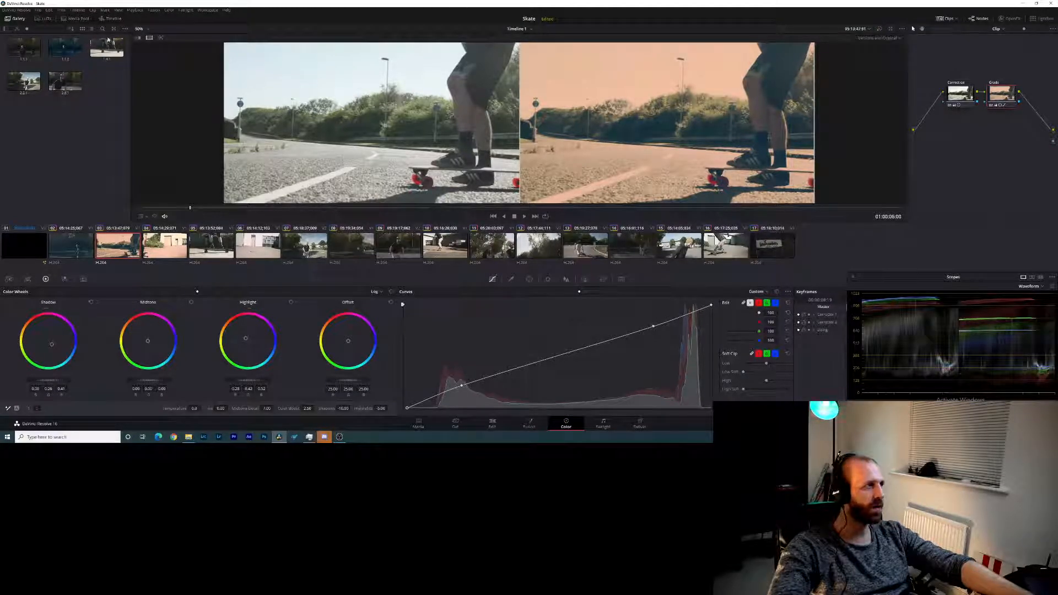
- Wipe the second and third clips against the first gallery still, and grab a new still of the second clip's grade
{"action": "double_click", "coordinate": [19, 52]}
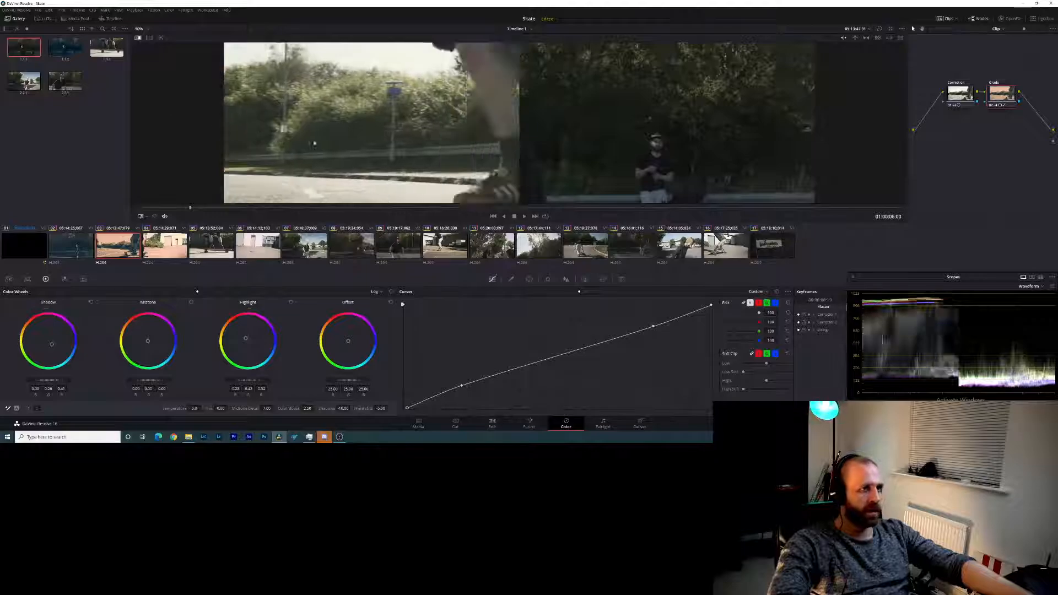
{"action": "left_click", "coordinate": [71, 253]}
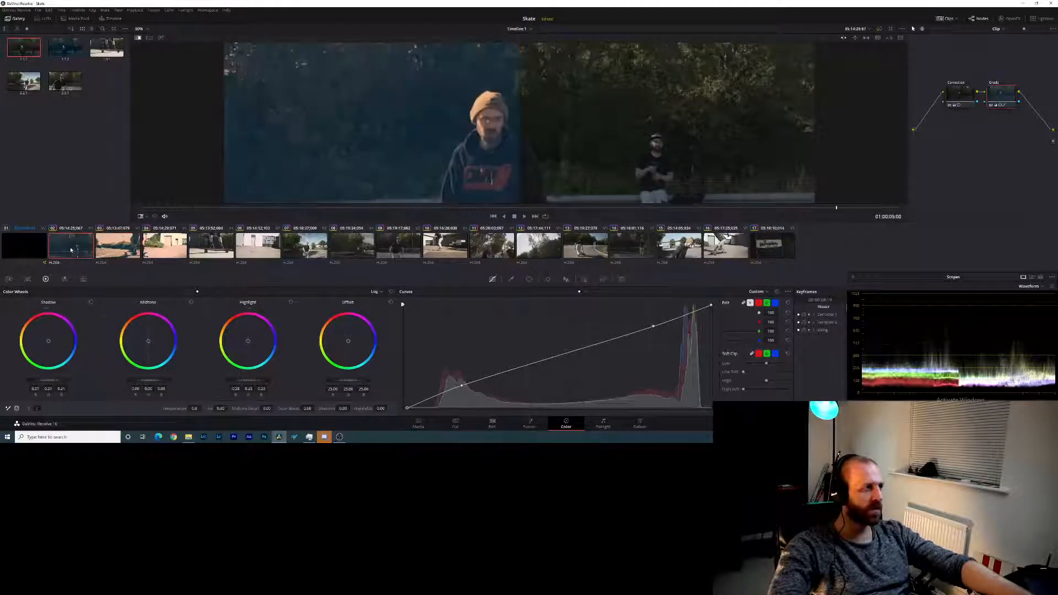
{"action": "left_click", "coordinate": [121, 242]}
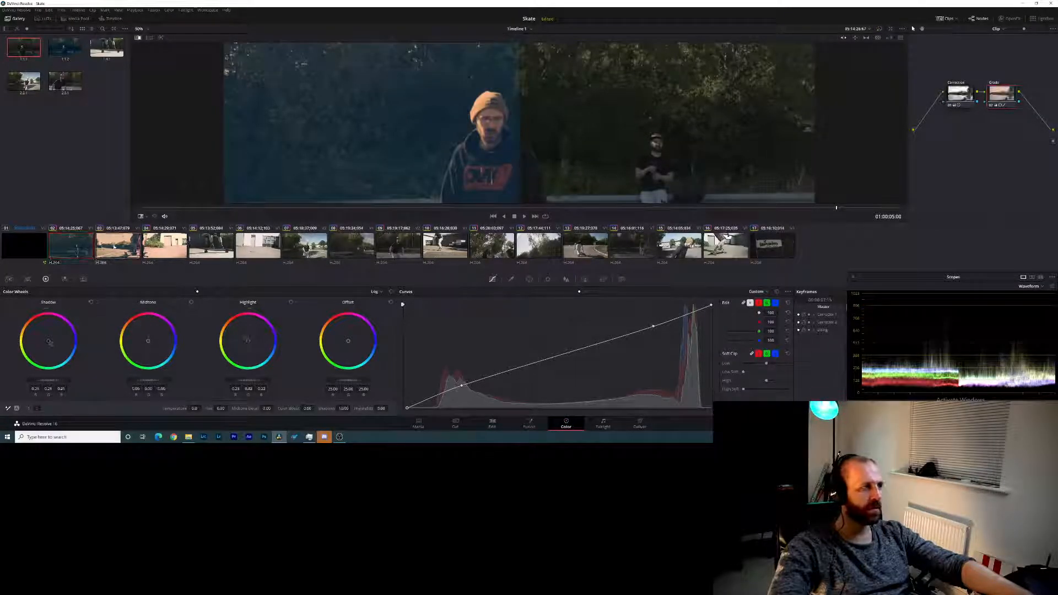
{"action": "left_click", "coordinate": [77, 250]}
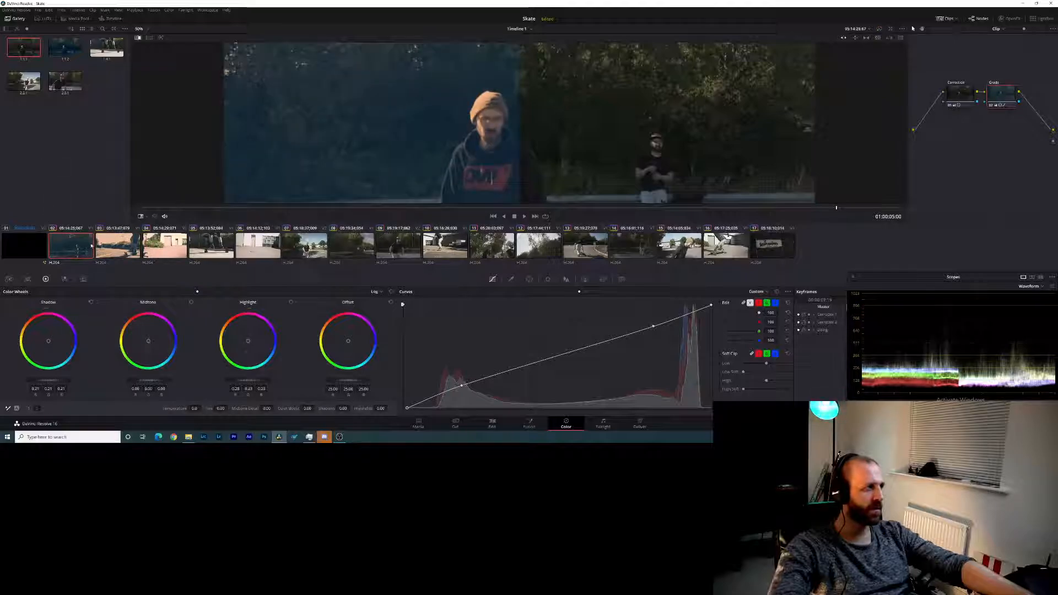
{"action": "right_click", "coordinate": [355, 144]}
{"action": "left_click", "coordinate": [388, 147]}
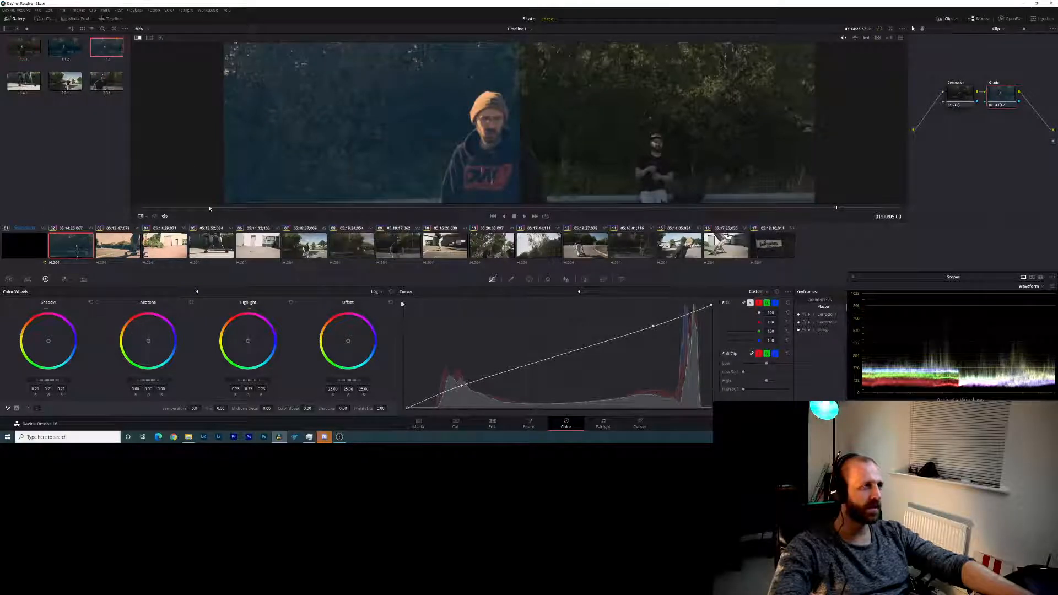
- Compare the stills with the second clip, and apply the newly grabbed still's grade to the fourth clip
{"action": "double_click", "coordinate": [65, 50]}
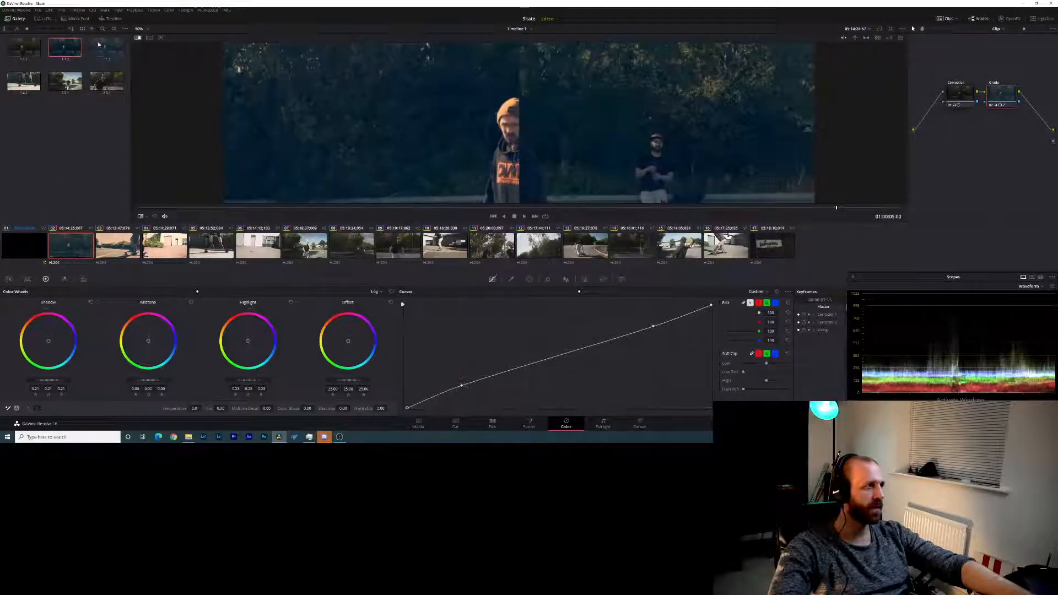
{"action": "double_click", "coordinate": [99, 49]}
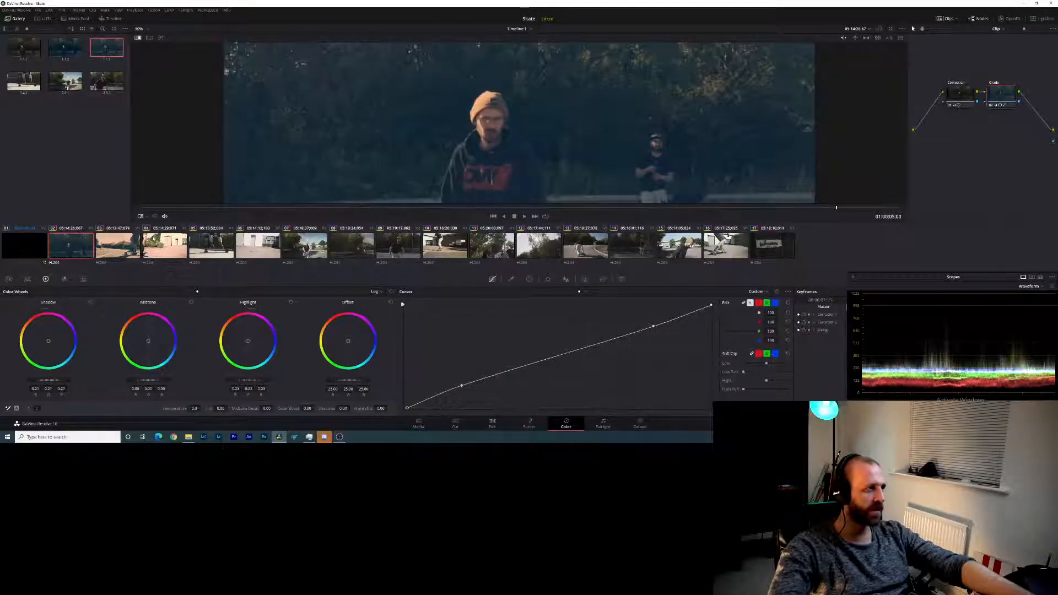
{"action": "left_click", "coordinate": [164, 245]}
{"action": "right_click", "coordinate": [114, 48]}
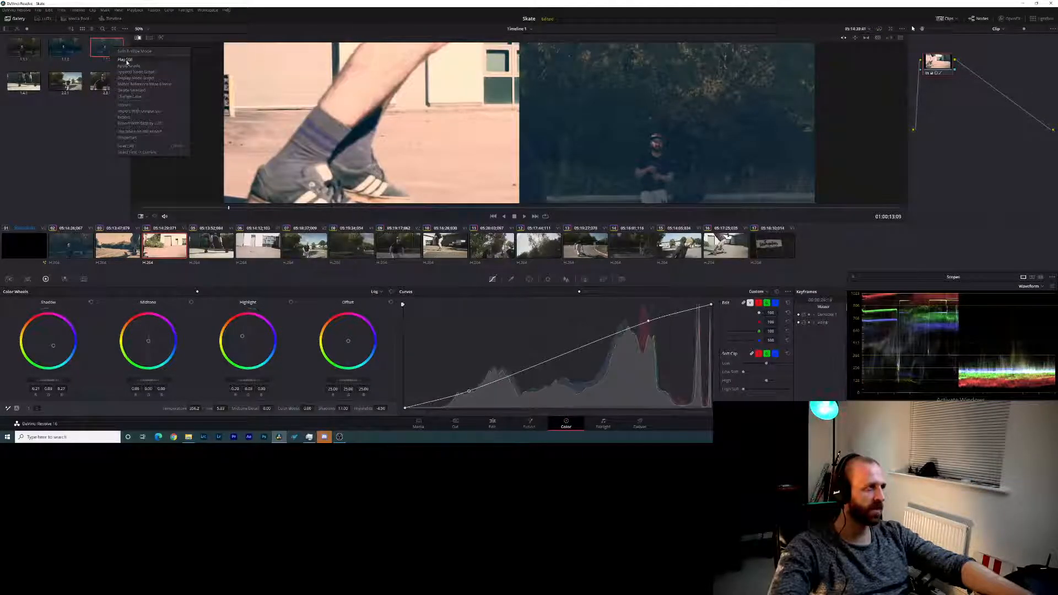
{"action": "left_click", "coordinate": [137, 67]}
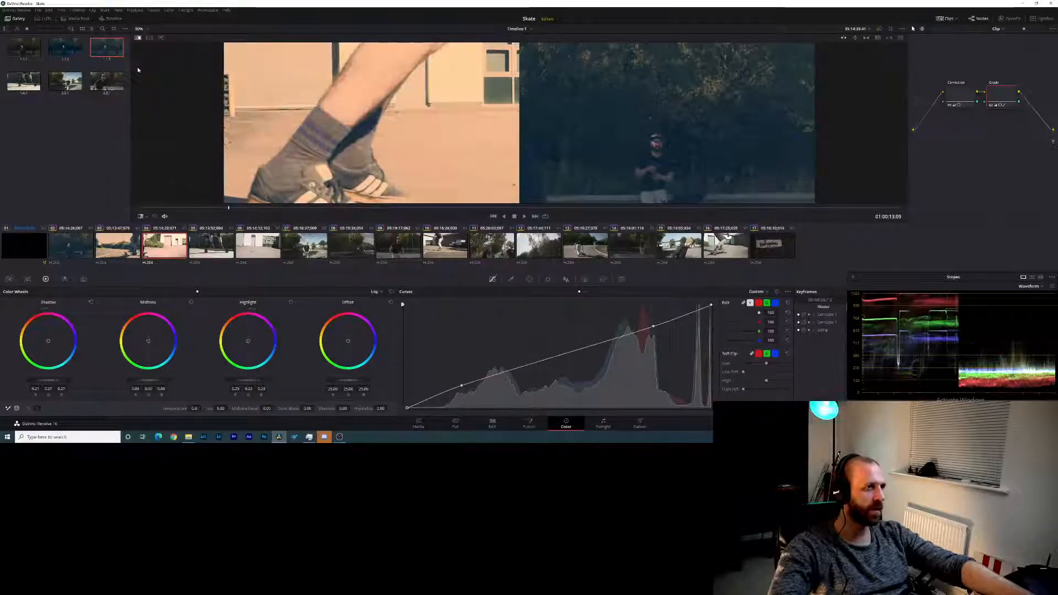
- Scrub through the fourth clip to review its grade, with the image wipe off and the viewer zoom at 25%
{"action": "left_click_drag", "start_coordinate": [229, 207], "coordinate": [508, 214]}
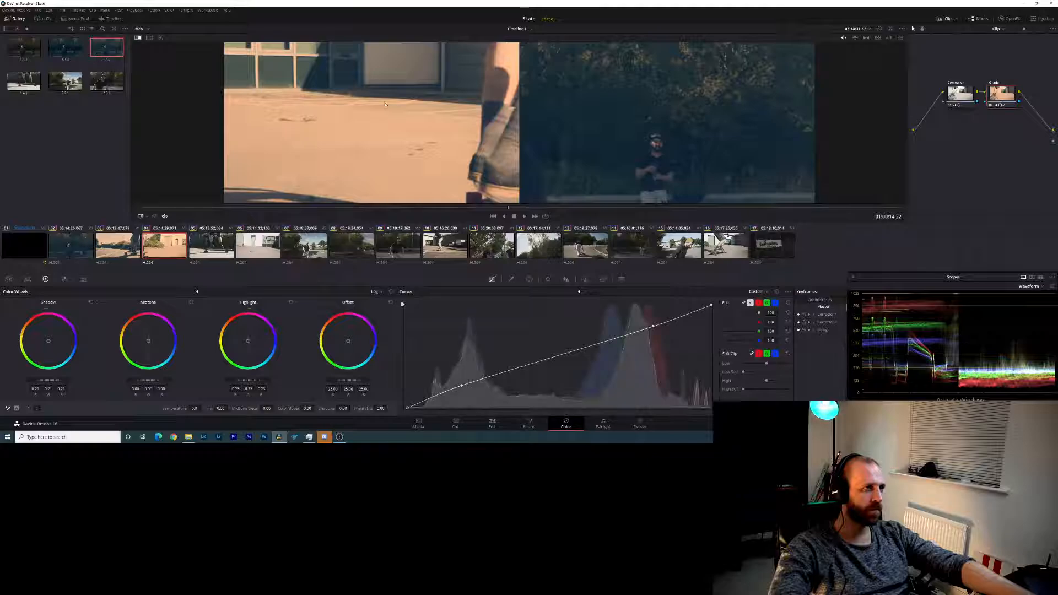
{"action": "left_click", "coordinate": [138, 38]}
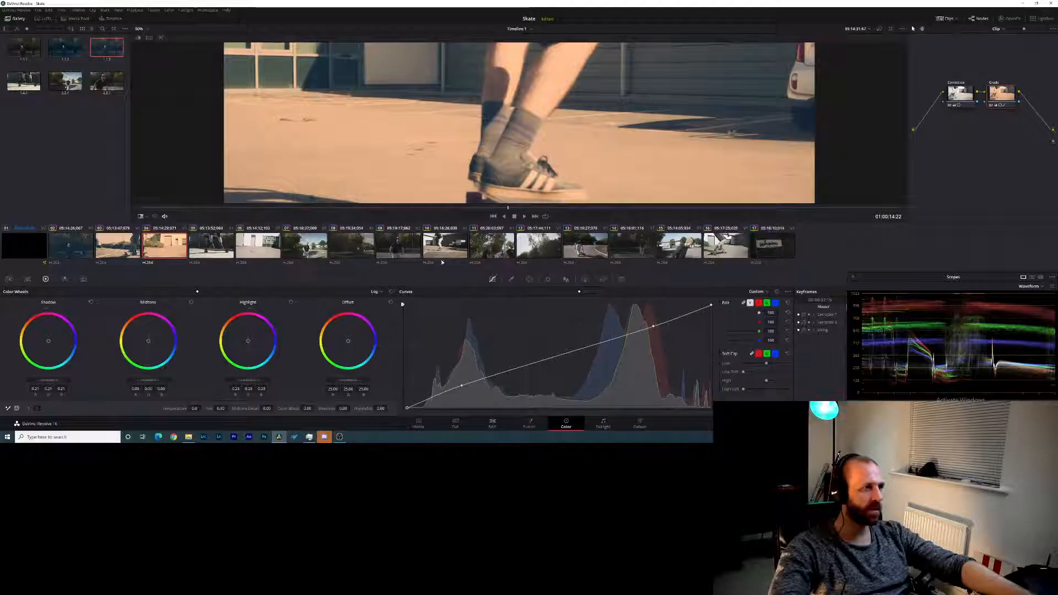
{"action": "mouse_move", "coordinate": [478, 209]}
{"action": "left_mouse_down"}
{"action": "mouse_move", "coordinate": [447, 211]}
{"action": "mouse_move", "coordinate": [723, 222]}
{"action": "mouse_move", "coordinate": [477, 215]}
{"action": "left_mouse_up"}
{"action": "left_click", "coordinate": [147, 31]}
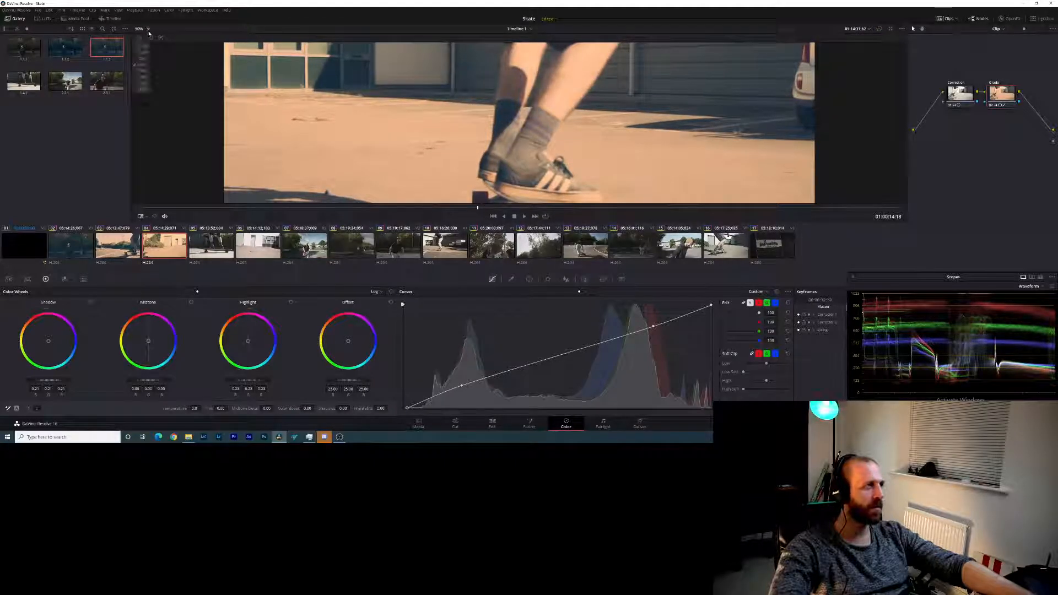
{"action": "left_click", "coordinate": [143, 59]}
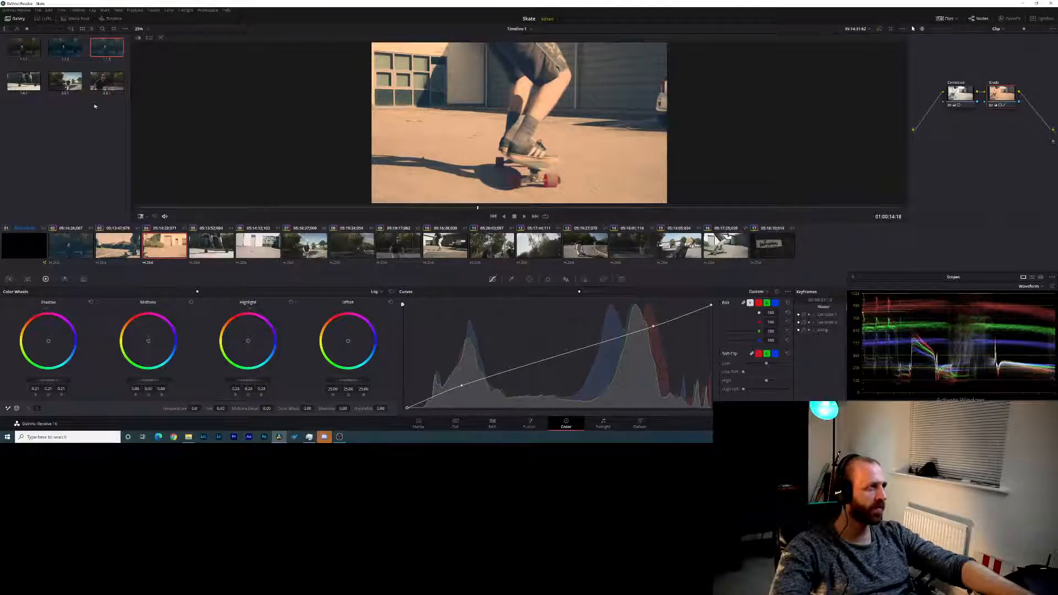
- Select clips 05 through 17 and apply the first gallery still's grade to all of them
{"action": "left_click", "coordinate": [223, 247]}
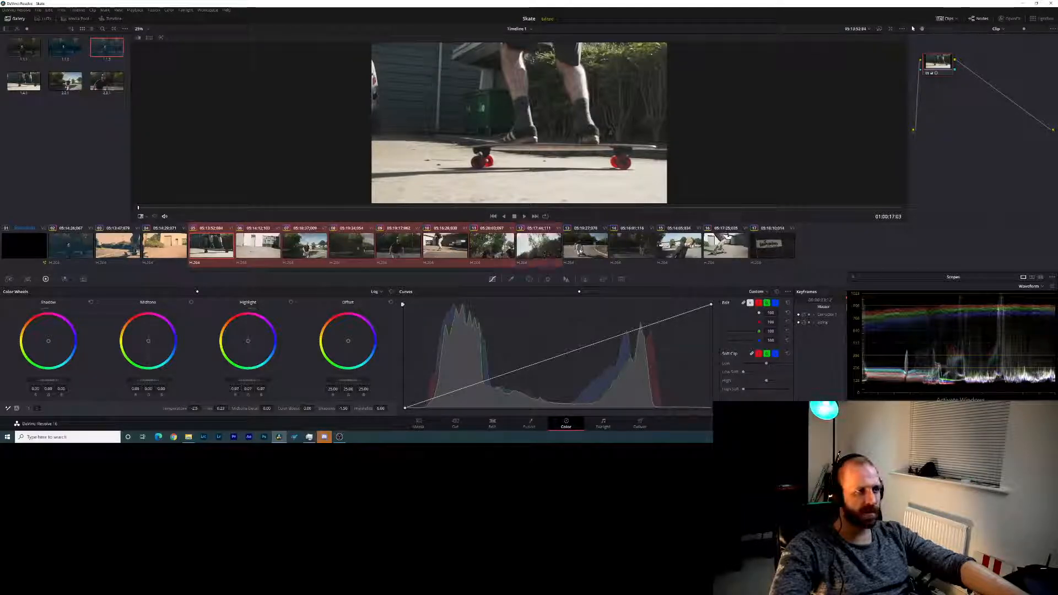
{"action": "left_click", "coordinate": [579, 251], "text": "ctrl"}
{"action": "left_click", "coordinate": [629, 249], "text": "ctrl"}
{"action": "left_click", "coordinate": [676, 249], "text": "ctrl"}
{"action": "left_click", "coordinate": [724, 249], "text": "ctrl"}
{"action": "left_click", "coordinate": [770, 249], "text": "ctrl"}
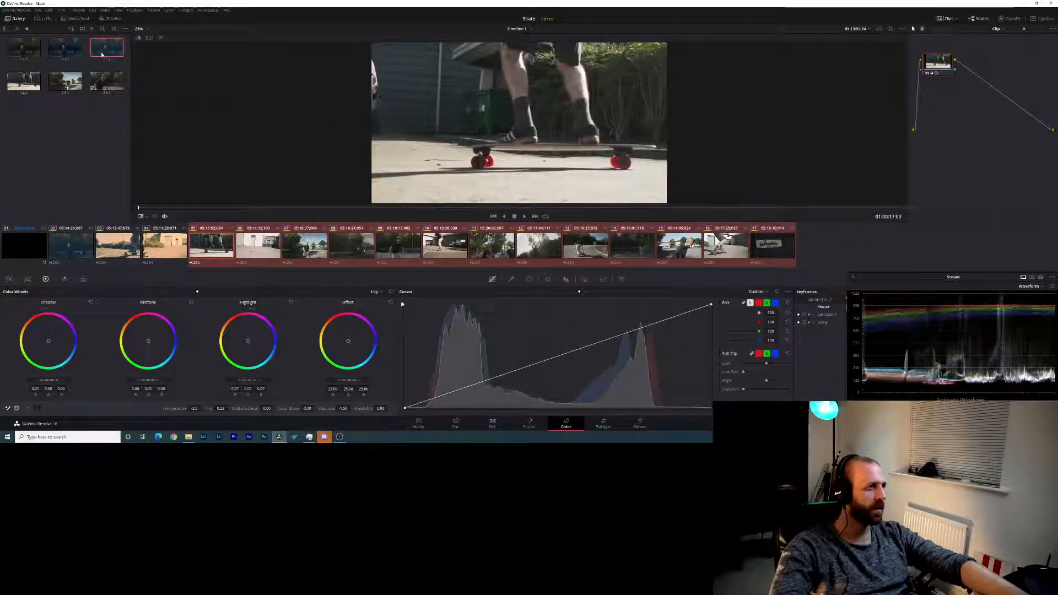
{"action": "right_click", "coordinate": [31, 51]}
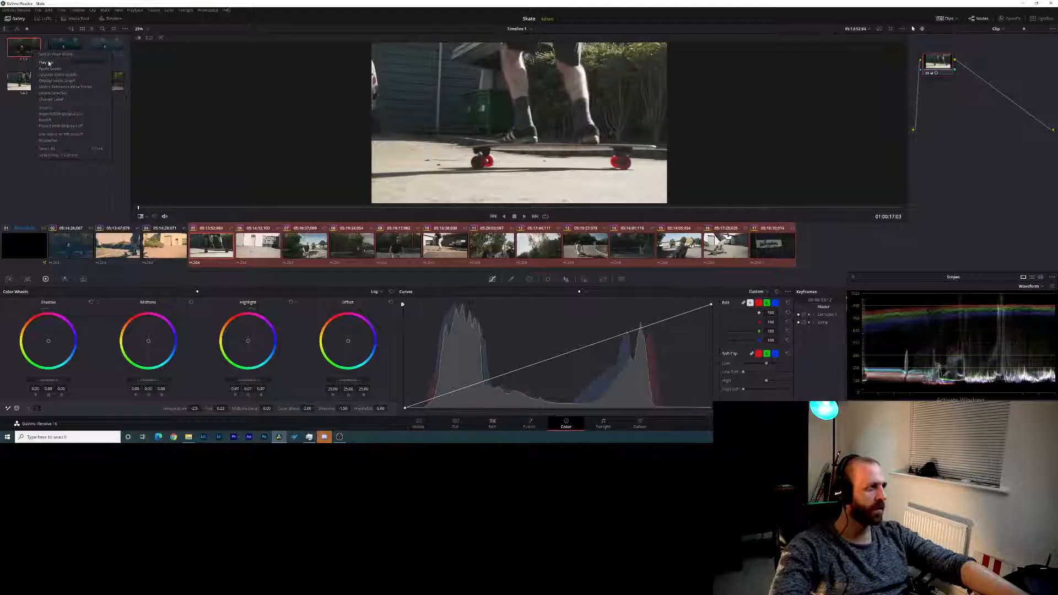
{"action": "left_click", "coordinate": [50, 68]}
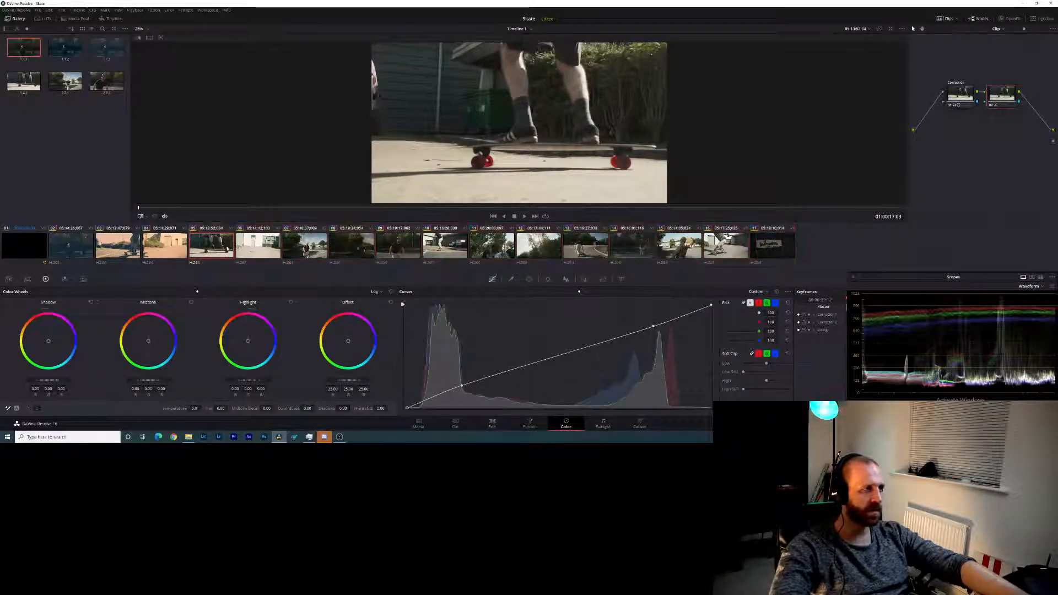
- Check clips 05 and 06, reapply the first gallery still's grade to clip 05, and preview the second still
{"action": "left_click", "coordinate": [255, 249]}
{"action": "left_click", "coordinate": [224, 249]}
{"action": "left_click", "coordinate": [268, 251]}
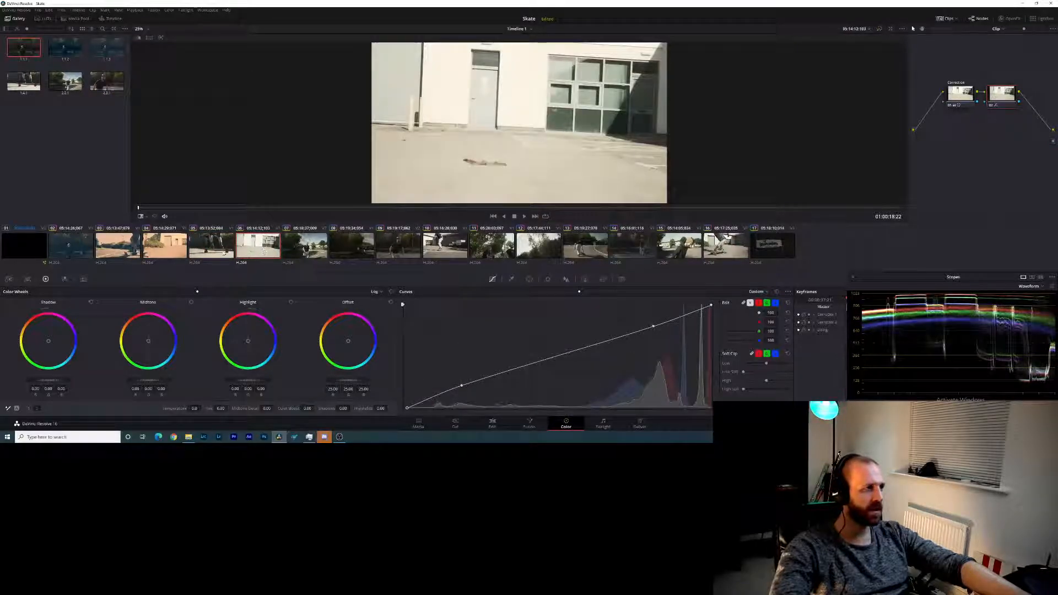
{"action": "left_click", "coordinate": [223, 249]}
{"action": "left_click", "coordinate": [258, 249]}
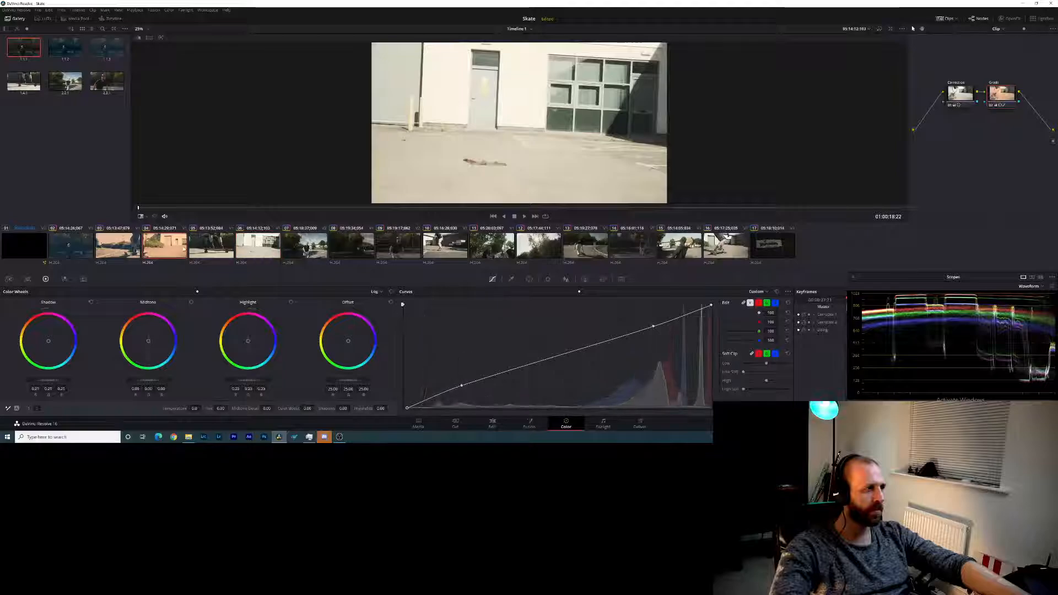
{"action": "left_click", "coordinate": [215, 251]}
{"action": "right_click", "coordinate": [20, 48]}
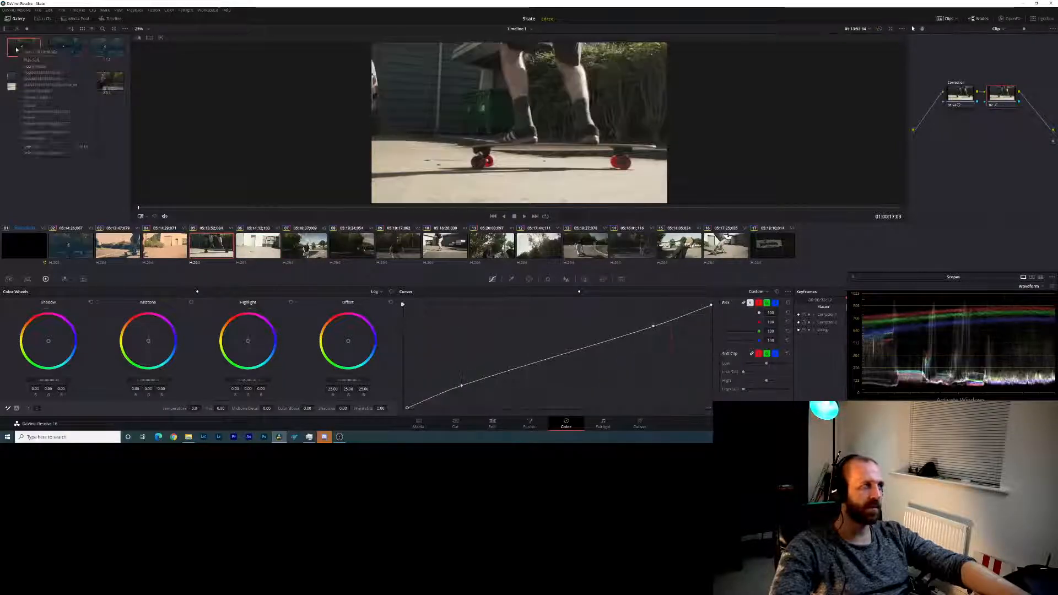
{"action": "left_click", "coordinate": [37, 66]}
{"action": "left_click", "coordinate": [64, 46]}
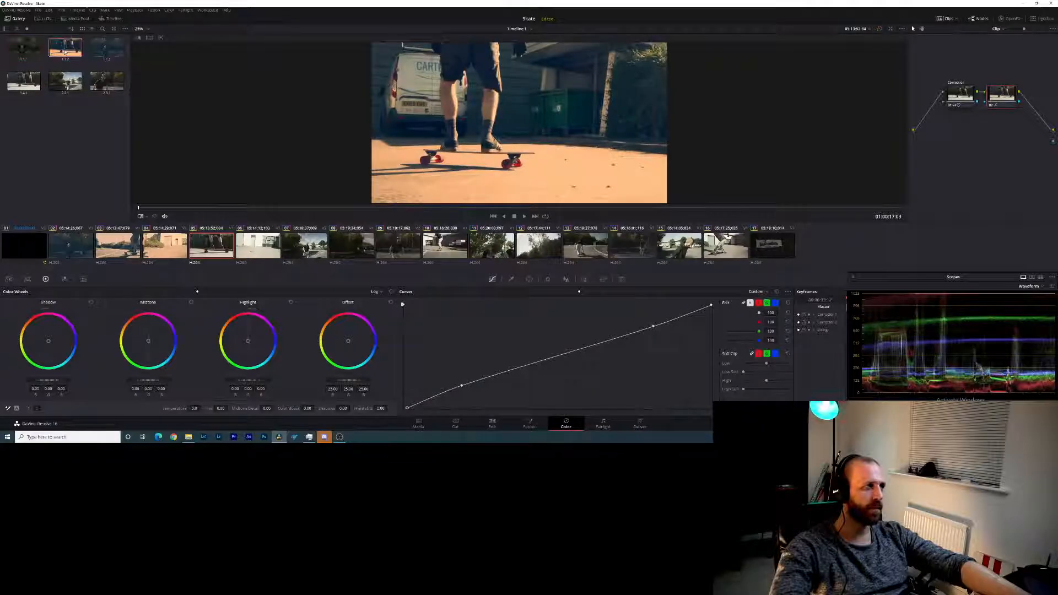
- Apply the grade of the newly grabbed still of the second clip to clips 05 through 17
{"action": "left_click_drag", "start_coordinate": [214, 255], "coordinate": [757, 252]}
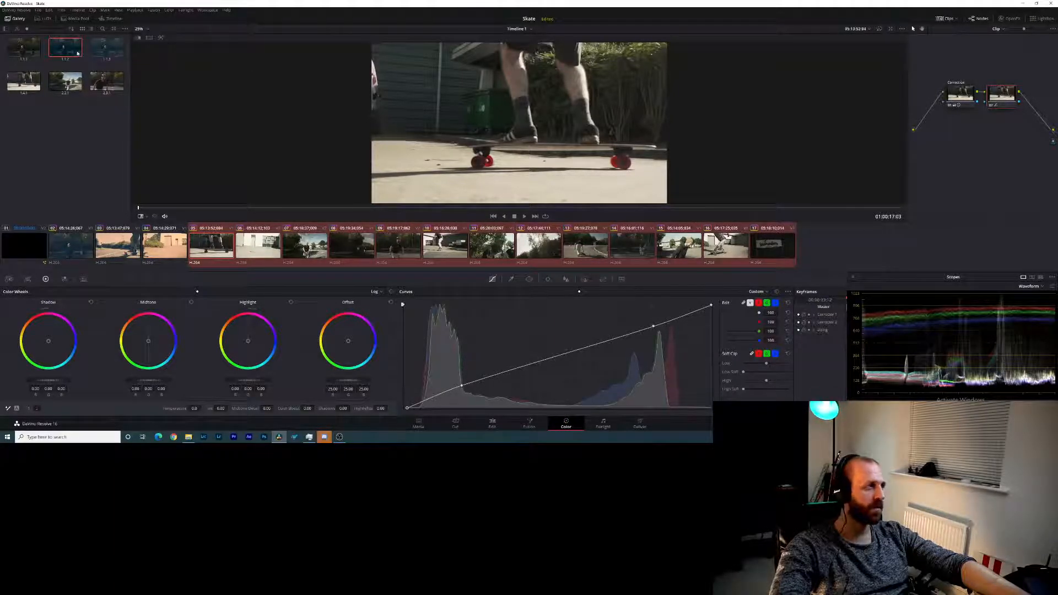
{"action": "right_click", "coordinate": [109, 52]}
{"action": "left_click", "coordinate": [133, 79]}
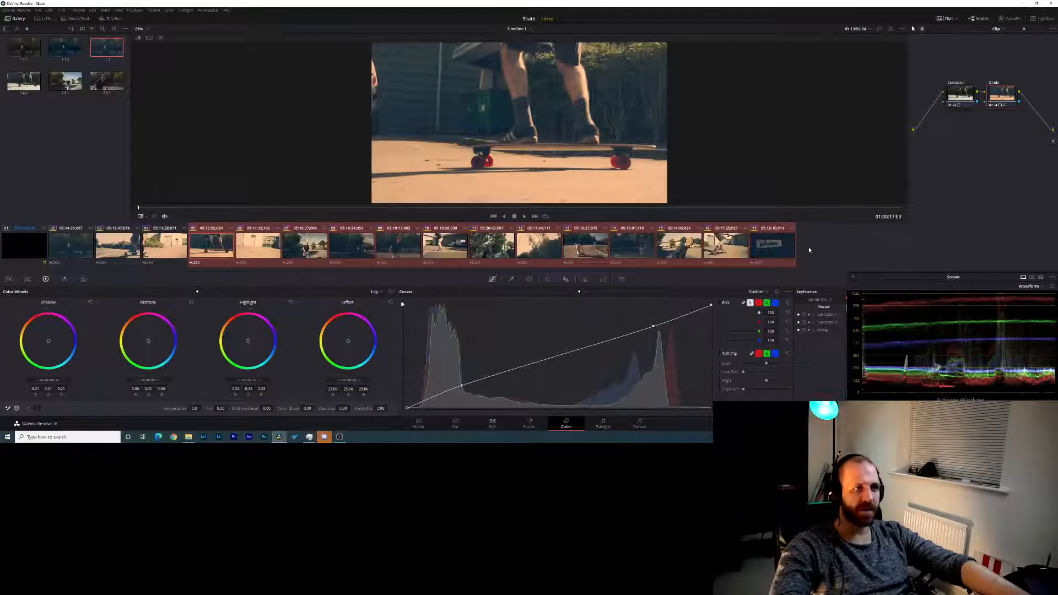
{"action": "left_click", "coordinate": [786, 251]}
{"action": "left_click", "coordinate": [211, 249]}
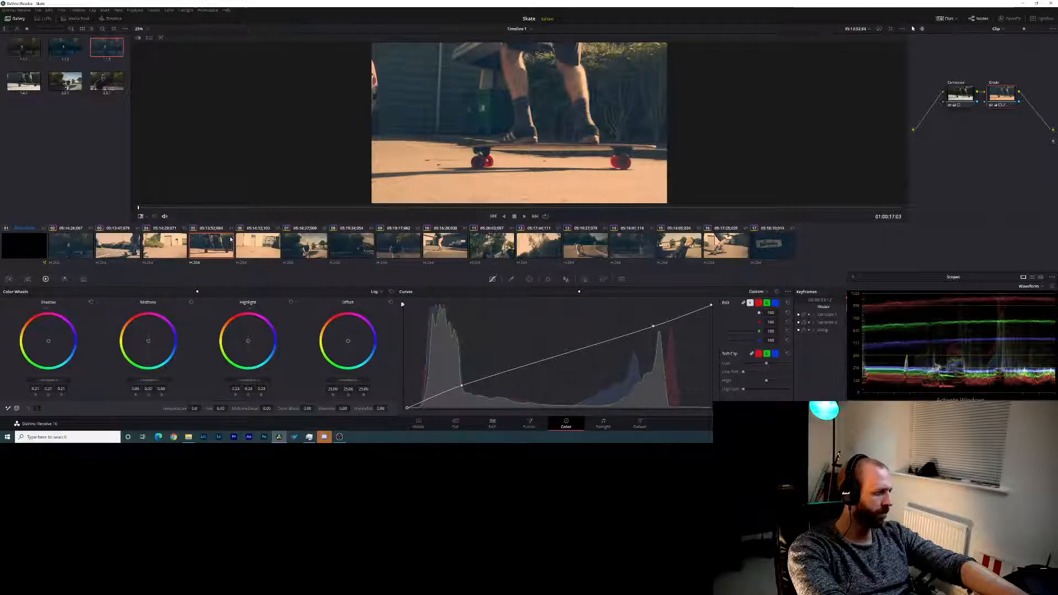
- Step forward through clip 05 and view clip 06 to review the applied look
{"action": "key", "text": "Right"}
{"action": "key", "text": "Right"}
{"action": "key", "text": "Right"}
{"action": "key", "text": "Right"}
{"action": "key", "text": "Right"}
{"action": "key", "text": "Right"}
{"action": "key", "text": "Right"}
{"action": "key", "text": "Right"}
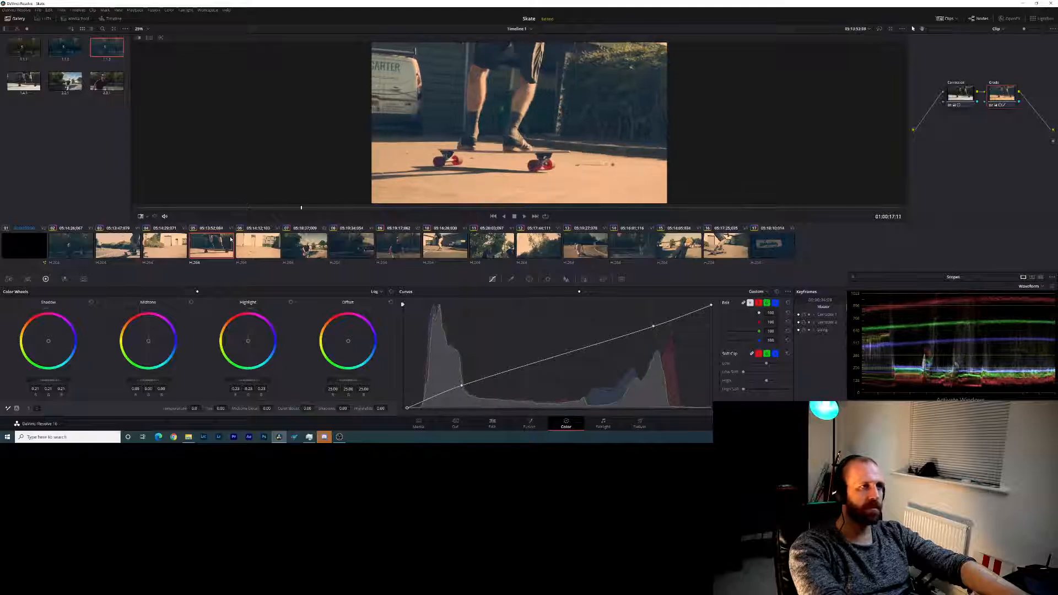
{"action": "left_click", "coordinate": [253, 244]}
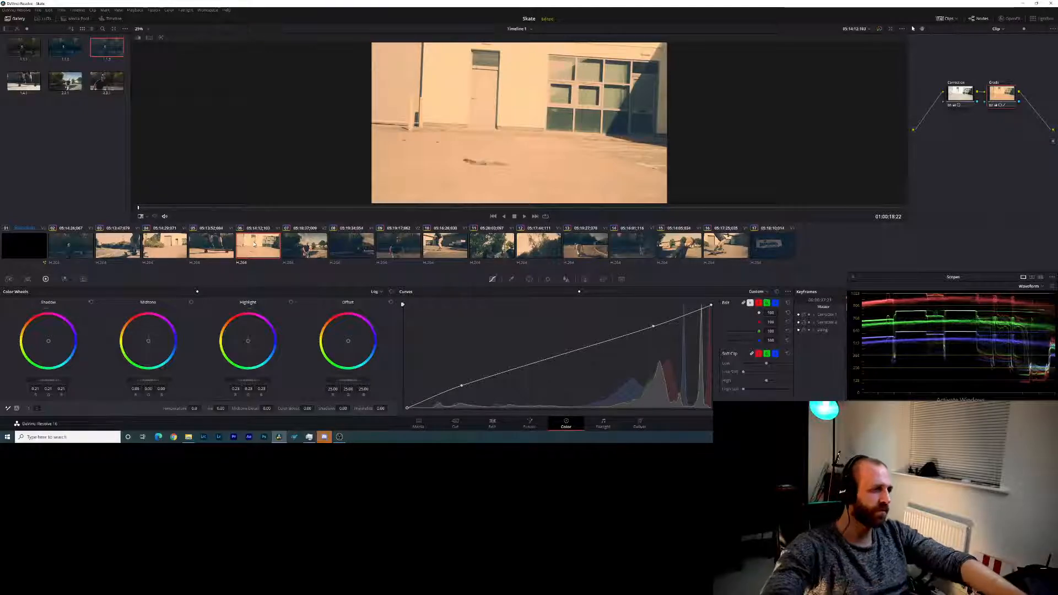
- Push the fourth clip's shadow color further toward blue with the log shadow wheel
{"action": "left_click", "coordinate": [164, 245]}
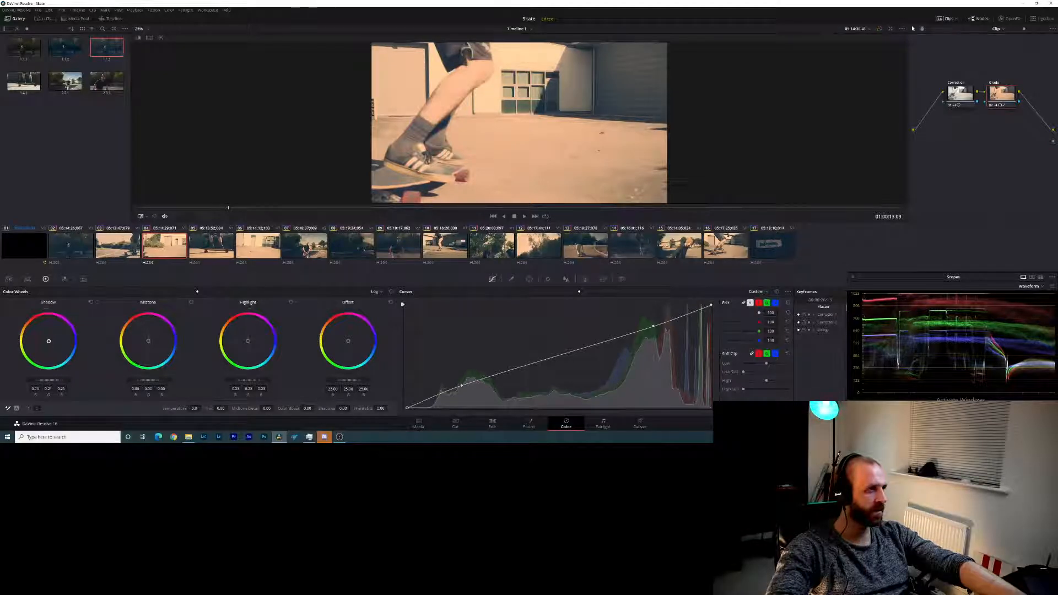
{"action": "left_click_drag", "start_coordinate": [49, 342], "coordinate": [52, 345]}
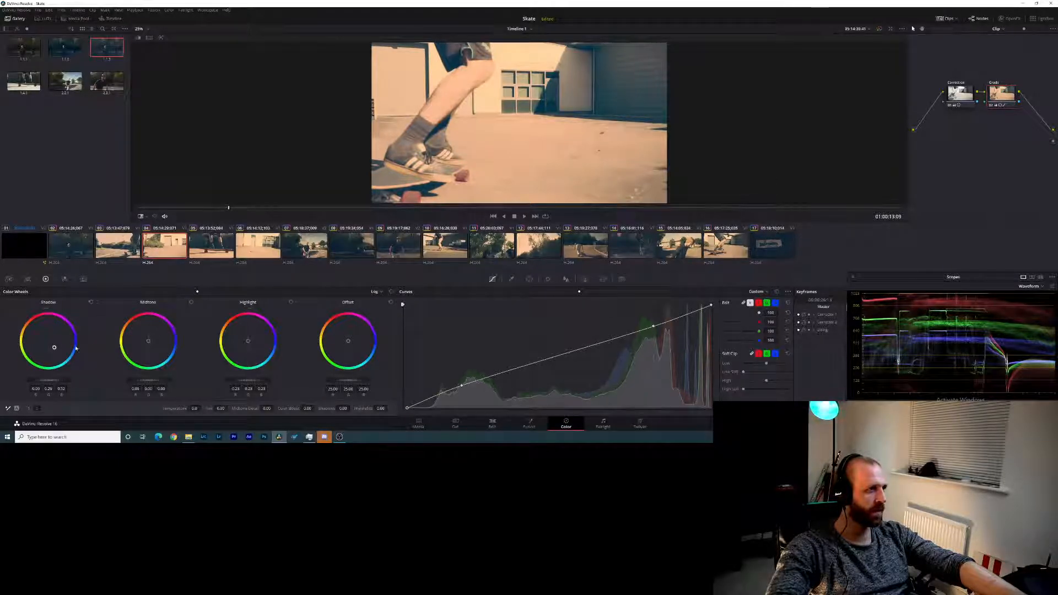
- Push the shadow color of clips 05 and 06 toward blue with the log shadow wheel
{"action": "left_click", "coordinate": [210, 248]}
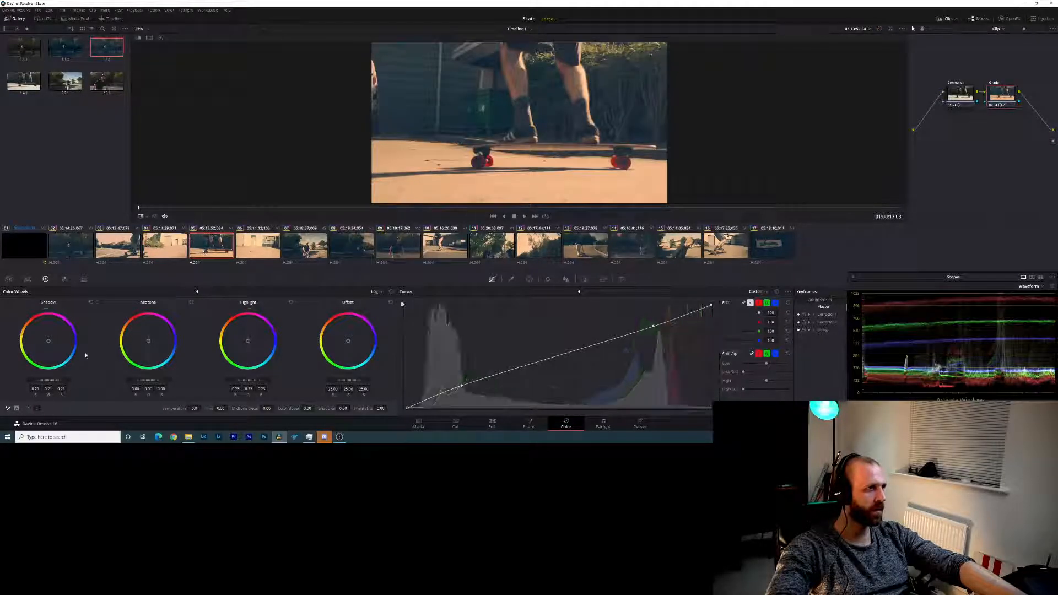
{"action": "left_click_drag", "start_coordinate": [49, 341], "coordinate": [54, 345]}
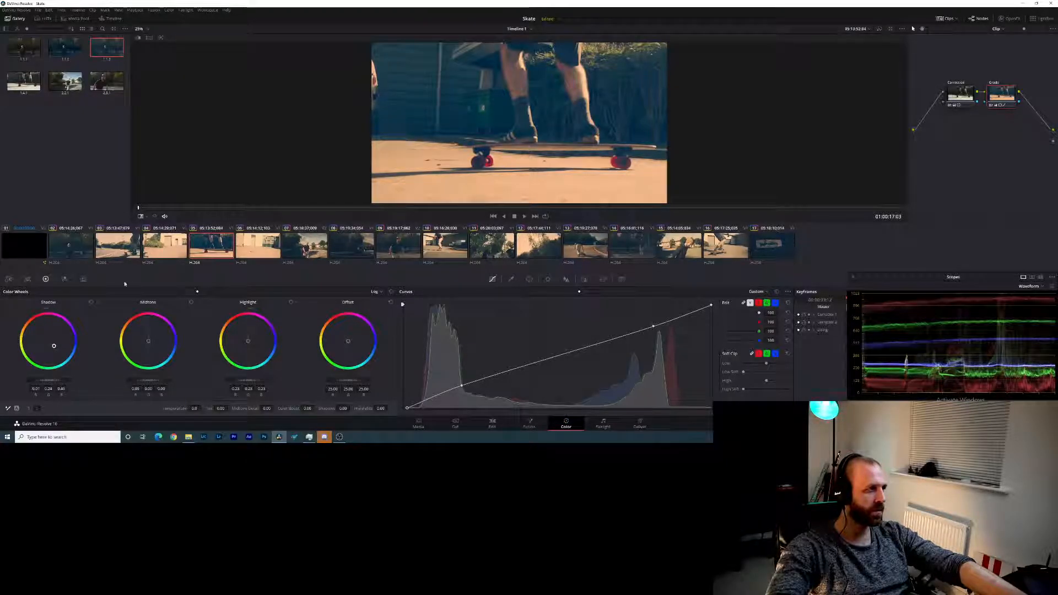
{"action": "key", "text": "Down"}
{"action": "left_click_drag", "start_coordinate": [48, 340], "coordinate": [54, 346]}
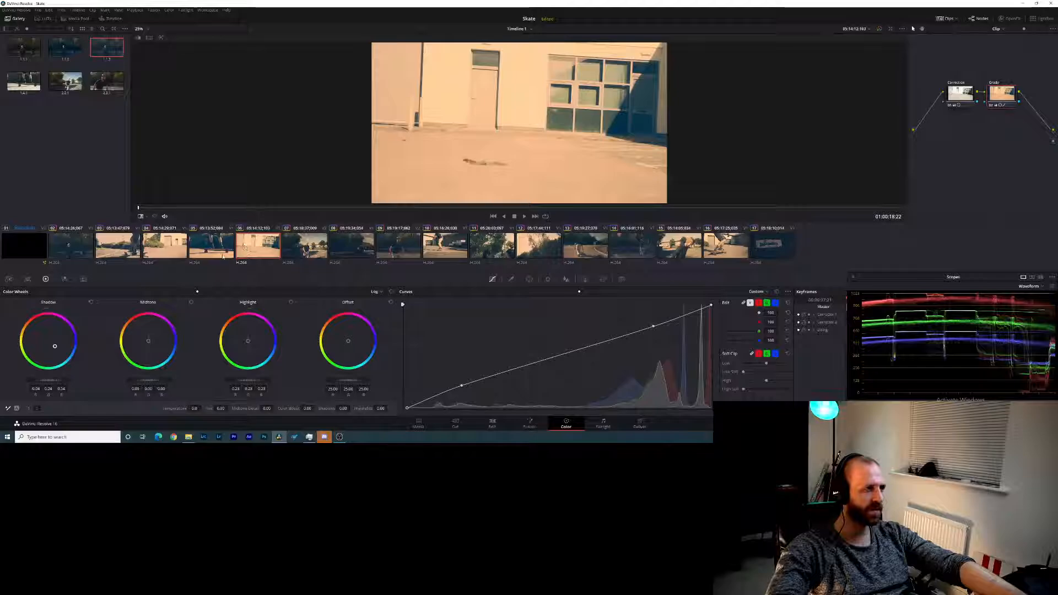
- Shift clip 07's log shadows toward blue, fine-tune their master level, and raise the clip's contrast
{"action": "left_click", "coordinate": [303, 247]}
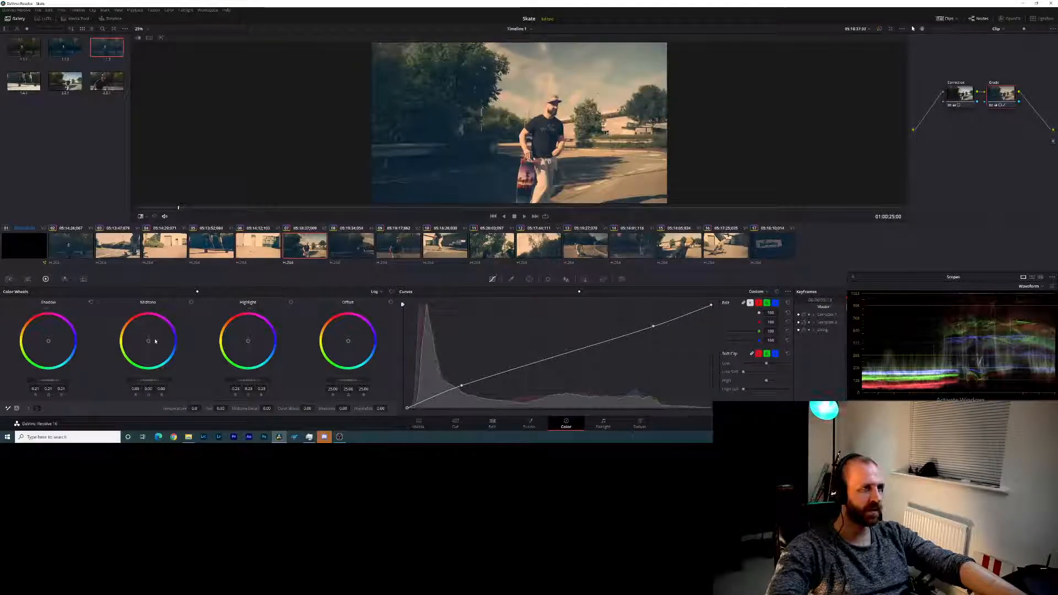
{"action": "left_click_drag", "start_coordinate": [48, 341], "coordinate": [53, 345]}
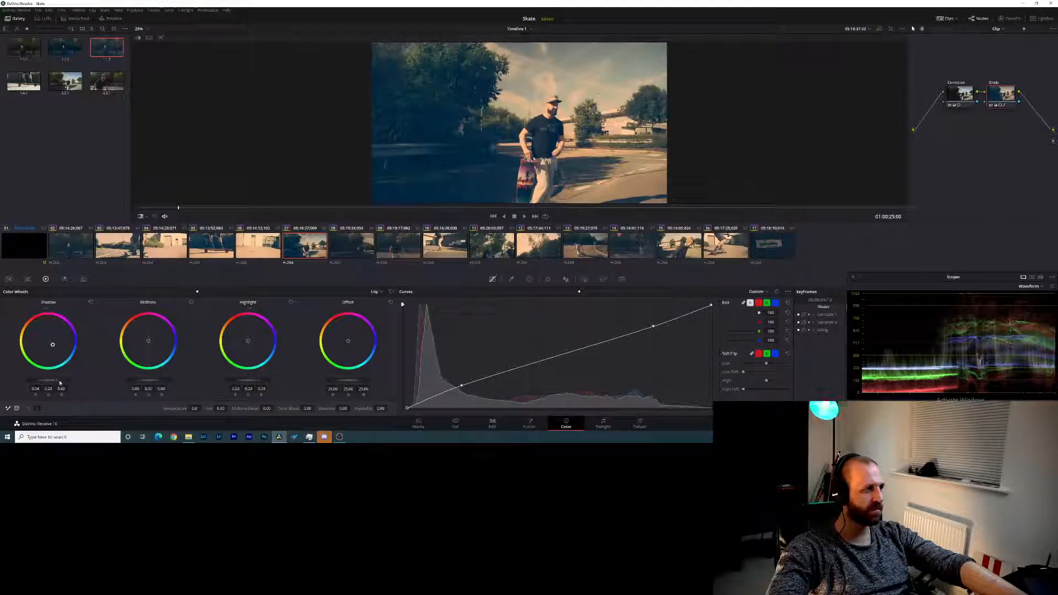
{"action": "mouse_move", "coordinate": [53, 380]}
{"action": "left_mouse_down"}
{"action": "mouse_move", "coordinate": [38, 380]}
{"action": "mouse_move", "coordinate": [55, 380]}
{"action": "left_mouse_up"}
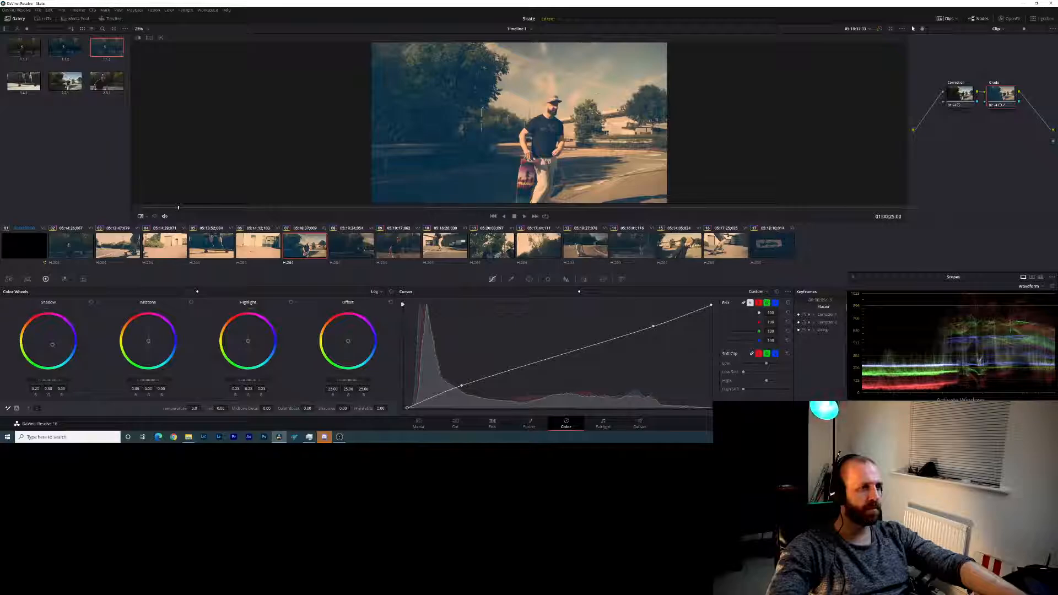
{"action": "left_click", "coordinate": [35, 410]}
{"action": "left_click_drag", "start_coordinate": [229, 408], "coordinate": [214, 409]}
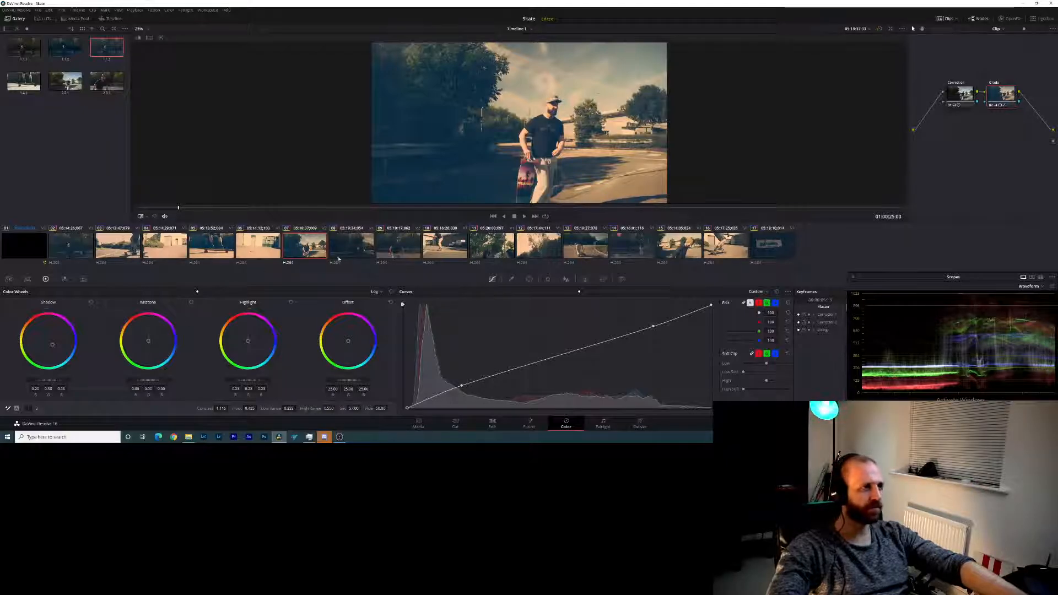
- Push clip 08's log shadows toward blue and compare the shot back and forth with clip 07
{"action": "left_click", "coordinate": [349, 242]}
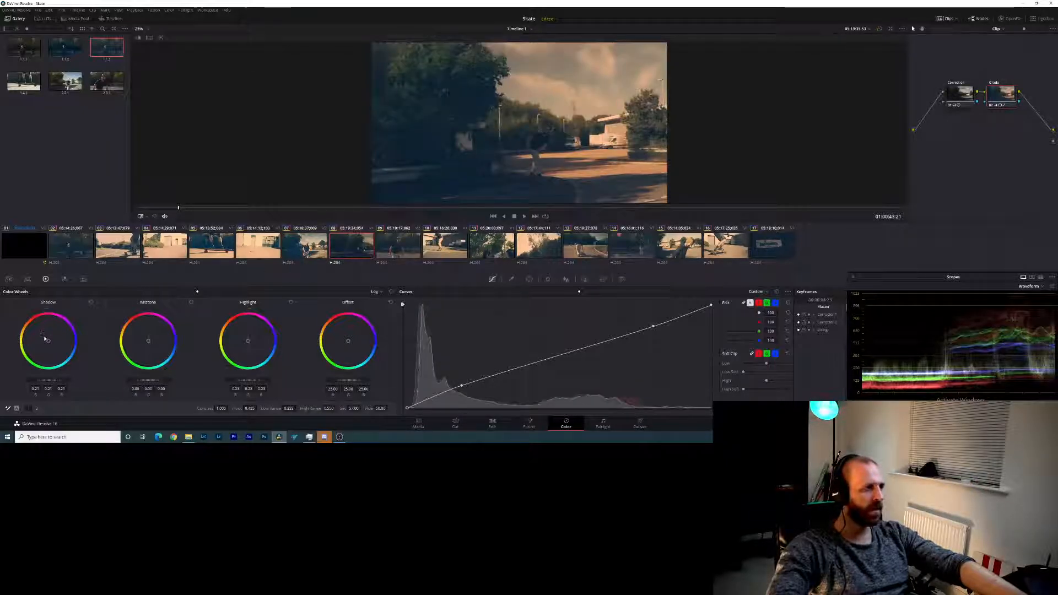
{"action": "left_click_drag", "start_coordinate": [49, 340], "coordinate": [51, 344]}
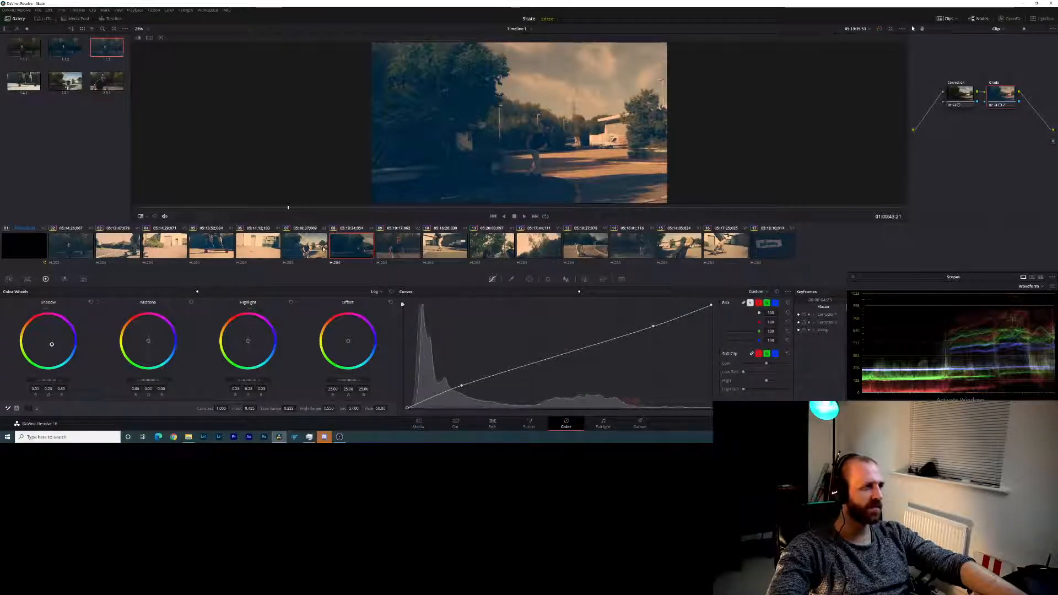
{"action": "left_click", "coordinate": [299, 248]}
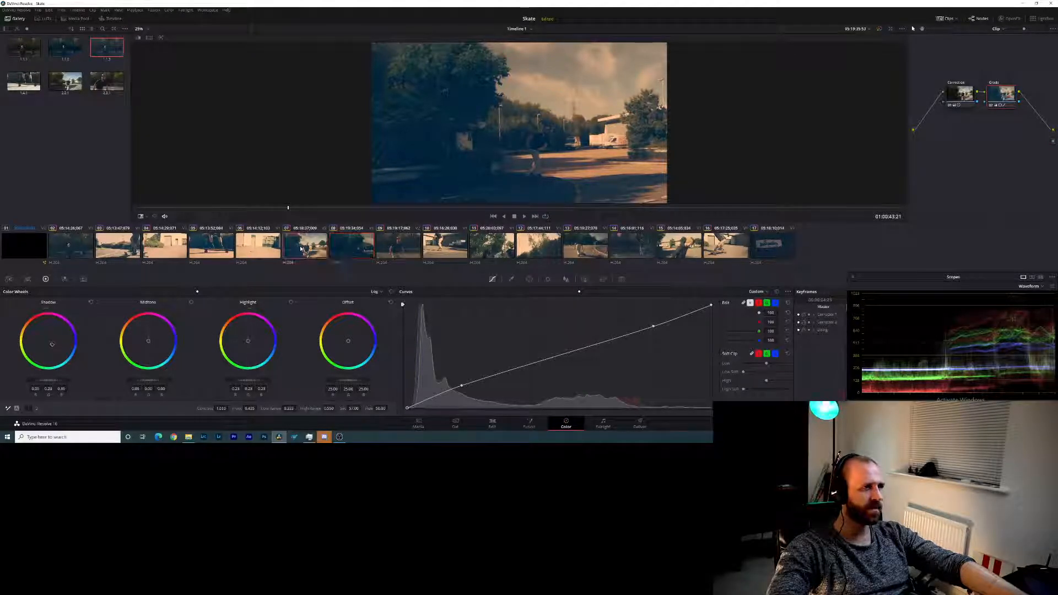
{"action": "left_click", "coordinate": [340, 245]}
{"action": "left_click", "coordinate": [317, 254]}
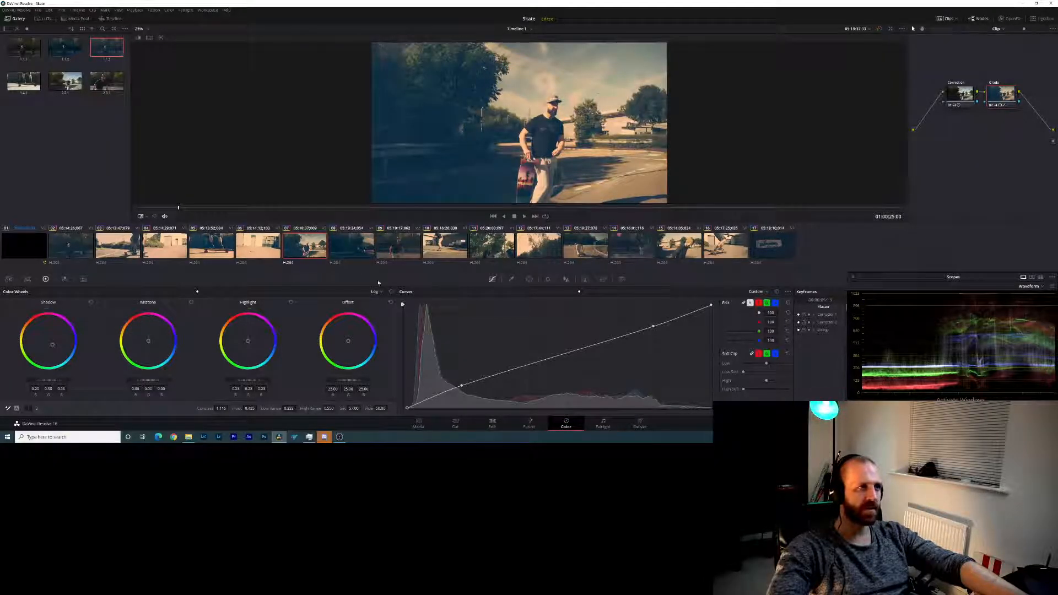
{"action": "left_click", "coordinate": [348, 241]}
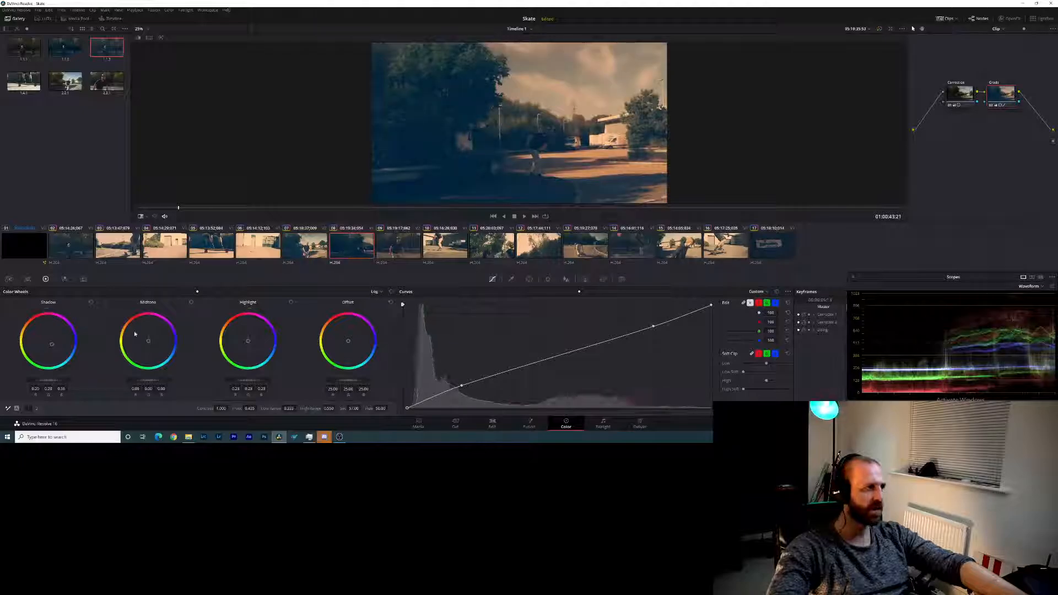
- Tint the log shadows of clips 09 and 10 toward blue
{"action": "left_click", "coordinate": [403, 246]}
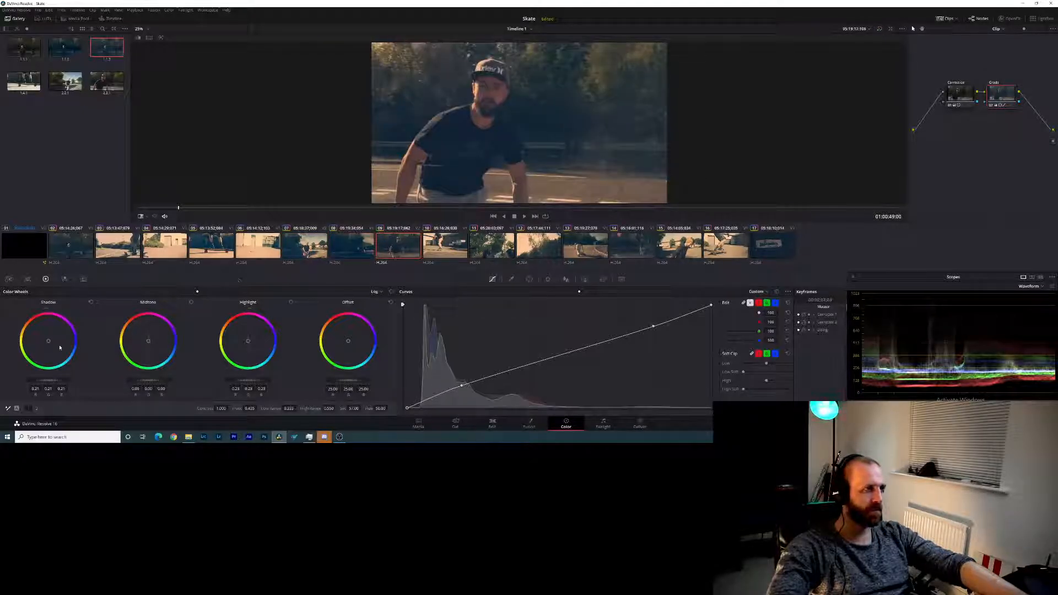
{"action": "left_click_drag", "start_coordinate": [47, 342], "coordinate": [52, 345]}
{"action": "left_click", "coordinate": [445, 251]}
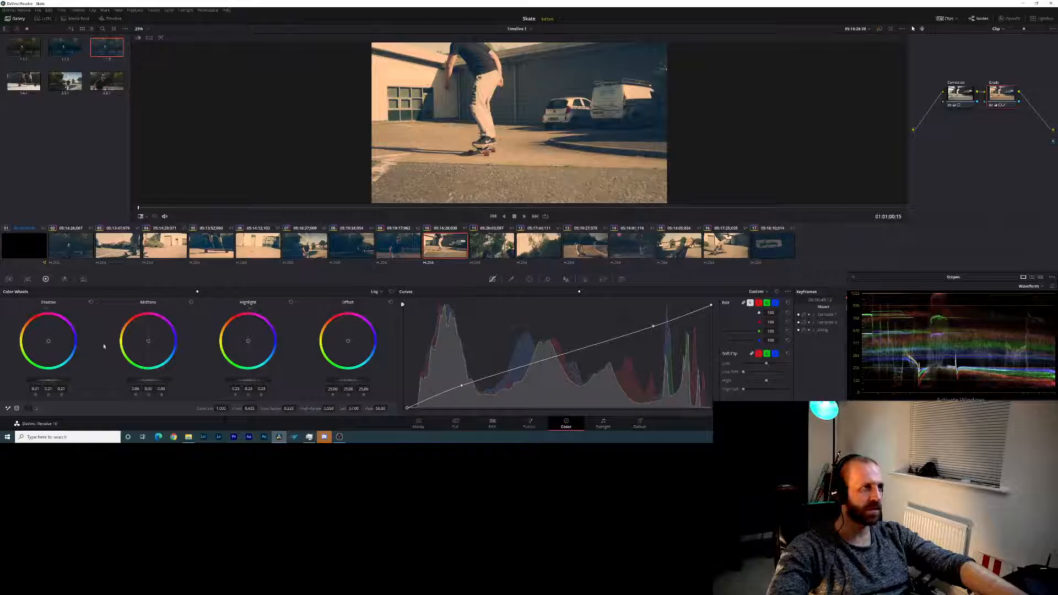
{"action": "left_click_drag", "start_coordinate": [54, 343], "coordinate": [52, 345]}
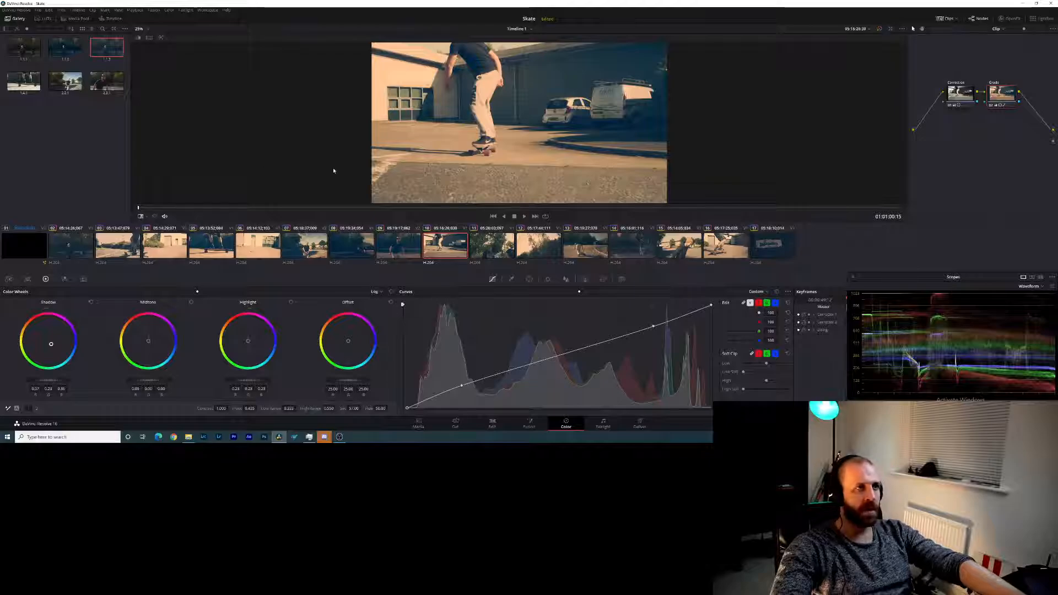
- Shift the log shadow color balance of clips 11 and 12 toward blue
{"action": "left_click", "coordinate": [508, 251]}
{"action": "left_click_drag", "start_coordinate": [50, 343], "coordinate": [52, 345]}
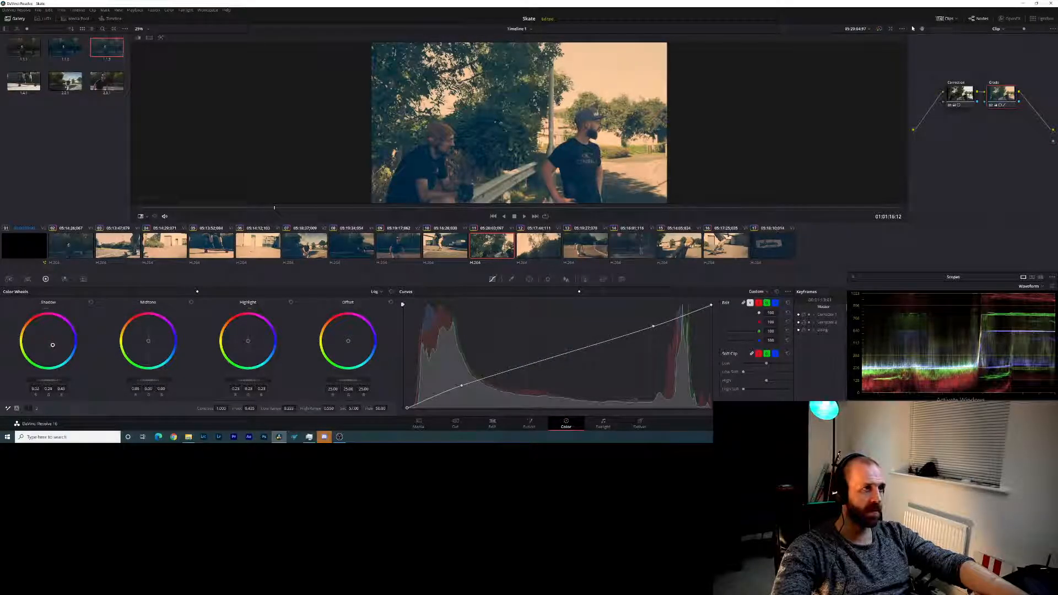
{"action": "left_click", "coordinate": [540, 254]}
{"action": "left_click_drag", "start_coordinate": [44, 343], "coordinate": [47, 346]}
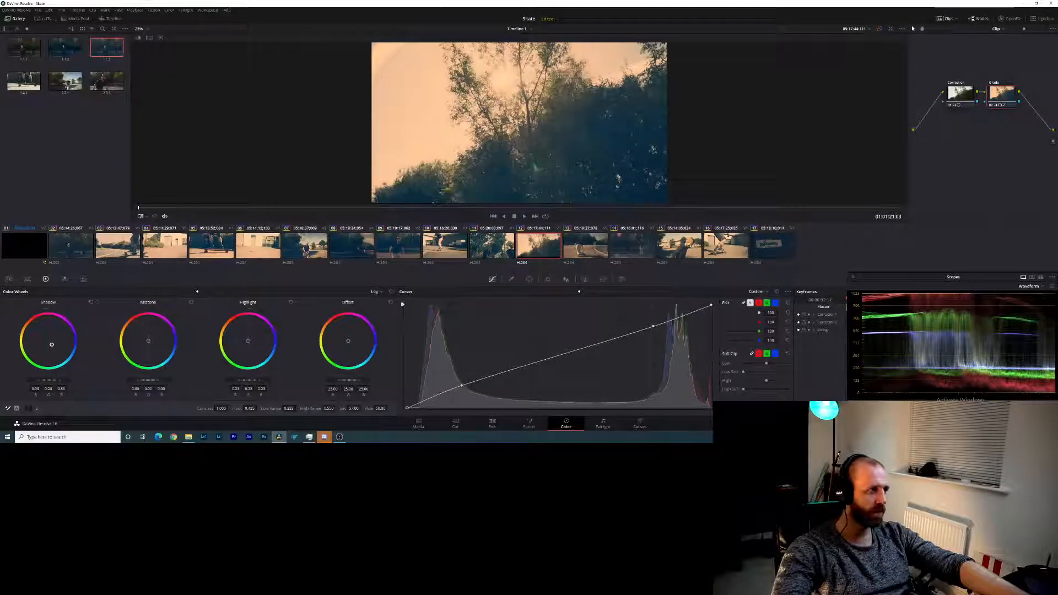
- Move the shadow color of clips 13 and 14 toward blue with the log shadow wheel
{"action": "left_click", "coordinate": [596, 250]}
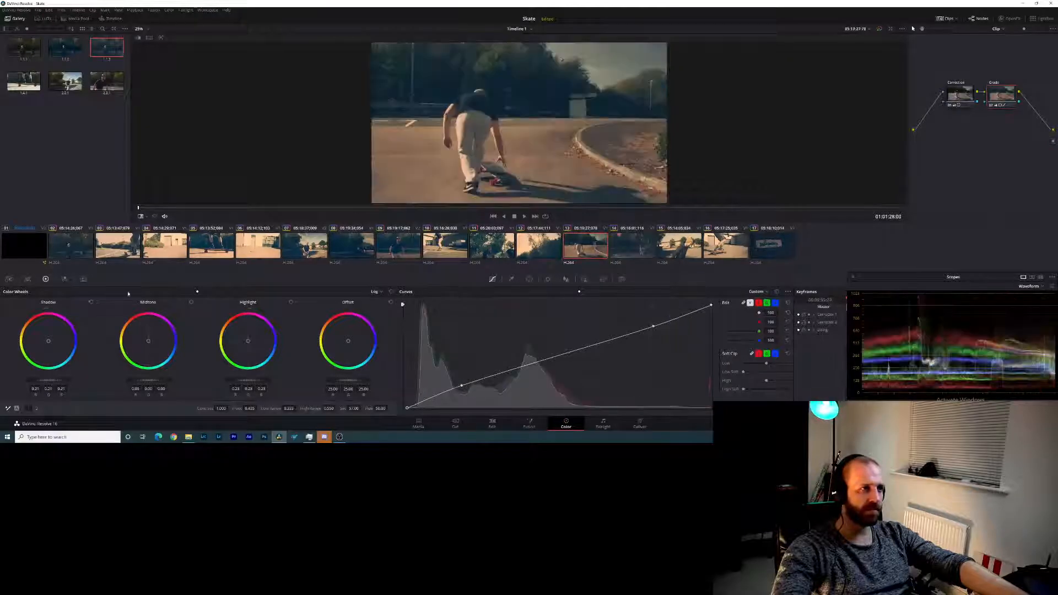
{"action": "left_click_drag", "start_coordinate": [62, 329], "coordinate": [53, 345]}
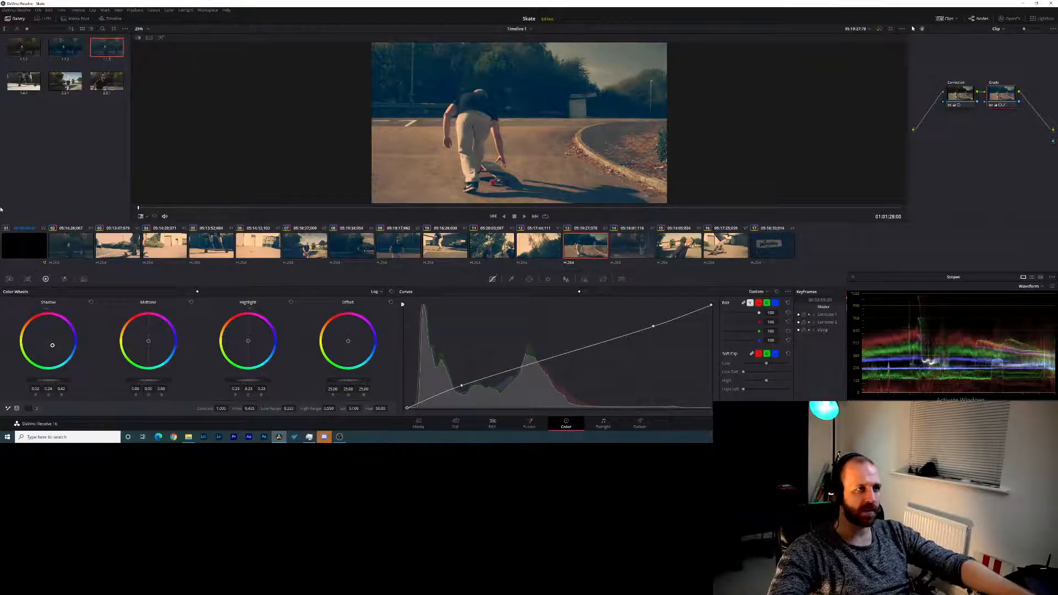
{"action": "left_click", "coordinate": [628, 252]}
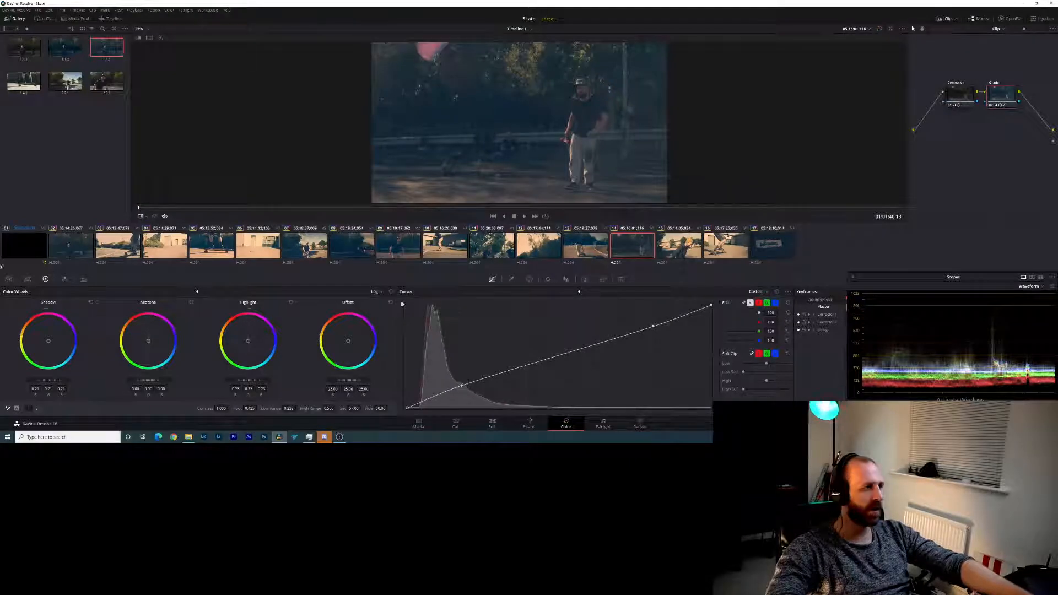
{"action": "left_click_drag", "start_coordinate": [48, 341], "coordinate": [52, 345]}
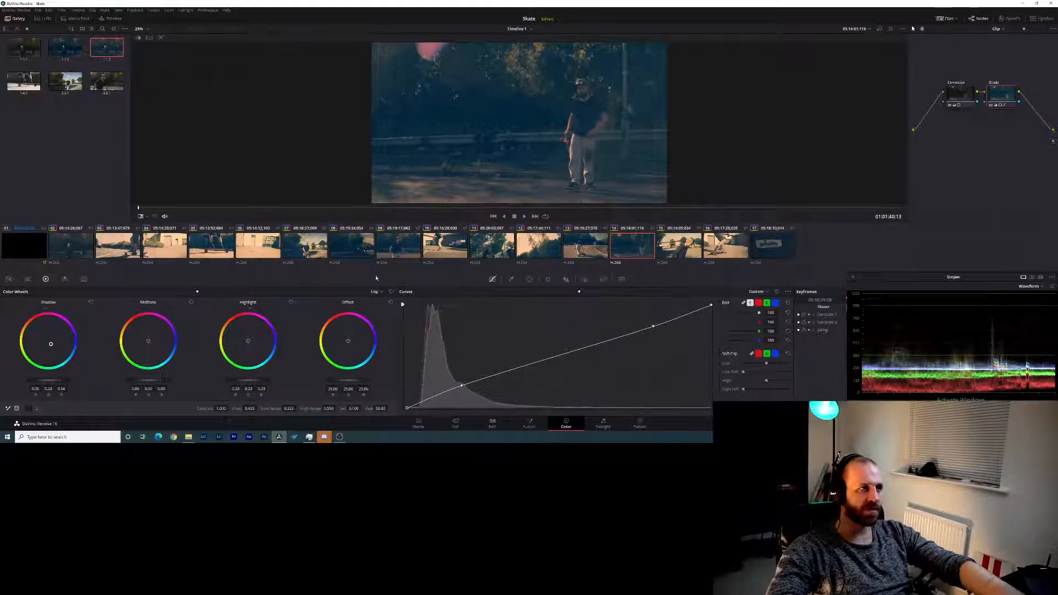
- Push the log shadows of the last three clips, 15, 16 and 17, toward blue
{"action": "key", "text": "Down"}
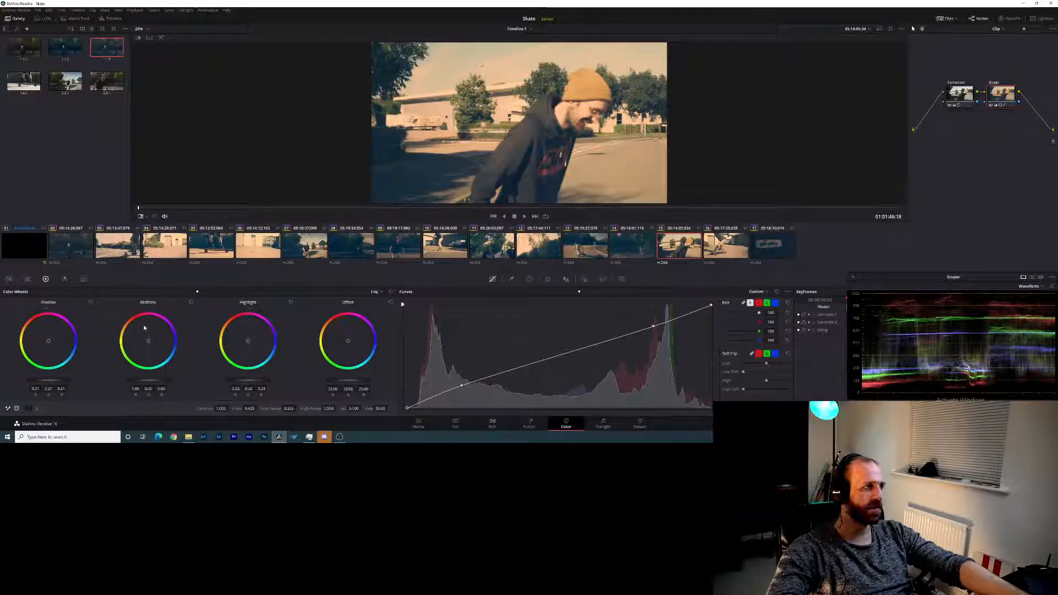
{"action": "left_click_drag", "start_coordinate": [48, 340], "coordinate": [52, 346]}
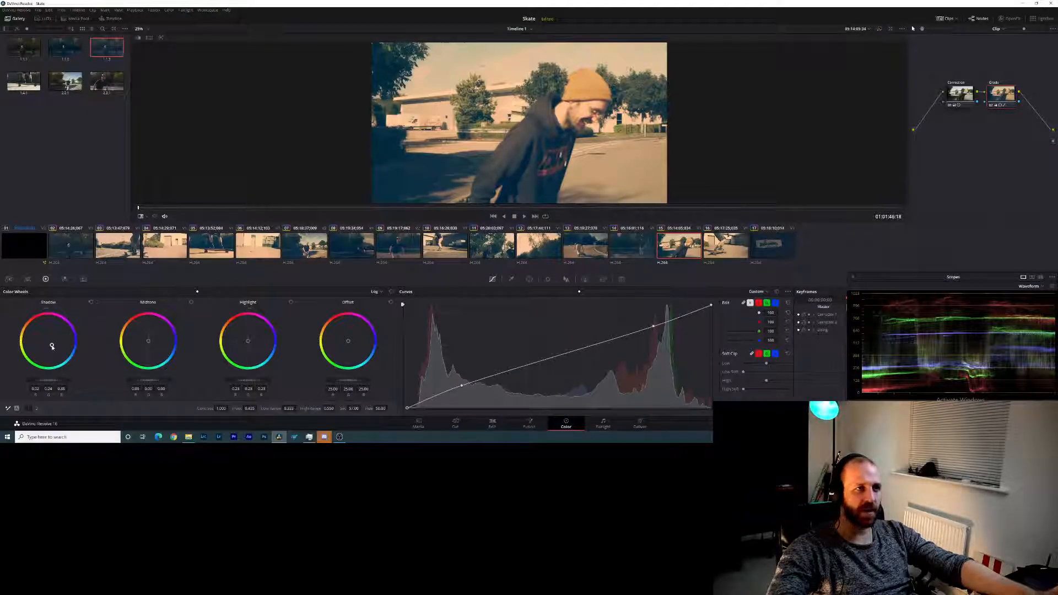
{"action": "left_click", "coordinate": [726, 252]}
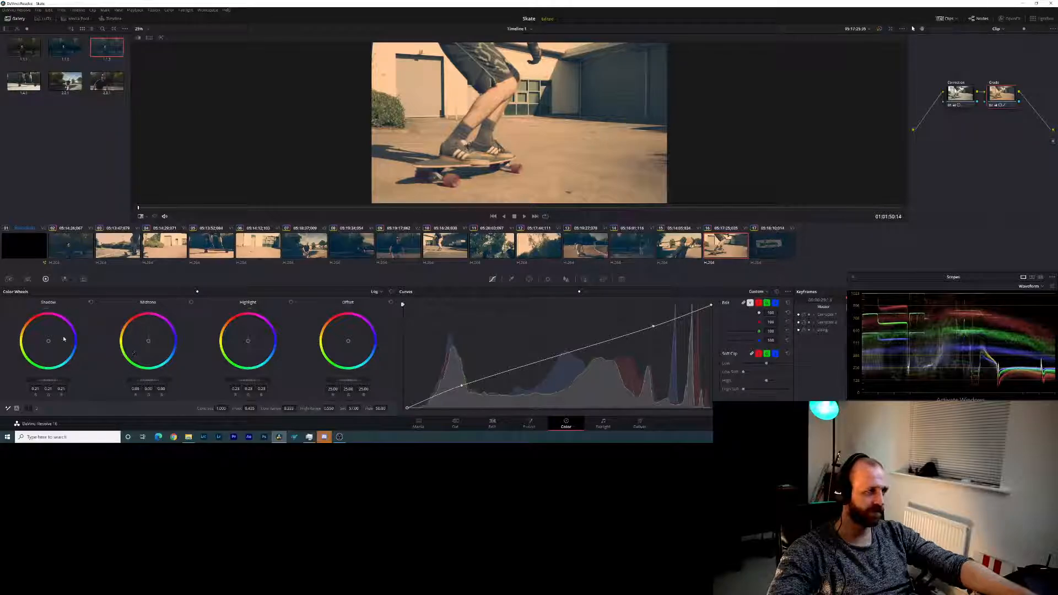
{"action": "left_click_drag", "start_coordinate": [47, 343], "coordinate": [52, 345]}
{"action": "left_click", "coordinate": [786, 244]}
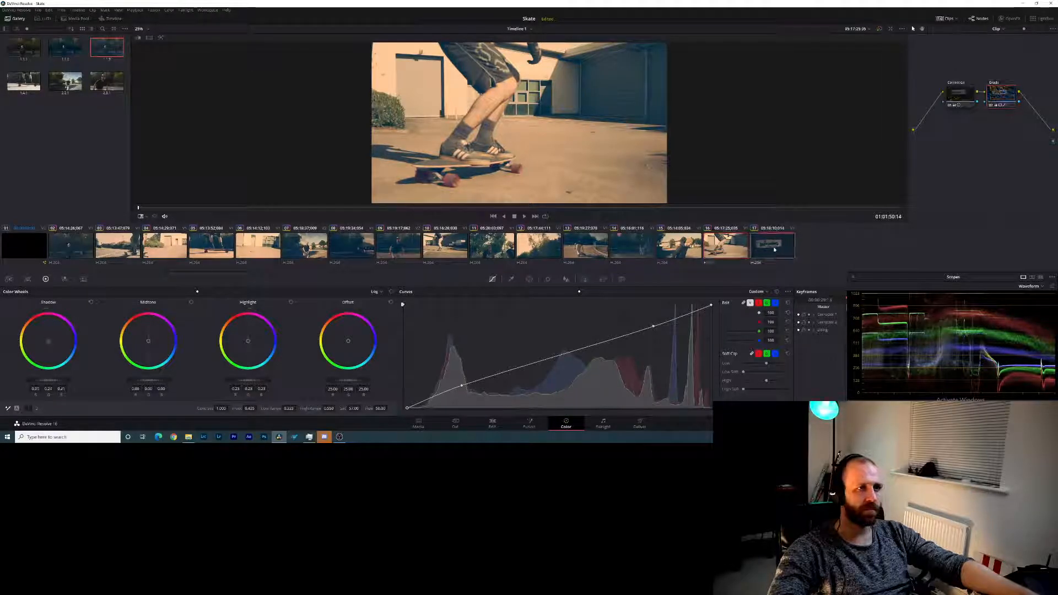
{"action": "left_click_drag", "start_coordinate": [50, 342], "coordinate": [51, 343]}
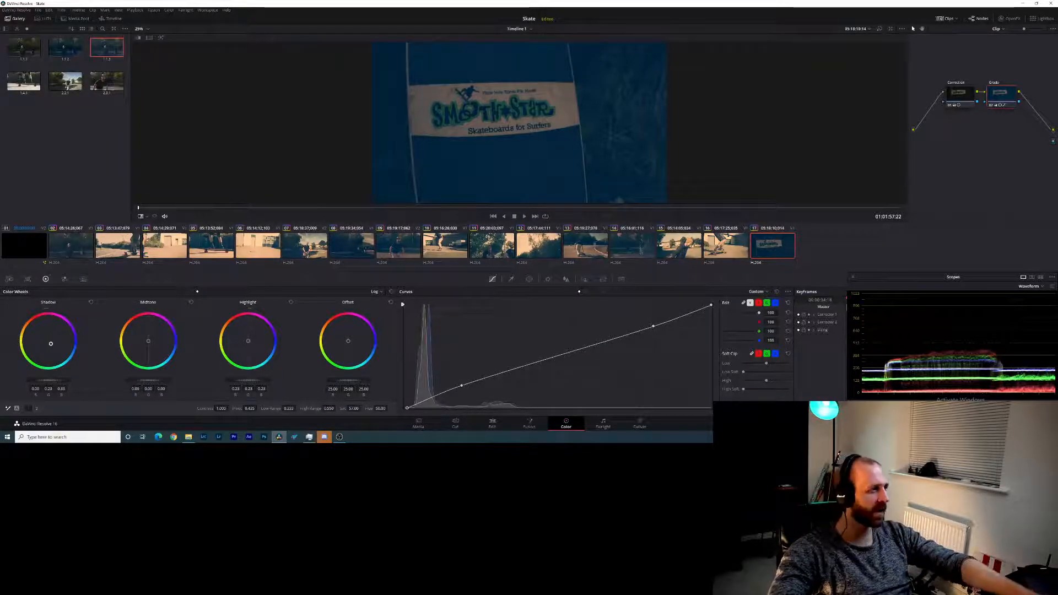
- Return to clip 02, tint its log shadows slightly toward blue, and raise its contrast a little
{"action": "left_click", "coordinate": [115, 245]}
{"action": "left_click", "coordinate": [74, 246]}
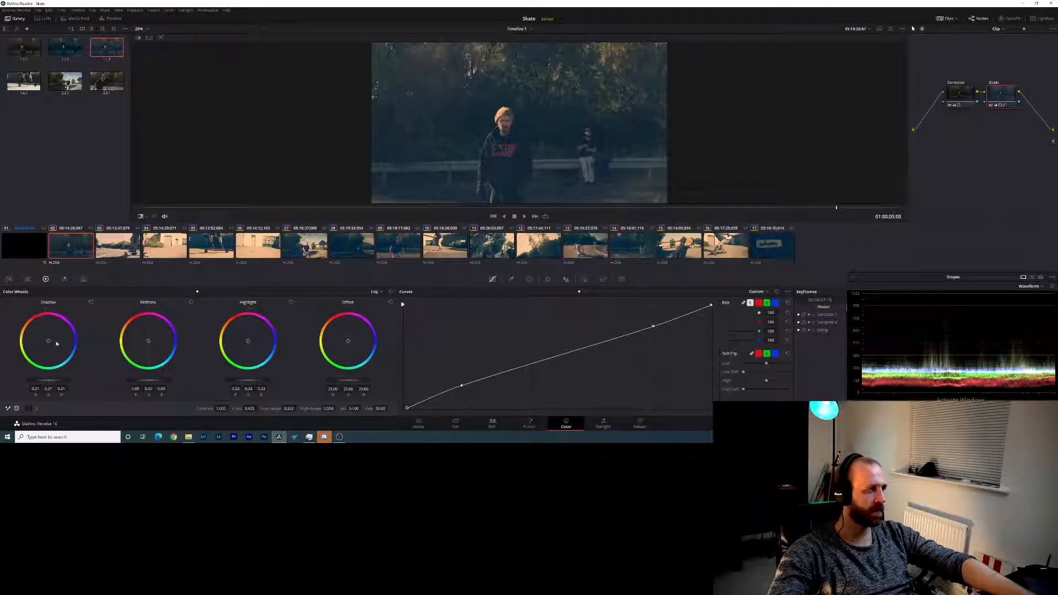
{"action": "left_click_drag", "start_coordinate": [49, 342], "coordinate": [52, 344]}
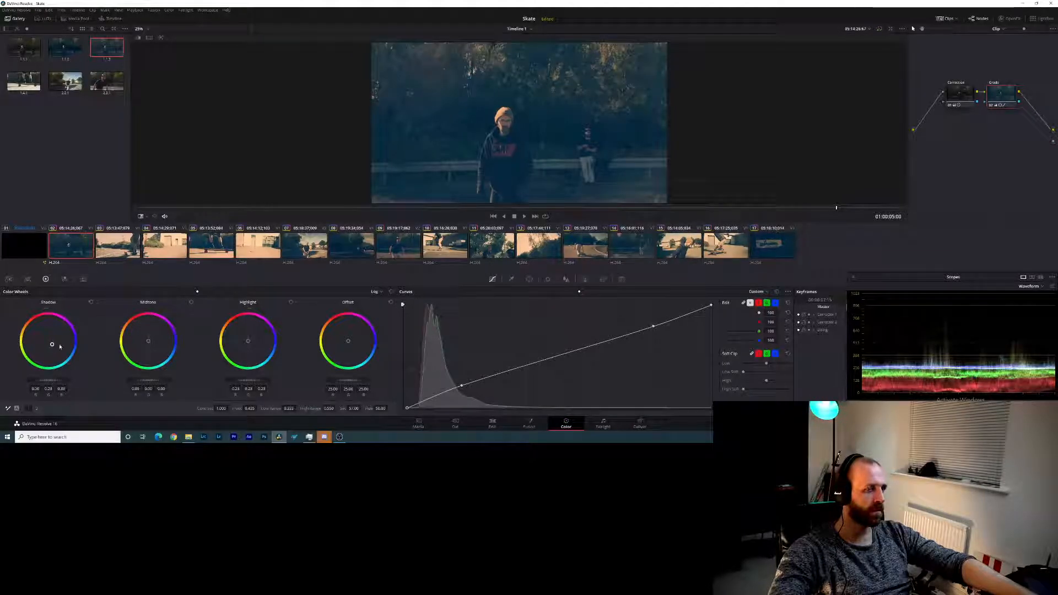
{"action": "left_click_drag", "start_coordinate": [52, 345], "coordinate": [51, 344]}
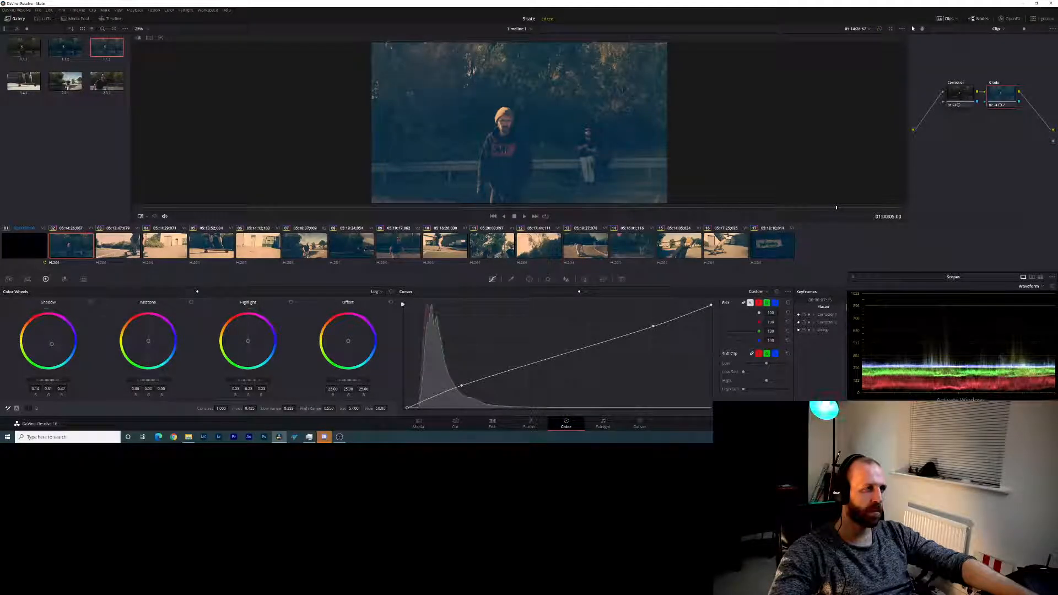
{"action": "left_click_drag", "start_coordinate": [221, 408], "coordinate": [229, 408]}
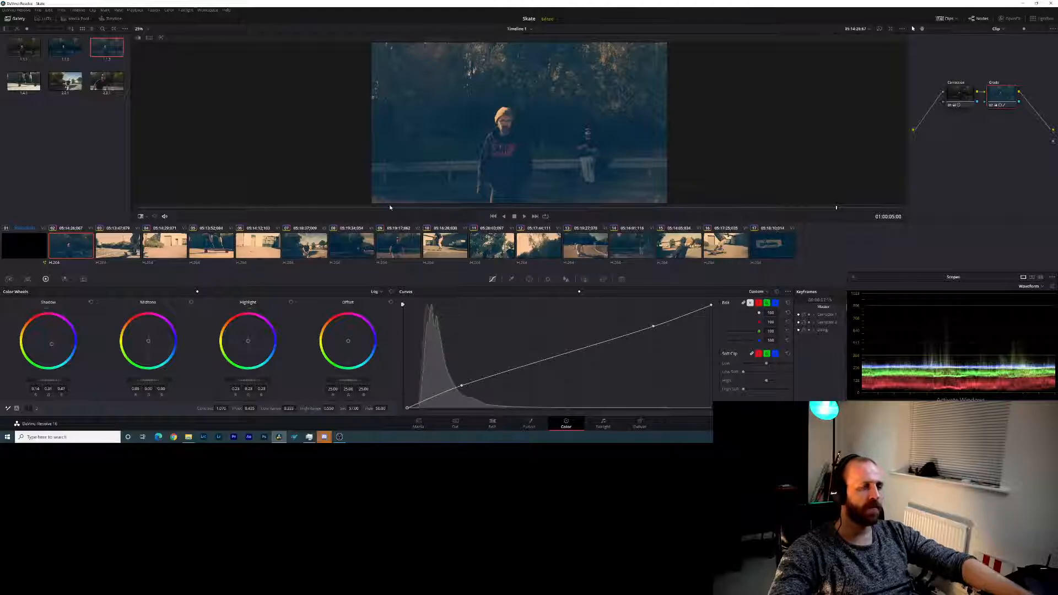
- Try the still wipe modes on clip 02, then compare clips 02, 03 and 04 with their originals in split screen
{"action": "left_click", "coordinate": [137, 38]}
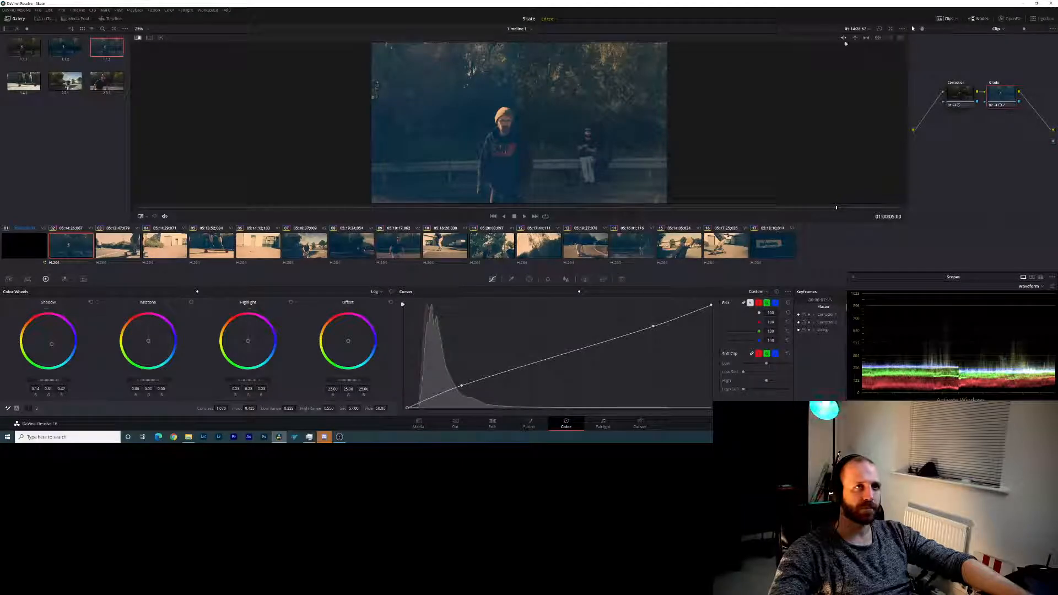
{"action": "left_click", "coordinate": [889, 39]}
{"action": "left_click", "coordinate": [900, 37]}
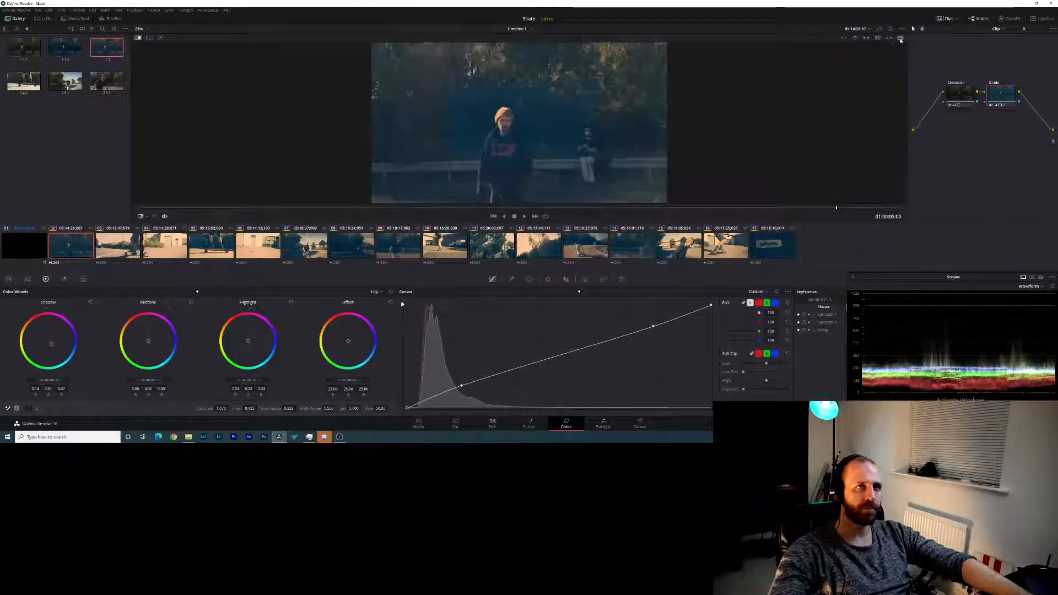
{"action": "left_click", "coordinate": [149, 37]}
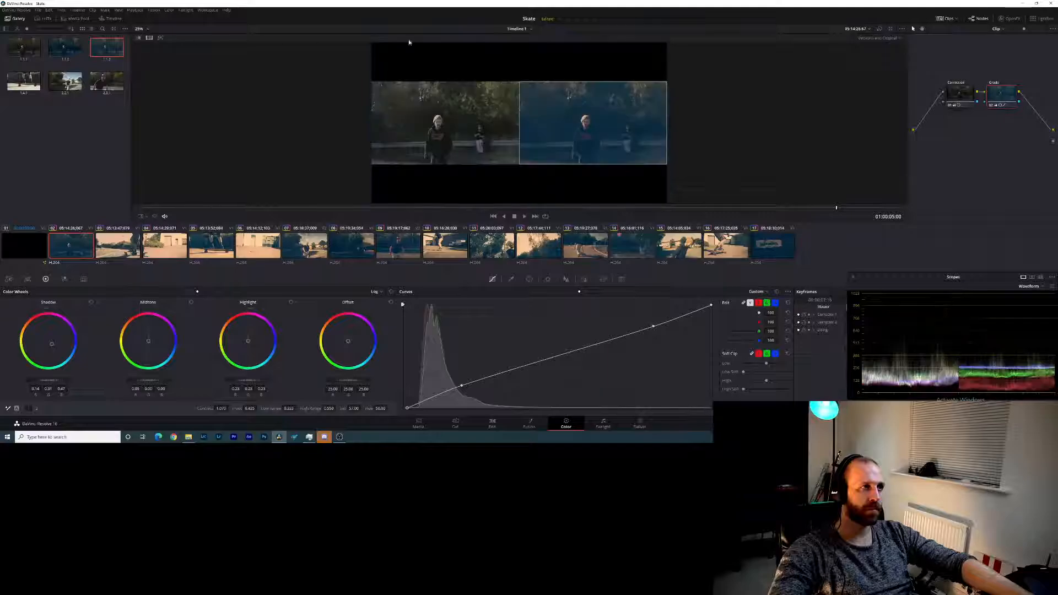
{"action": "left_click", "coordinate": [111, 250]}
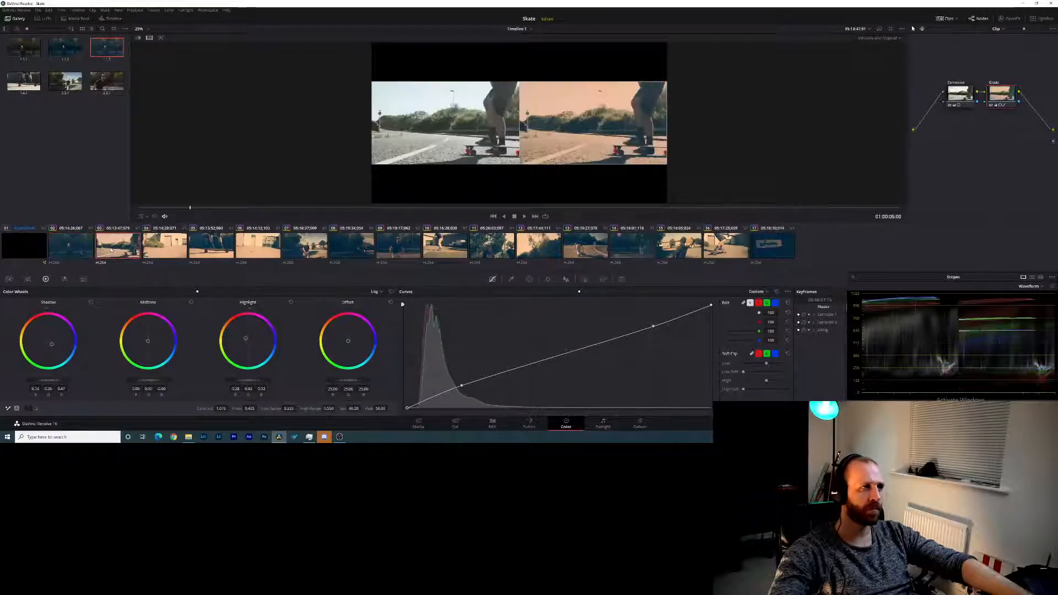
{"action": "left_click", "coordinate": [172, 255]}
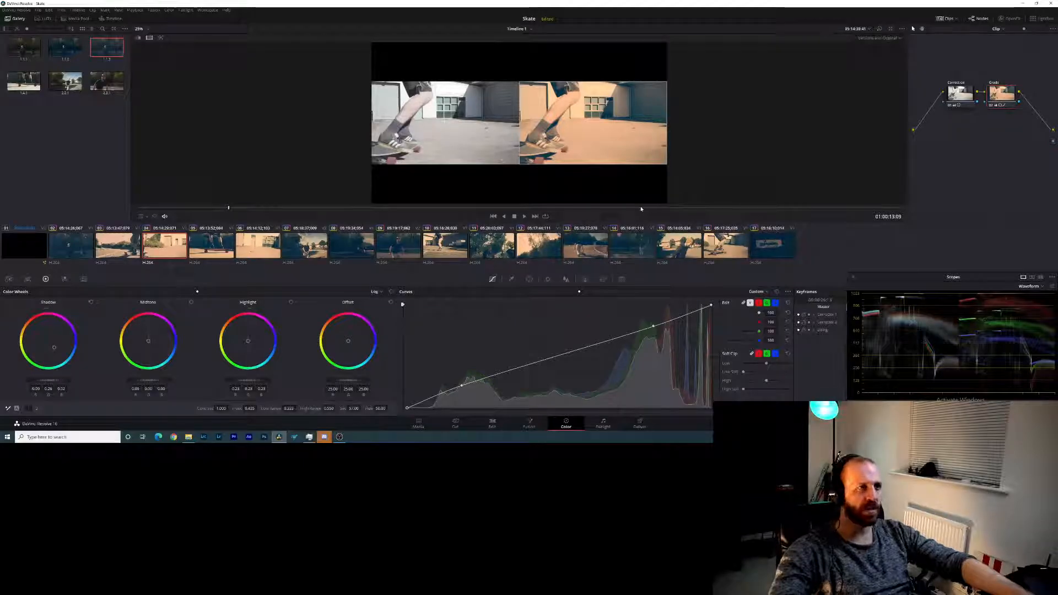
- Compare clips 05 and 03 with their originals in split screen, and return to the full graded image without the wipe
{"action": "key", "text": "Down"}
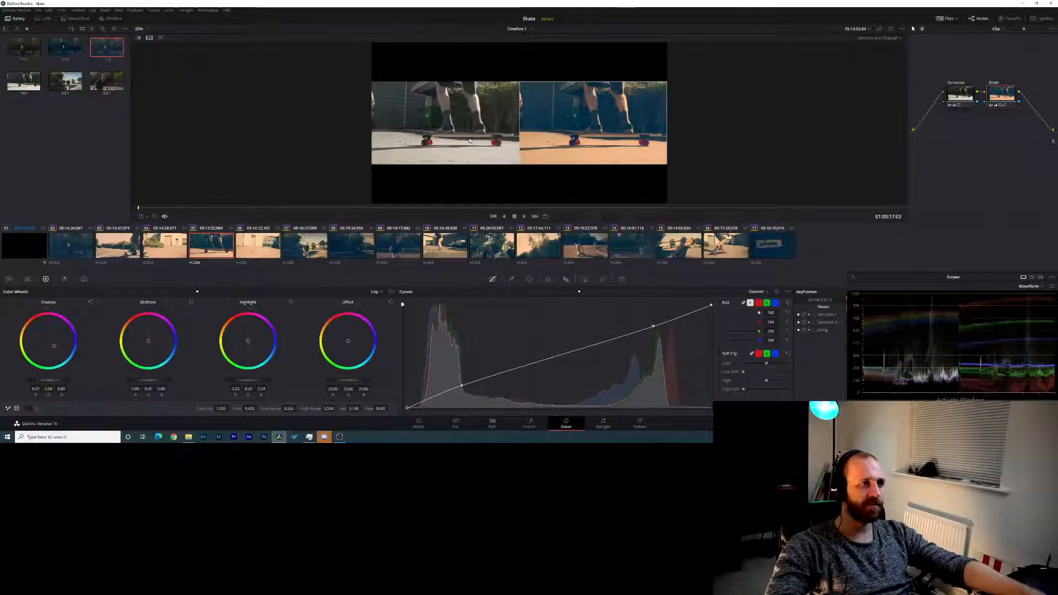
{"action": "left_click", "coordinate": [115, 253]}
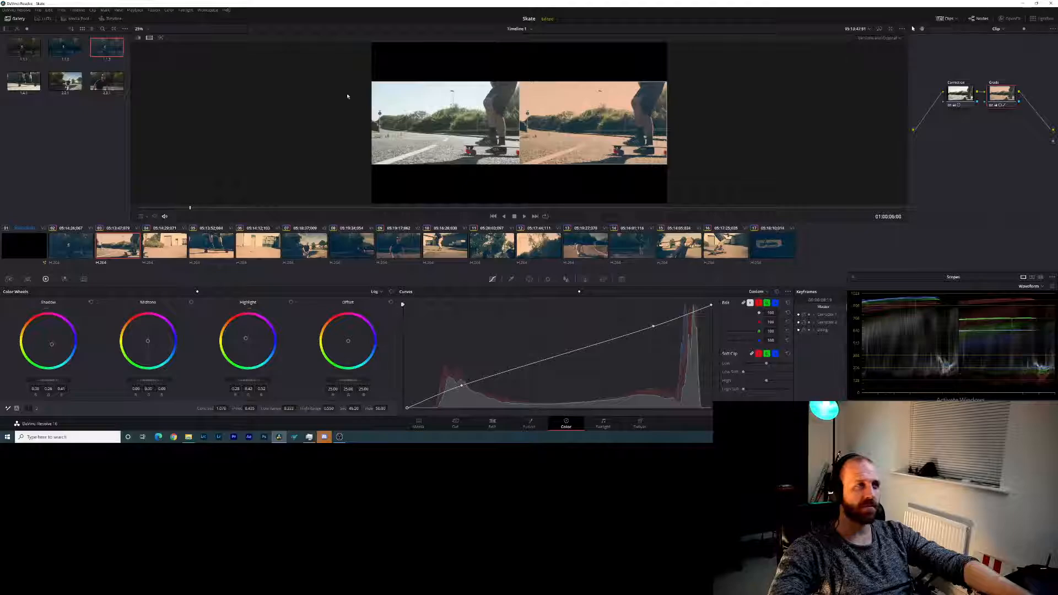
{"action": "left_click", "coordinate": [148, 37]}
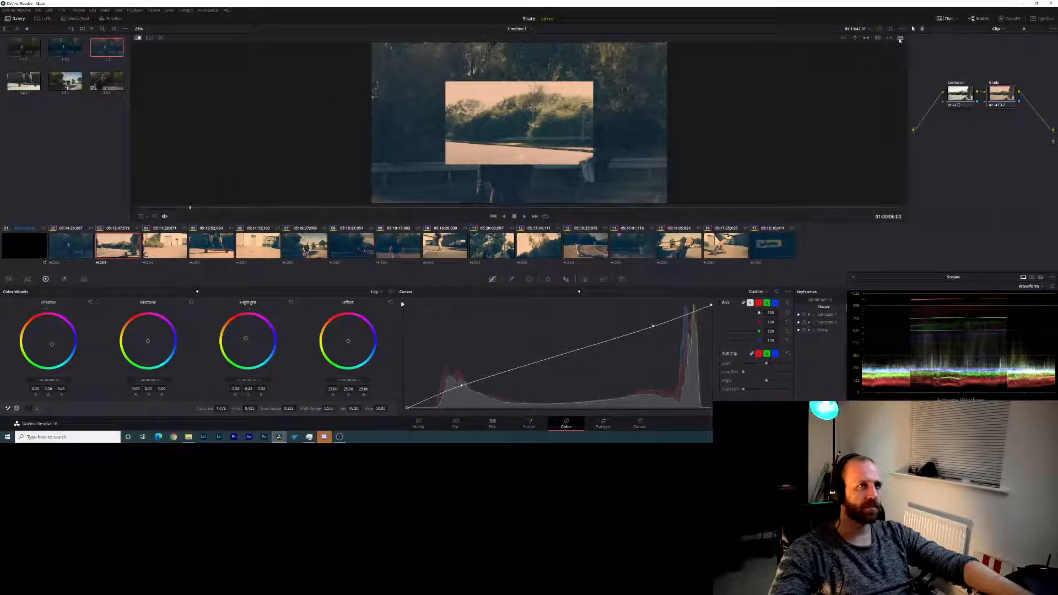
{"action": "left_click", "coordinate": [138, 39]}
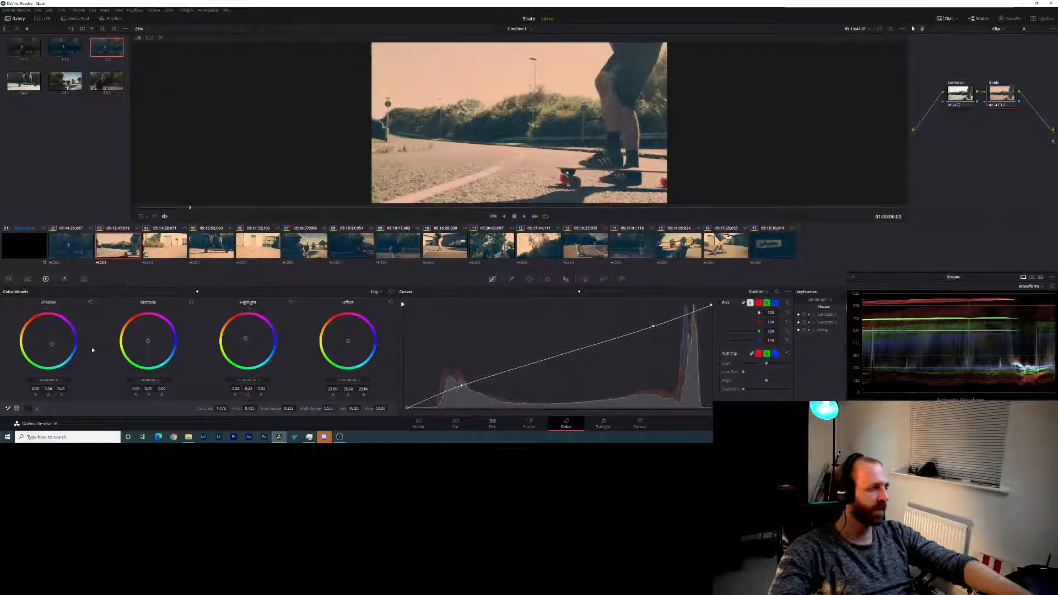
- Soften the orange highlight tint of clips 03 and 04 with the log highlight wheel
{"action": "left_click_drag", "start_coordinate": [248, 341], "coordinate": [247, 341]}
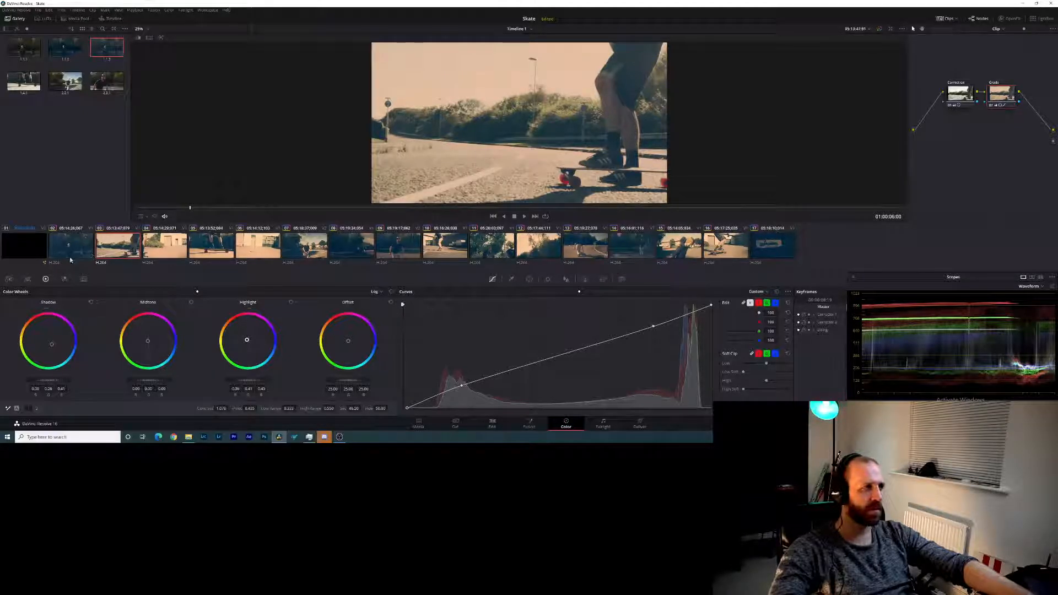
{"action": "left_click", "coordinate": [172, 246]}
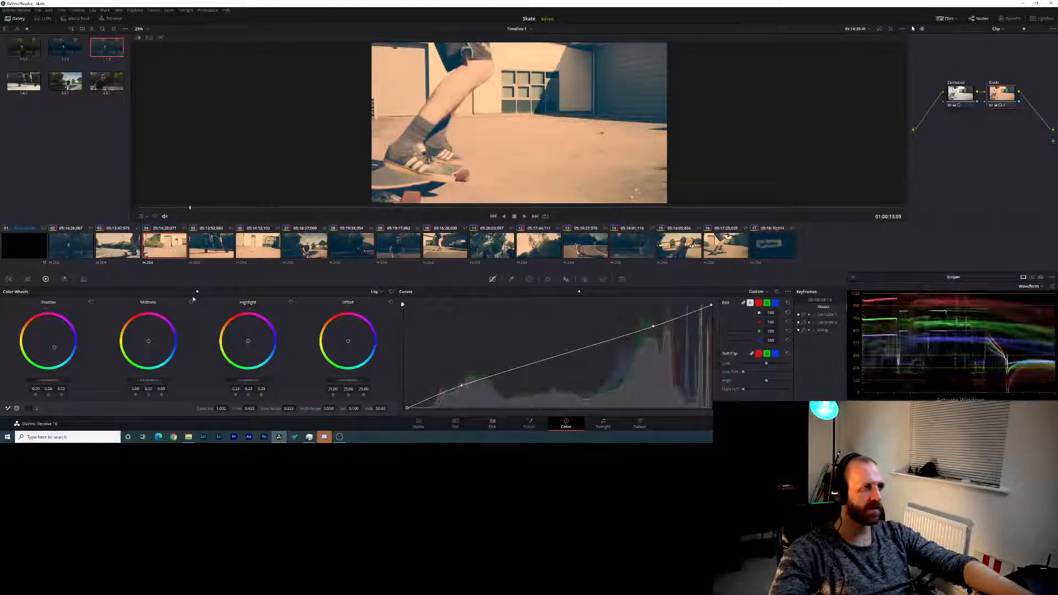
{"action": "left_click_drag", "start_coordinate": [248, 342], "coordinate": [247, 340]}
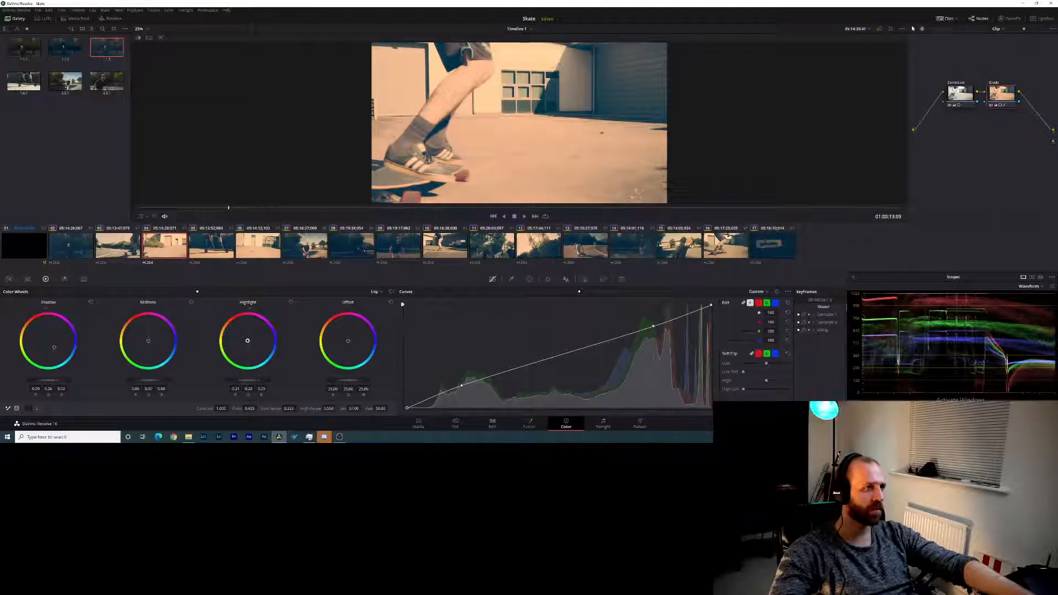
{"action": "left_click_drag", "start_coordinate": [248, 340], "coordinate": [248, 342]}
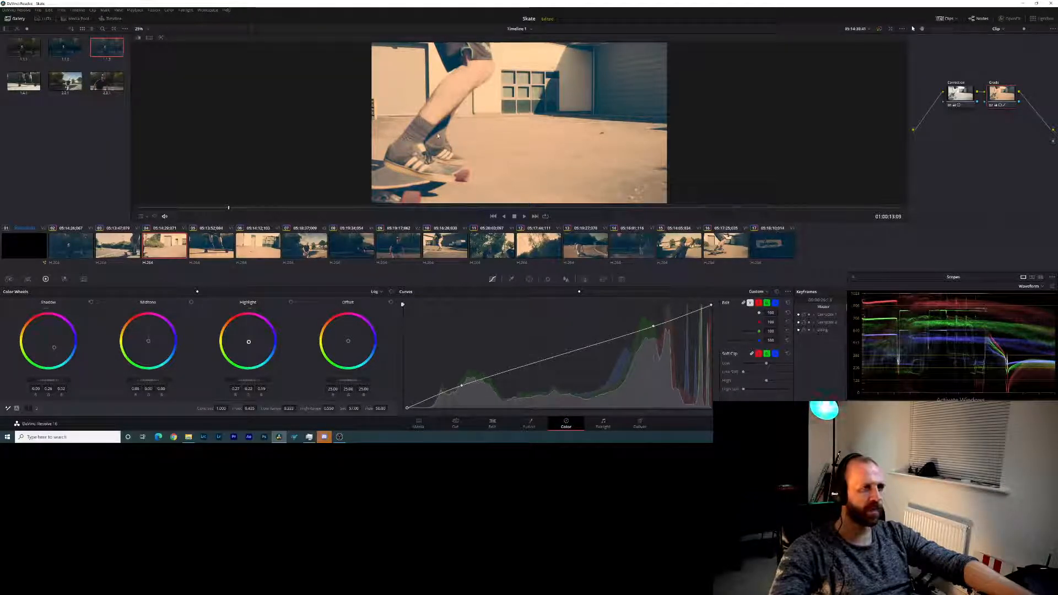
- Fine-tune the highlight tint of clips 05 and 06 slightly with the log highlight wheel
{"action": "left_click", "coordinate": [211, 246]}
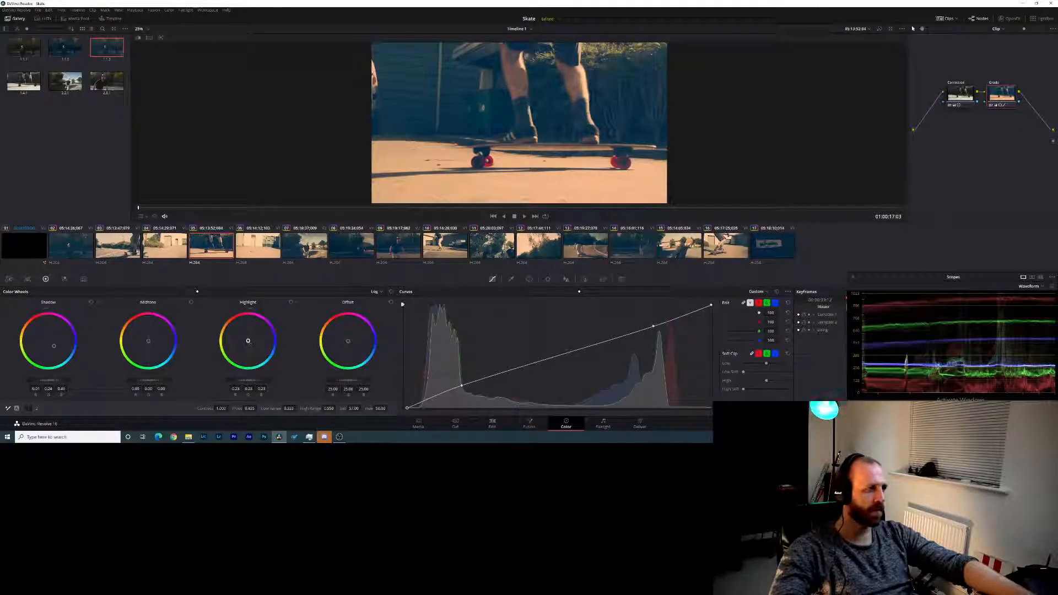
{"action": "left_click_drag", "start_coordinate": [248, 341], "coordinate": [248, 340]}
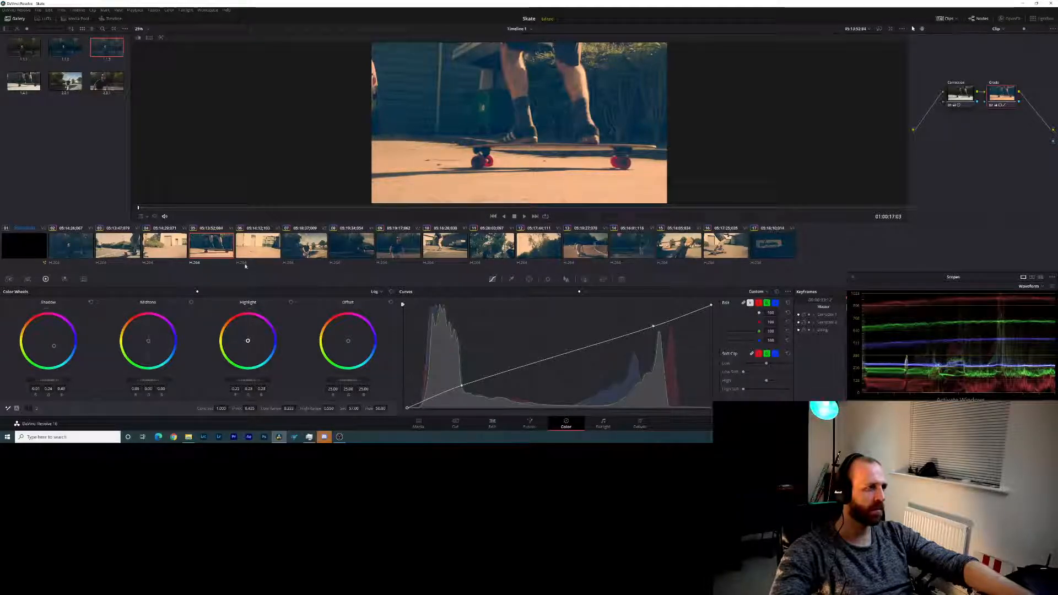
{"action": "left_click", "coordinate": [250, 246]}
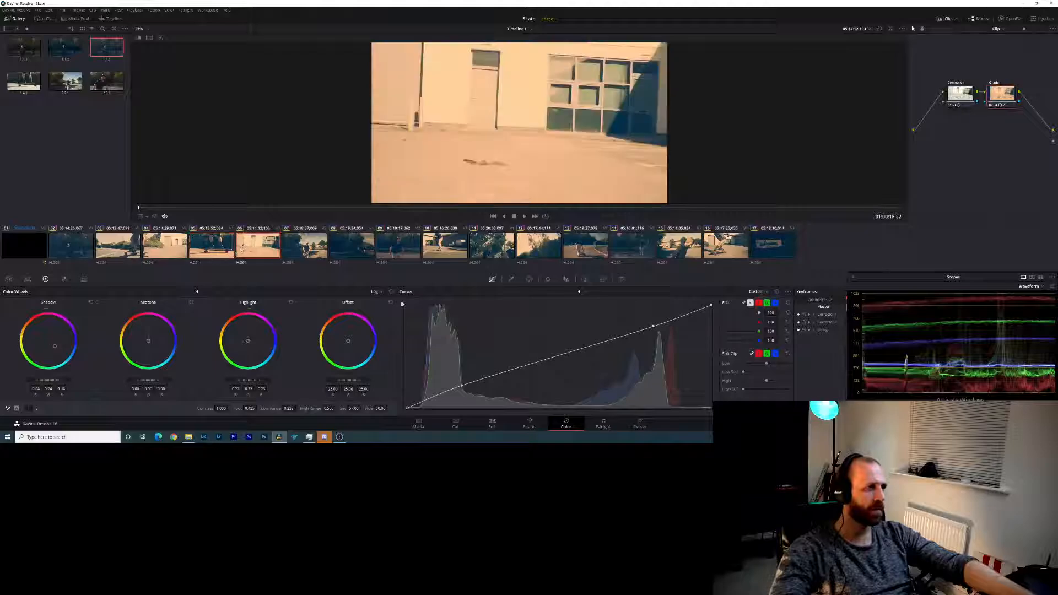
{"action": "left_click_drag", "start_coordinate": [248, 342], "coordinate": [248, 342]}
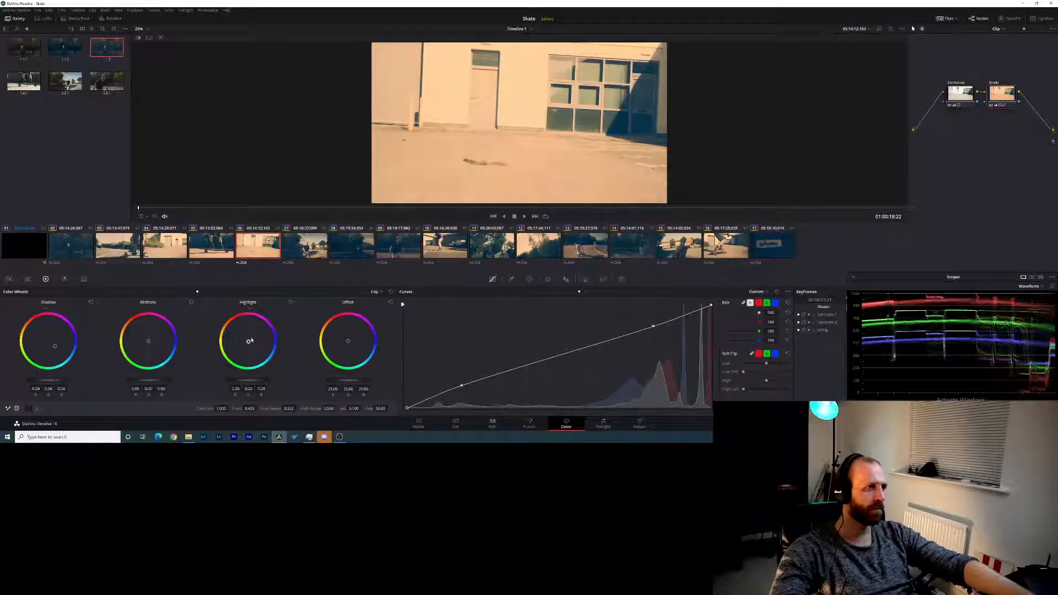
- Adjust the log highlight level of clips 07 and 08, checking clip 08 at a later frame
{"action": "left_click", "coordinate": [290, 250]}
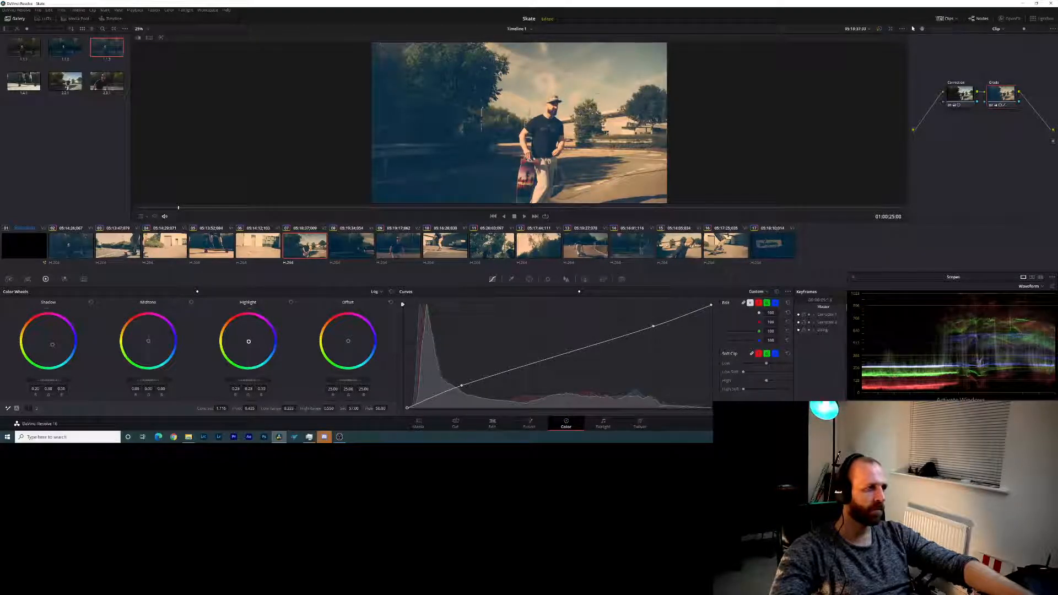
{"action": "mouse_move", "coordinate": [247, 383]}
{"action": "left_mouse_down"}
{"action": "mouse_move", "coordinate": [281, 383]}
{"action": "mouse_move", "coordinate": [260, 383]}
{"action": "left_mouse_up"}
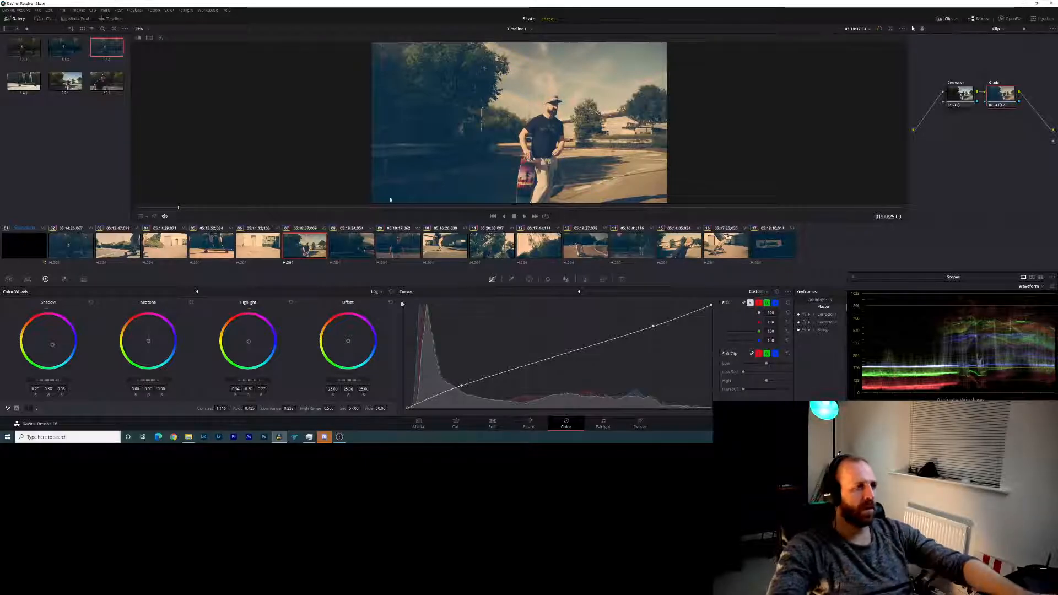
{"action": "left_click", "coordinate": [350, 246]}
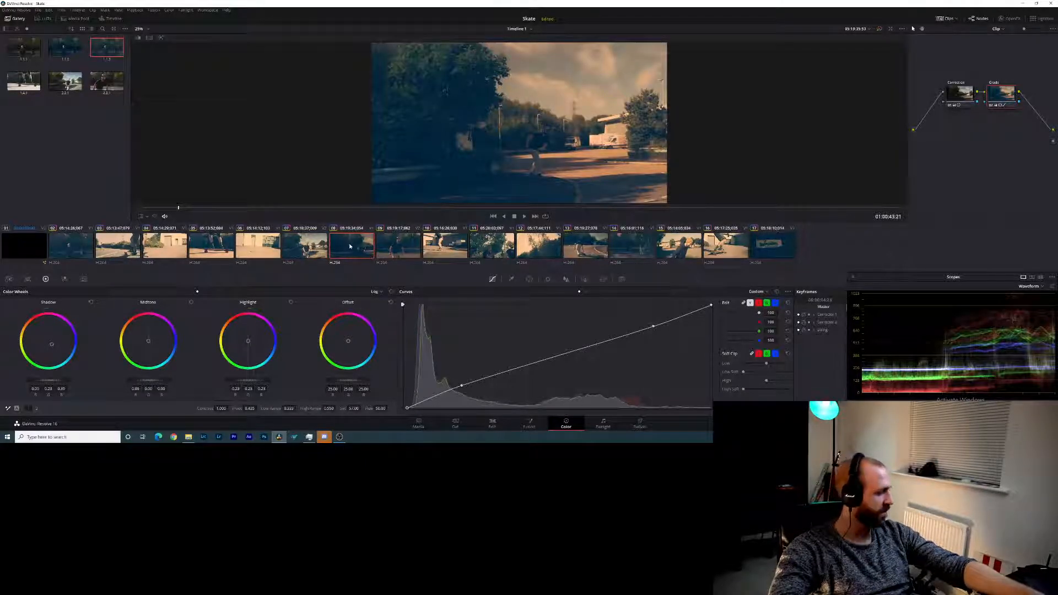
{"action": "left_click_drag", "start_coordinate": [287, 208], "coordinate": [402, 206]}
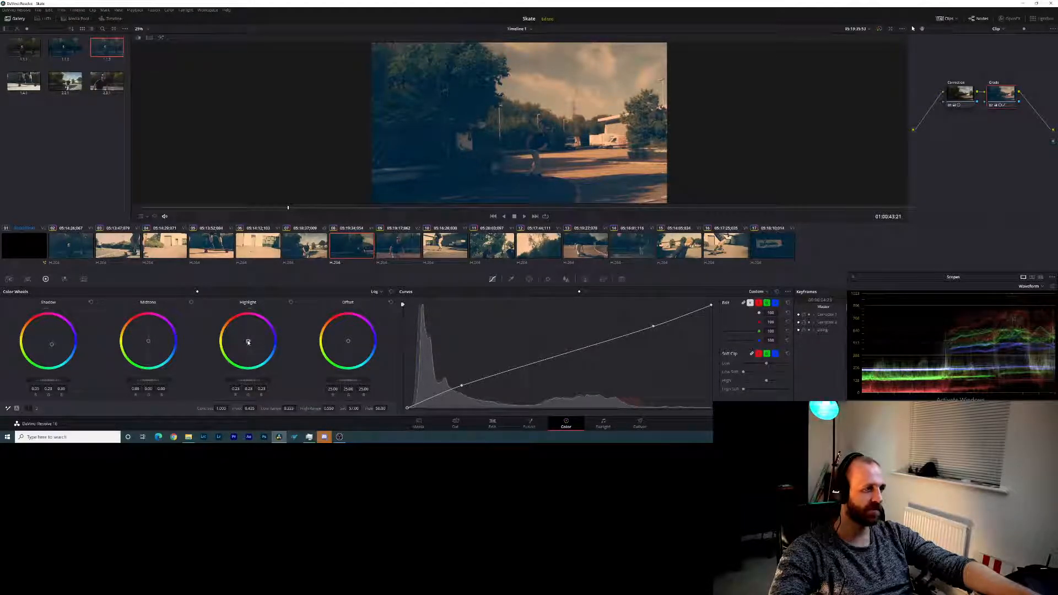
{"action": "left_click_drag", "start_coordinate": [247, 381], "coordinate": [240, 381]}
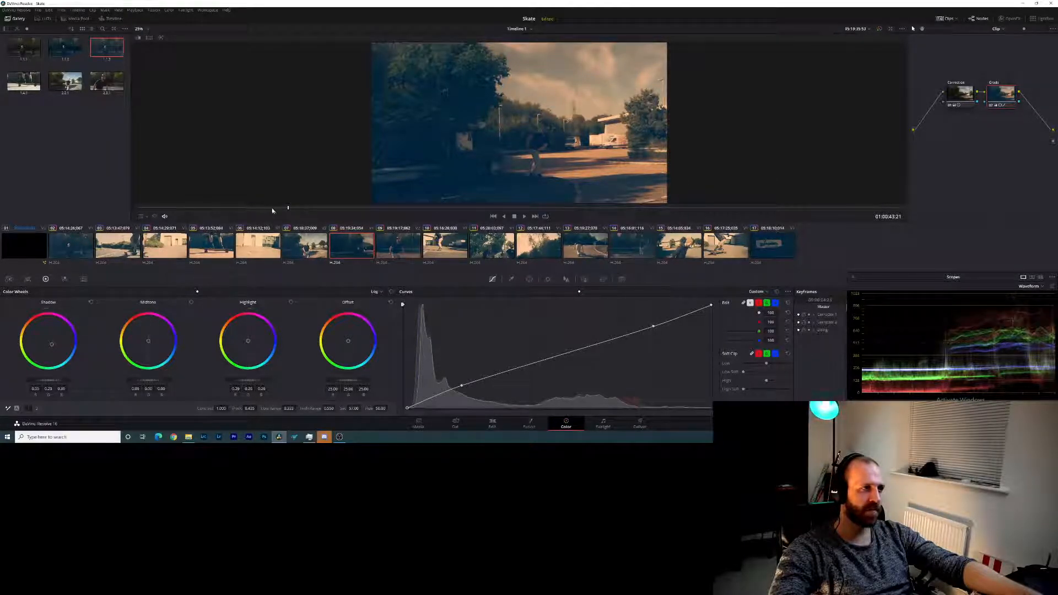
{"action": "left_click_drag", "start_coordinate": [314, 209], "coordinate": [666, 210]}
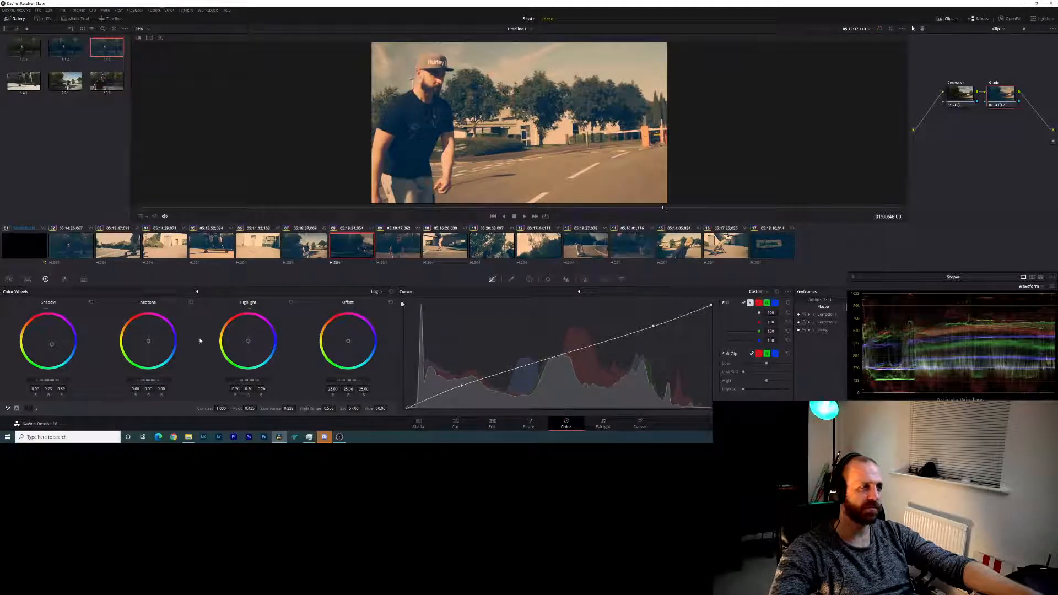
{"action": "left_click_drag", "start_coordinate": [257, 381], "coordinate": [270, 381]}
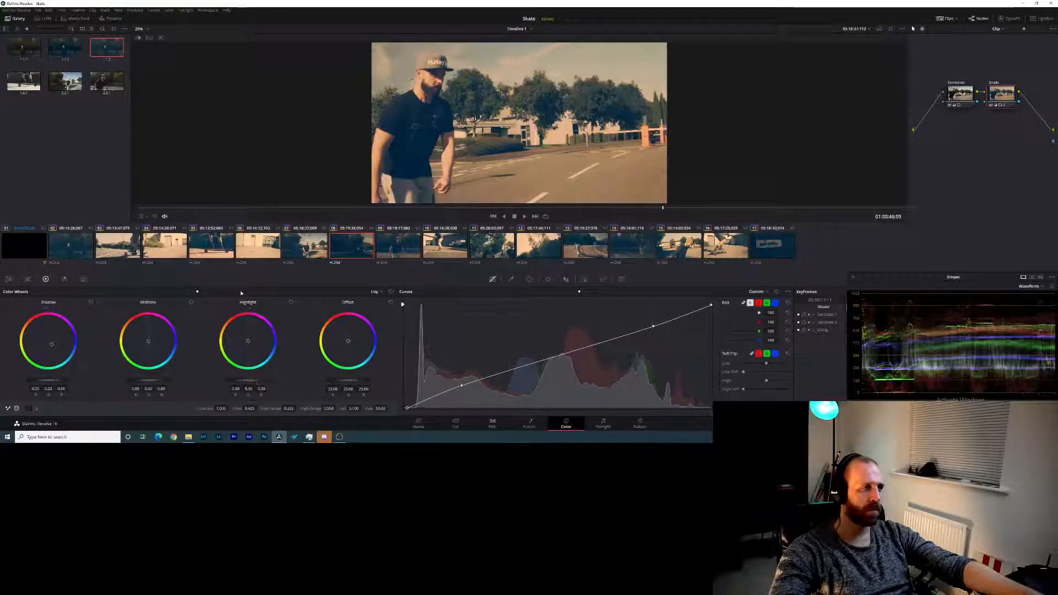
- Fine-tune the log highlight tint of clips 09 and 10, and adjust clip 10's highlight level
{"action": "left_click", "coordinate": [397, 242]}
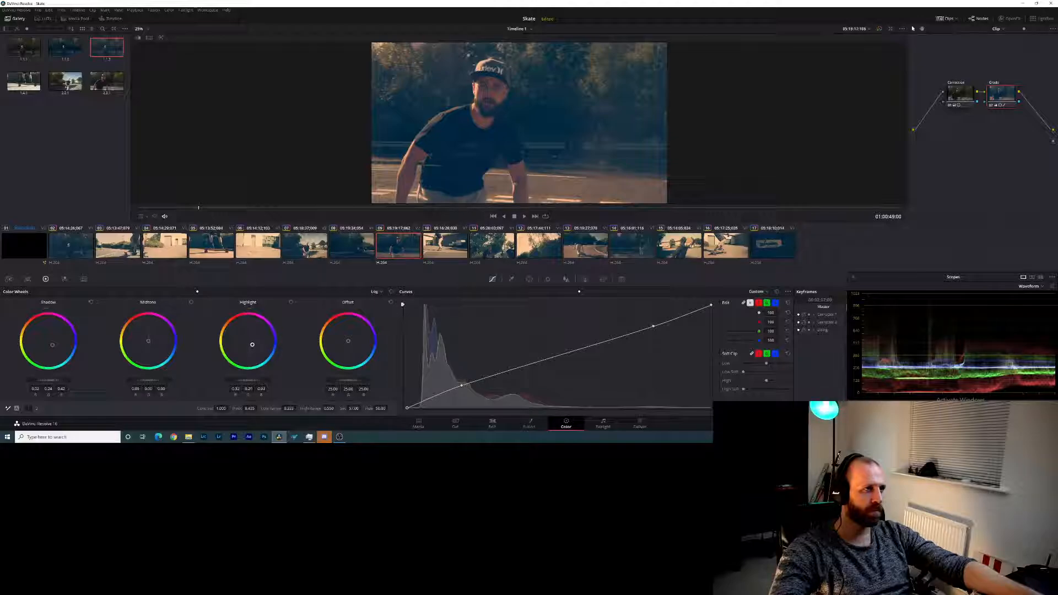
{"action": "mouse_move", "coordinate": [256, 346]}
{"action": "left_mouse_down"}
{"action": "mouse_move", "coordinate": [232, 334]}
{"action": "mouse_move", "coordinate": [248, 344]}
{"action": "left_mouse_up"}
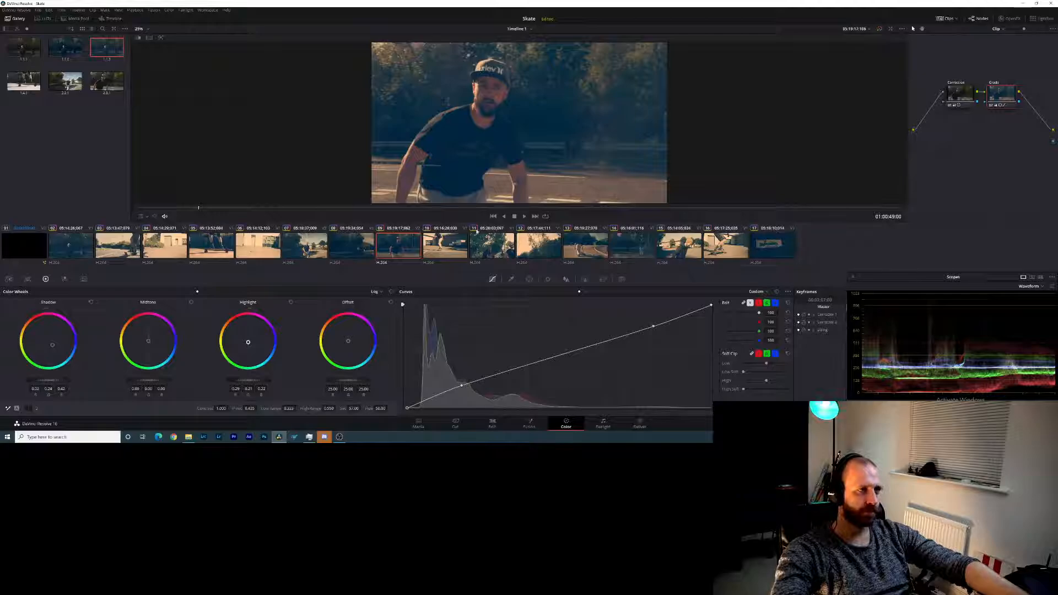
{"action": "left_click", "coordinate": [445, 245]}
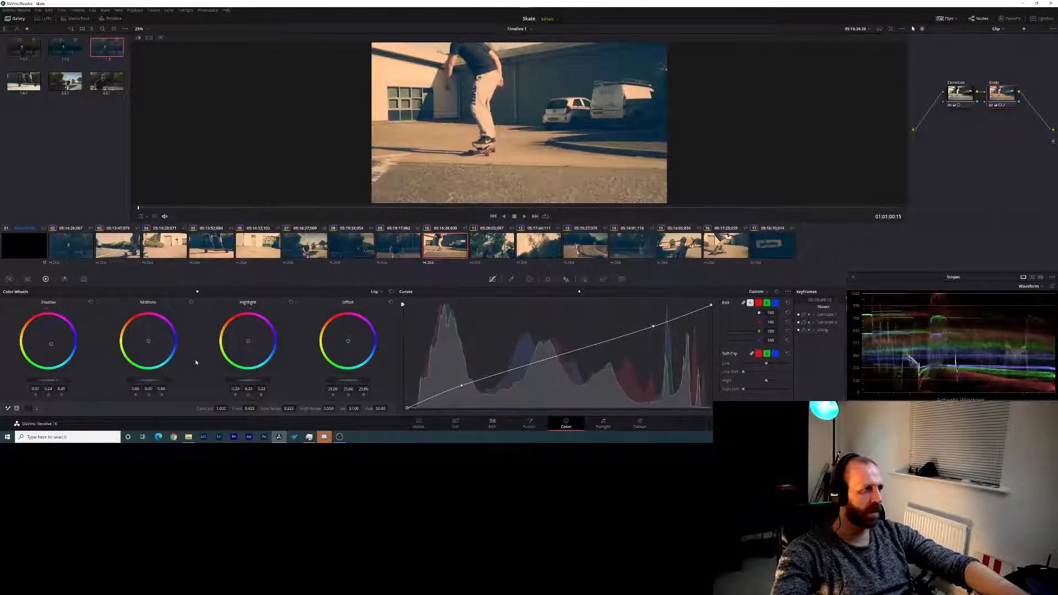
{"action": "mouse_move", "coordinate": [249, 381]}
{"action": "left_mouse_down"}
{"action": "mouse_move", "coordinate": [230, 380]}
{"action": "mouse_move", "coordinate": [261, 384]}
{"action": "left_mouse_up"}
{"action": "left_click_drag", "start_coordinate": [249, 341], "coordinate": [249, 342]}
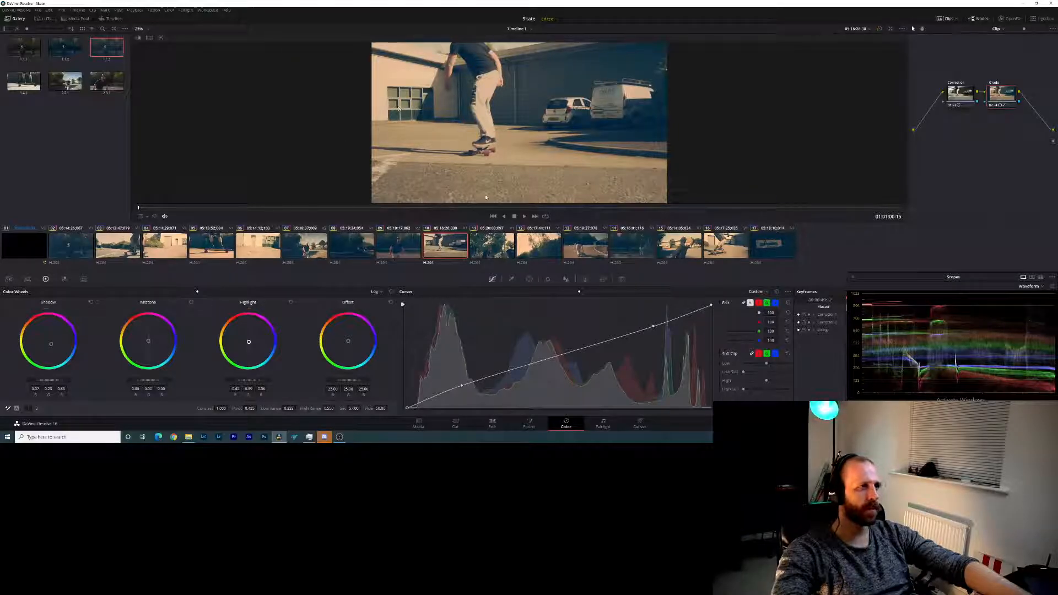
- Shift the log highlight tint of clips 11 and 12 to a less pinkish tone and lower their highlight level
{"action": "key", "text": "Down"}
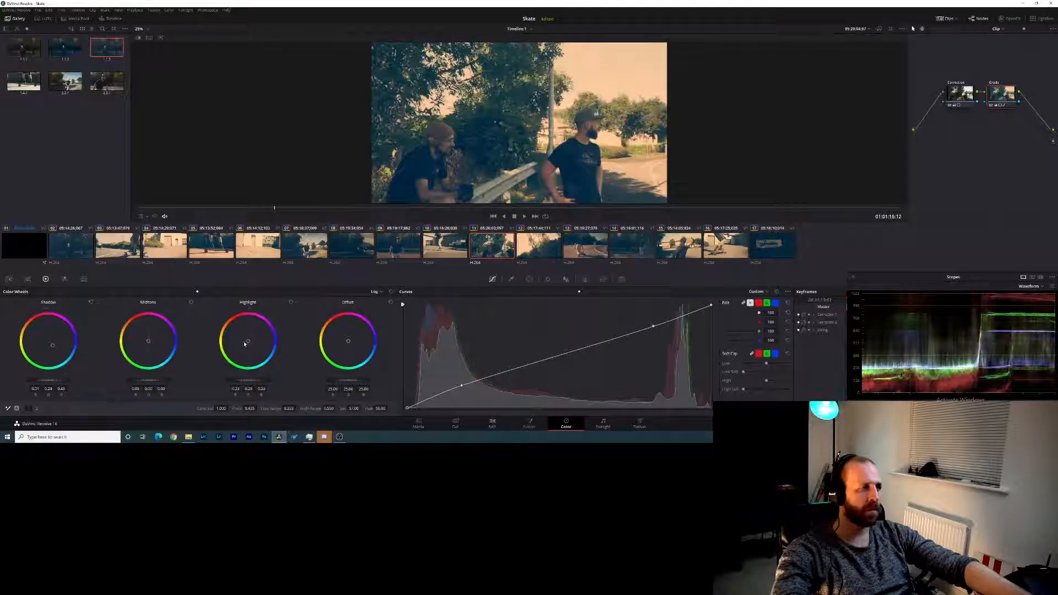
{"action": "left_click_drag", "start_coordinate": [248, 341], "coordinate": [249, 341]}
{"action": "left_click_drag", "start_coordinate": [247, 380], "coordinate": [237, 380]}
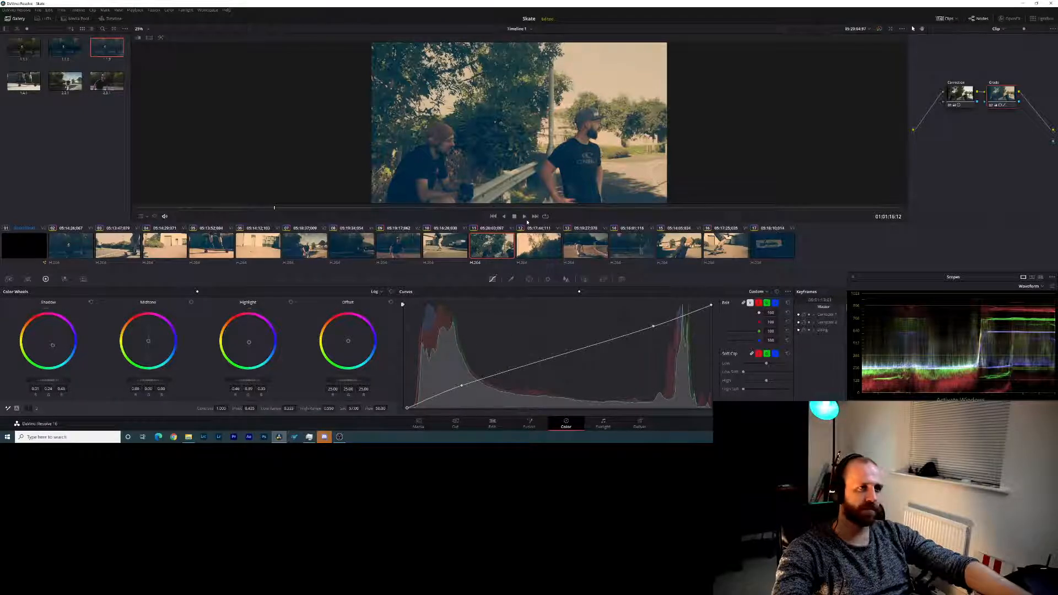
{"action": "left_click", "coordinate": [527, 248]}
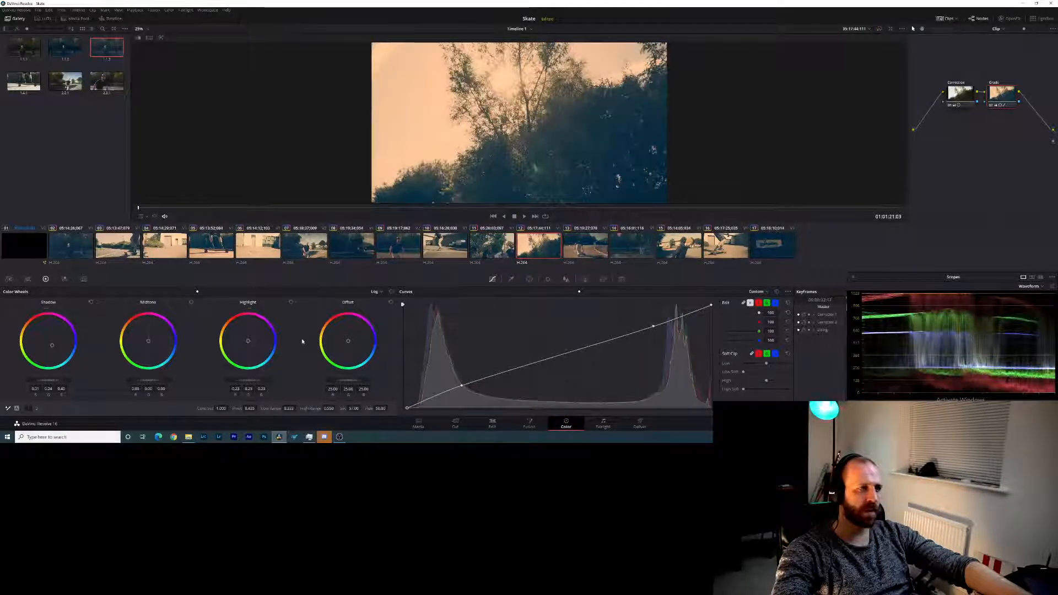
{"action": "left_click_drag", "start_coordinate": [248, 341], "coordinate": [249, 341]}
{"action": "left_click_drag", "start_coordinate": [248, 380], "coordinate": [242, 380]}
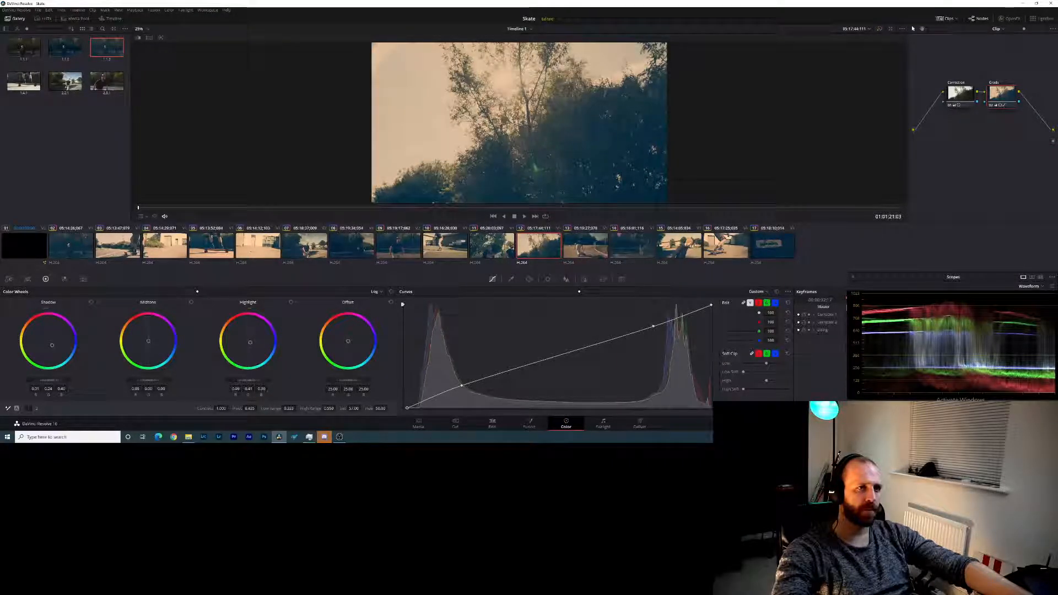
- Raise the log shadow level of clips 12 and 11, and compare clip 11 with its original in split screen
{"action": "left_click_drag", "start_coordinate": [56, 380], "coordinate": [70, 381]}
{"action": "left_click", "coordinate": [510, 254]}
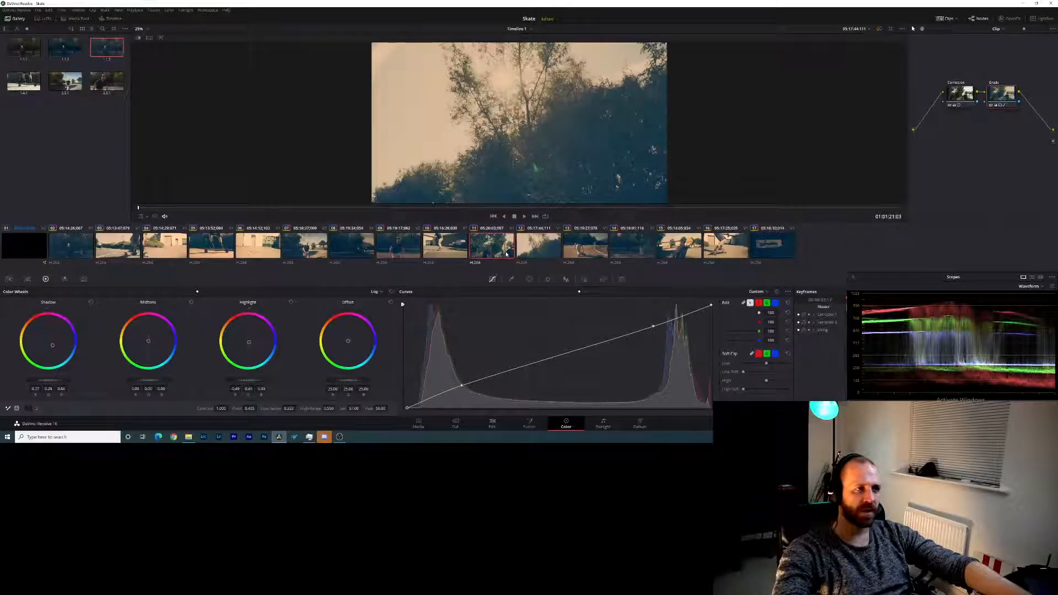
{"action": "left_click_drag", "start_coordinate": [61, 381], "coordinate": [68, 380]}
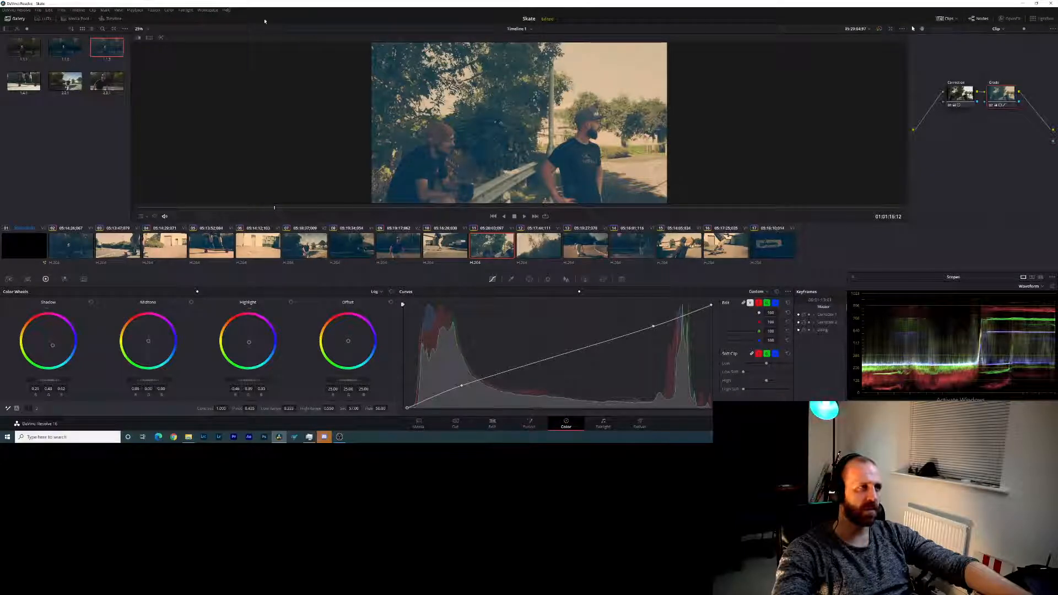
{"action": "left_click", "coordinate": [149, 38]}
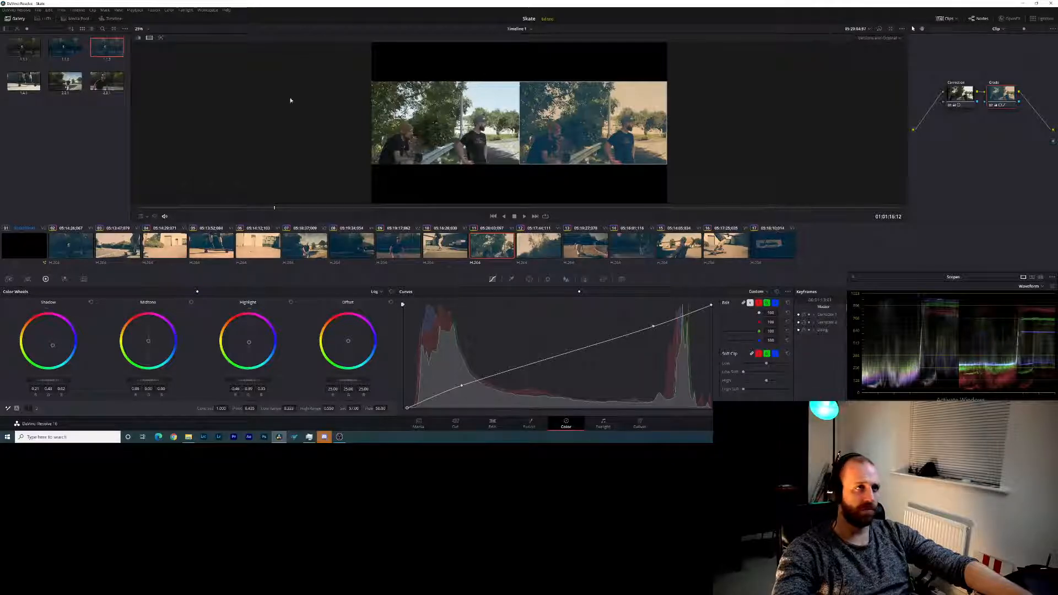
{"action": "left_click", "coordinate": [149, 38]}
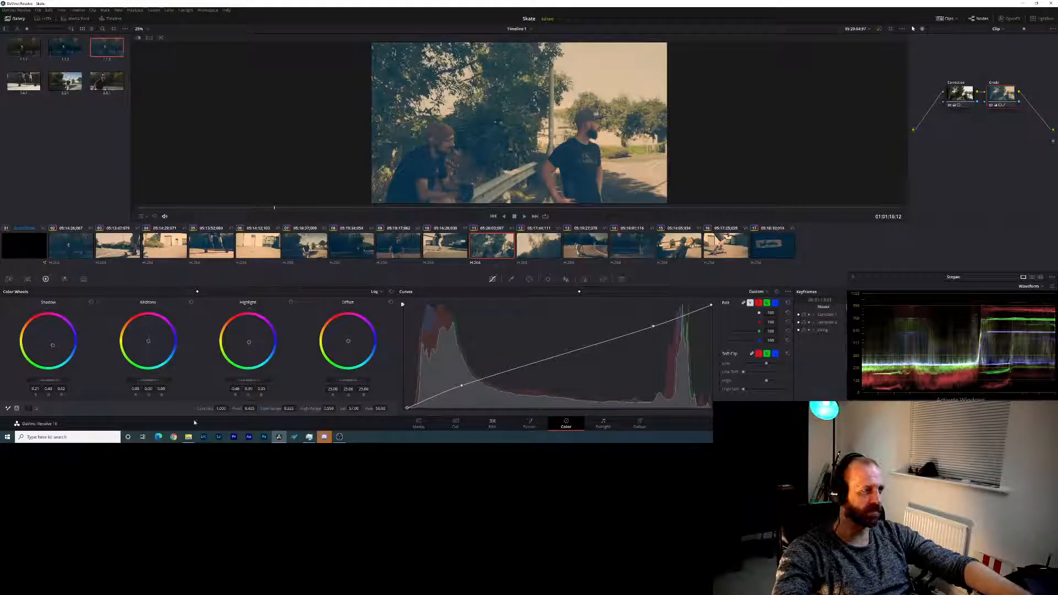
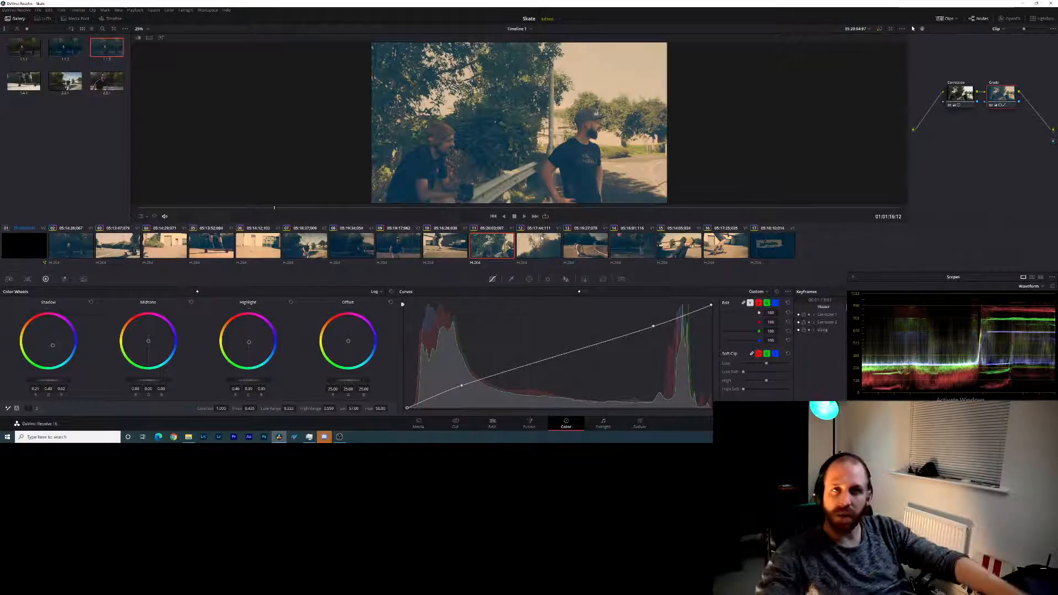
- Raise the log shadow level of clip 13 and fine-tune its log highlight tint
{"action": "left_click", "coordinate": [584, 247]}
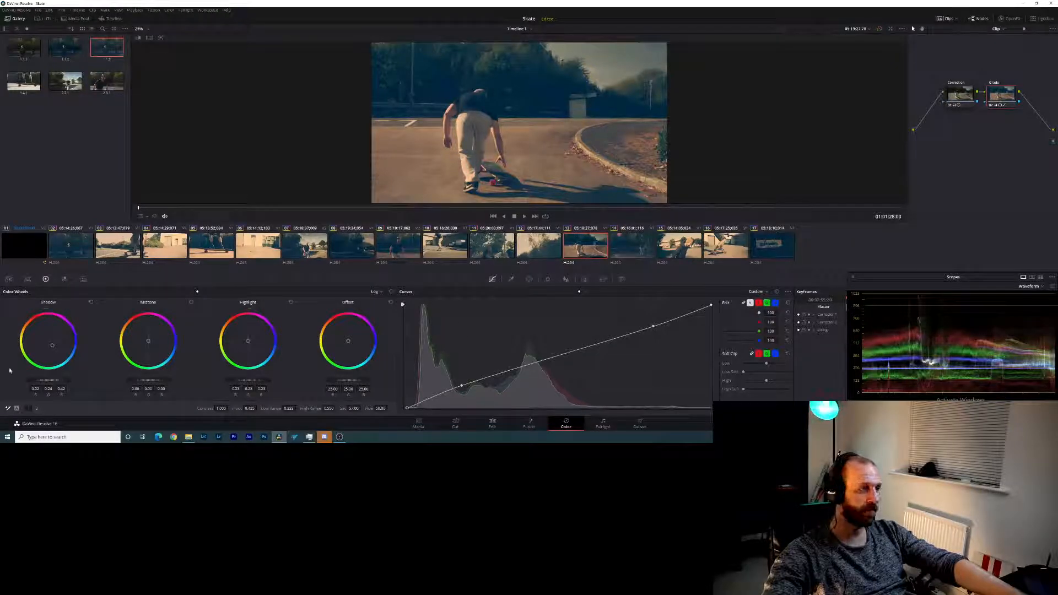
{"action": "left_click_drag", "start_coordinate": [45, 380], "coordinate": [59, 380]}
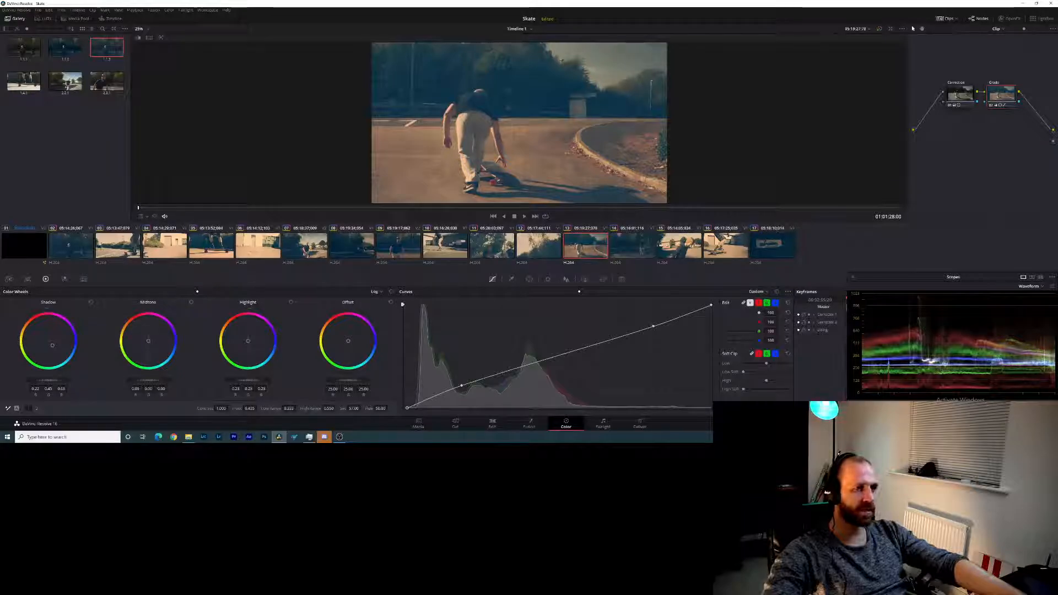
{"action": "left_click_drag", "start_coordinate": [250, 342], "coordinate": [249, 341]}
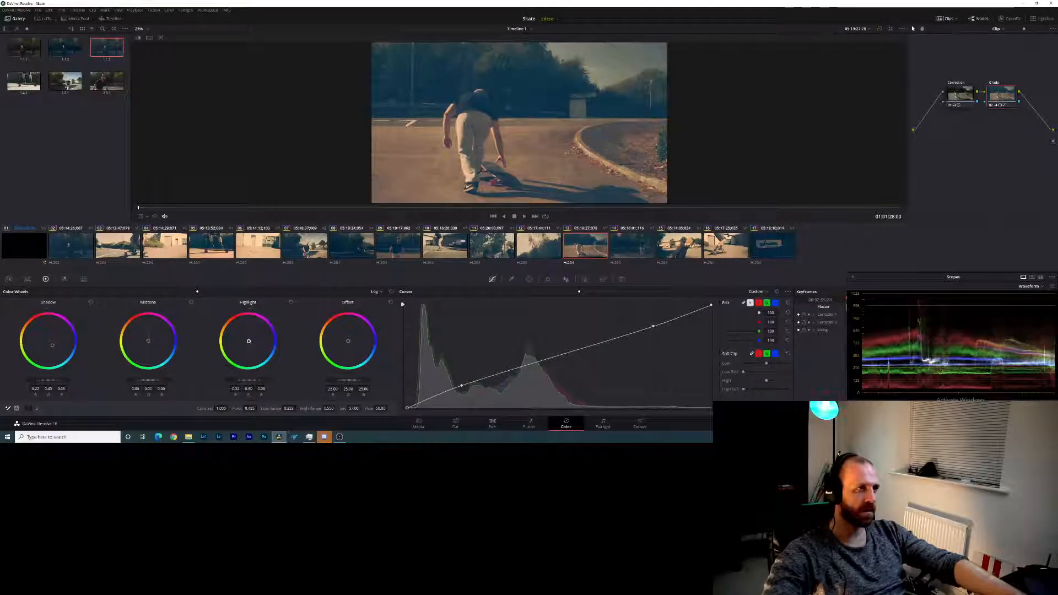
- Raise the log shadow level of clip 14 and adjust its log highlight tint and level
{"action": "left_click", "coordinate": [621, 244]}
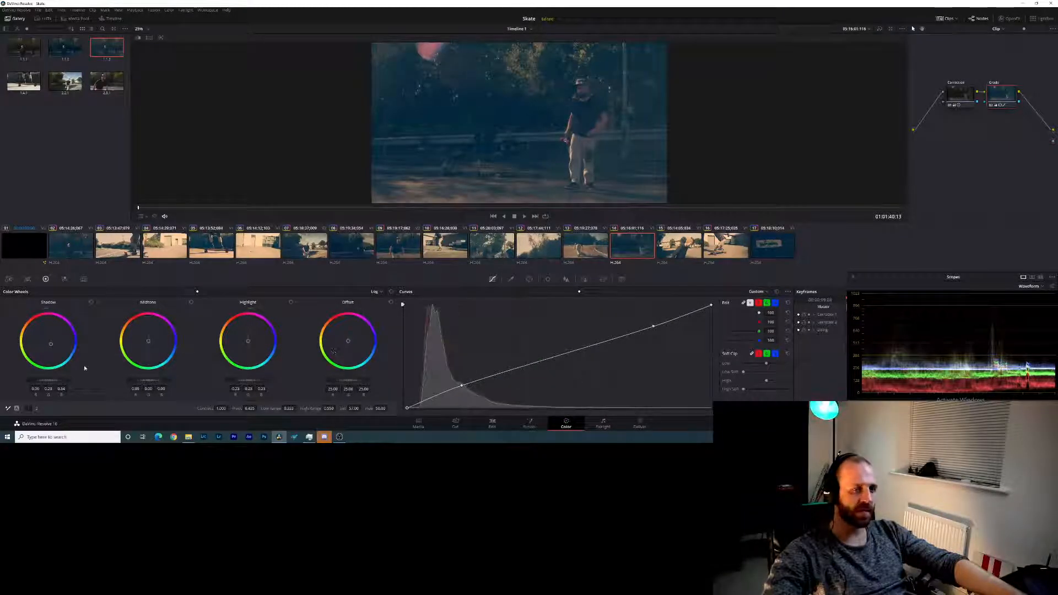
{"action": "left_click_drag", "start_coordinate": [53, 380], "coordinate": [63, 380]}
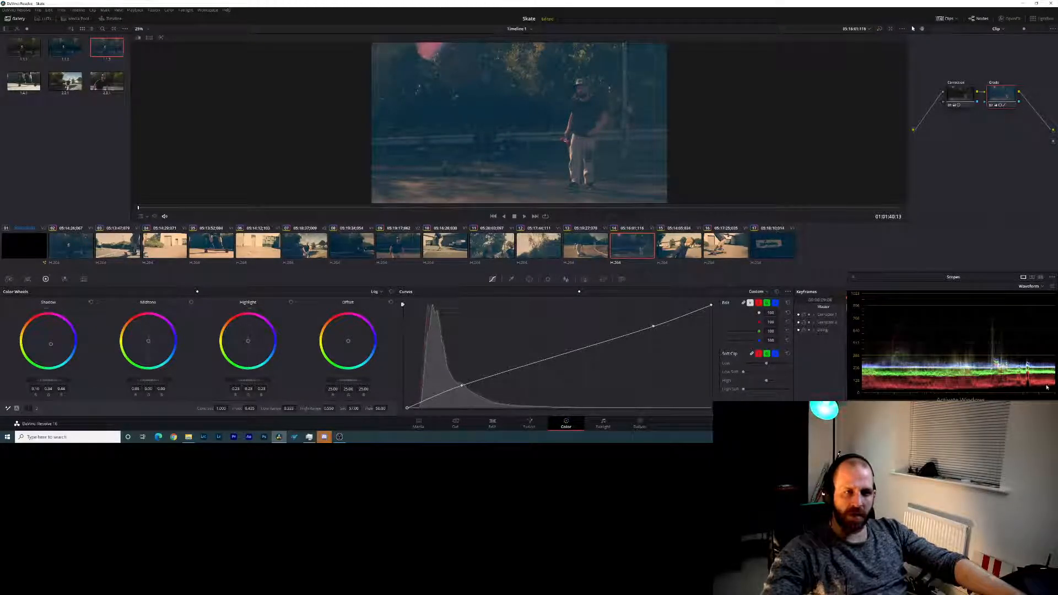
{"action": "left_click_drag", "start_coordinate": [248, 344], "coordinate": [239, 380]}
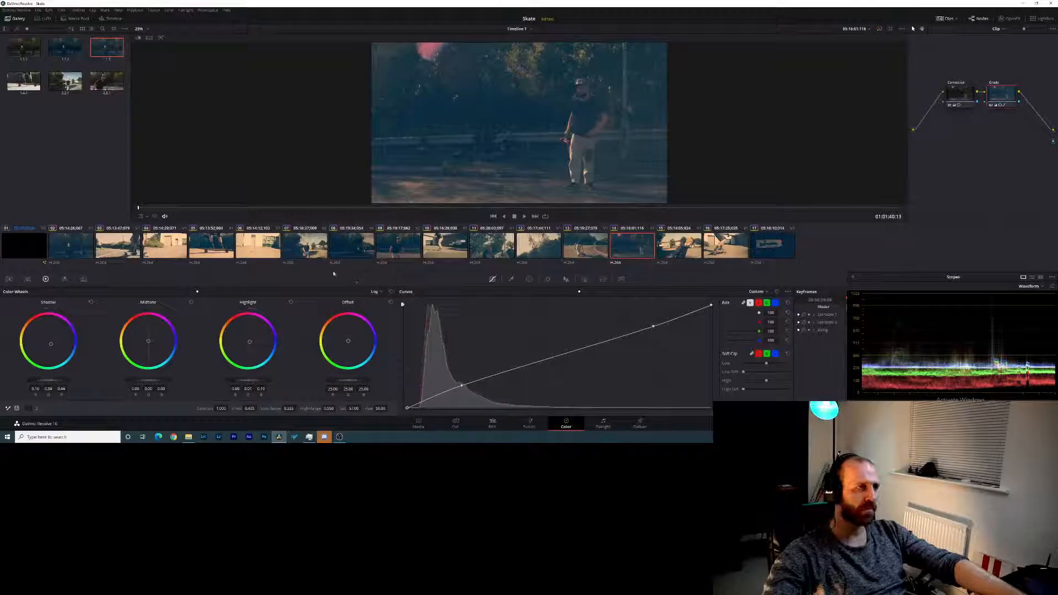
- Raise clip 15's log shadow level, then lower its log highlight level and fine-tune the highlight tint
{"action": "left_click", "coordinate": [668, 249]}
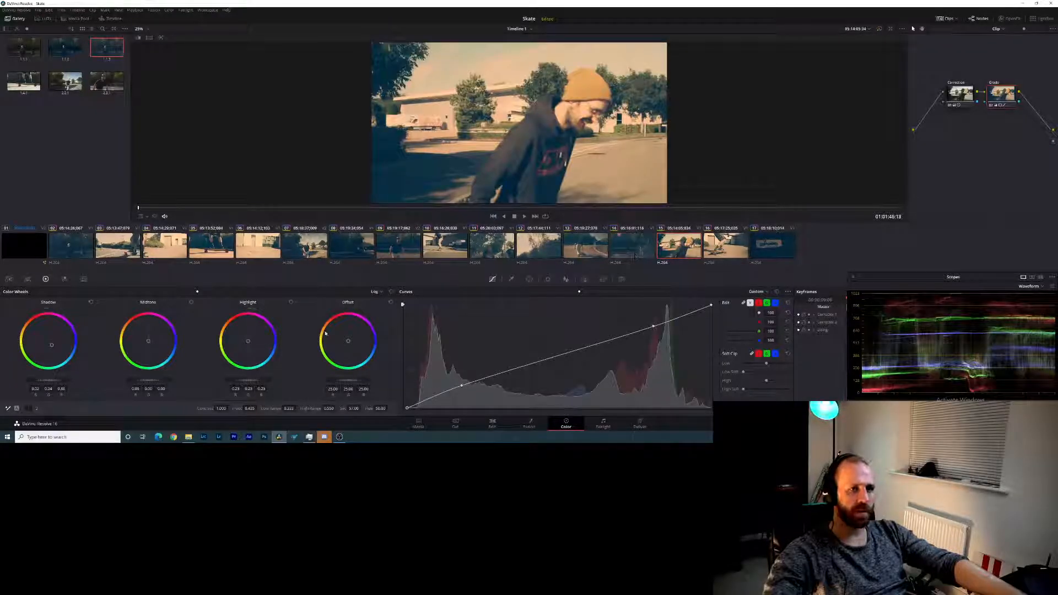
{"action": "left_click_drag", "start_coordinate": [56, 381], "coordinate": [59, 383]}
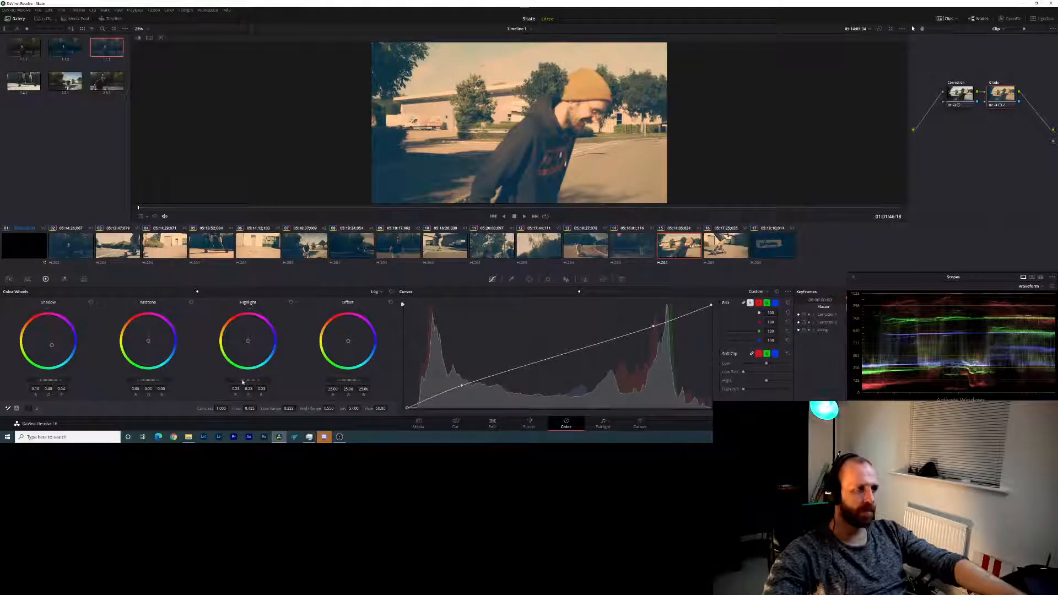
{"action": "left_click_drag", "start_coordinate": [248, 381], "coordinate": [273, 382]}
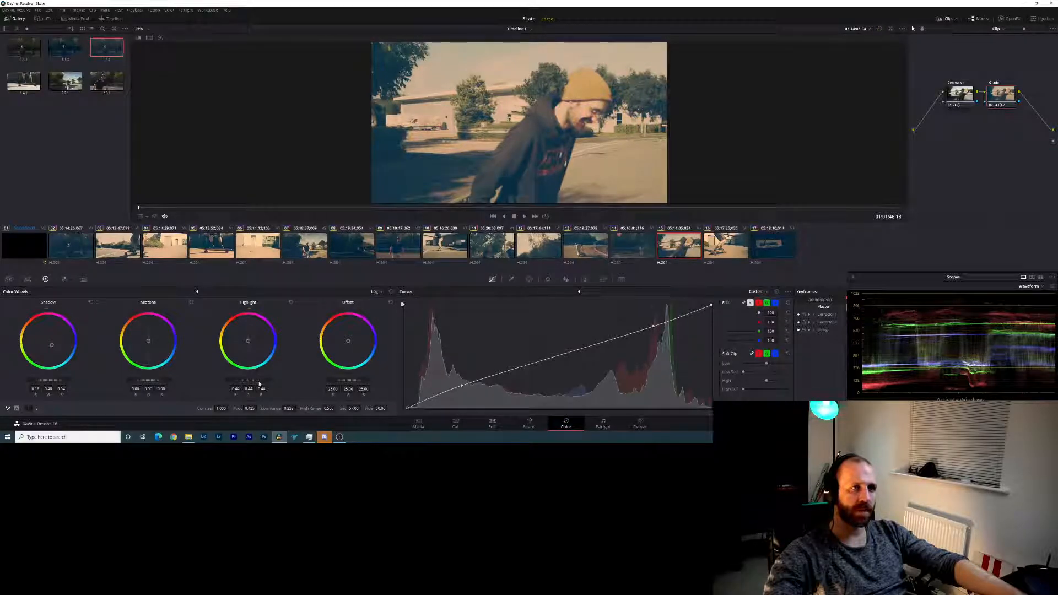
{"action": "left_click_drag", "start_coordinate": [253, 346], "coordinate": [248, 342]}
- Raise clip 16's log shadow level, adjust its log highlight tint and level, and save the project
{"action": "left_click", "coordinate": [730, 243]}
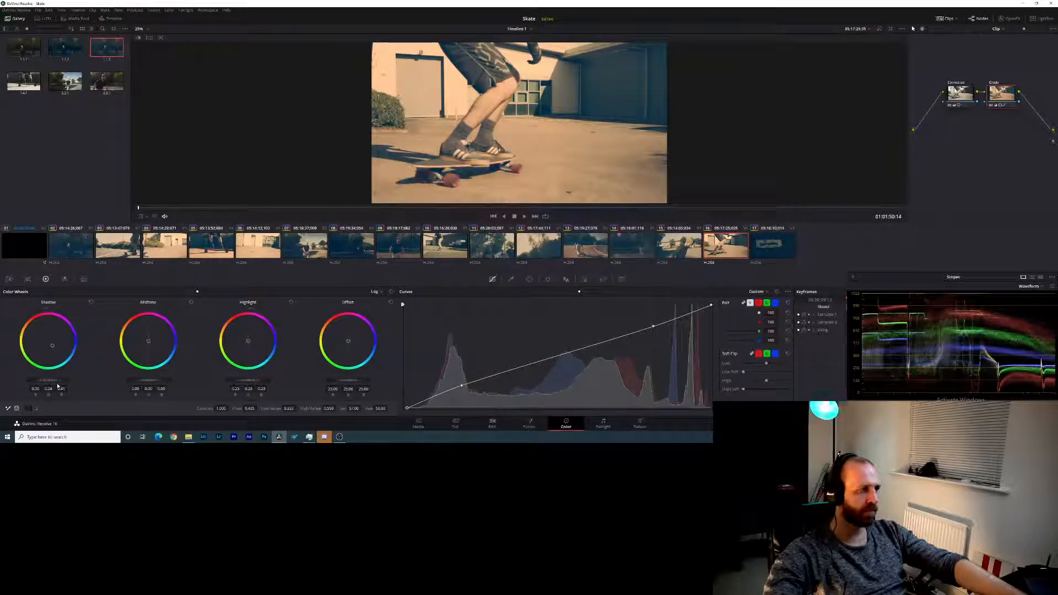
{"action": "left_click_drag", "start_coordinate": [54, 383], "coordinate": [77, 384]}
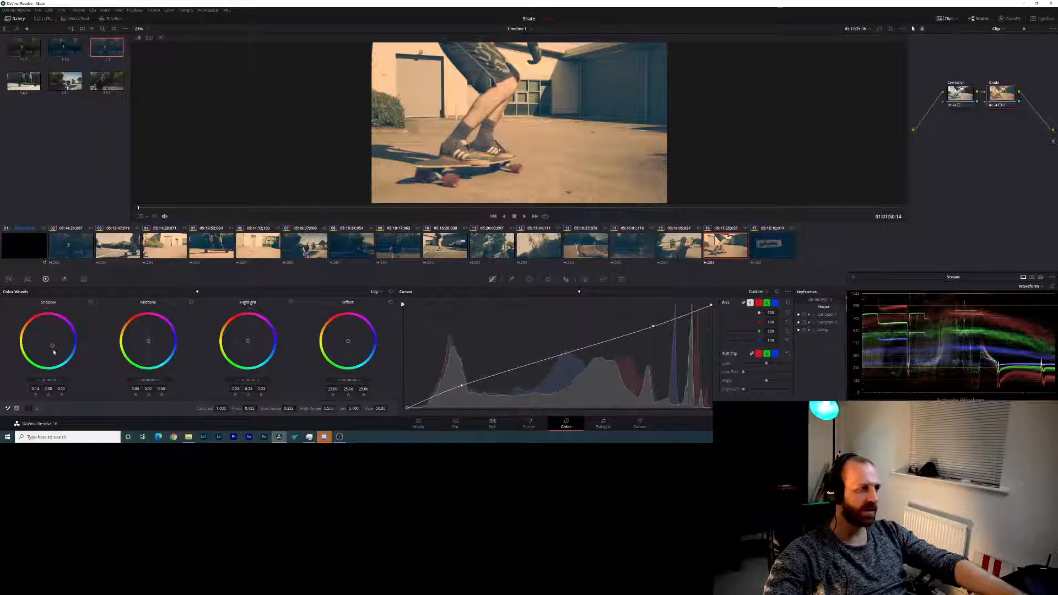
{"action": "left_click_drag", "start_coordinate": [248, 345], "coordinate": [248, 346]}
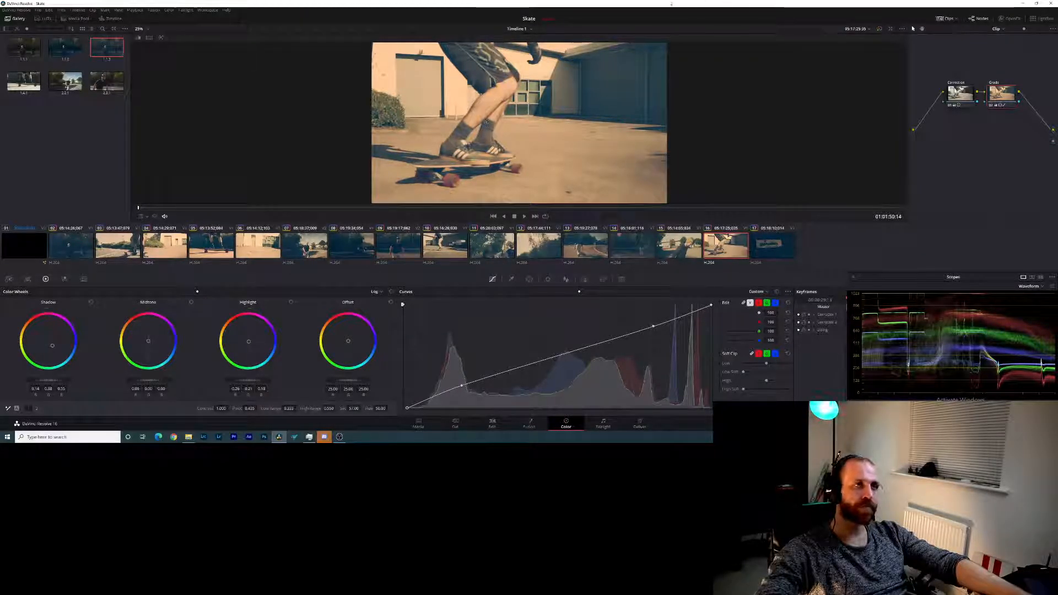
{"action": "key", "text": "ctrl+s"}
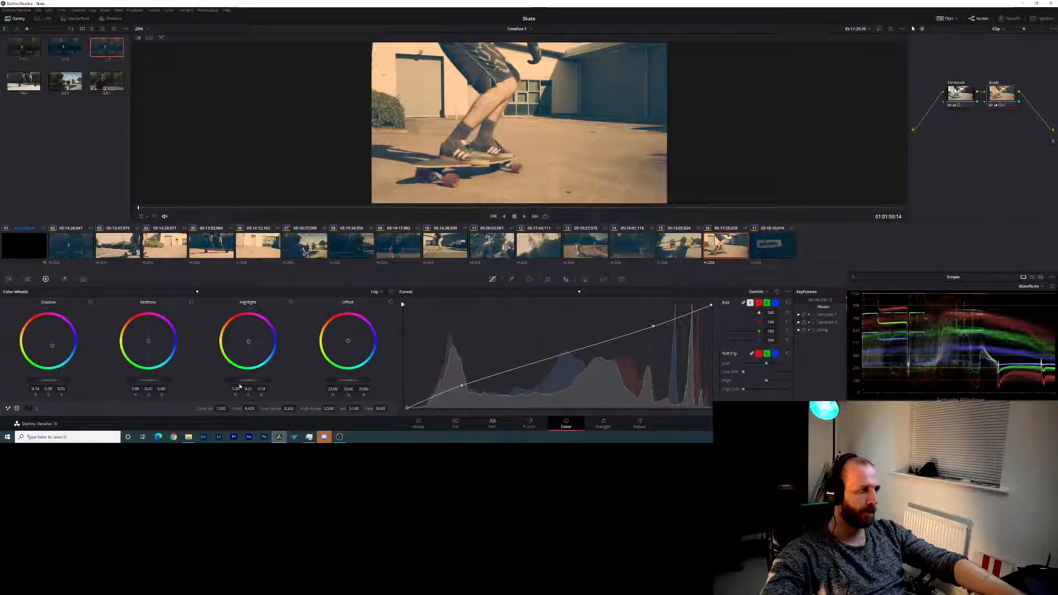
{"action": "left_click_drag", "start_coordinate": [250, 381], "coordinate": [262, 381]}
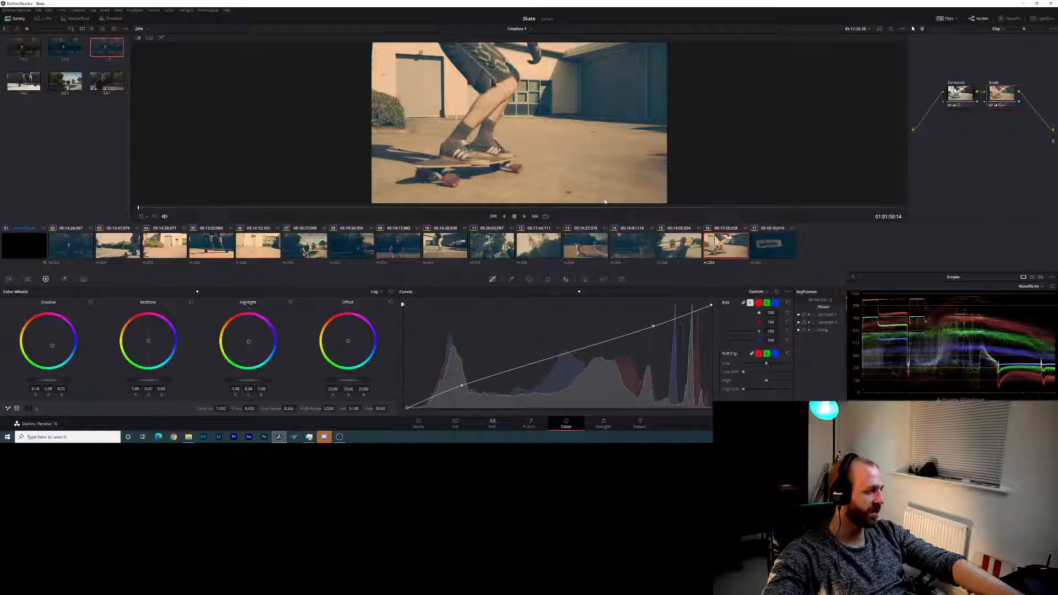
- Raise clip 17's log shadow level slightly and fine-tune its contrast
{"action": "left_click", "coordinate": [774, 244]}
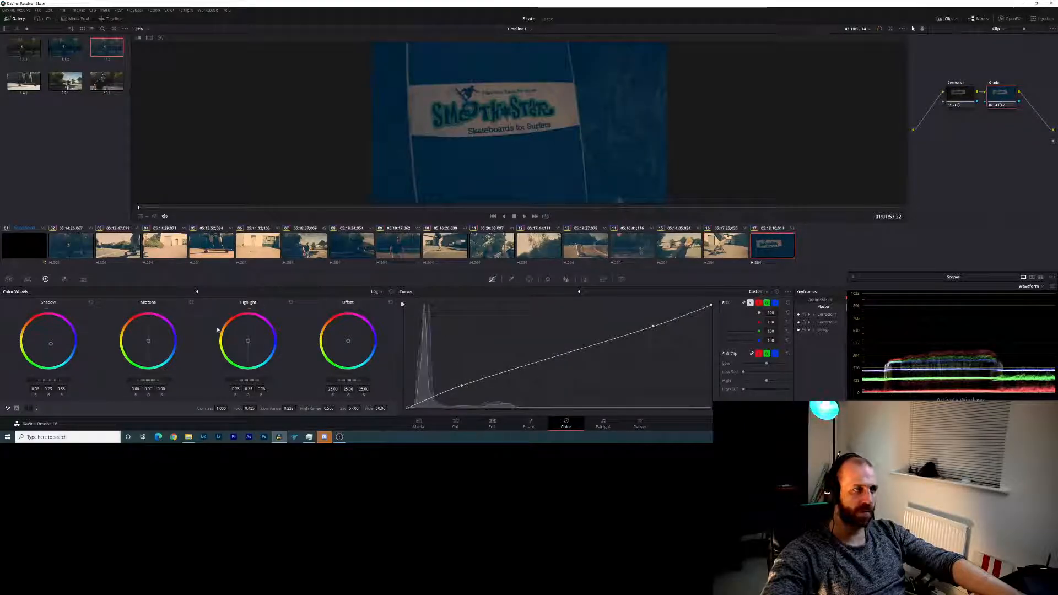
{"action": "left_click_drag", "start_coordinate": [54, 381], "coordinate": [73, 381]}
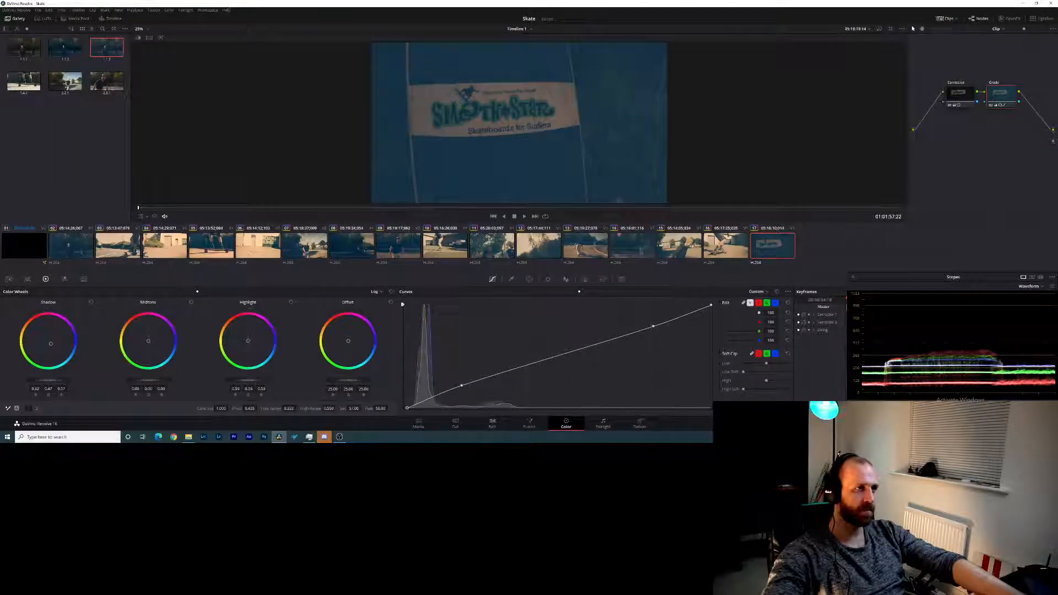
{"action": "mouse_move", "coordinate": [54, 381]}
{"action": "left_mouse_down"}
{"action": "mouse_move", "coordinate": [40, 381]}
{"action": "mouse_move", "coordinate": [49, 381]}
{"action": "left_mouse_up"}
{"action": "left_click_drag", "start_coordinate": [220, 408], "coordinate": [223, 408]}
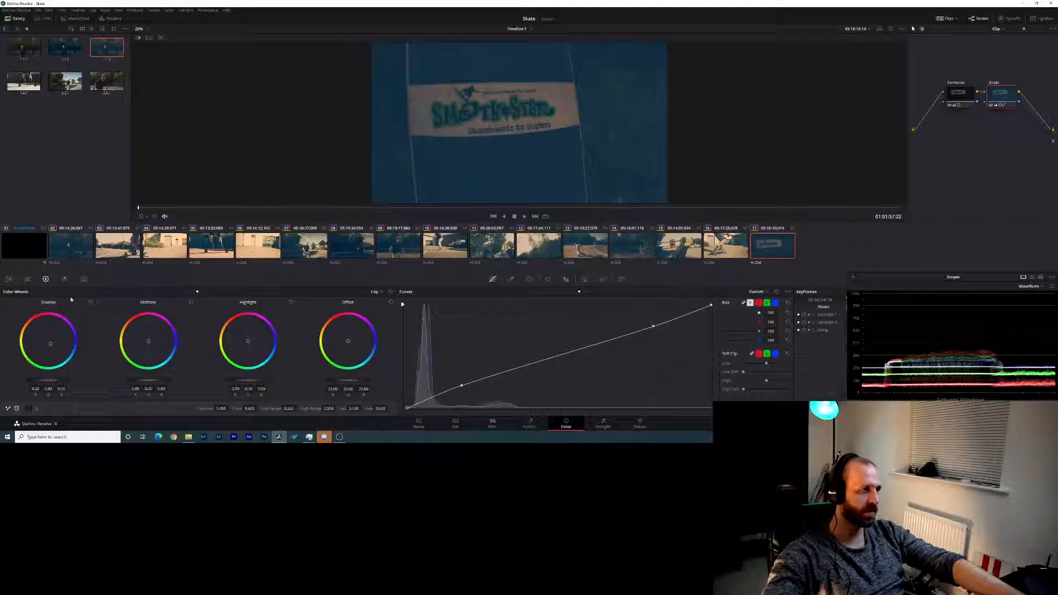
- Lower clip 17's lift slightly with the primaries wheels, undoing an excessive change, and fine-tune its gain
{"action": "left_click", "coordinate": [187, 292]}
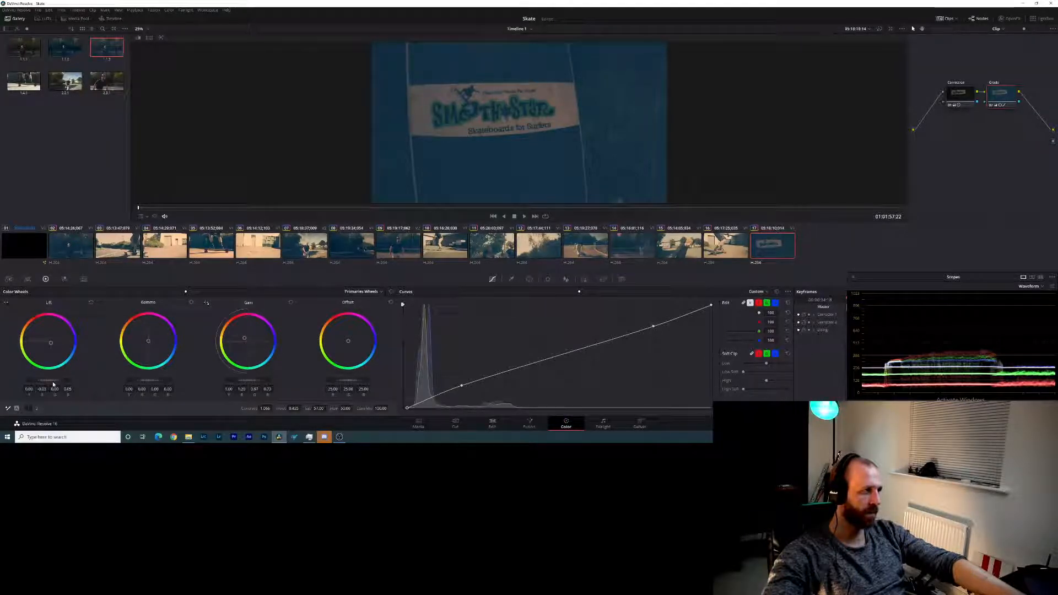
{"action": "left_click_drag", "start_coordinate": [54, 384], "coordinate": [47, 381]}
{"action": "key", "text": "ctrl+z"}
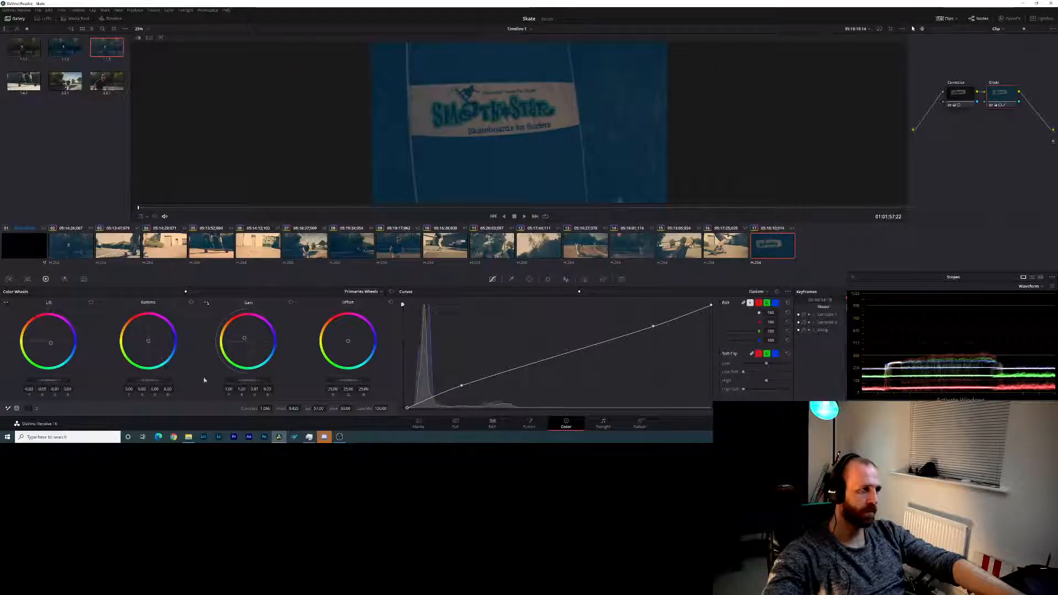
{"action": "left_click_drag", "start_coordinate": [248, 381], "coordinate": [248, 381]}
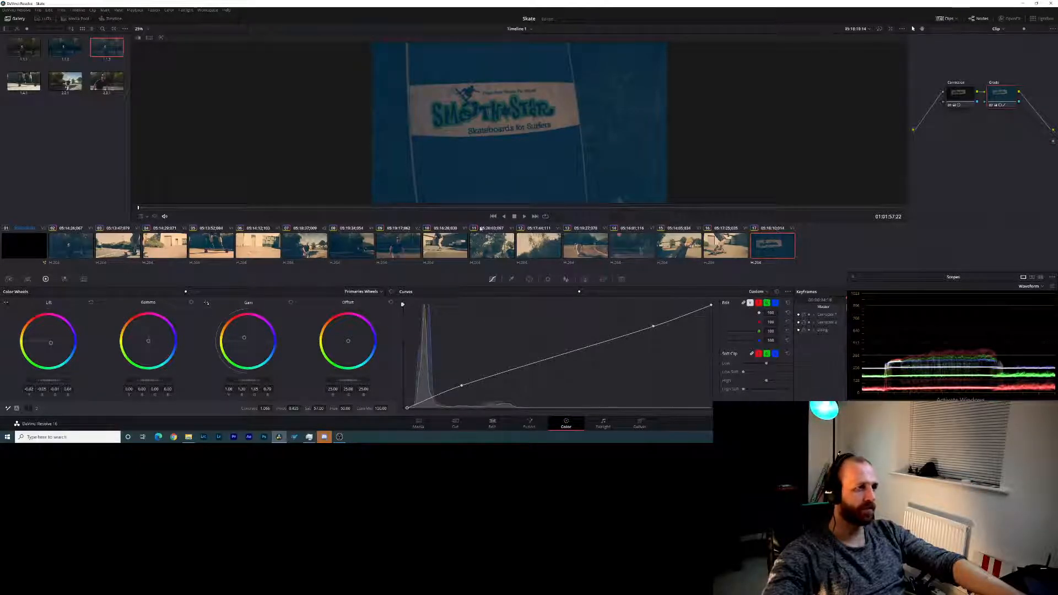
- Shift clip 15's gain tint to a less orange tone and reset its log highlight wheel
{"action": "left_click", "coordinate": [716, 244]}
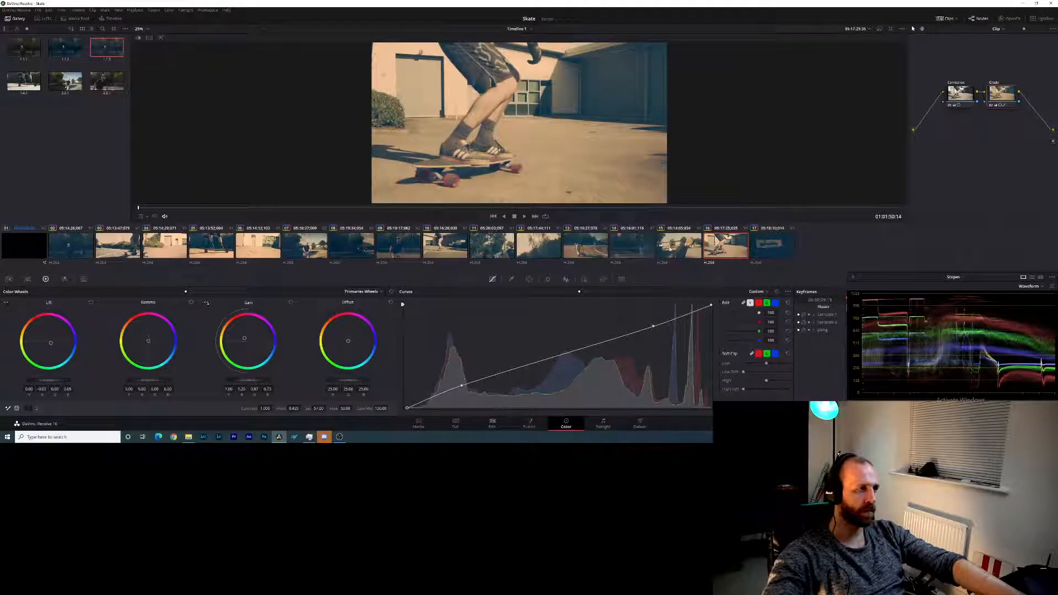
{"action": "left_click", "coordinate": [664, 249]}
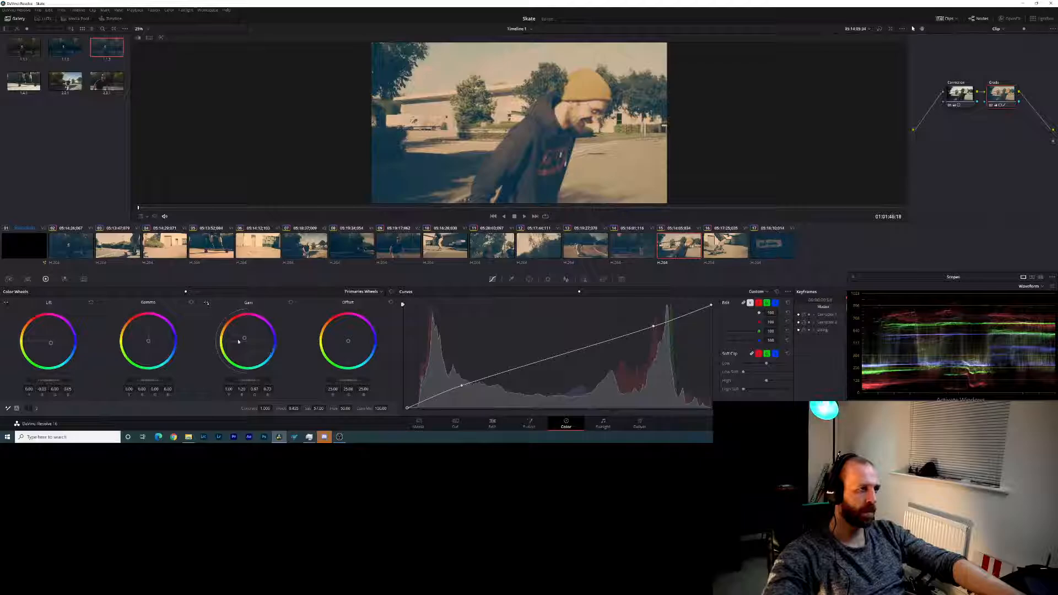
{"action": "left_click_drag", "start_coordinate": [243, 338], "coordinate": [246, 338]}
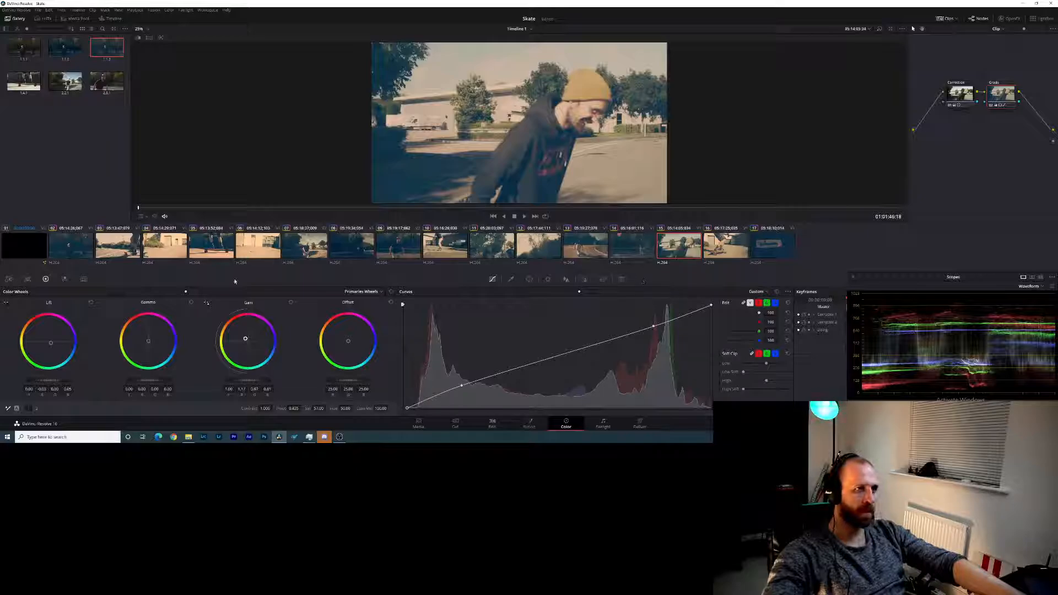
{"action": "left_click", "coordinate": [198, 292]}
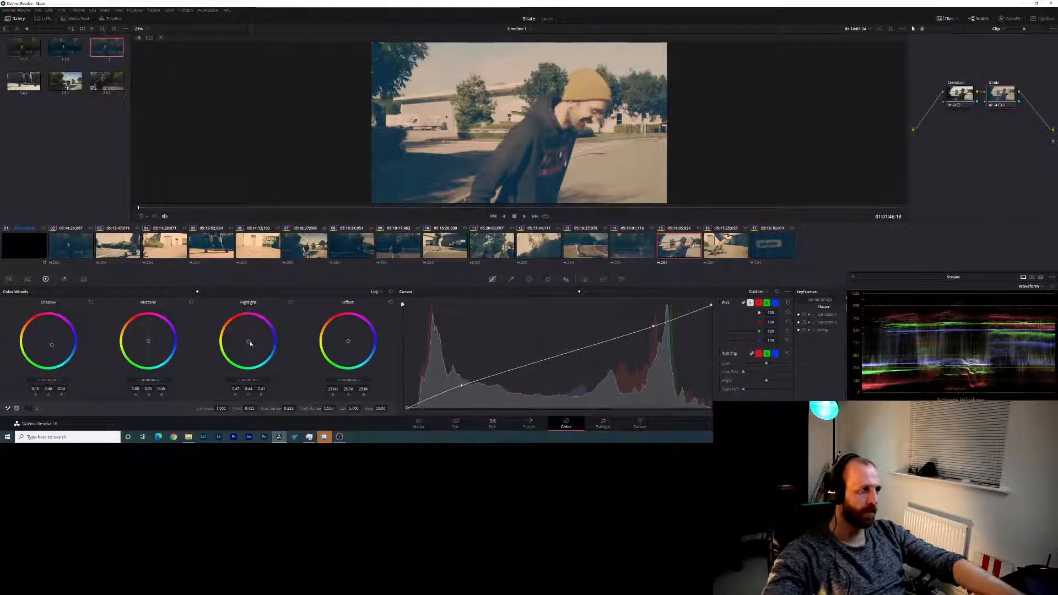
{"action": "left_click", "coordinate": [290, 303]}
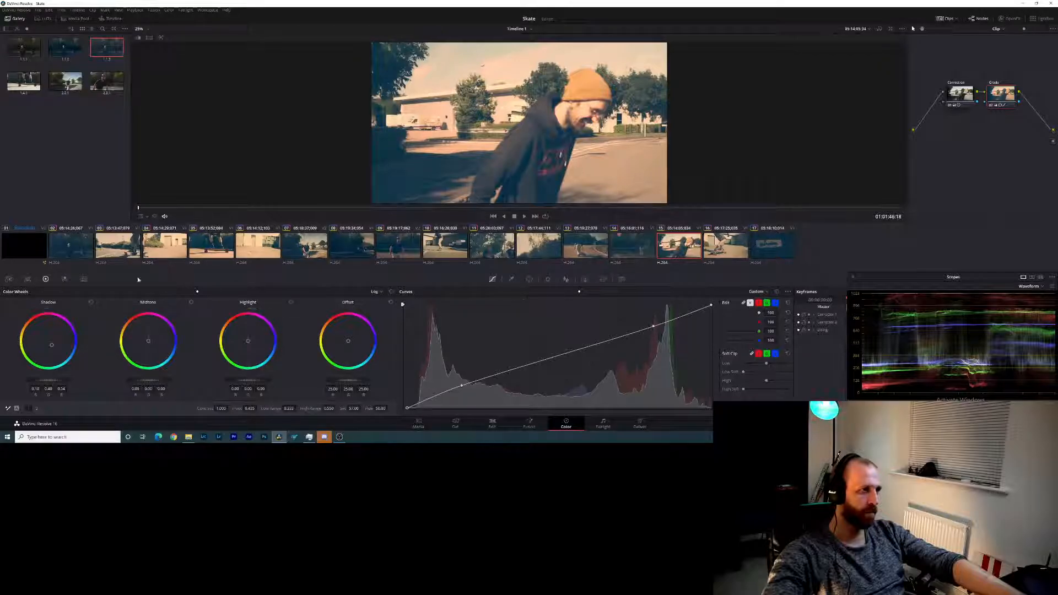
- Move clip 15's primary gain tint closer to neutral and lower its gain level
{"action": "left_click", "coordinate": [186, 292]}
{"action": "left_click_drag", "start_coordinate": [244, 339], "coordinate": [247, 339]}
{"action": "left_click_drag", "start_coordinate": [261, 381], "coordinate": [248, 381]}
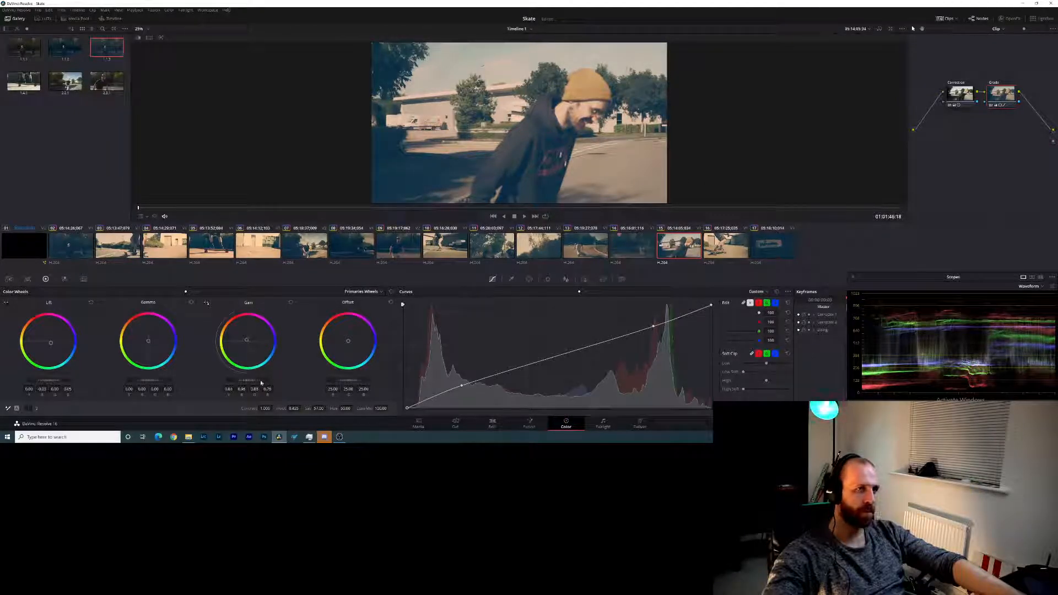
- Shift the primary gain tint of clips 16, 14 and 13 slightly toward neutral to reduce the orange cast
{"action": "left_click", "coordinate": [744, 253]}
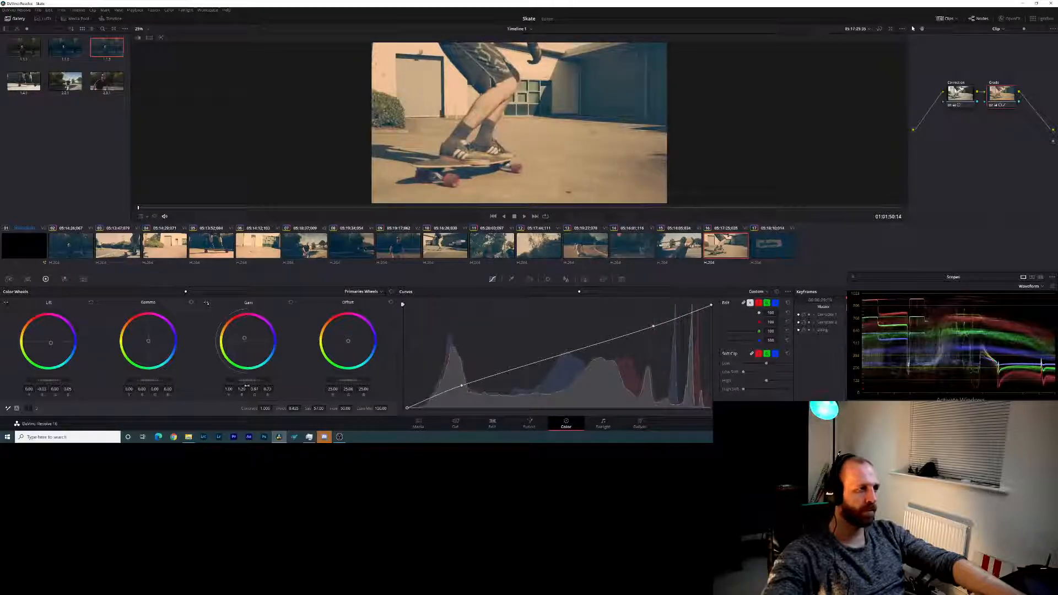
{"action": "left_click_drag", "start_coordinate": [244, 338], "coordinate": [246, 339]}
{"action": "left_click", "coordinate": [689, 256]}
{"action": "left_click", "coordinate": [632, 247]}
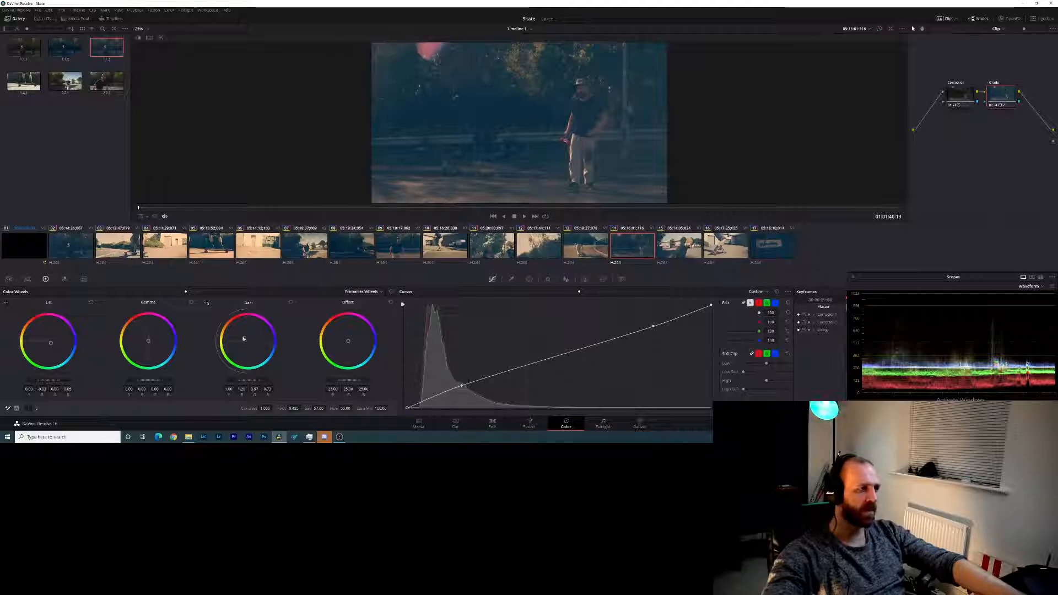
{"action": "left_click_drag", "start_coordinate": [243, 338], "coordinate": [245, 338]}
{"action": "key", "text": "Up"}
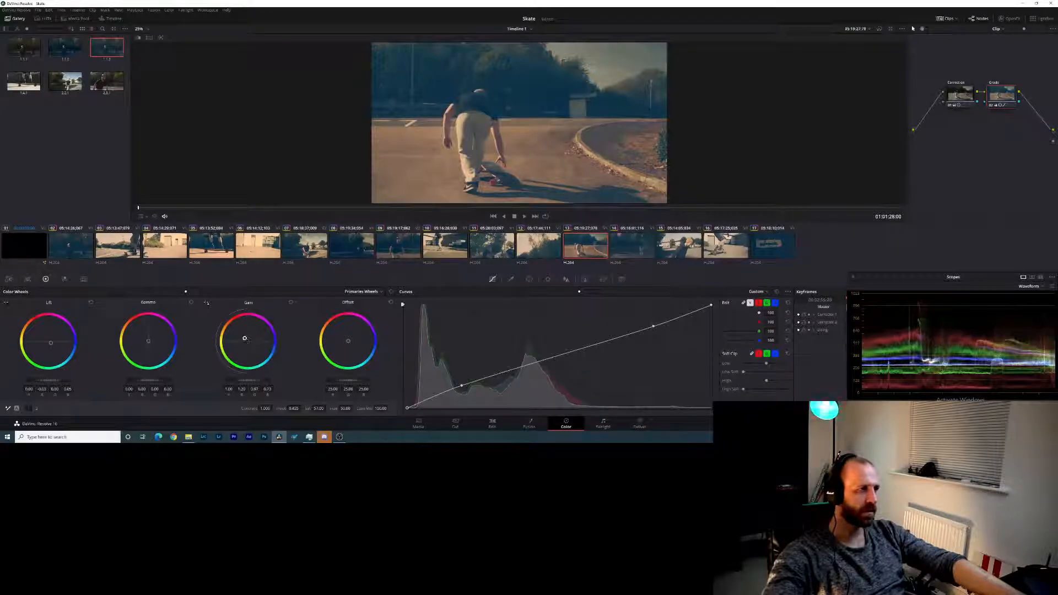
{"action": "left_click_drag", "start_coordinate": [244, 338], "coordinate": [246, 339]}
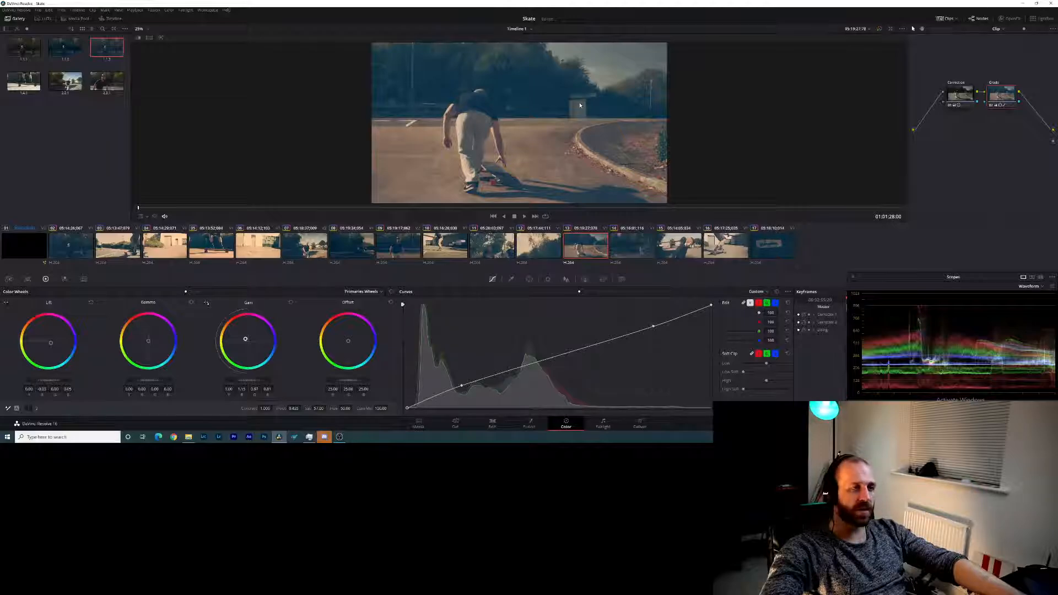
- Reduce the orange gain tint of clip 12 and compare it with the original in split screen
{"action": "left_click", "coordinate": [525, 240]}
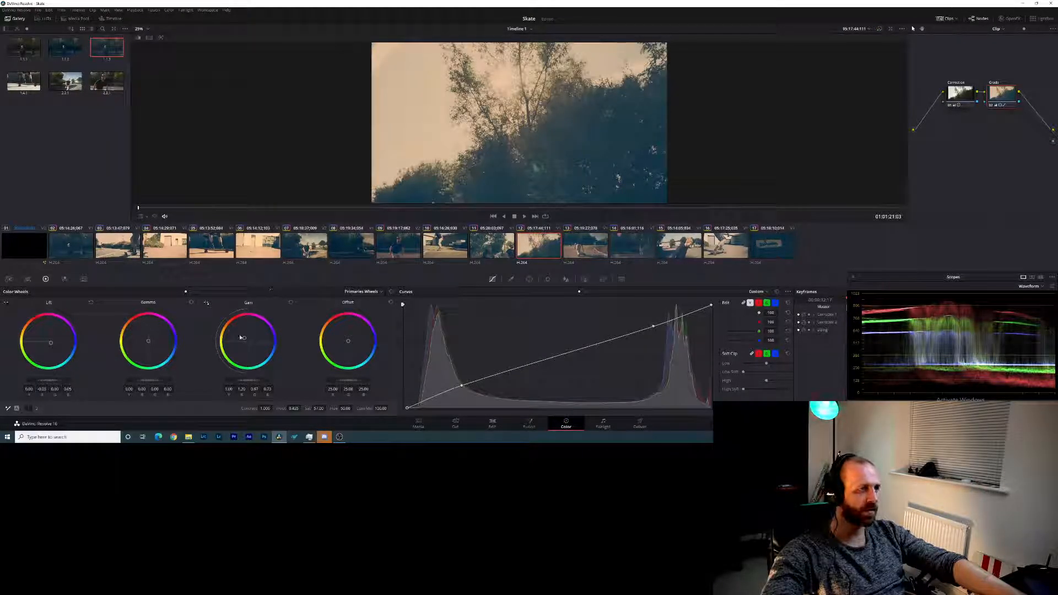
{"action": "left_click_drag", "start_coordinate": [245, 339], "coordinate": [246, 338]}
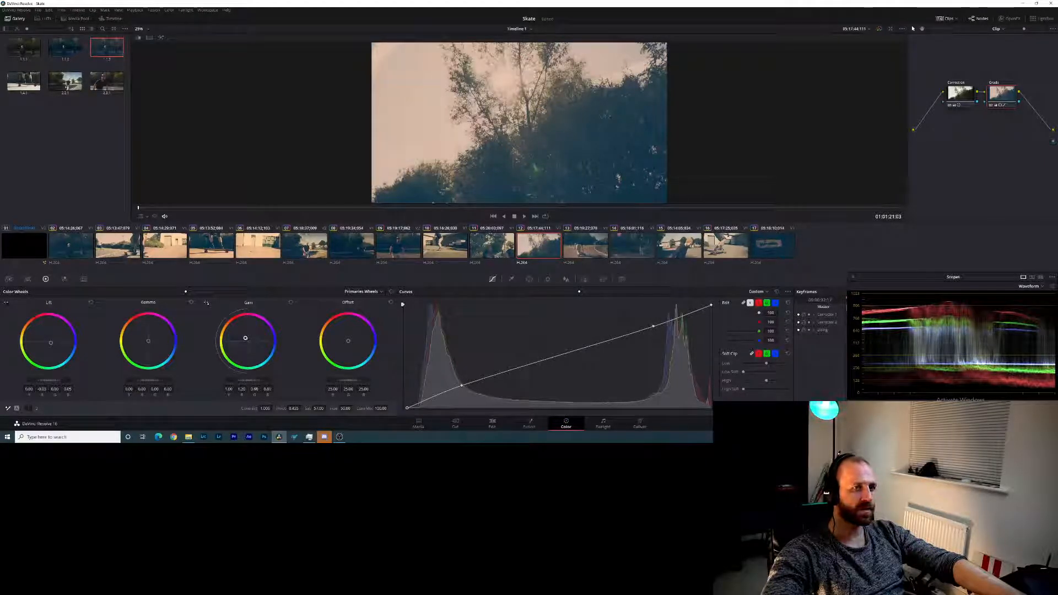
{"action": "left_click", "coordinate": [148, 38]}
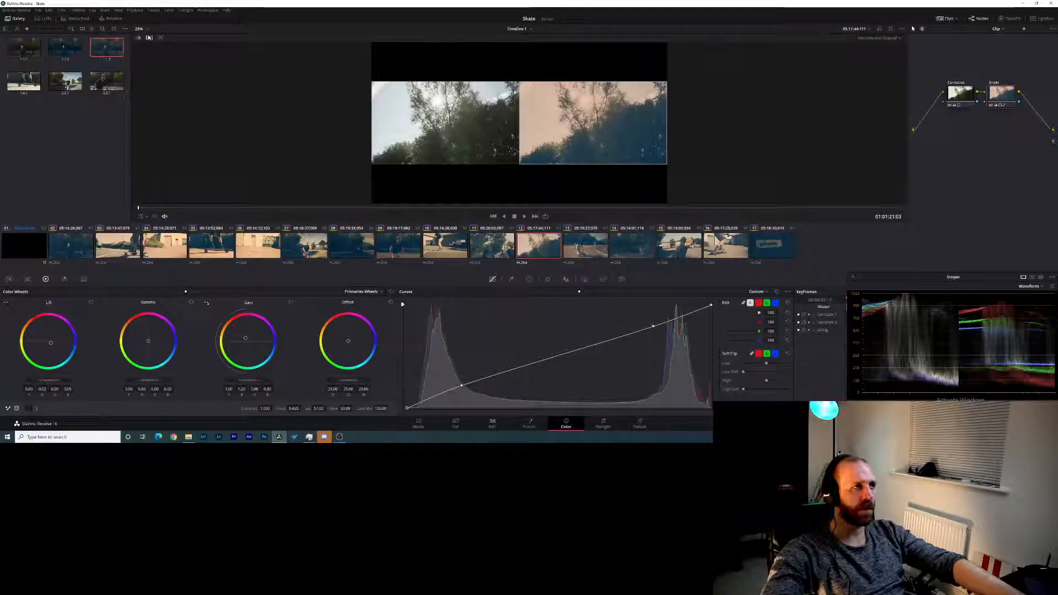
{"action": "left_click", "coordinate": [150, 38]}
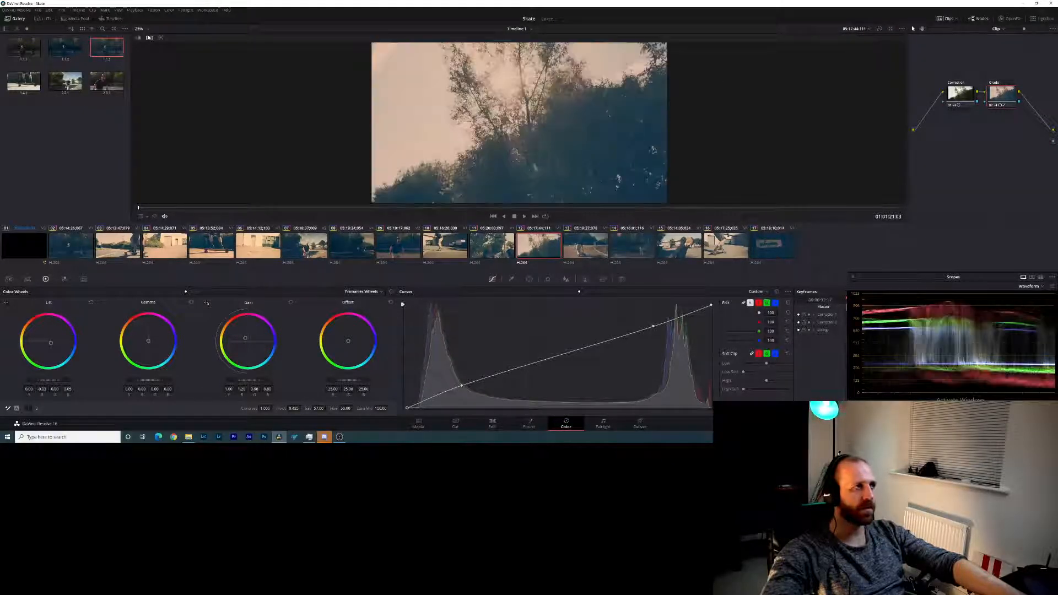
- Shift the primary gain tint of clips 11 and 10 slightly toward neutral to reduce the orange cast
{"action": "left_click", "coordinate": [499, 252]}
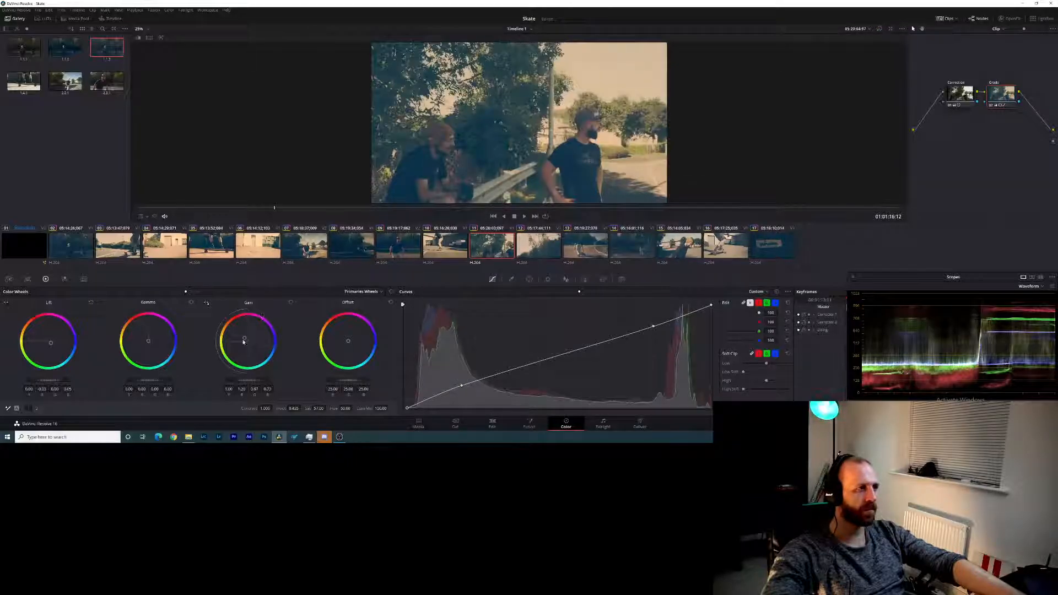
{"action": "left_click_drag", "start_coordinate": [244, 338], "coordinate": [244, 338]}
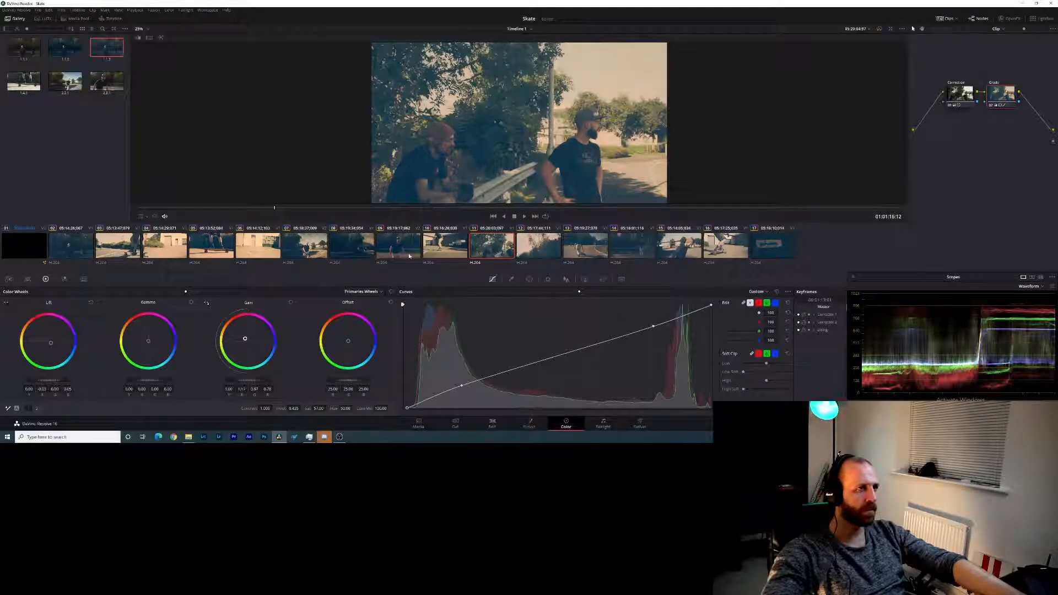
{"action": "left_click", "coordinate": [425, 250]}
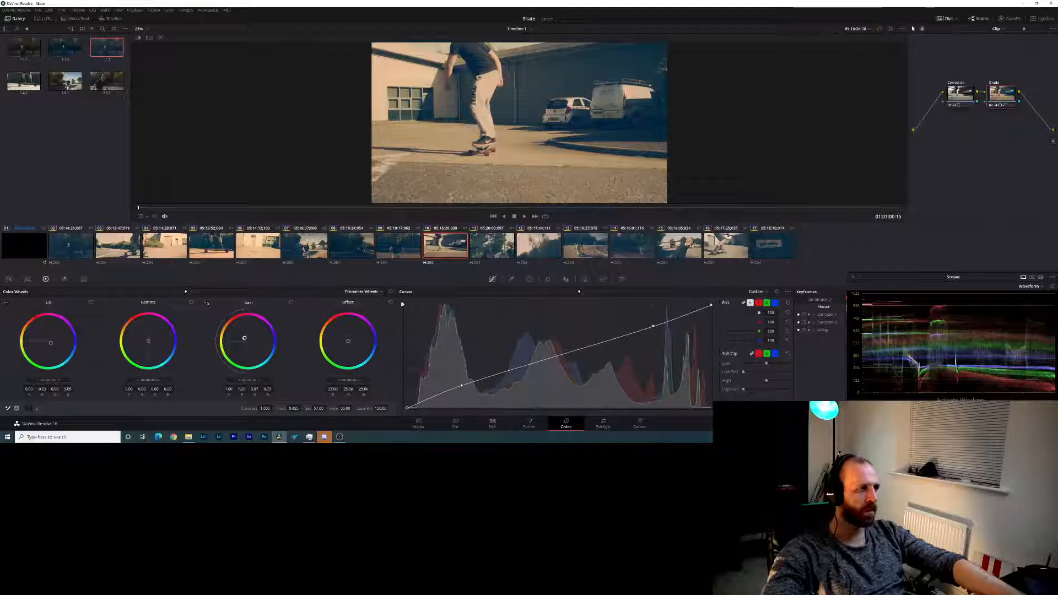
{"action": "left_click_drag", "start_coordinate": [244, 338], "coordinate": [245, 338]}
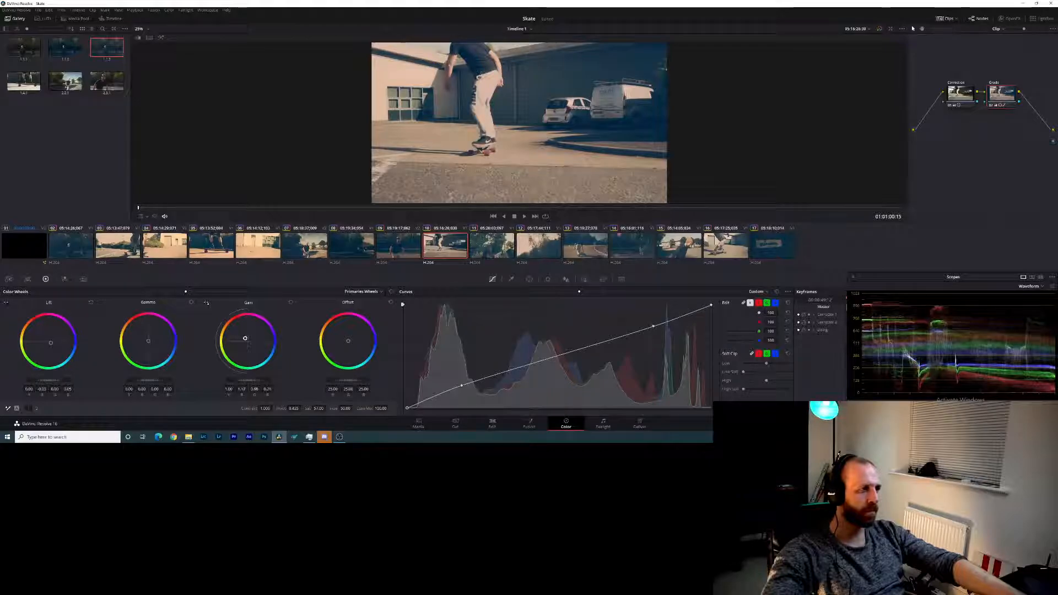
- Pull the orange gain tint of clips 9 and 8 slightly closer to neutral
{"action": "left_click", "coordinate": [393, 255]}
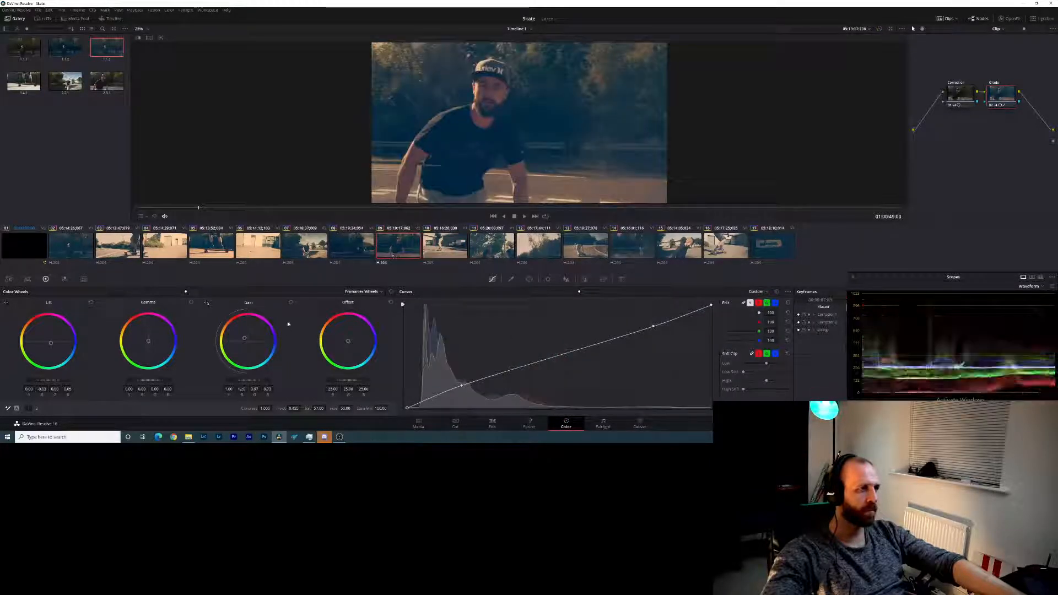
{"action": "left_click_drag", "start_coordinate": [244, 338], "coordinate": [255, 380]}
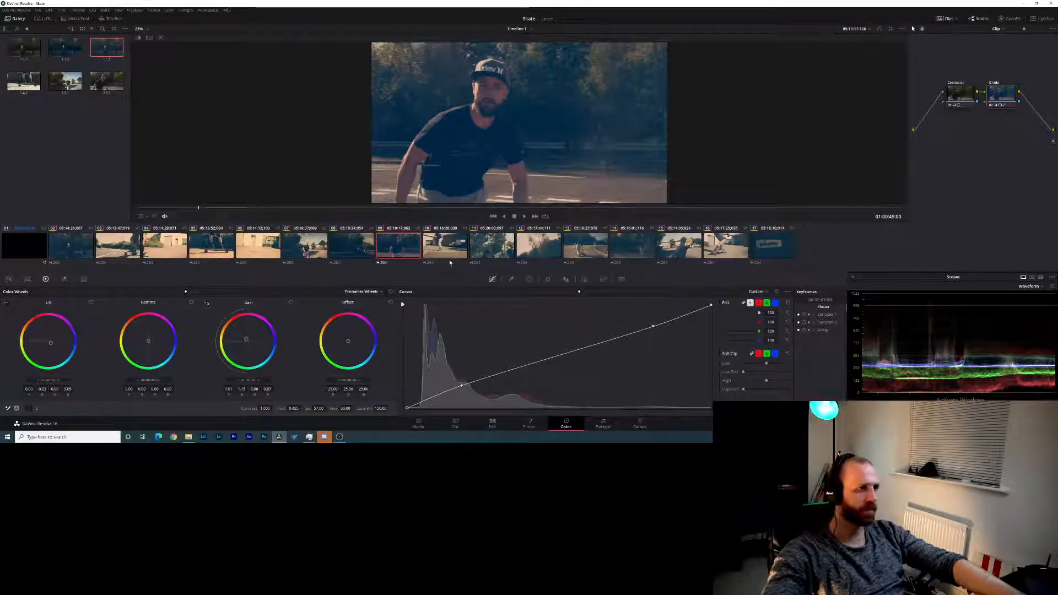
{"action": "left_click", "coordinate": [359, 249]}
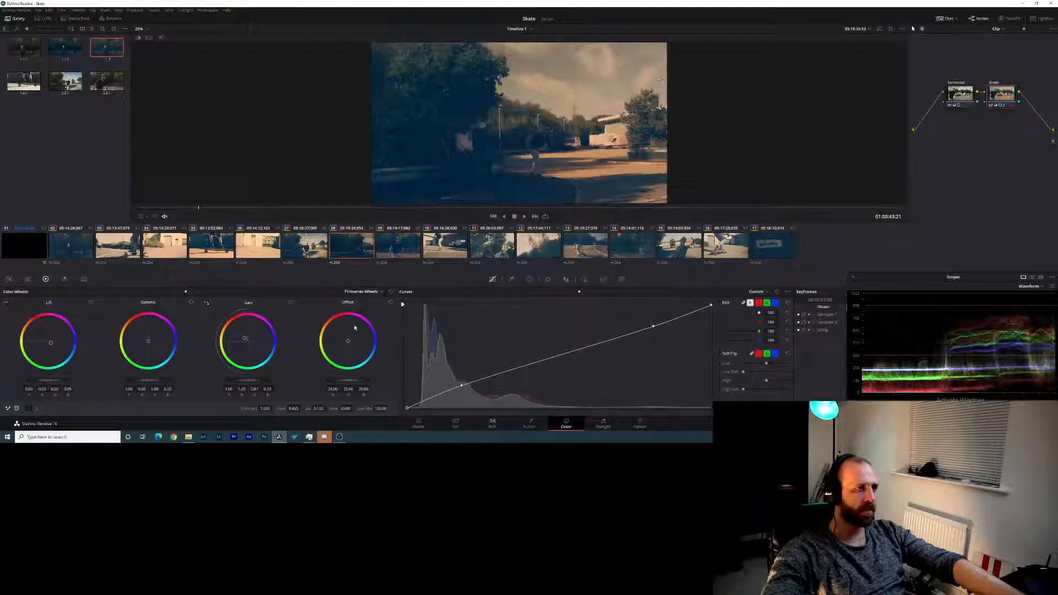
{"action": "left_click_drag", "start_coordinate": [246, 338], "coordinate": [245, 339]}
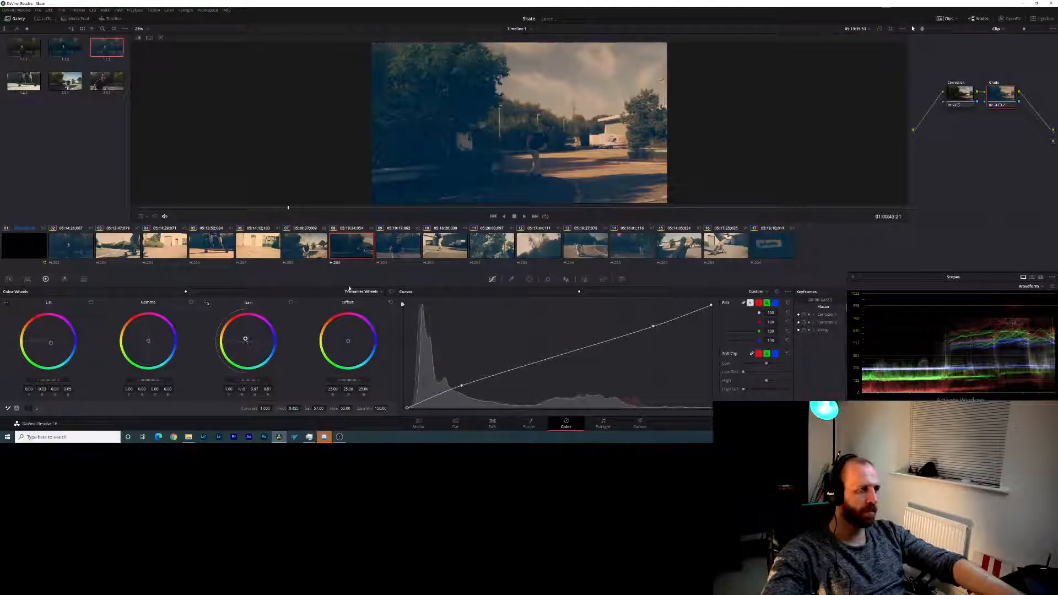
- Move clip 7's gain tint toward neutral, then slightly lower its gain level and upper custom curve point
{"action": "left_click", "coordinate": [305, 254]}
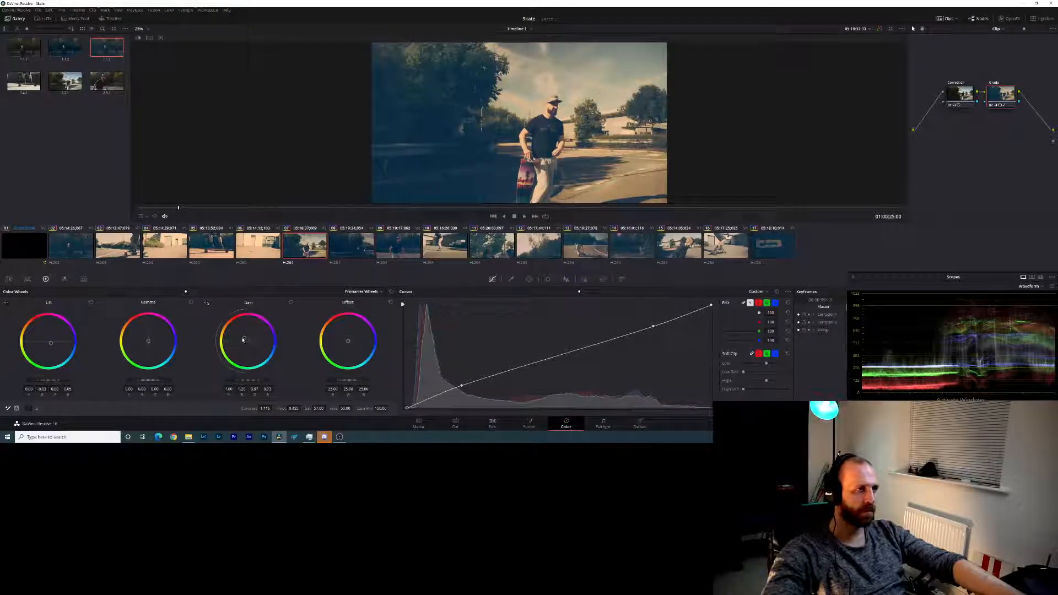
{"action": "left_click_drag", "start_coordinate": [244, 338], "coordinate": [246, 338]}
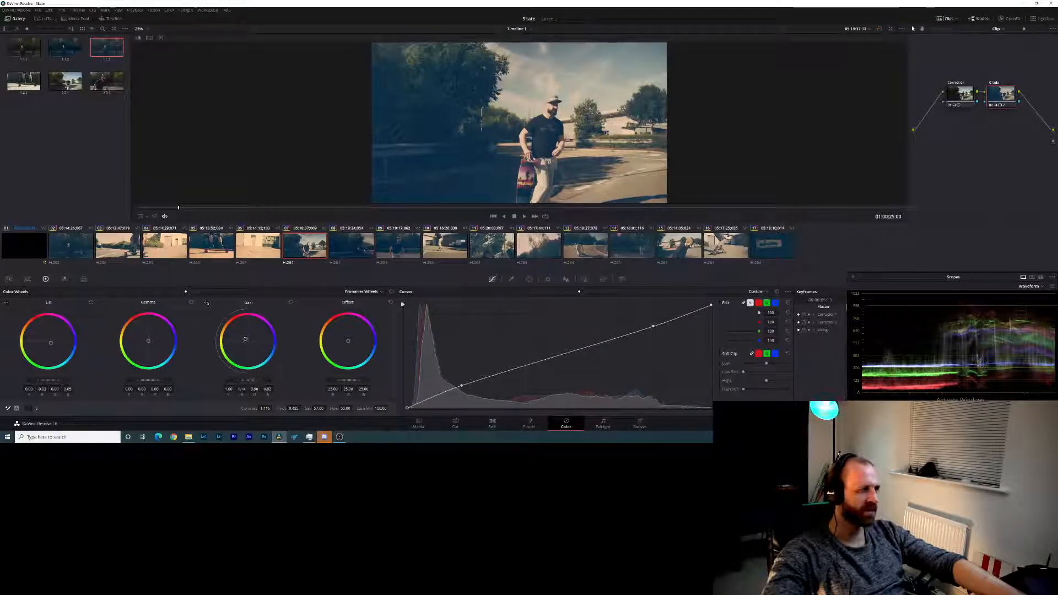
{"action": "left_click_drag", "start_coordinate": [248, 380], "coordinate": [248, 380]}
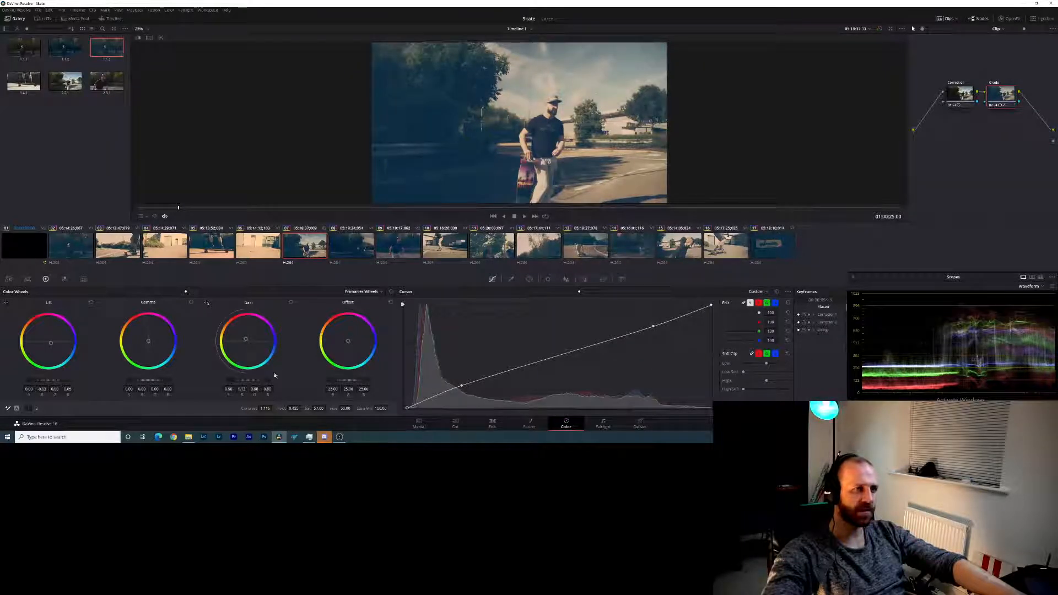
{"action": "mouse_move", "coordinate": [653, 328]}
{"action": "left_mouse_down"}
{"action": "mouse_move", "coordinate": [660, 334]}
{"action": "mouse_move", "coordinate": [652, 327]}
{"action": "mouse_move", "coordinate": [664, 318]}
{"action": "mouse_move", "coordinate": [655, 329]}
{"action": "left_mouse_up"}
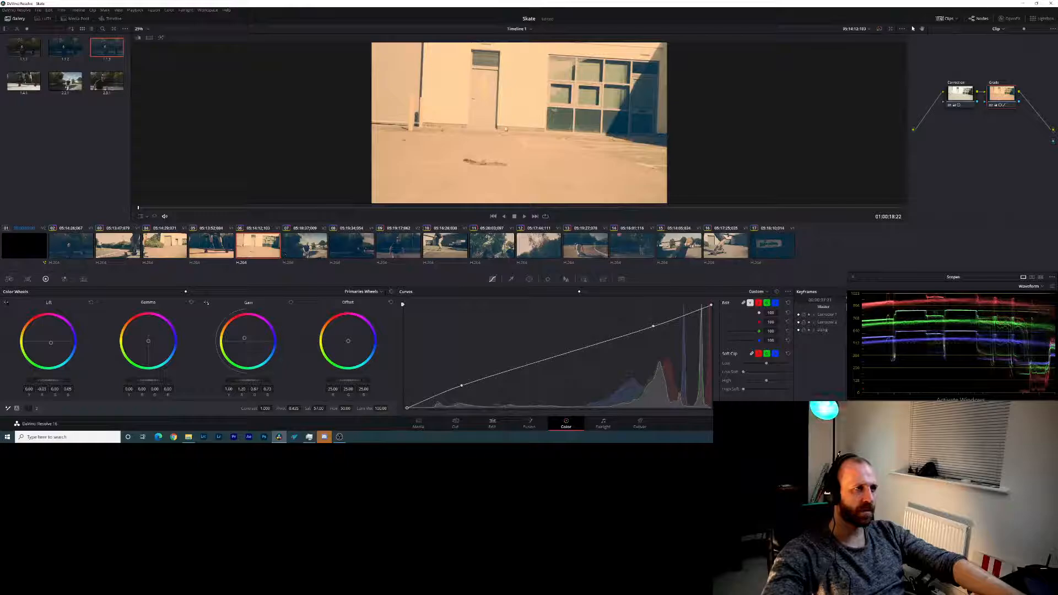
- Reduce clip 6's orange gain tint and gain level, and raise its lift level slightly
{"action": "left_click_drag", "start_coordinate": [245, 337], "coordinate": [246, 338]}
{"action": "left_click_drag", "start_coordinate": [264, 379], "coordinate": [254, 380]}
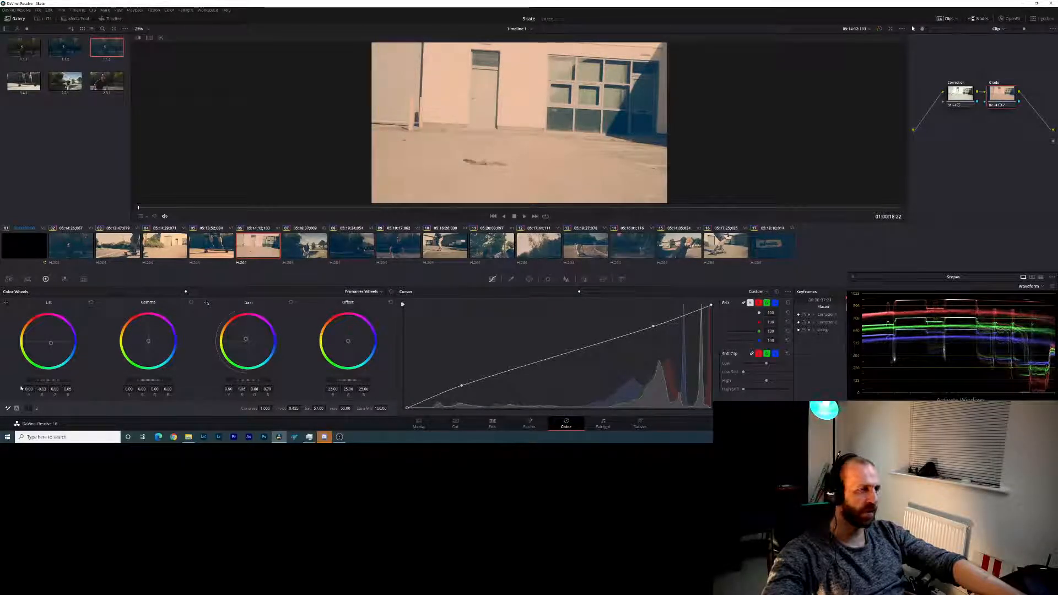
{"action": "left_click_drag", "start_coordinate": [42, 380], "coordinate": [47, 380]}
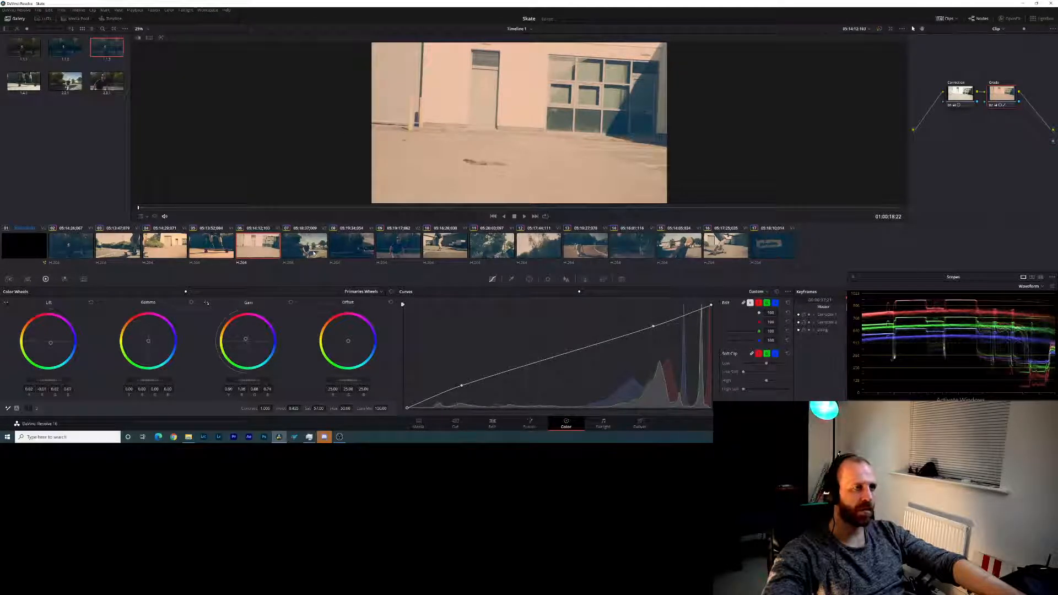
- Shift clip 5's gain tint slightly toward neutral and lower its gain level
{"action": "left_click", "coordinate": [220, 255]}
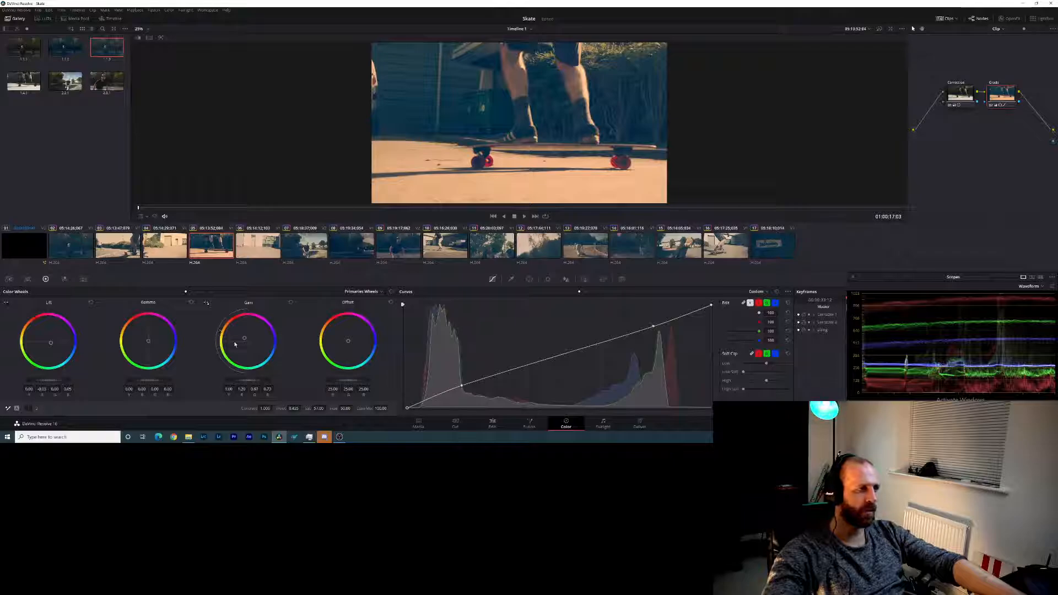
{"action": "left_click_drag", "start_coordinate": [244, 337], "coordinate": [245, 338]}
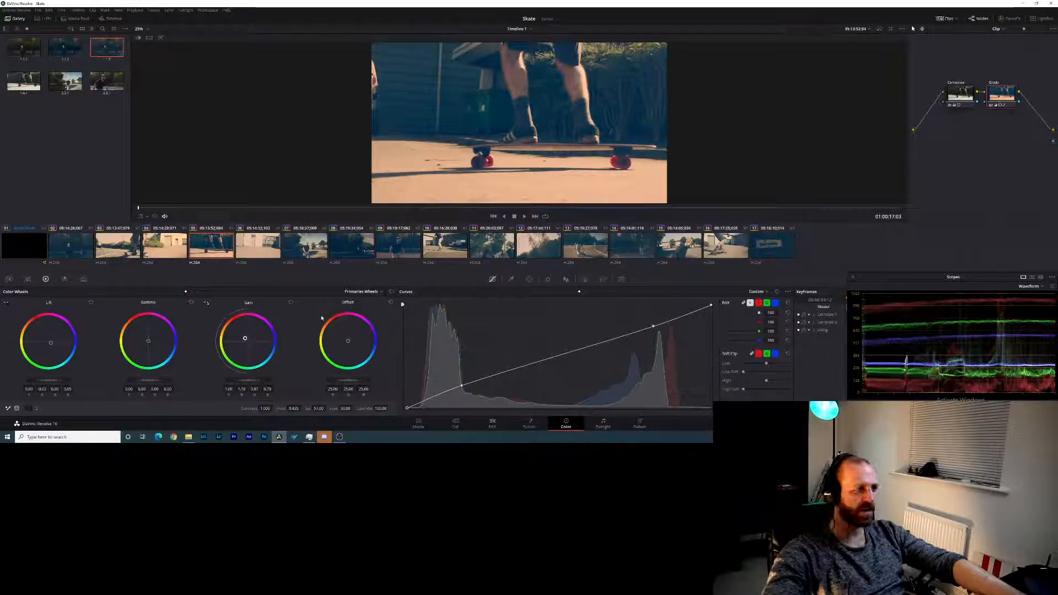
{"action": "left_click_drag", "start_coordinate": [254, 380], "coordinate": [249, 383]}
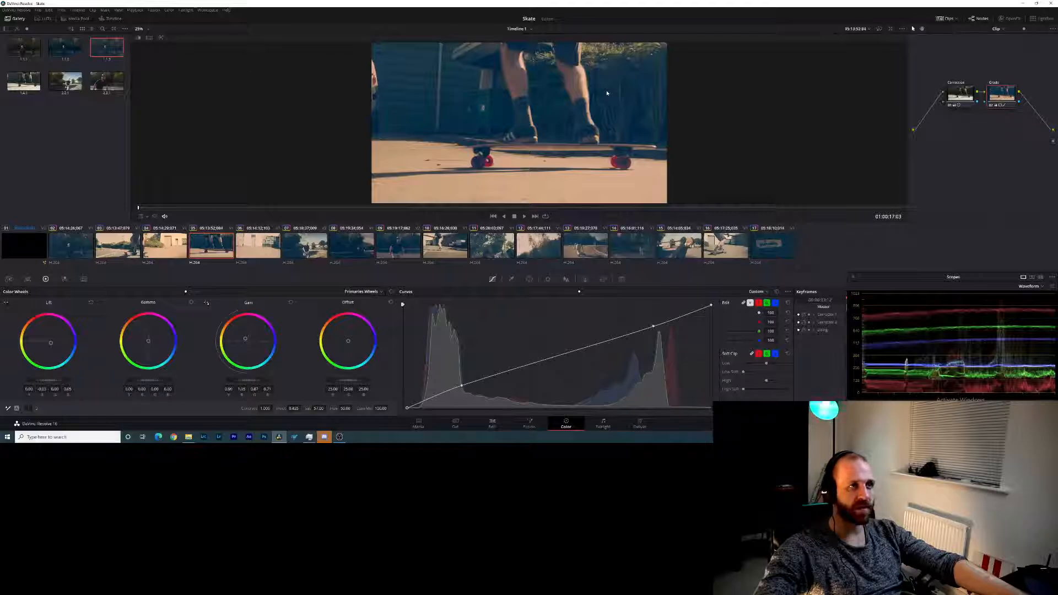
- Make clip 4's gain tint less orange and bring its gain level down
{"action": "left_click", "coordinate": [166, 252]}
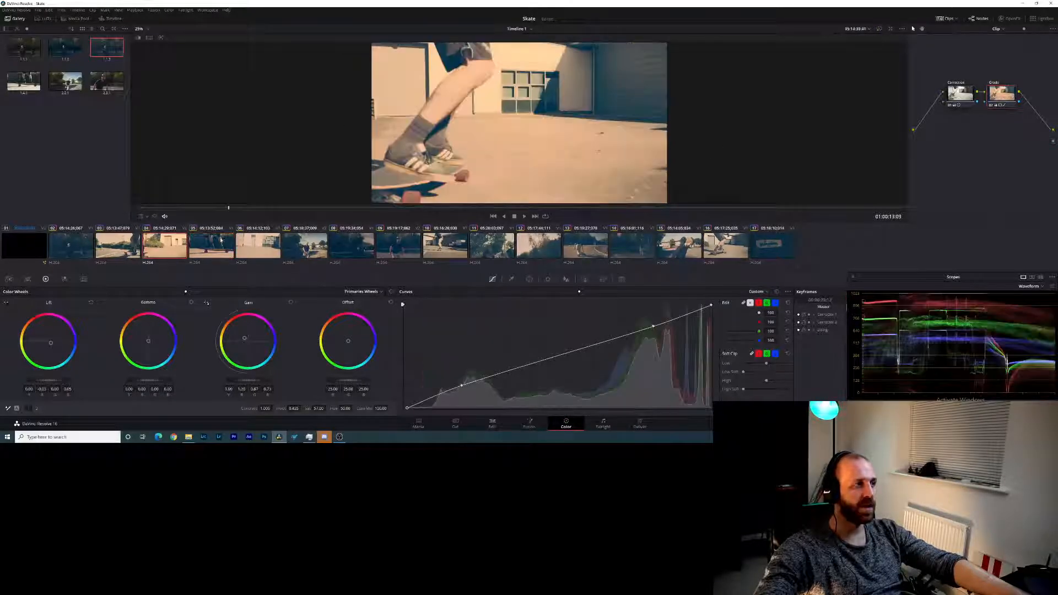
{"action": "left_click_drag", "start_coordinate": [244, 338], "coordinate": [245, 338]}
{"action": "left_click_drag", "start_coordinate": [249, 380], "coordinate": [239, 380]}
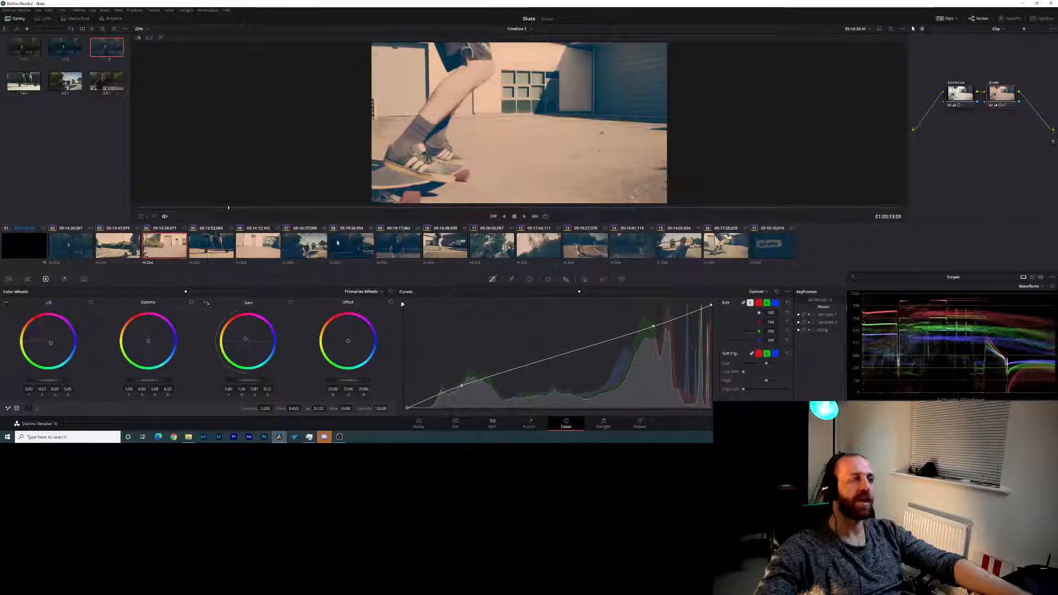
- Nudge the primary gain tint of clip 2 and clip 17 closer to neutral
{"action": "left_click", "coordinate": [117, 245]}
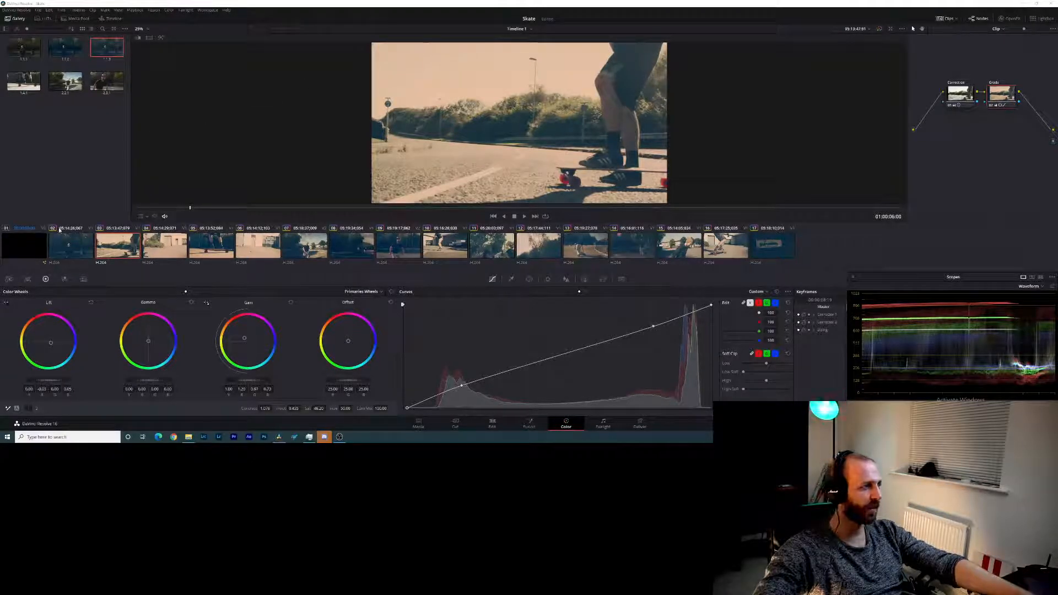
{"action": "key", "text": "Up"}
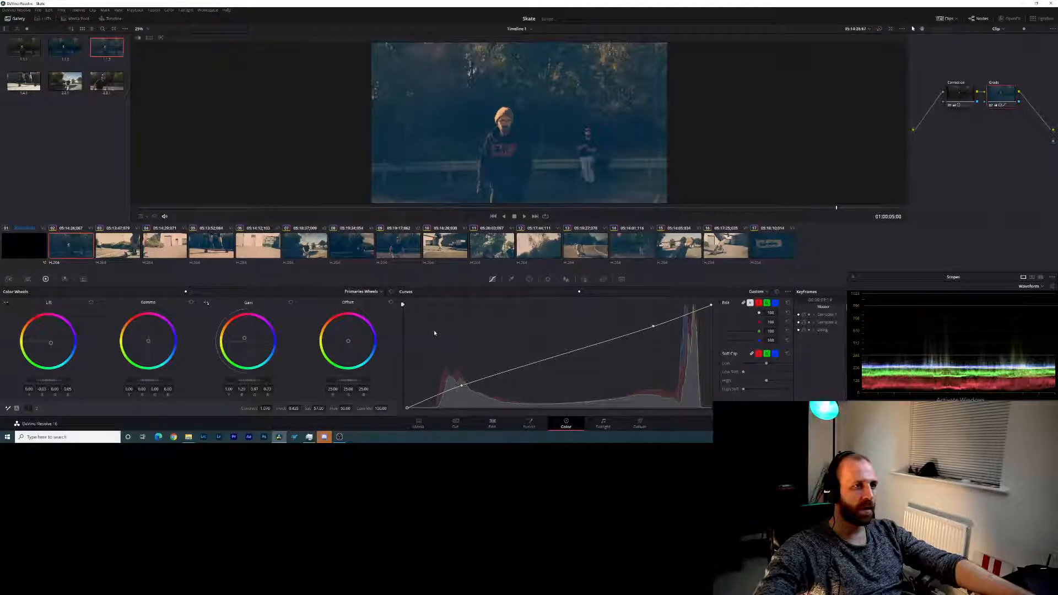
{"action": "left_click_drag", "start_coordinate": [245, 338], "coordinate": [246, 340]}
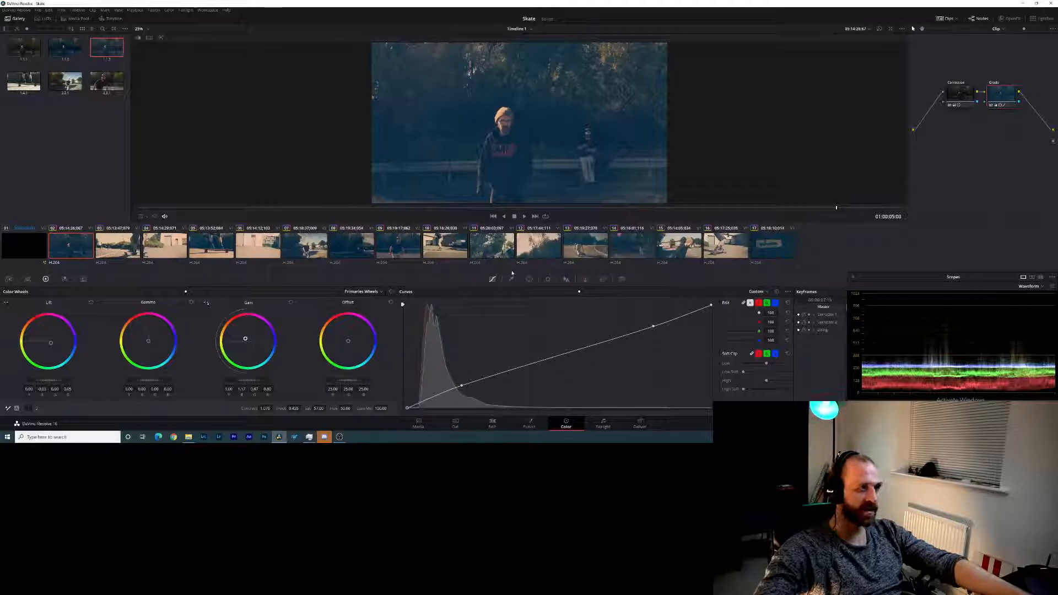
{"action": "left_click", "coordinate": [762, 242]}
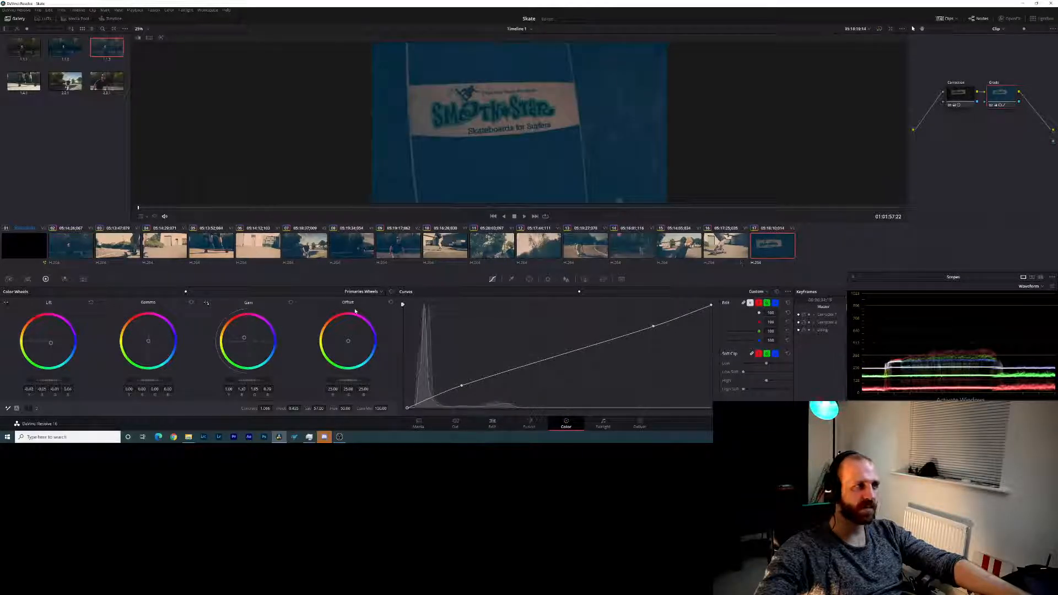
{"action": "left_click_drag", "start_coordinate": [244, 339], "coordinate": [245, 338]}
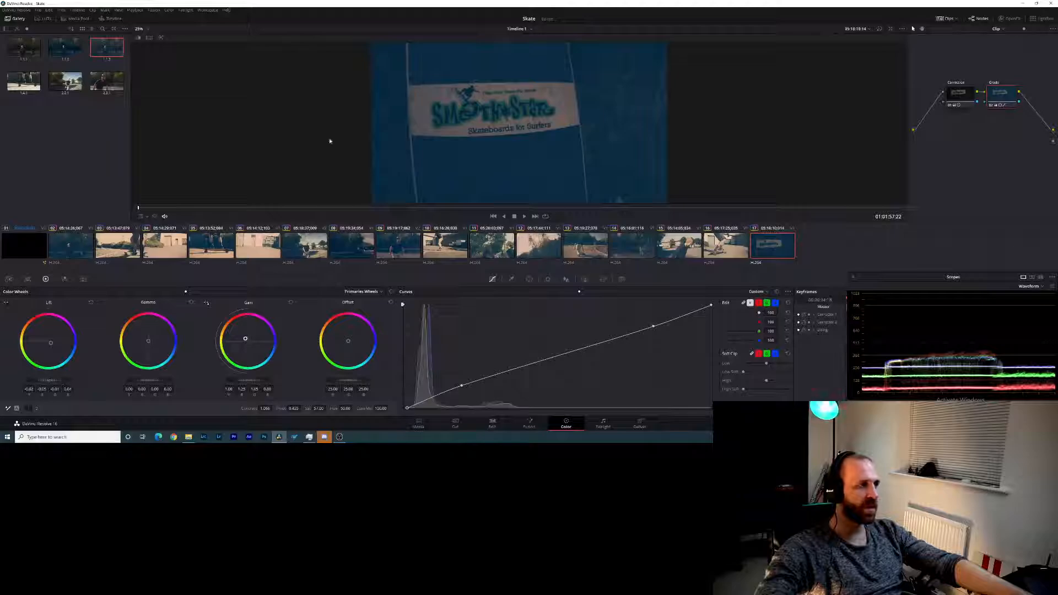
- Return to clip 2, switch to the Deliver page and place the playhead at the start of the timeline
{"action": "left_click", "coordinate": [55, 246]}
{"action": "left_click", "coordinate": [12, 245]}
{"action": "left_click", "coordinate": [60, 249]}
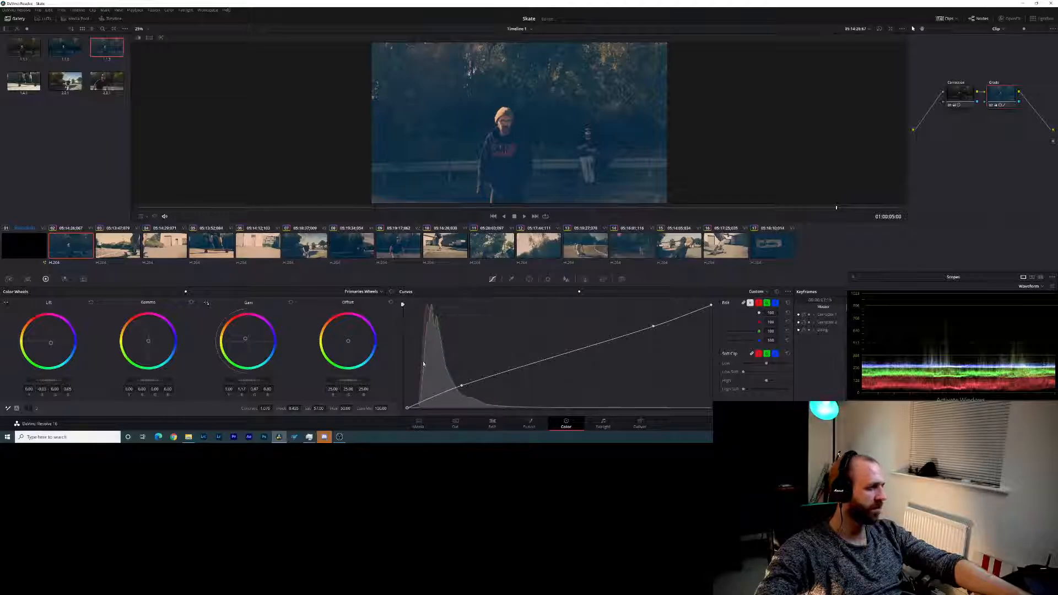
{"action": "left_click", "coordinate": [637, 424]}
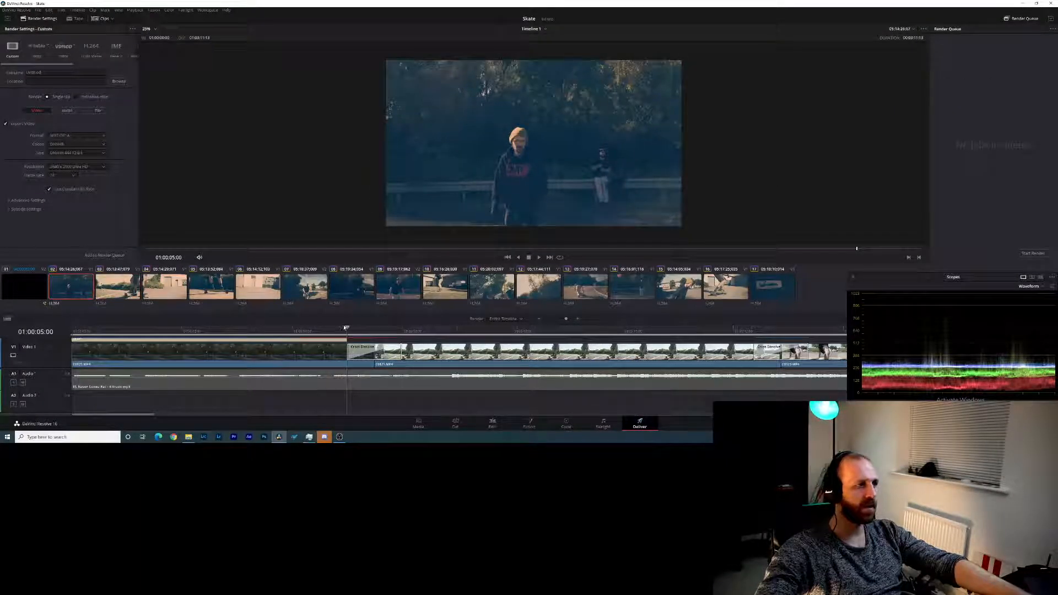
{"action": "left_click", "coordinate": [71, 329]}
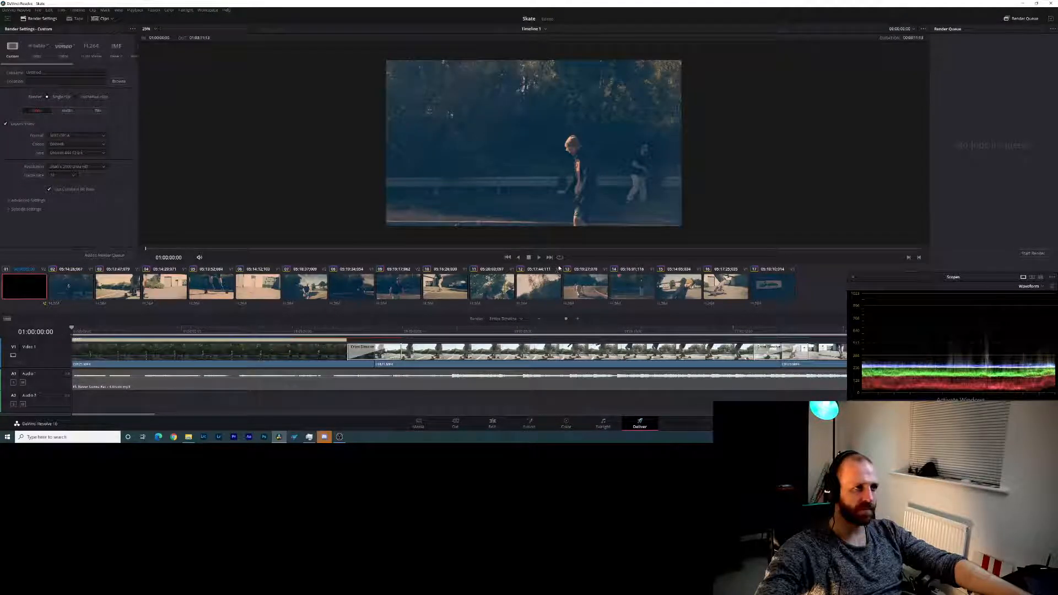
- Enlarge the Deliver page's viewer area and scale the preview to fit it
{"action": "left_click_drag", "start_coordinate": [564, 263], "coordinate": [569, 320]}
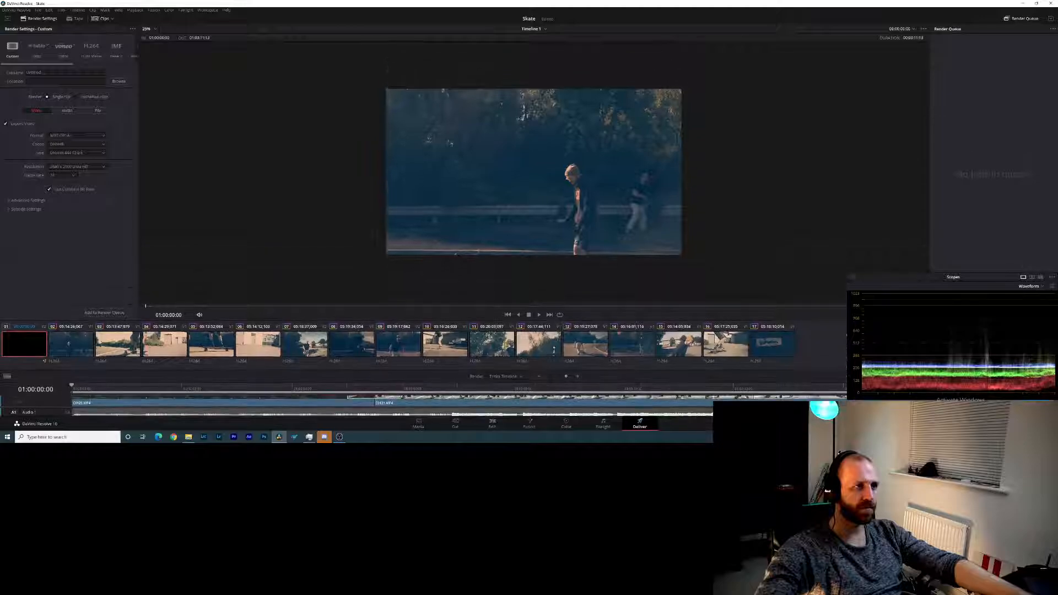
{"action": "left_click", "coordinate": [154, 30]}
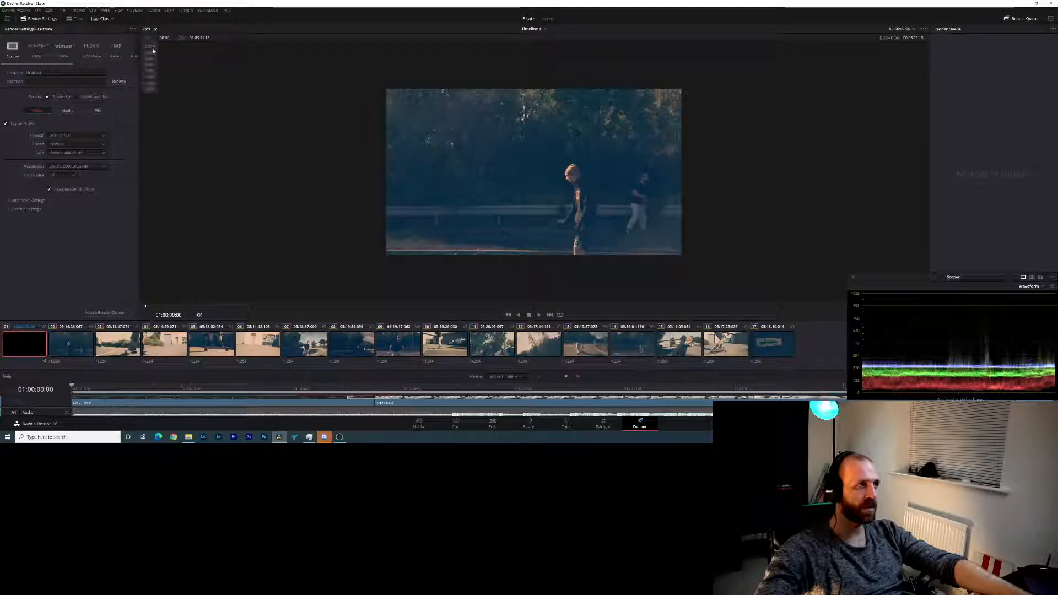
{"action": "left_click", "coordinate": [152, 65]}
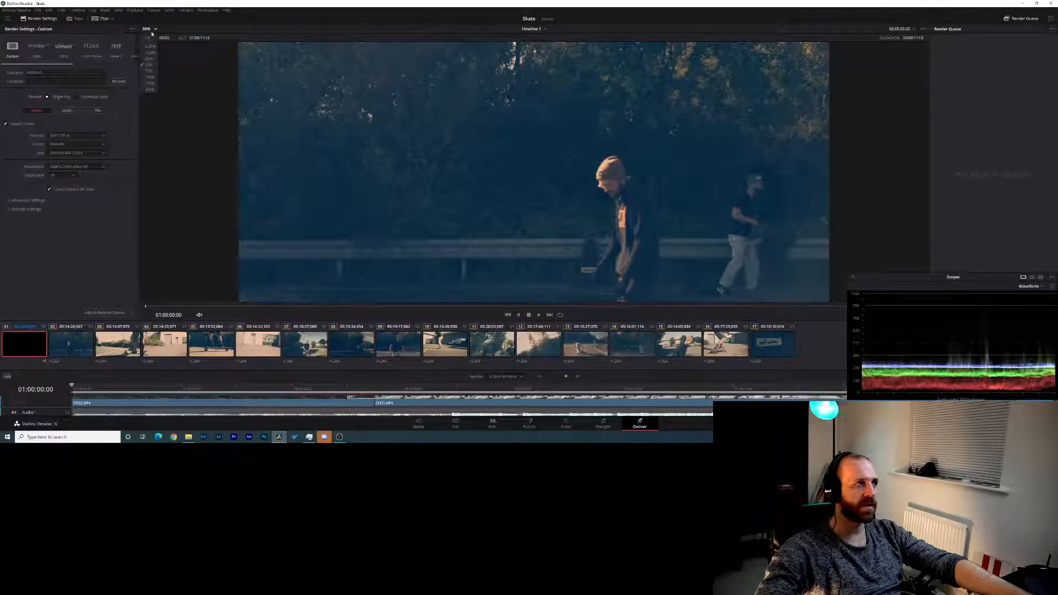
{"action": "left_click", "coordinate": [148, 37]}
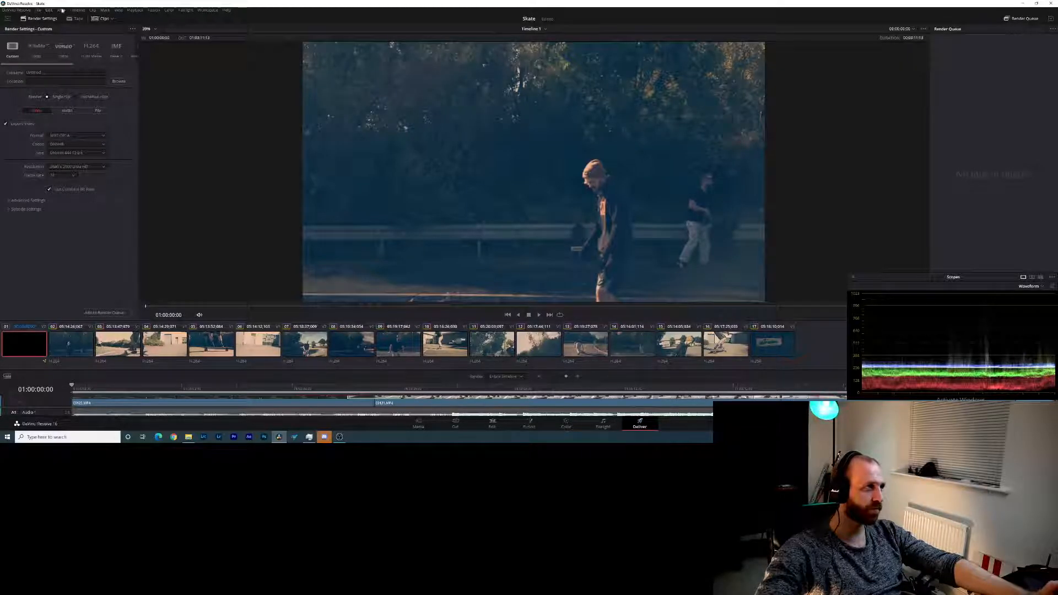
- Switch to the Edit page and apply 2.35 output blanking to the Skate timeline
{"action": "left_click", "coordinate": [77, 10]}
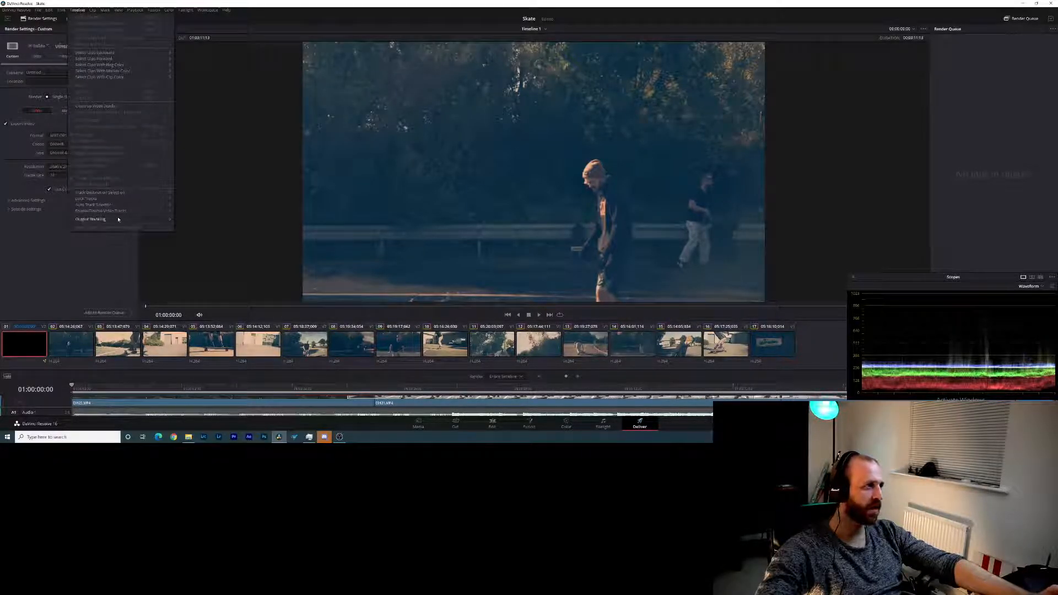
{"action": "mouse_move", "coordinate": [118, 219]}
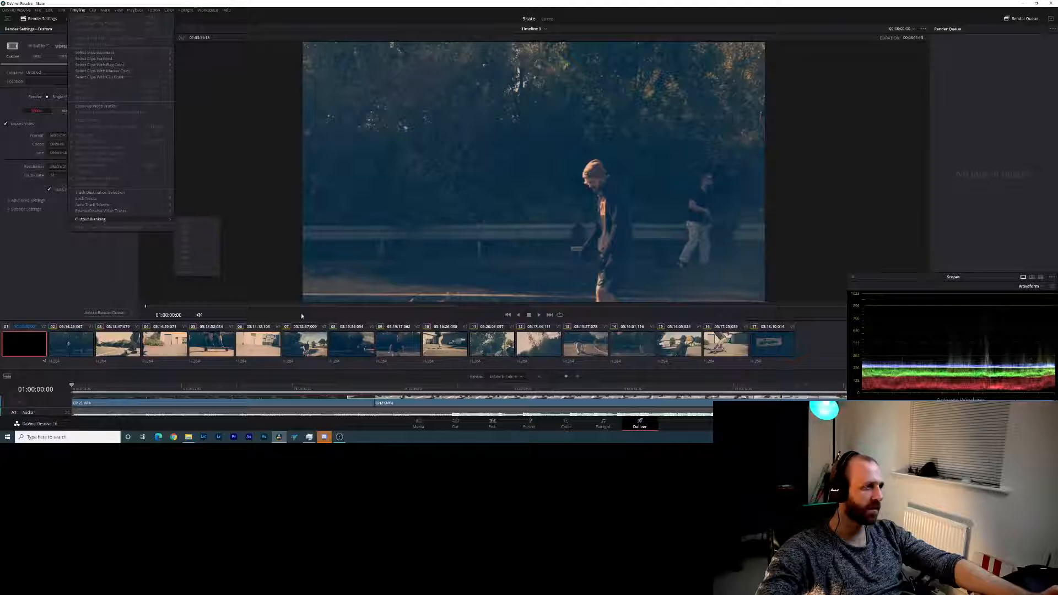
{"action": "left_click", "coordinate": [492, 423]}
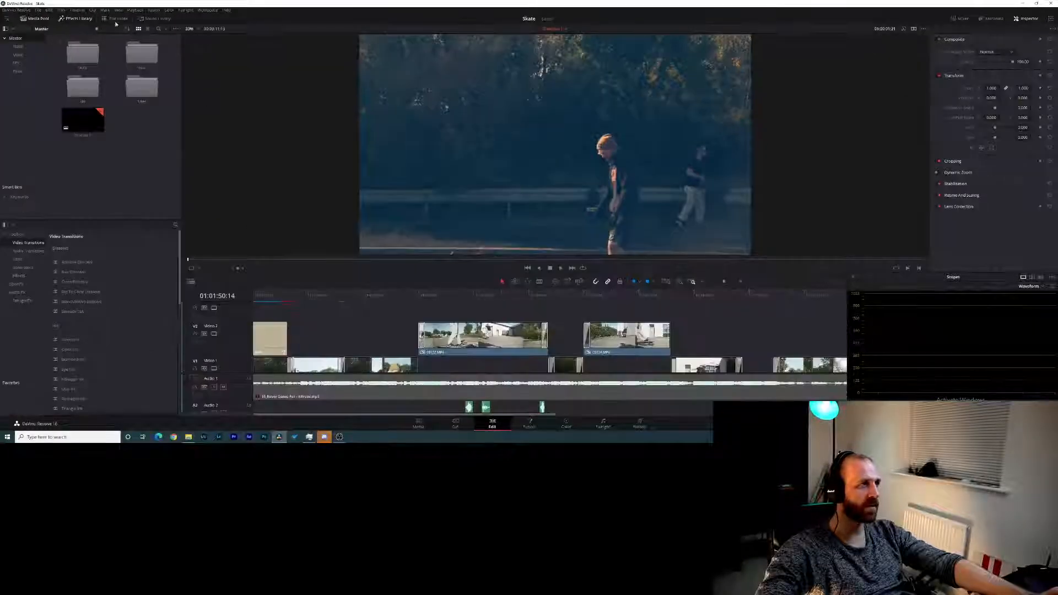
{"action": "left_click", "coordinate": [72, 10]}
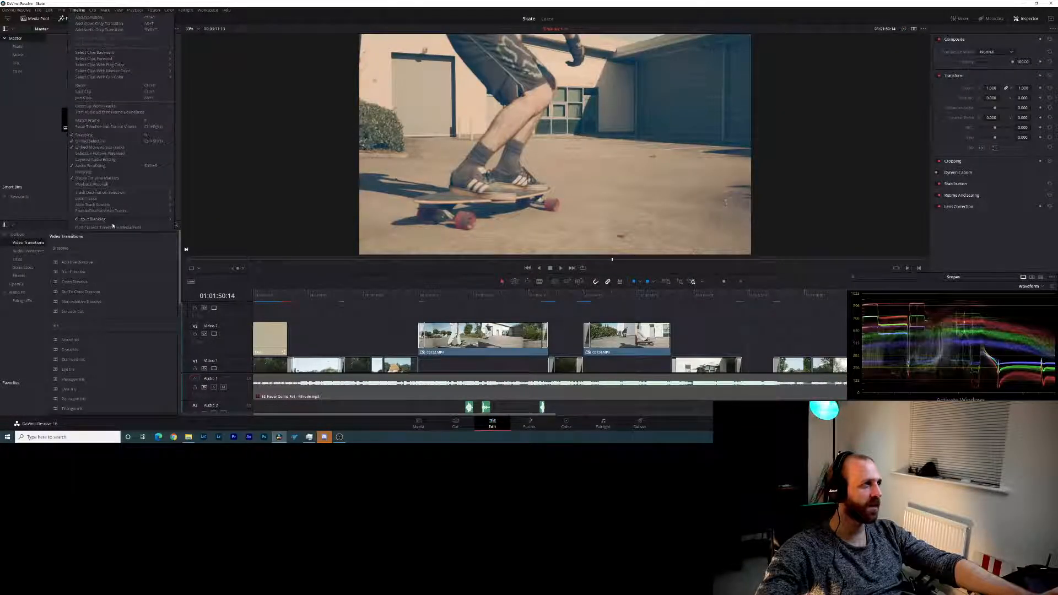
{"action": "mouse_move", "coordinate": [125, 220]}
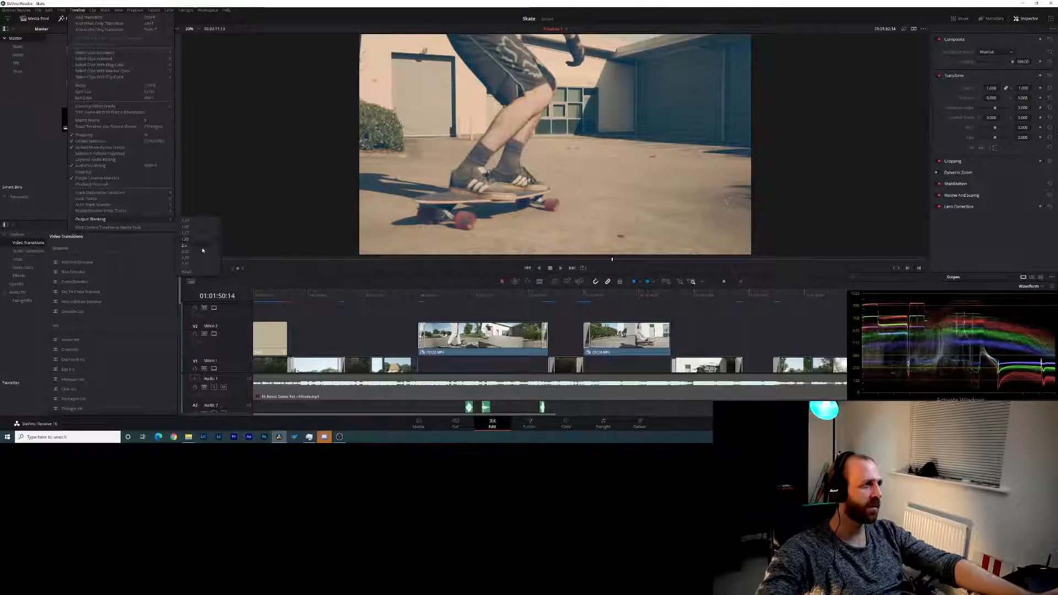
{"action": "left_click", "coordinate": [202, 252]}
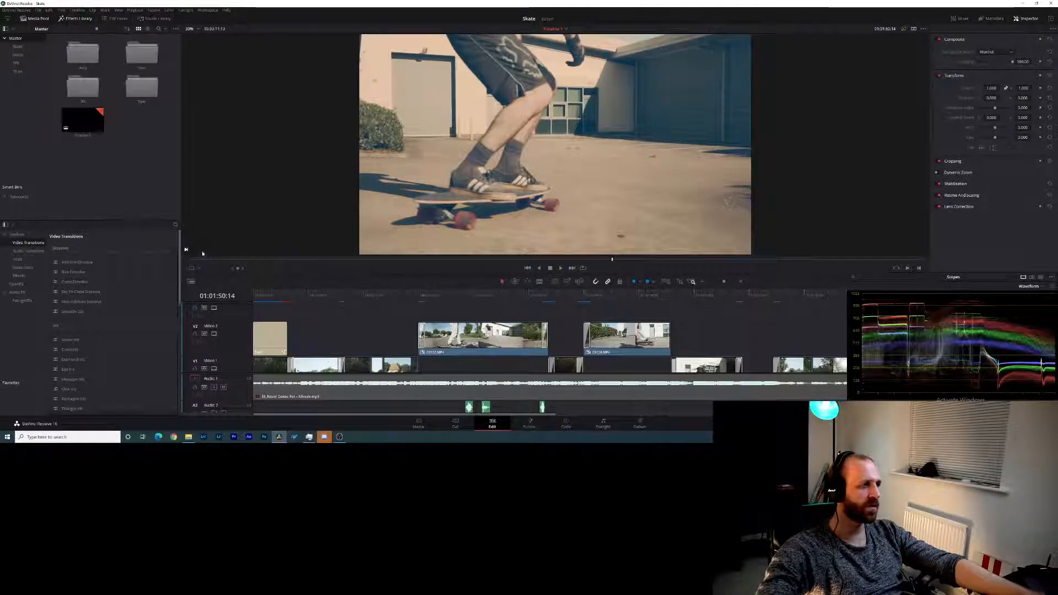
- Try 2.0 output blanking on the timeline for comparison and restore the 2.35 blanking
{"action": "left_click", "coordinate": [78, 10]}
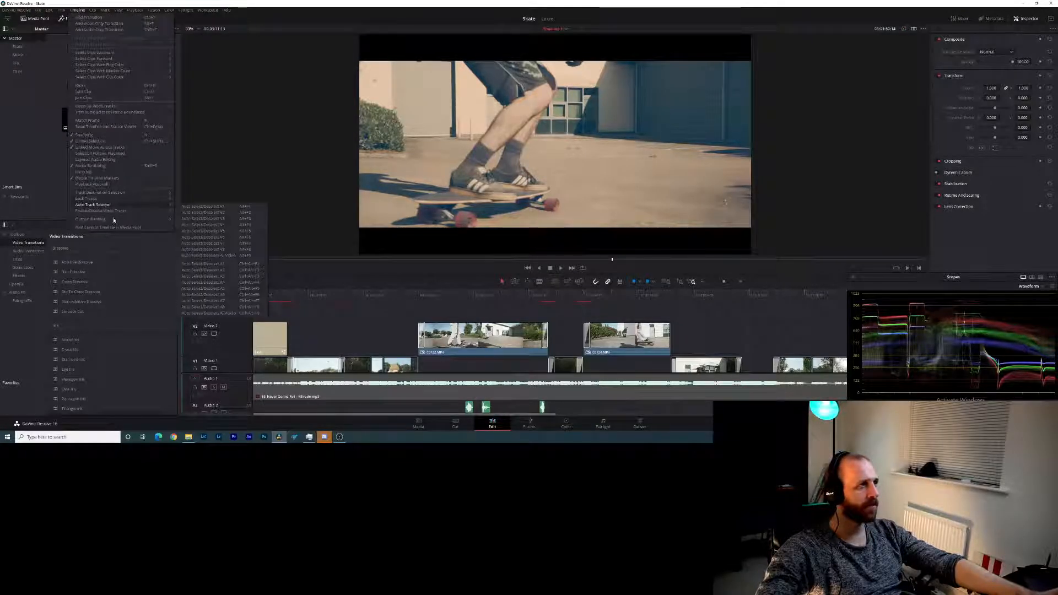
{"action": "mouse_move", "coordinate": [165, 222]}
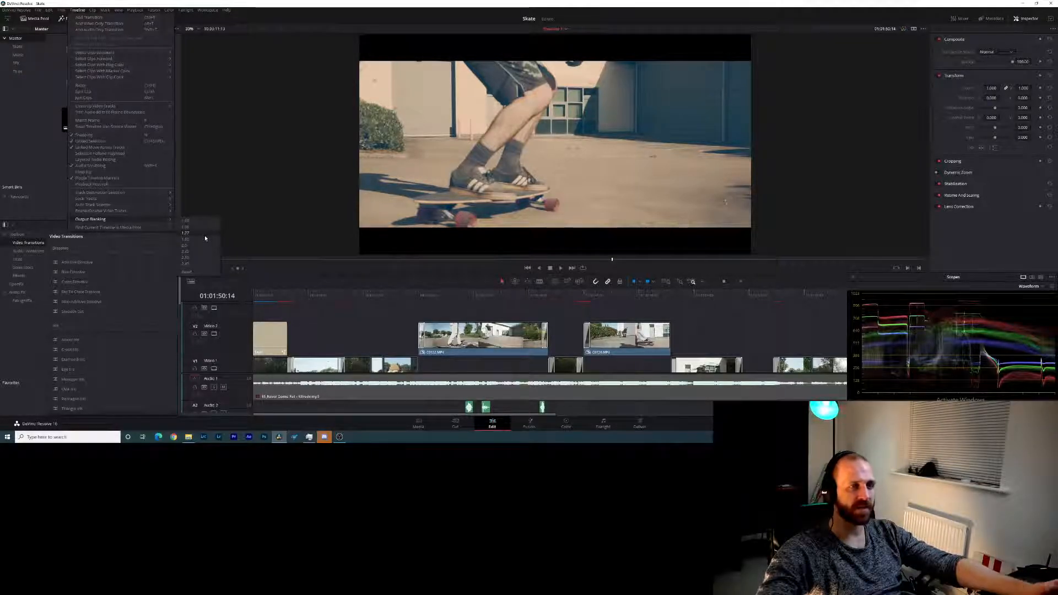
{"action": "left_click", "coordinate": [206, 249]}
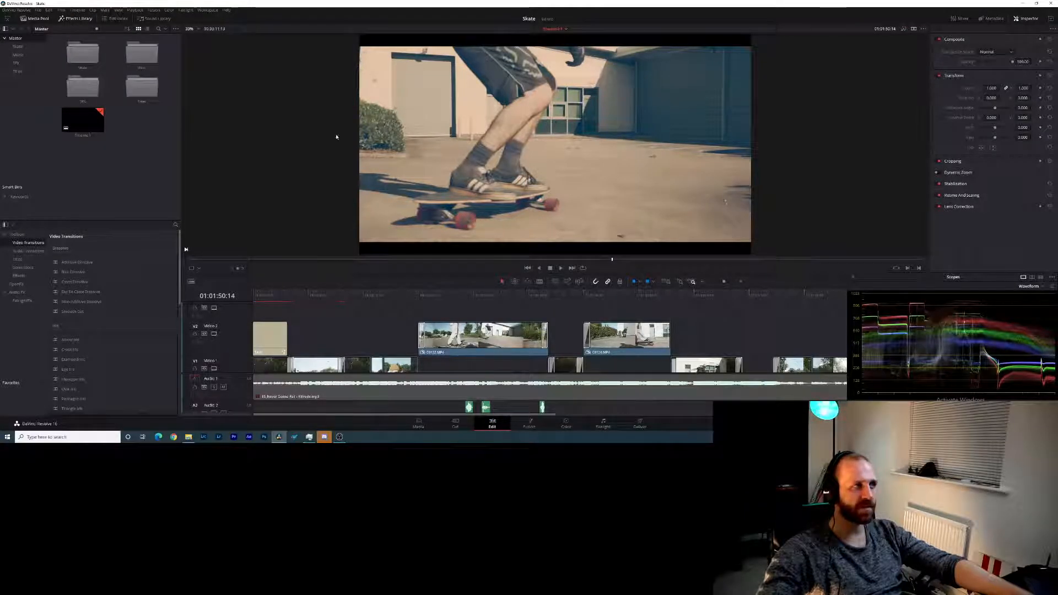
{"action": "left_click", "coordinate": [75, 10]}
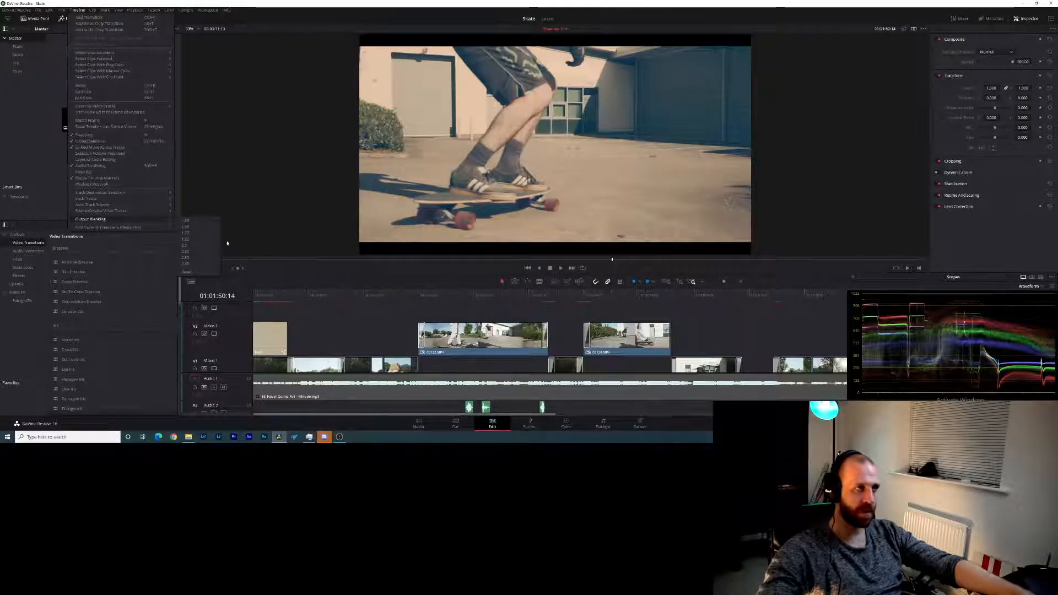
{"action": "left_click", "coordinate": [200, 251]}
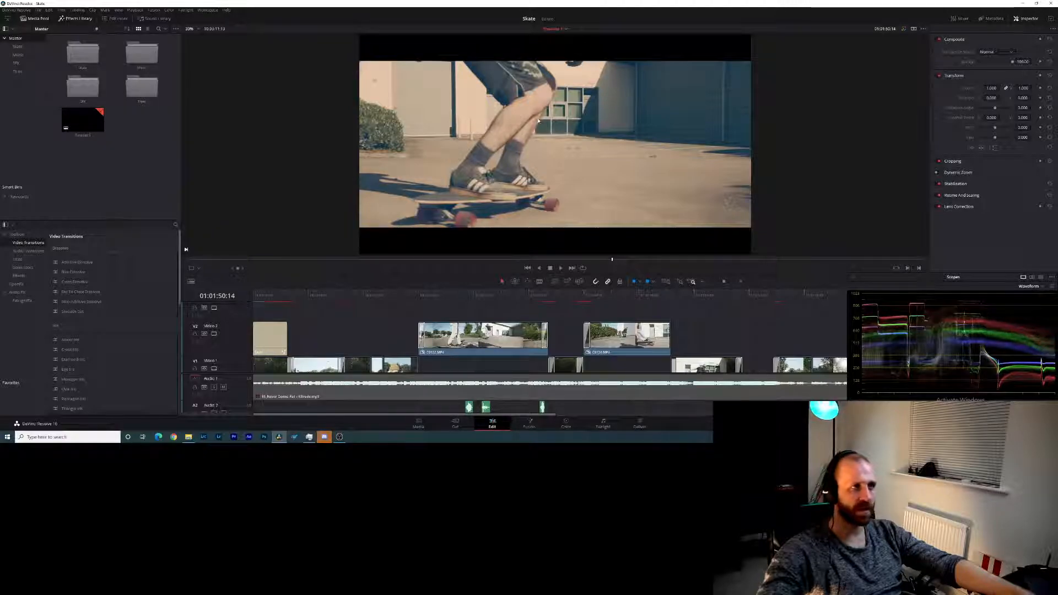
- Return to the Deliver page and play the letterboxed edit from the opening title into the first skating clip
{"action": "left_click", "coordinate": [639, 423]}
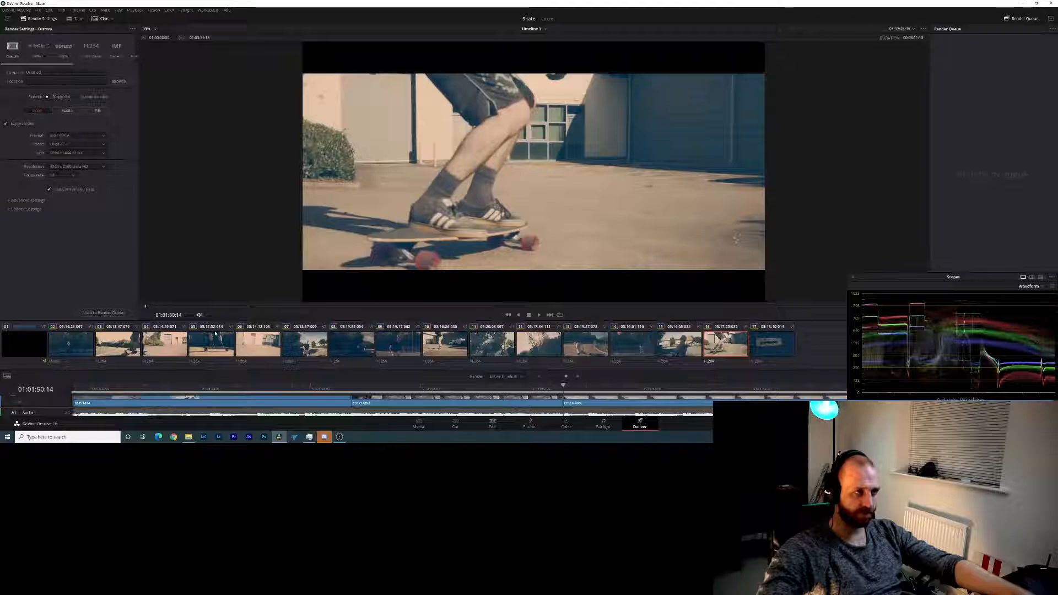
{"action": "key", "text": "space"}
{"action": "key", "text": "space"}
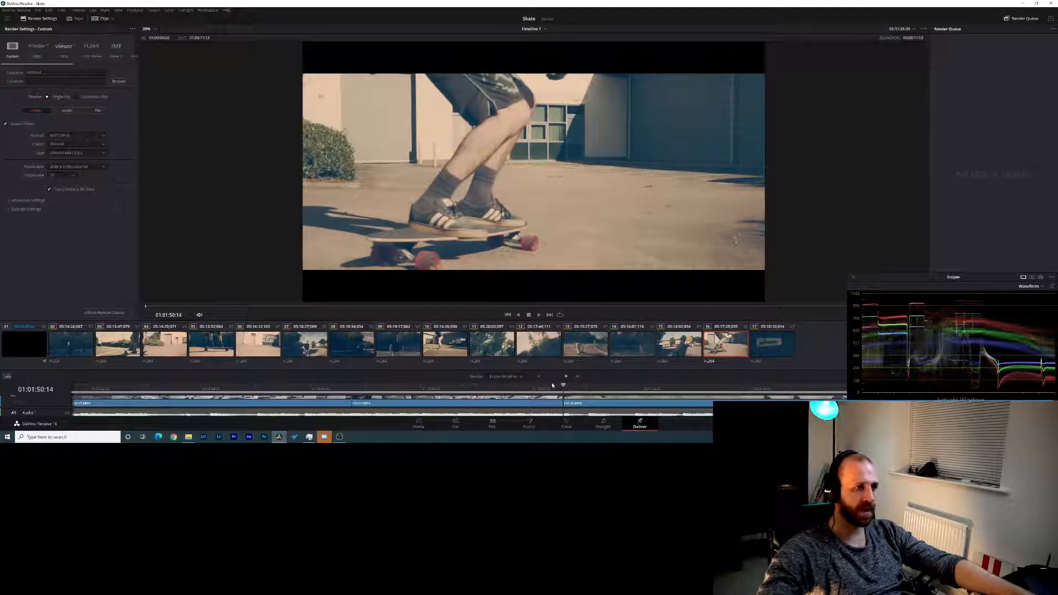
{"action": "left_click_drag", "start_coordinate": [561, 386], "coordinate": [534, 379]}
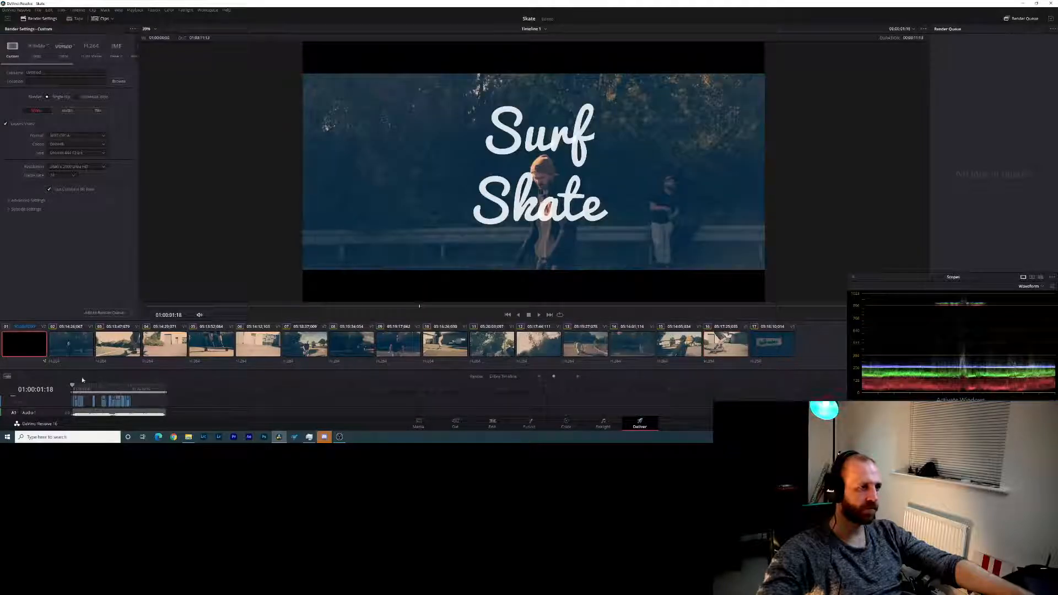
{"action": "left_click", "coordinate": [579, 376]}
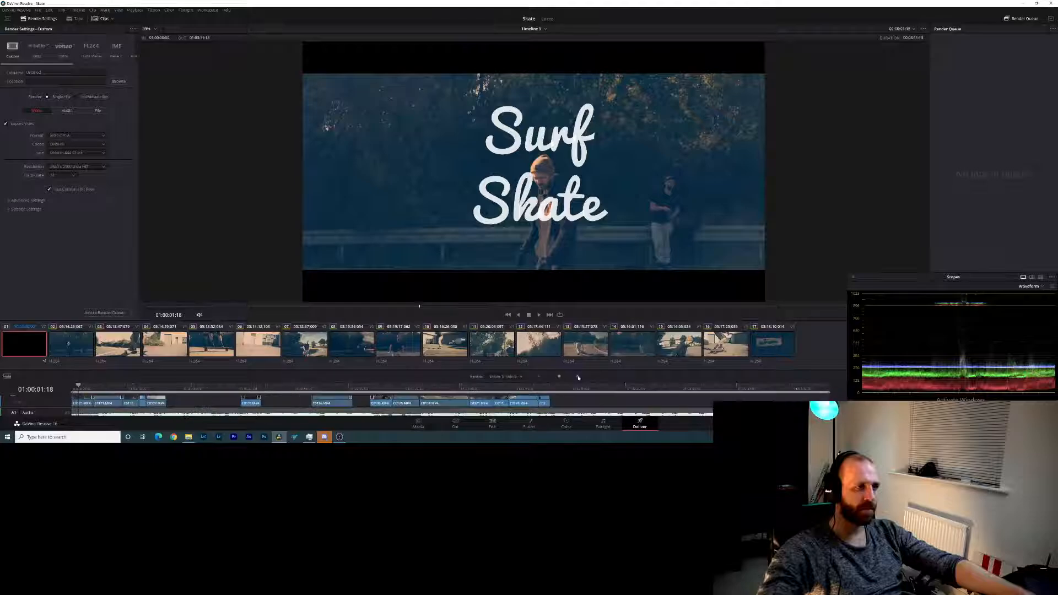
{"action": "left_click", "coordinate": [539, 317]}
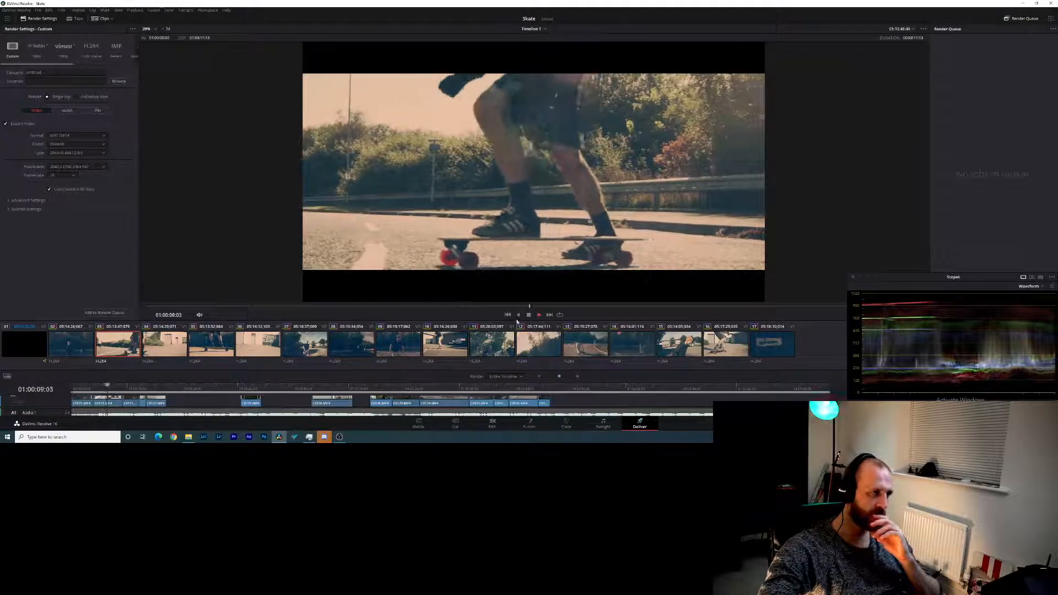
{"action": "left_click", "coordinate": [530, 316]}
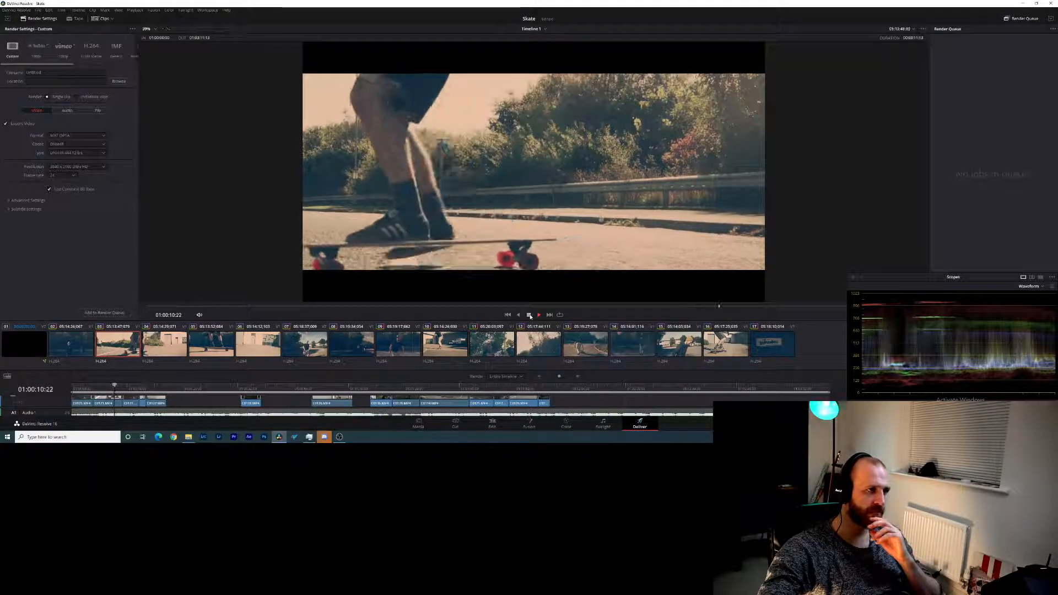
- Enlarge the Deliver page's timeline area to expose the audio tracks and put the playhead back at the timeline start
{"action": "left_click_drag", "start_coordinate": [290, 307], "coordinate": [109, 310]}
{"action": "key", "text": "shift+Left"}
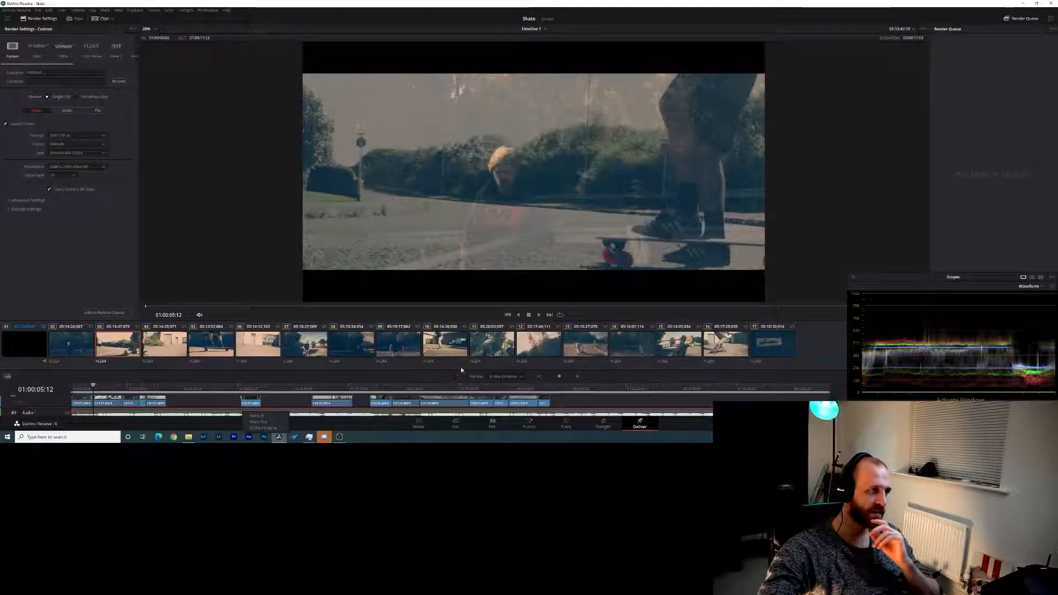
{"action": "left_click_drag", "start_coordinate": [456, 371], "coordinate": [457, 313]}
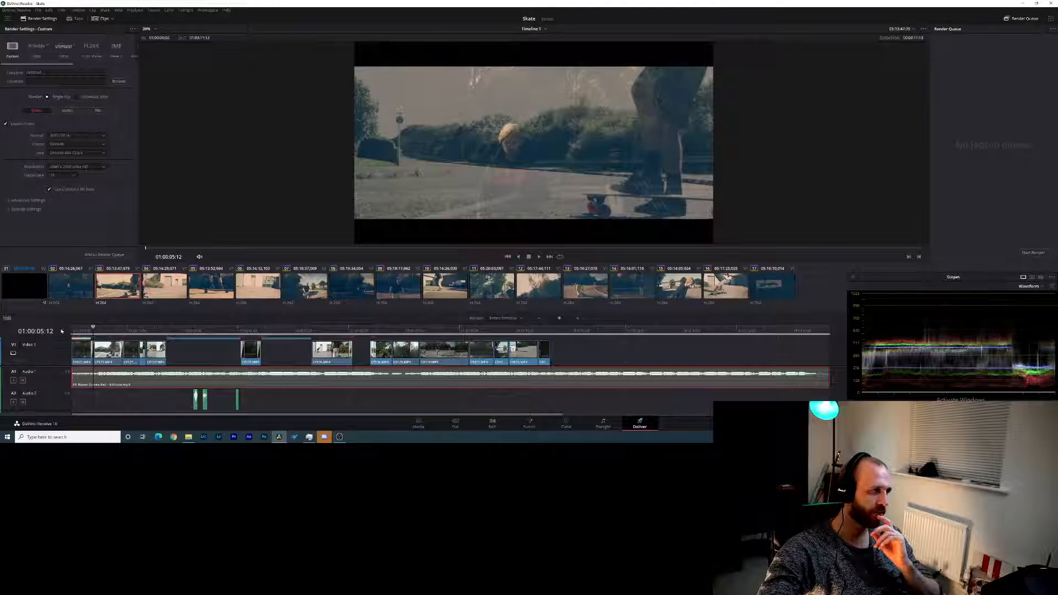
{"action": "left_click_drag", "start_coordinate": [91, 330], "coordinate": [59, 335]}
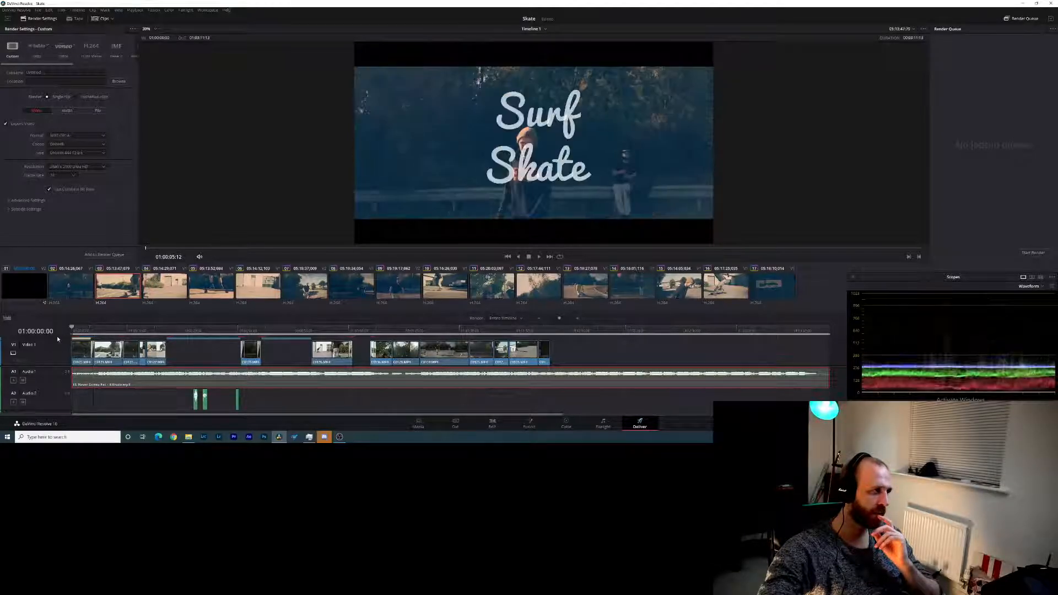
- Re-enable the music clip on Audio 1 from the Edit page and go back to the Deliver page
{"action": "right_click", "coordinate": [148, 385]}
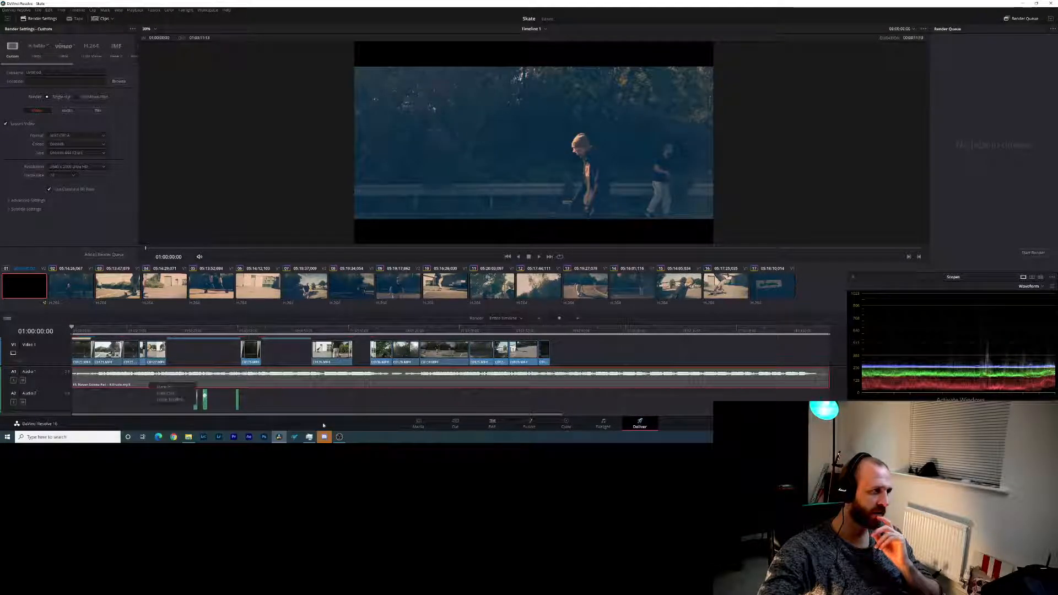
{"action": "left_click", "coordinate": [454, 424]}
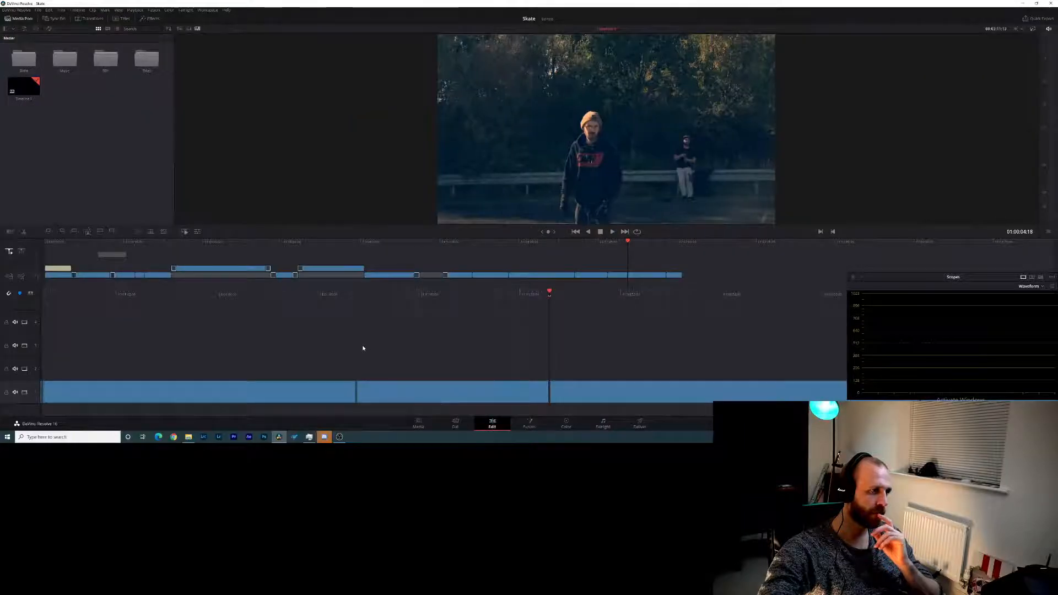
{"action": "right_click", "coordinate": [374, 392]}
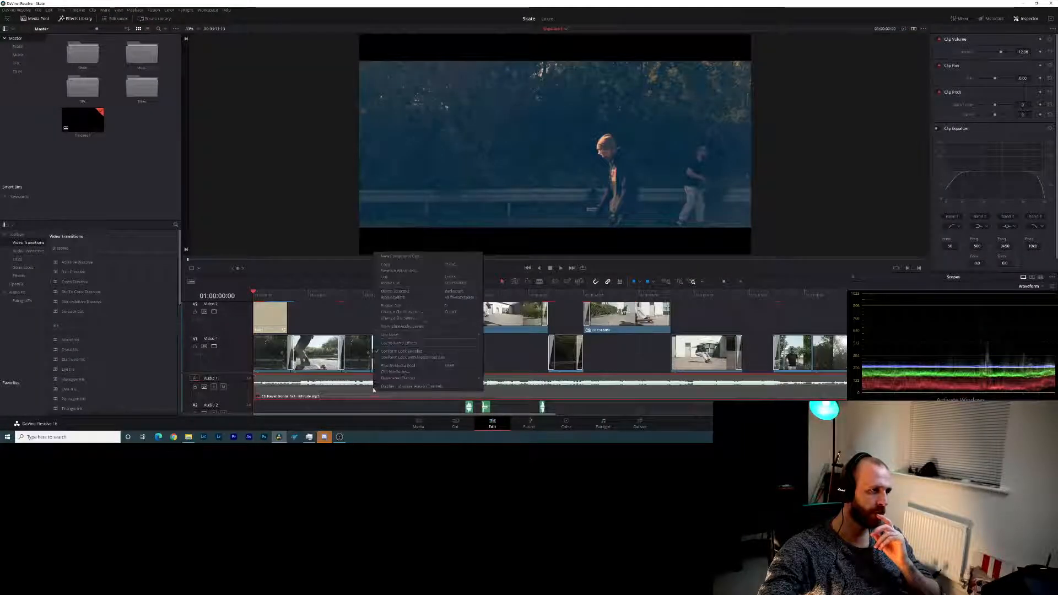
{"action": "left_click", "coordinate": [399, 306]}
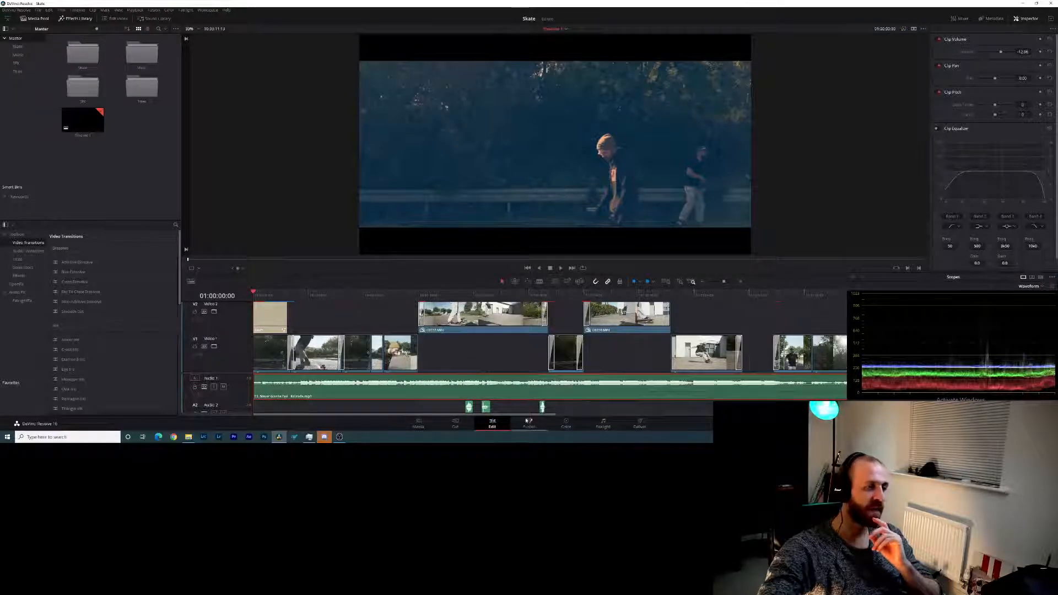
{"action": "left_click", "coordinate": [639, 423]}
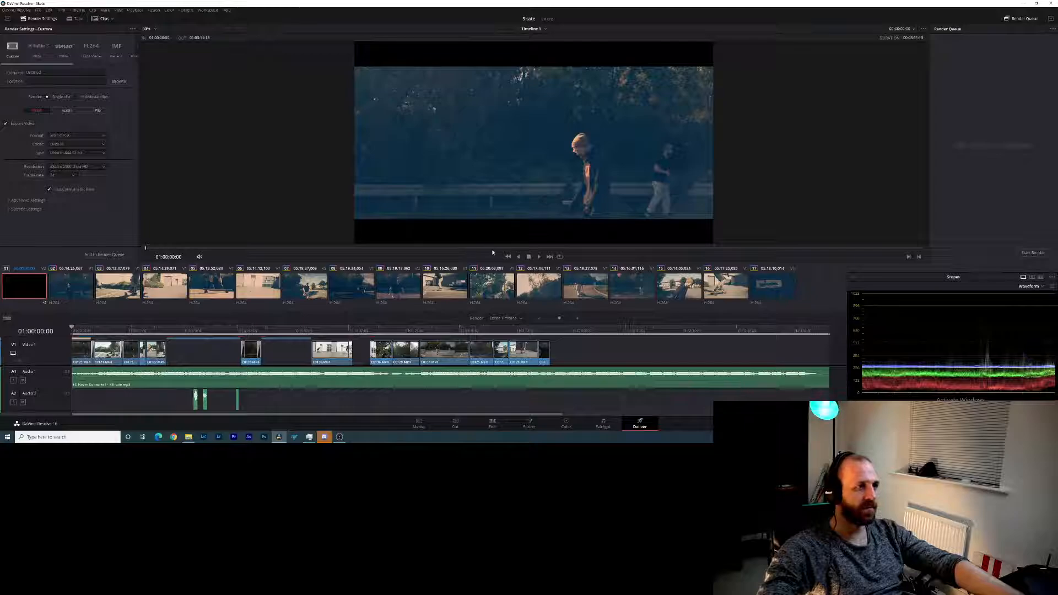
- Enlarge the Deliver viewer, play the edit from the beginning and return the playhead to the timeline start
{"action": "left_click_drag", "start_coordinate": [504, 263], "coordinate": [504, 322]}
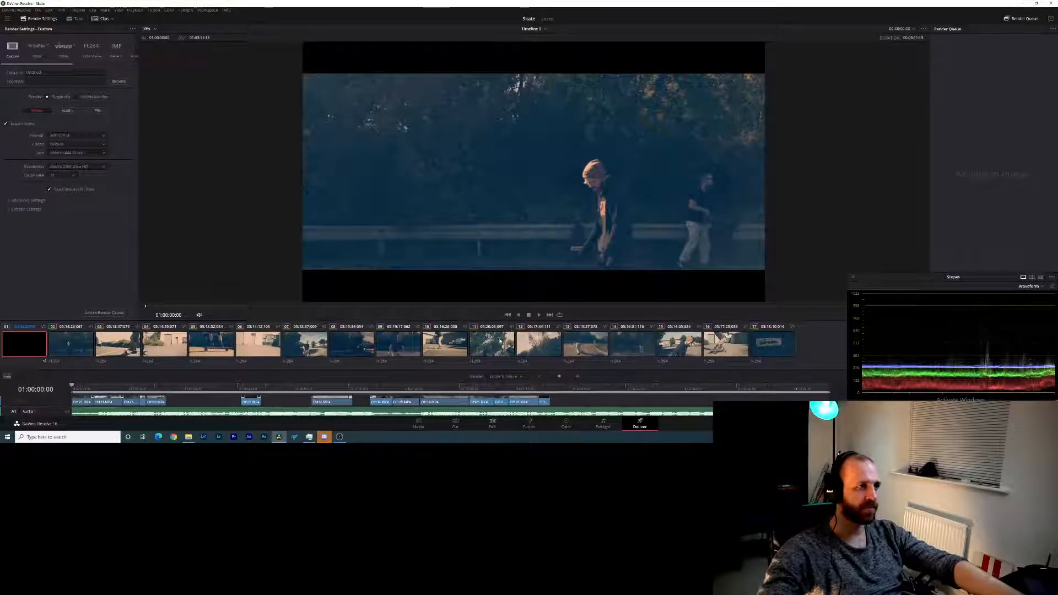
{"action": "left_click", "coordinate": [537, 315]}
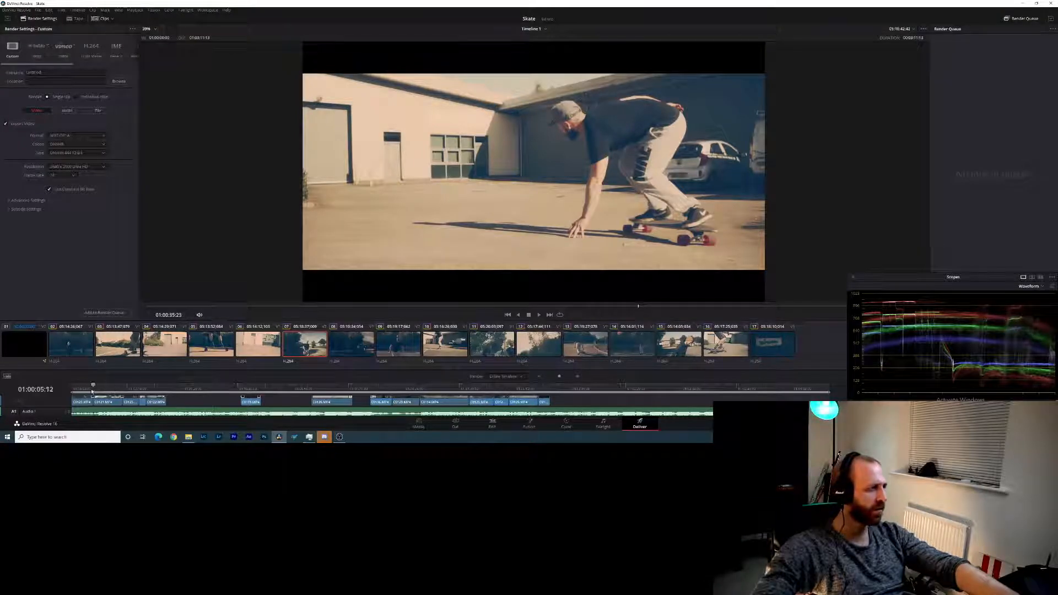
{"action": "key", "text": "Home"}
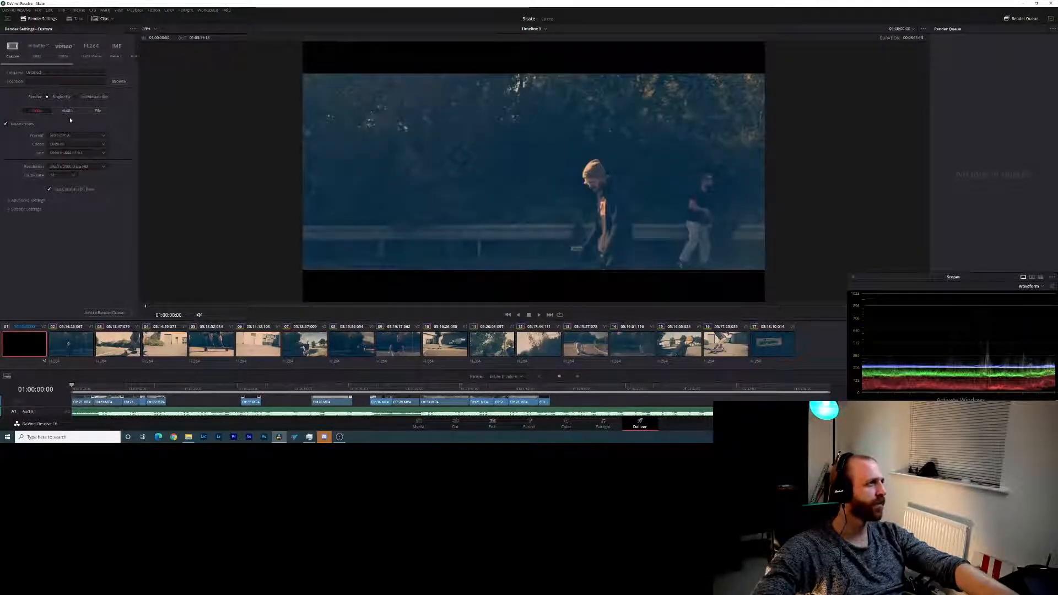
- Show the audio render settings on the Deliver page and open the Video and Audio I/O section of the system preferences
{"action": "left_click", "coordinate": [67, 110]}
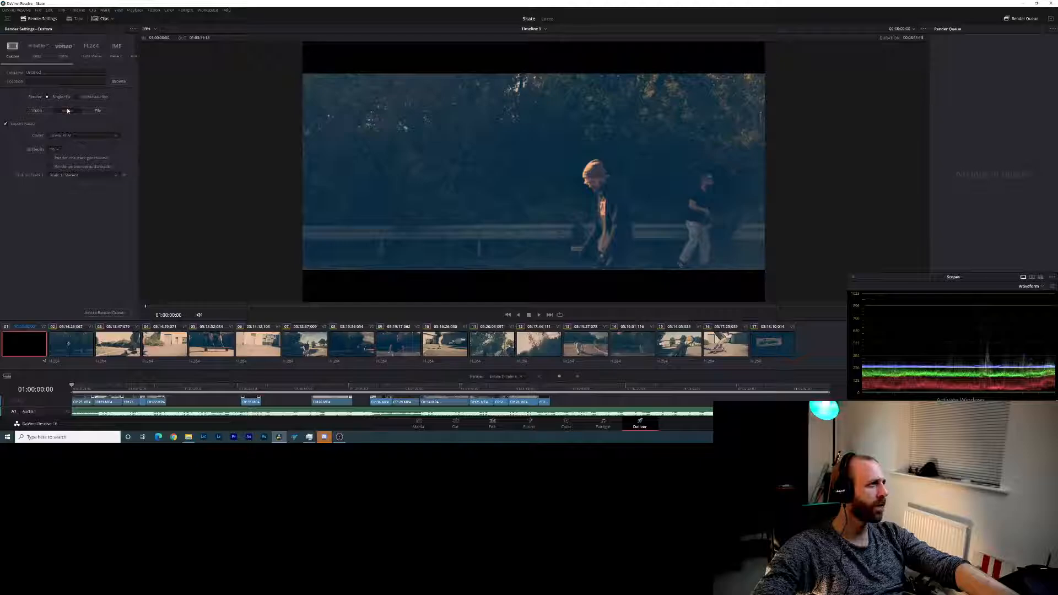
{"action": "left_click", "coordinate": [60, 11]}
{"action": "mouse_move", "coordinate": [47, 12]}
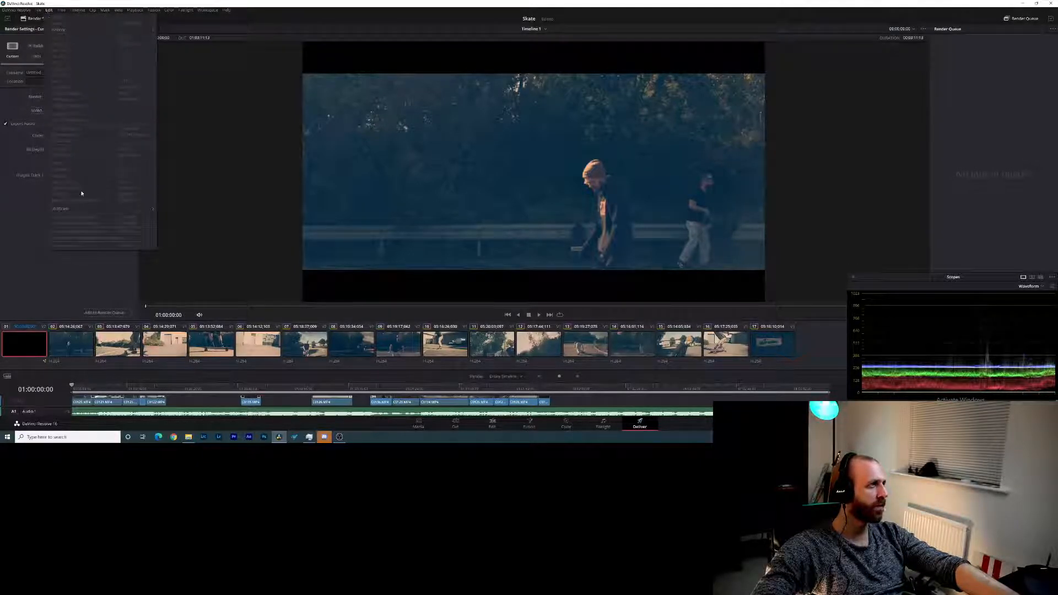
{"action": "left_click", "coordinate": [26, 10]}
{"action": "left_click", "coordinate": [22, 40]}
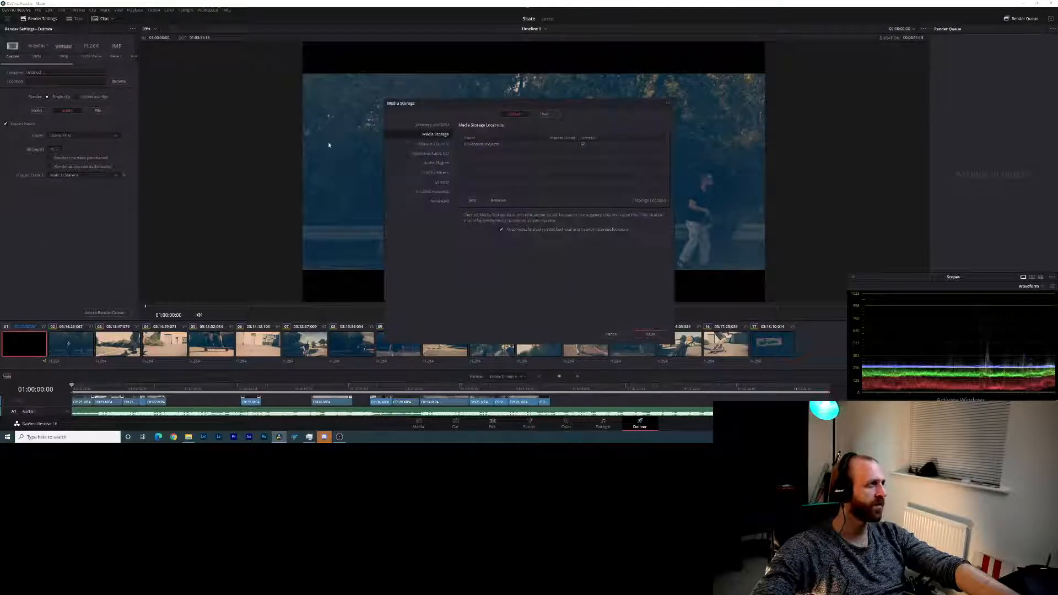
{"action": "left_click", "coordinate": [436, 163]}
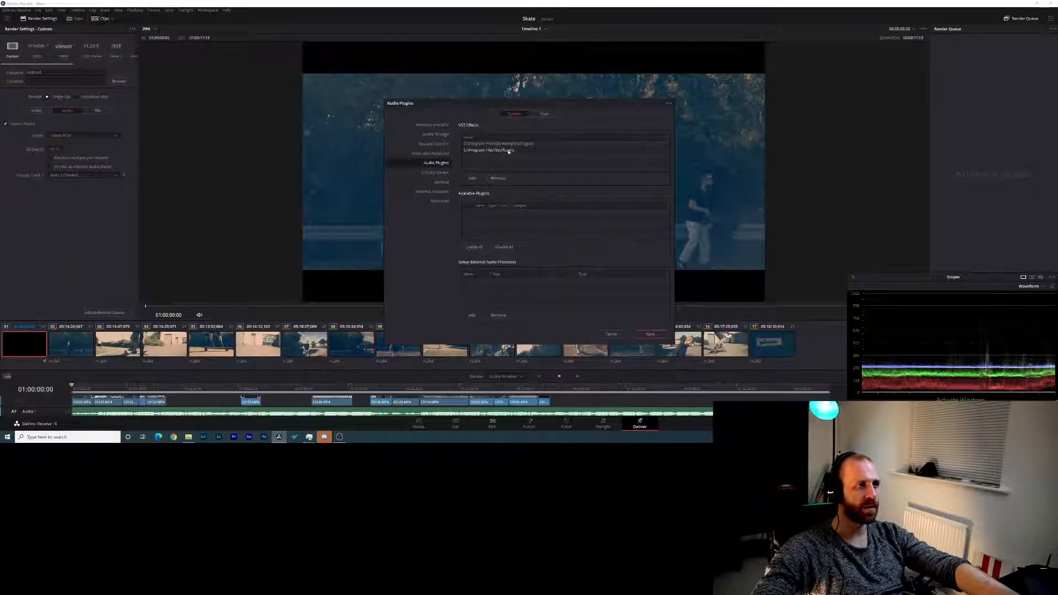
{"action": "left_click", "coordinate": [441, 154]}
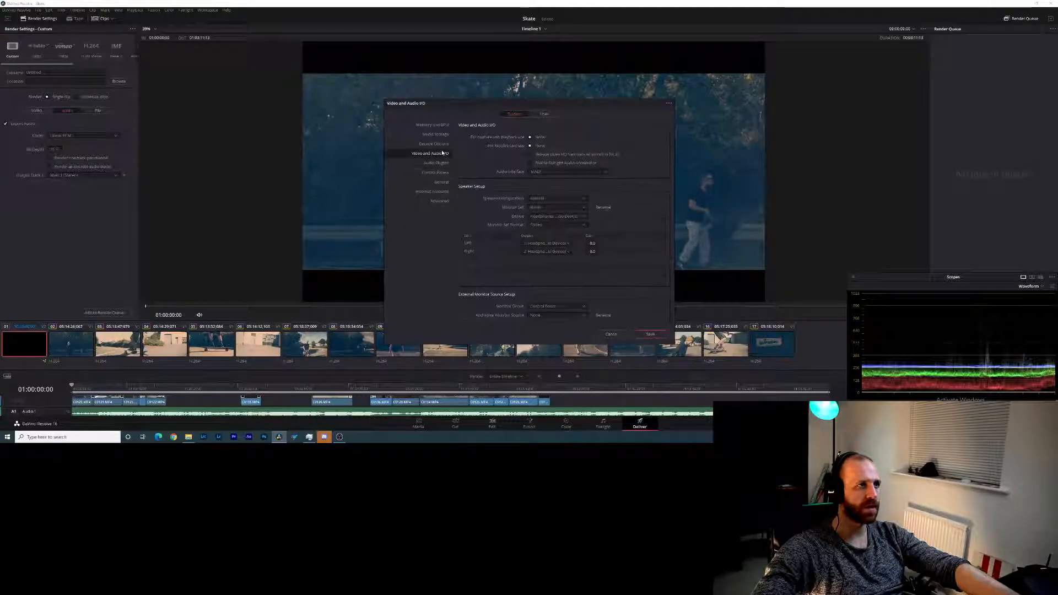
- Set the speaker device to Headphones (MONITOR BLUETOOTH Stereo), assign the right speaker to its output 2, and save the preferences
{"action": "left_click", "coordinate": [567, 216]}
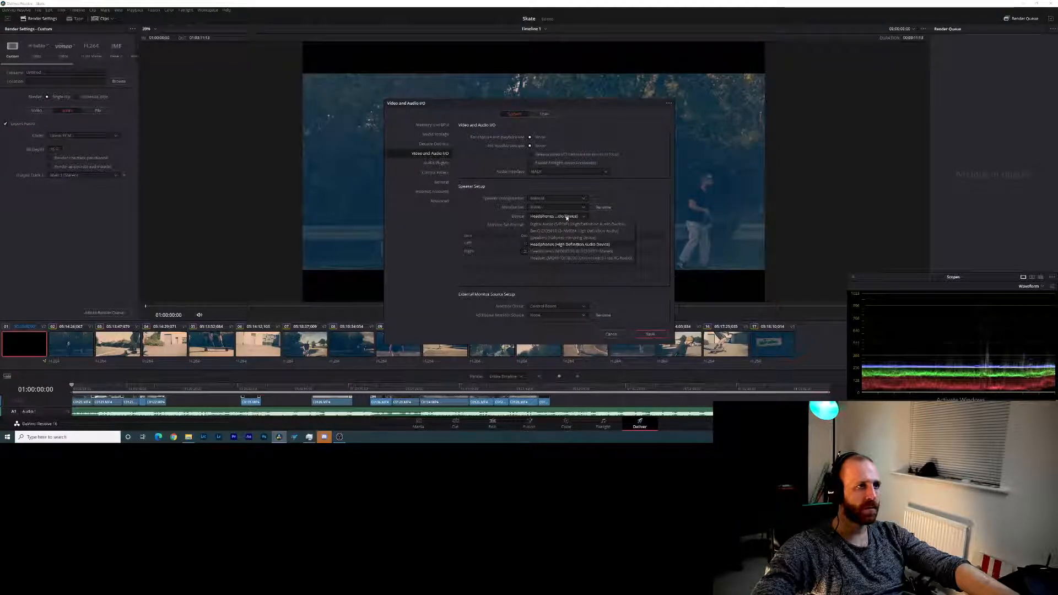
{"action": "left_click", "coordinate": [594, 244]}
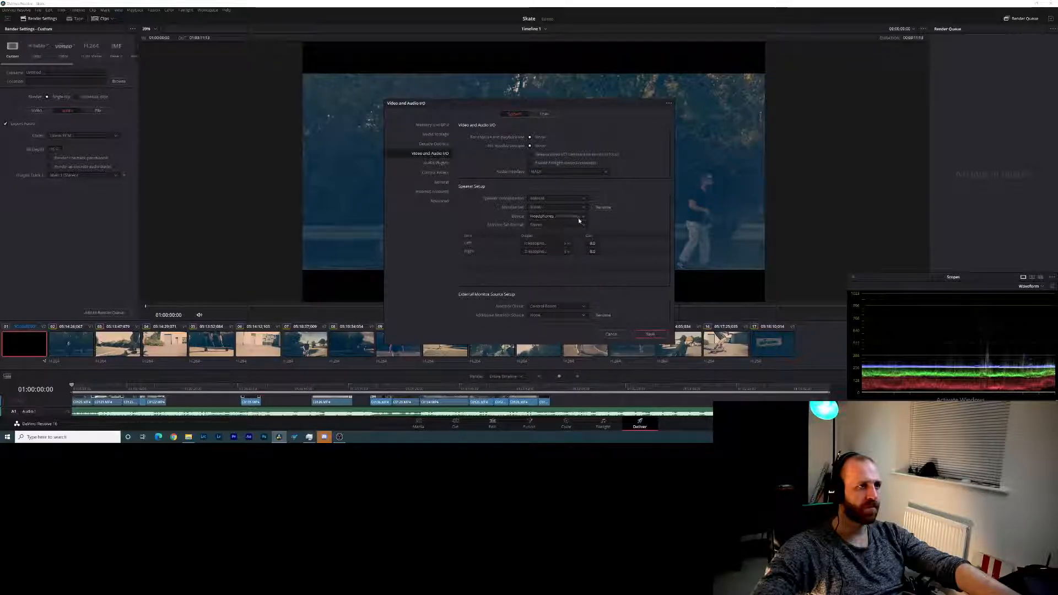
{"action": "left_click", "coordinate": [569, 244]}
{"action": "left_click", "coordinate": [565, 259]}
{"action": "left_click", "coordinate": [563, 251]}
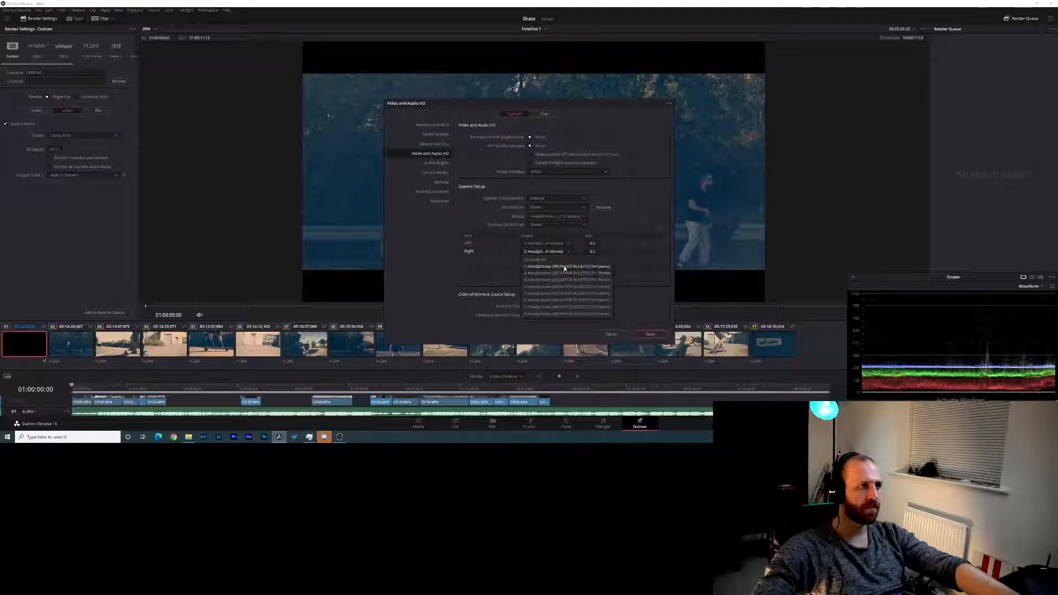
{"action": "left_click", "coordinate": [561, 273]}
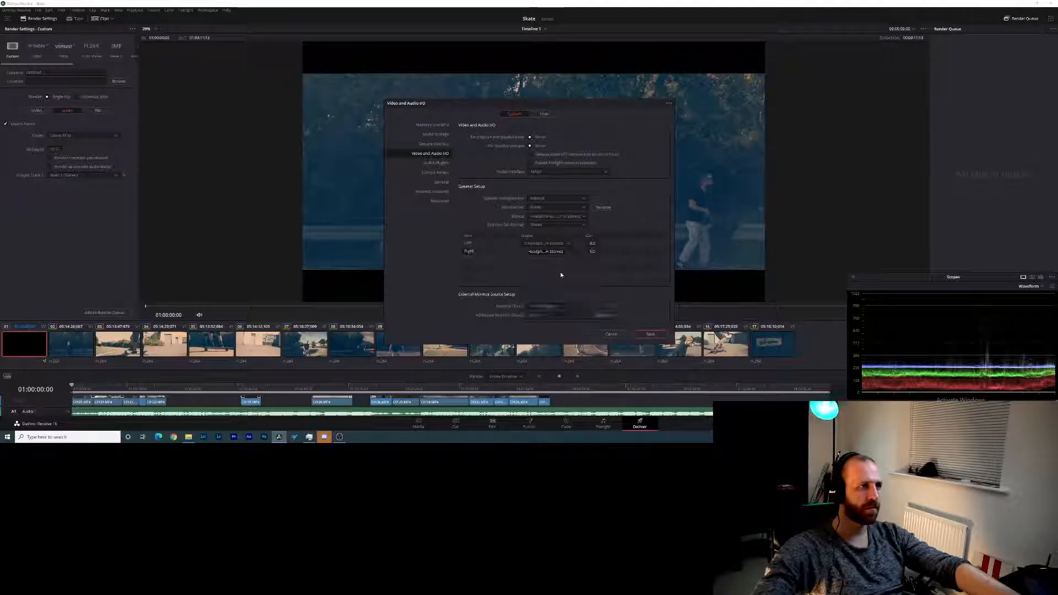
{"action": "left_click", "coordinate": [649, 335]}
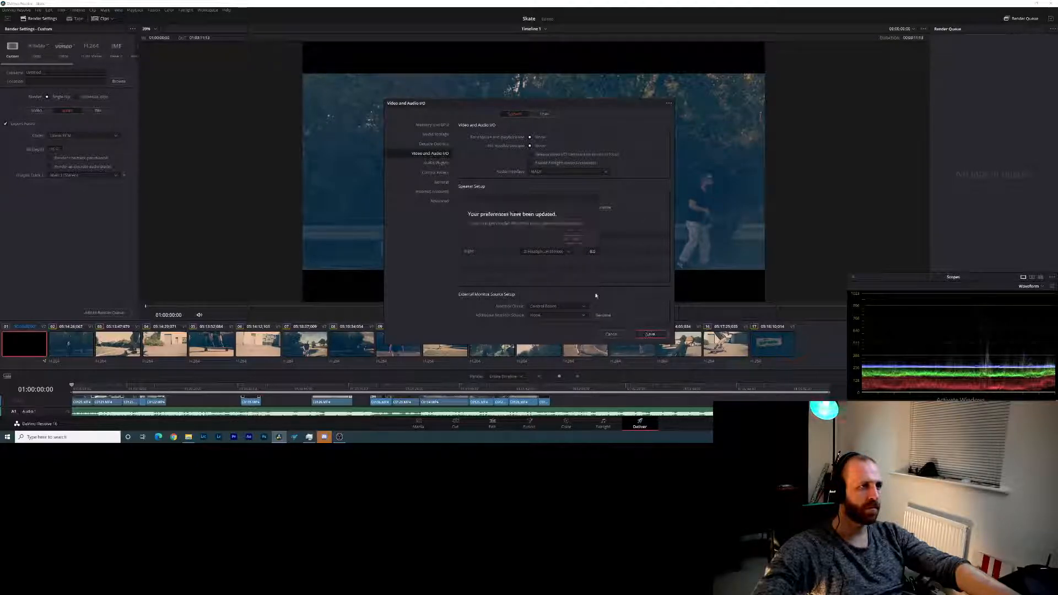
{"action": "left_click", "coordinate": [563, 241]}
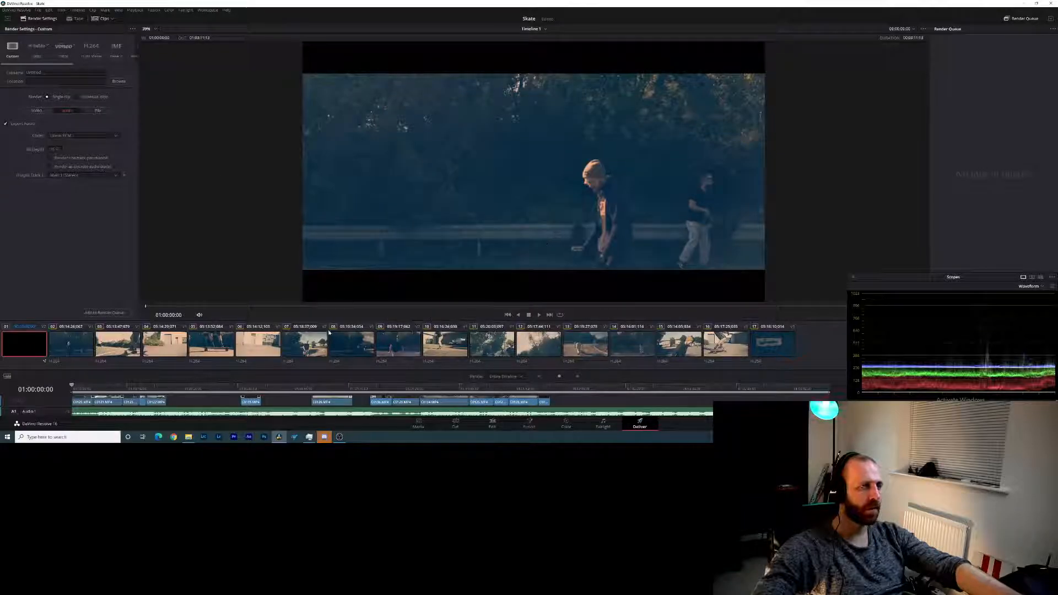
- Play the edit past its last clip on the Deliver page and close the floating scopes window
{"action": "key", "text": "space"}
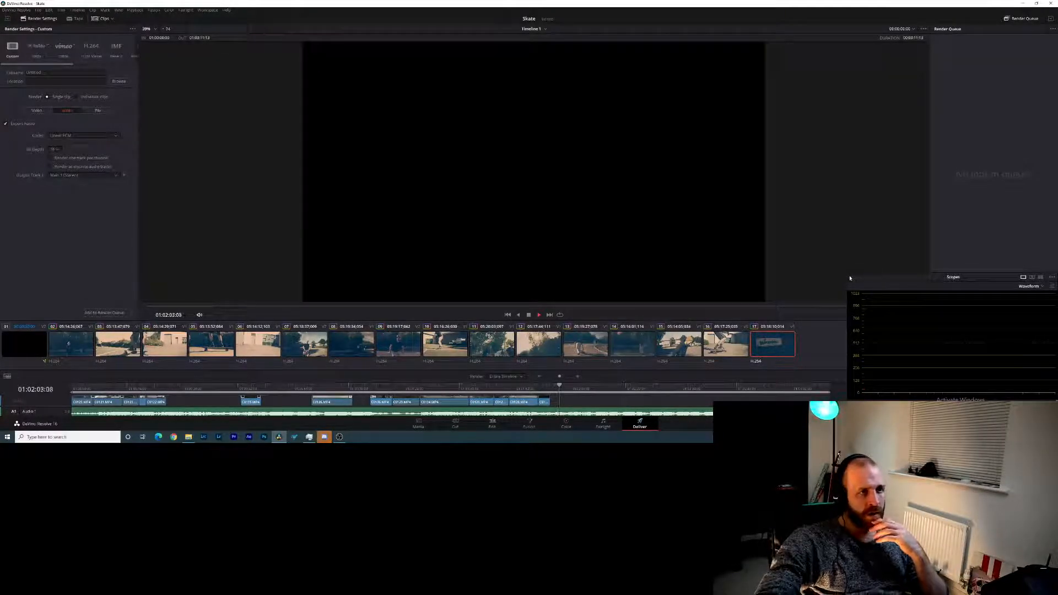
{"action": "left_click", "coordinate": [854, 279]}
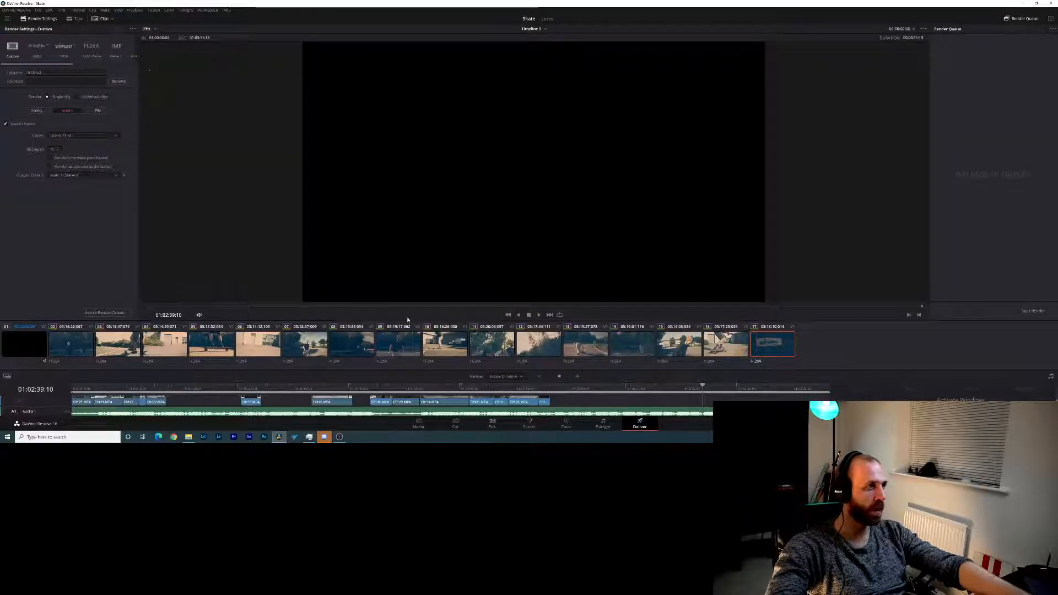
- On the Edit page, cut the Audio 1 music shortly after the last video clip and delete the leftover part
{"action": "left_click", "coordinate": [500, 428]}
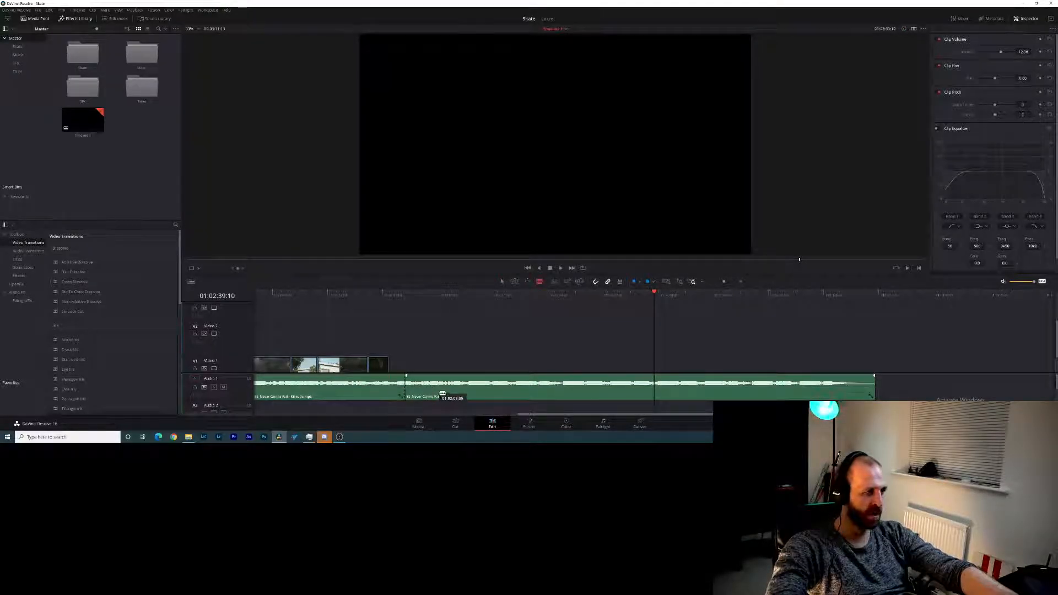
{"action": "key", "text": "a"}
{"action": "left_click", "coordinate": [435, 394]}
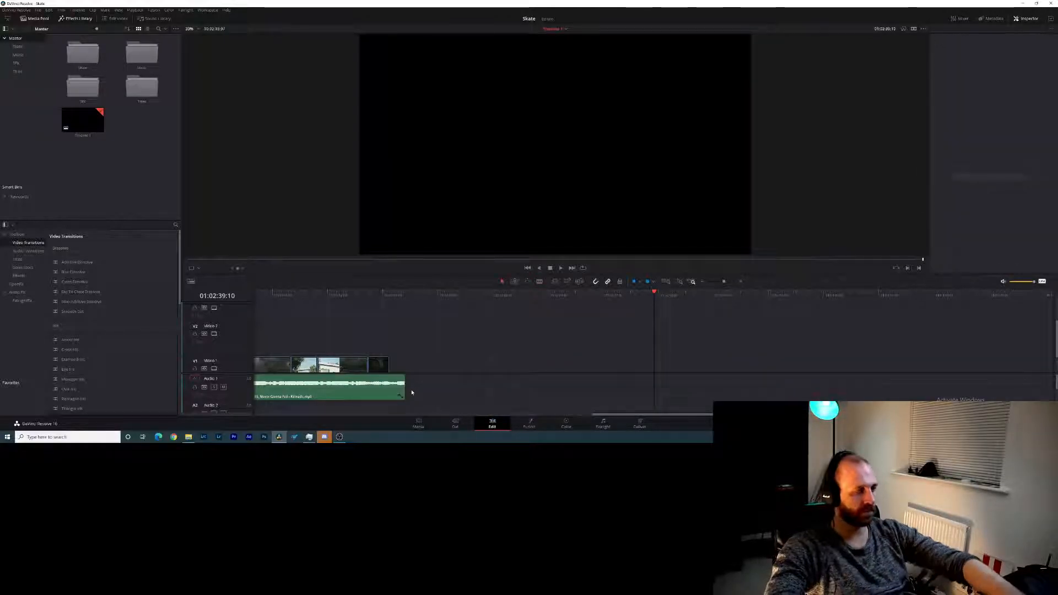
- Keyframe a fade-out on the music clip by holding its volume at 01:01:57:22 and lowering it to -100 at 01:02:03:08
{"action": "left_click", "coordinate": [394, 389]}
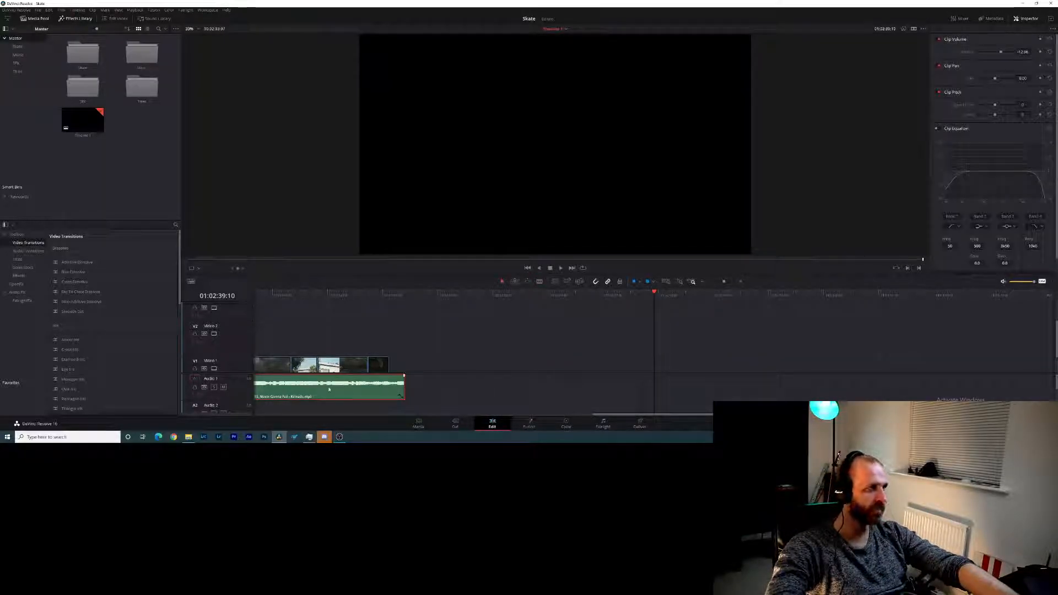
{"action": "double_click", "coordinate": [377, 394]}
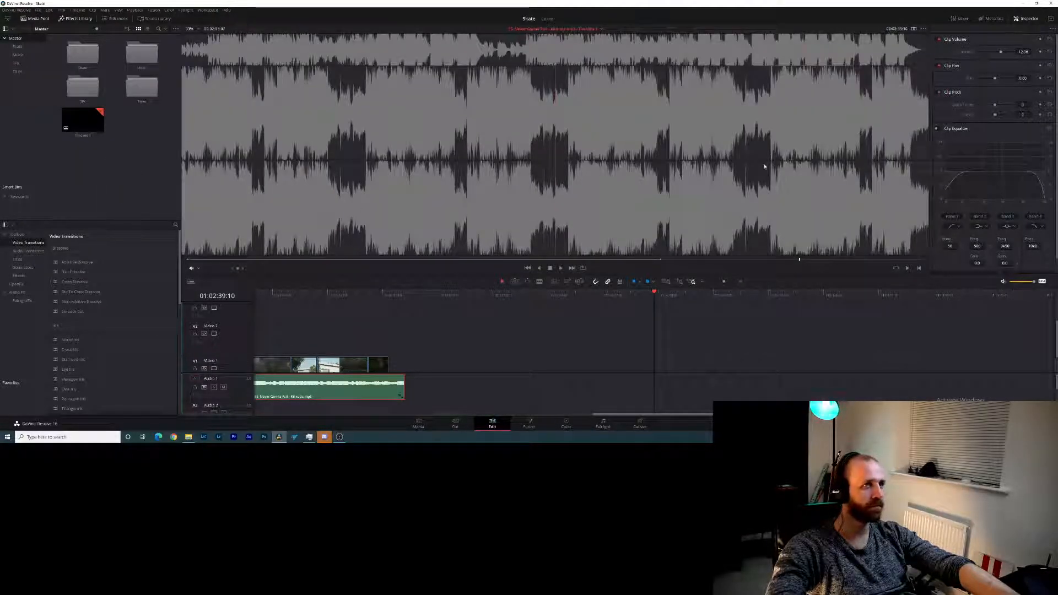
{"action": "left_click", "coordinate": [461, 404]}
{"action": "left_click", "coordinate": [387, 389]}
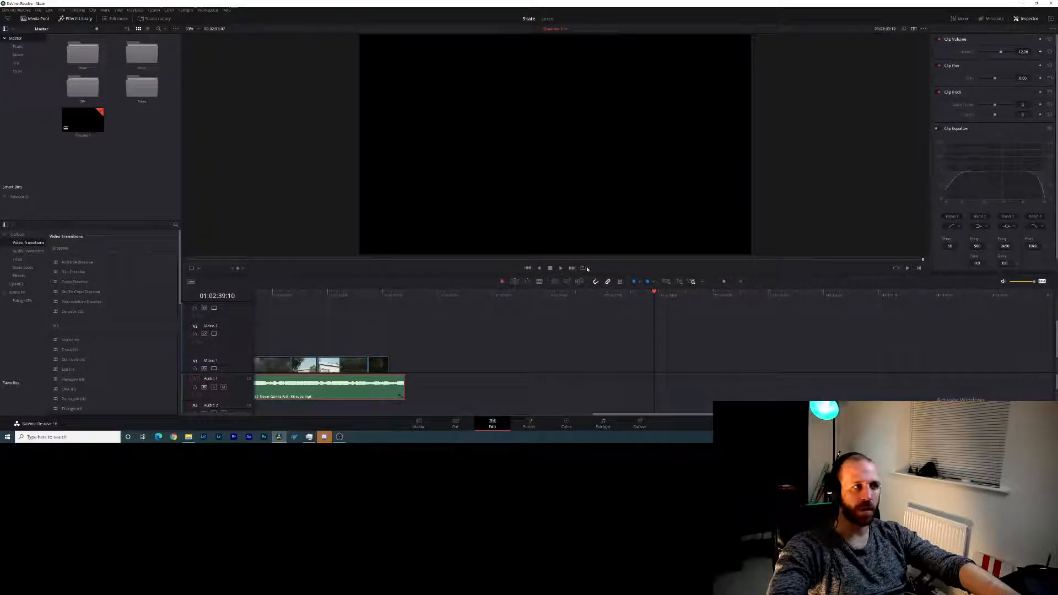
{"action": "left_click", "coordinate": [367, 294]}
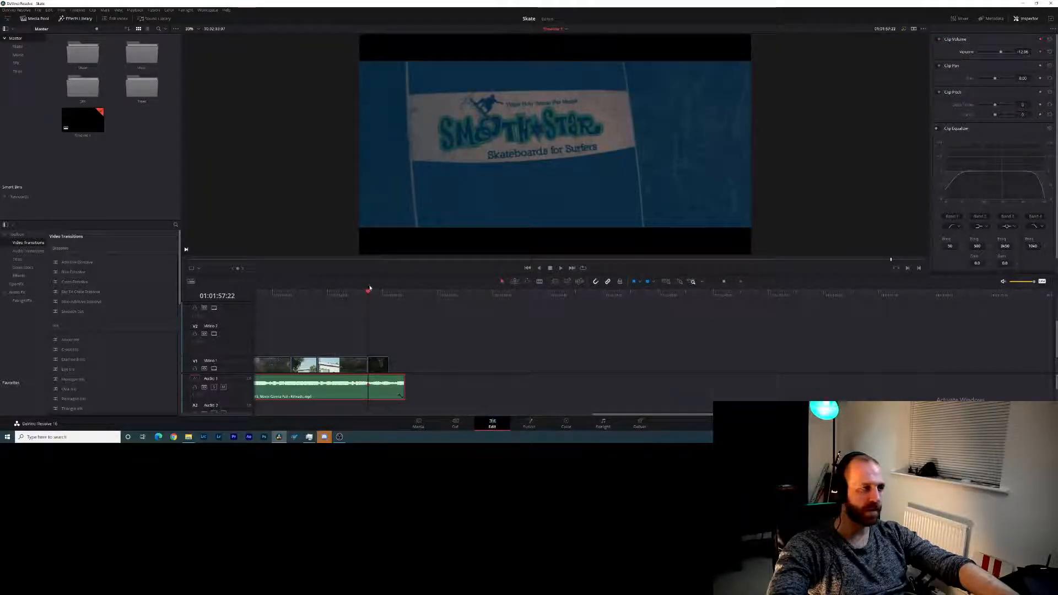
{"action": "left_click", "coordinate": [405, 294]}
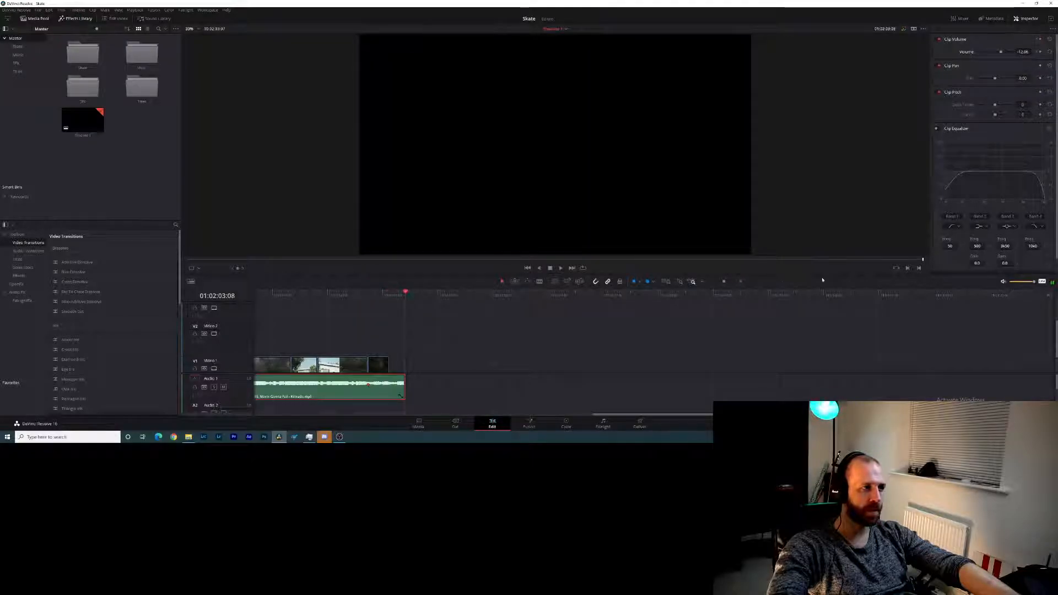
{"action": "left_click_drag", "start_coordinate": [1000, 52], "coordinate": [995, 52]}
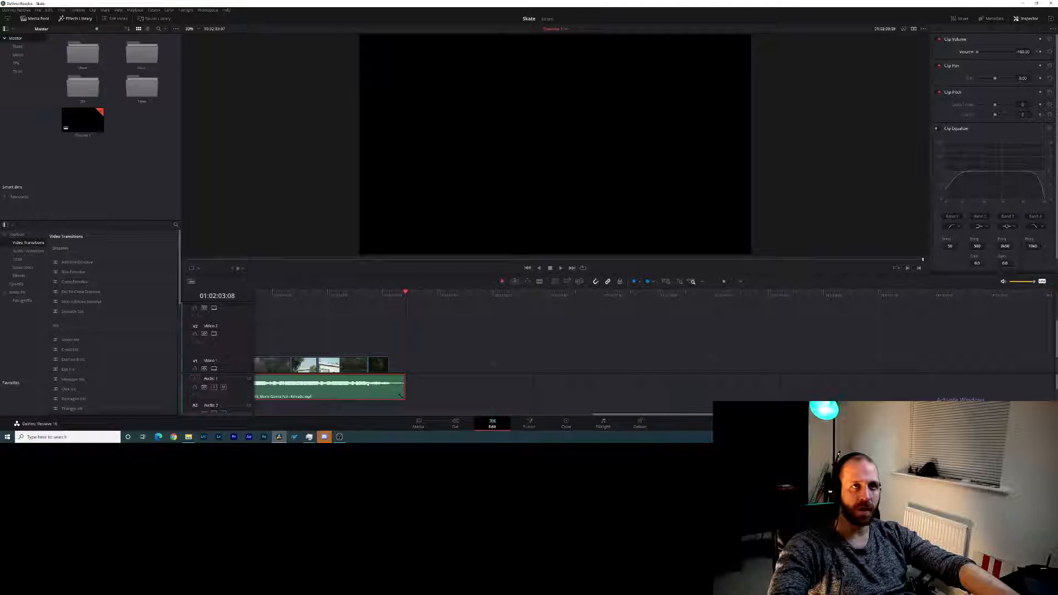
- Play the end of the timeline from 01:01:50:14 to listen to the music fade-out
{"action": "left_click", "coordinate": [317, 292]}
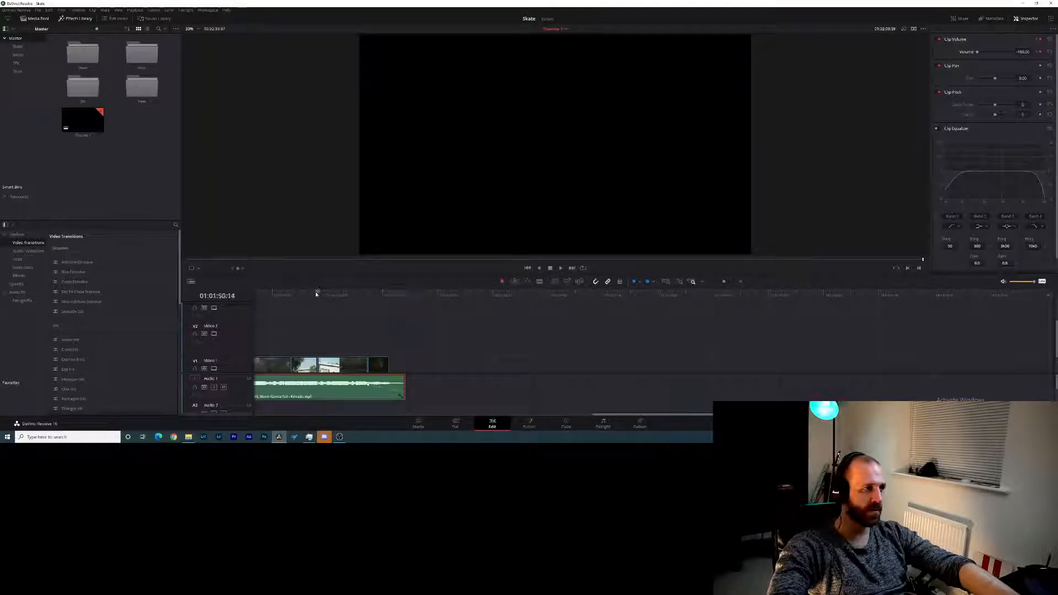
{"action": "key", "text": "space"}
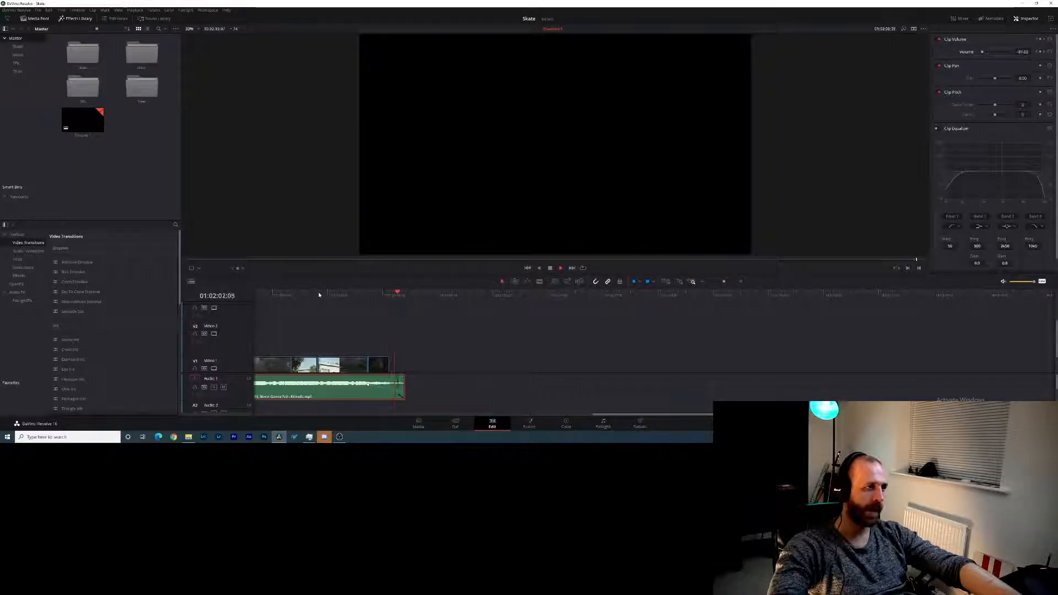
{"action": "key", "text": "space"}
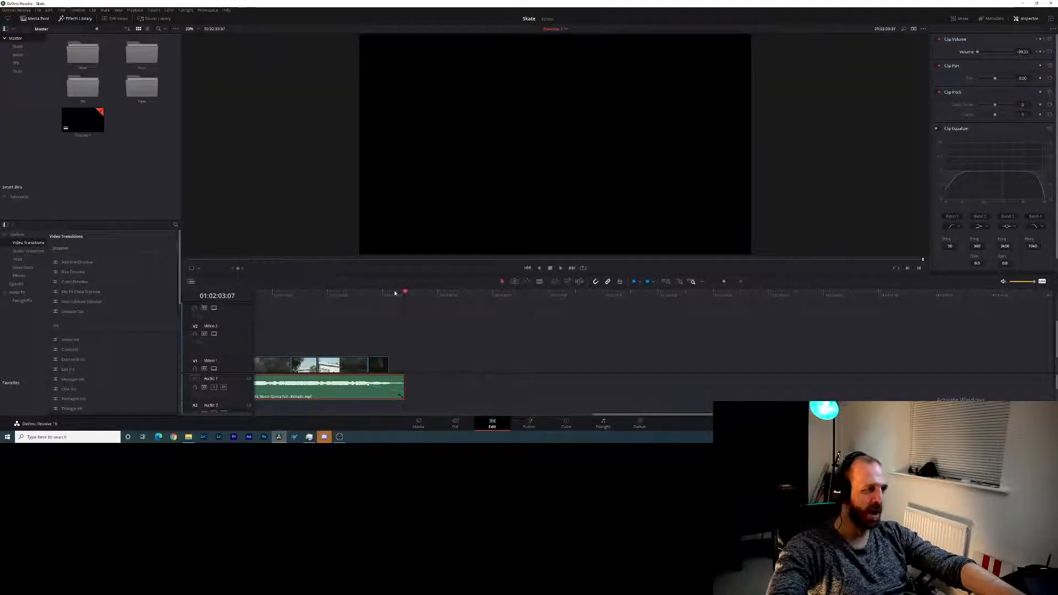
- Add a Cross Dissolve to the Video 1 cut near 01:01:41 and replay that closing section
{"action": "left_click_drag", "start_coordinate": [386, 295], "coordinate": [322, 310]}
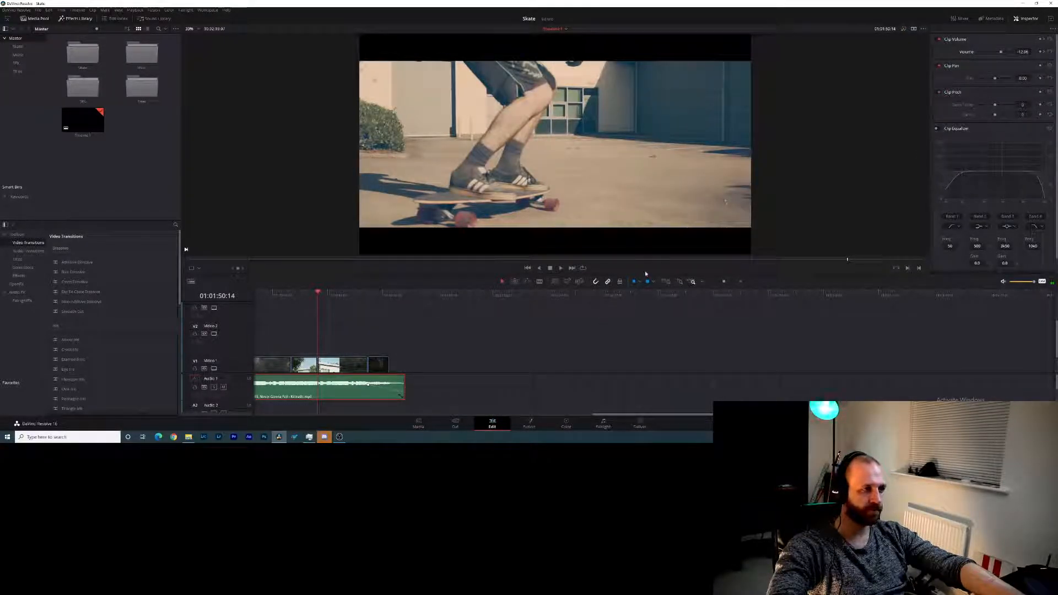
{"action": "left_click_drag", "start_coordinate": [724, 283], "coordinate": [721, 284]}
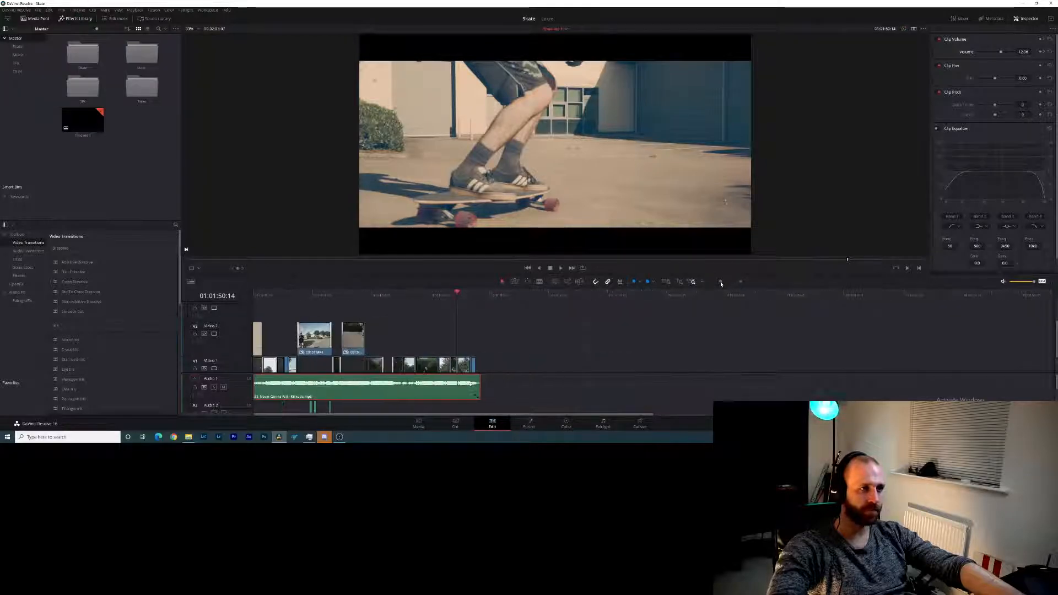
{"action": "left_click_drag", "start_coordinate": [456, 293], "coordinate": [410, 295]}
{"action": "key", "text": "space"}
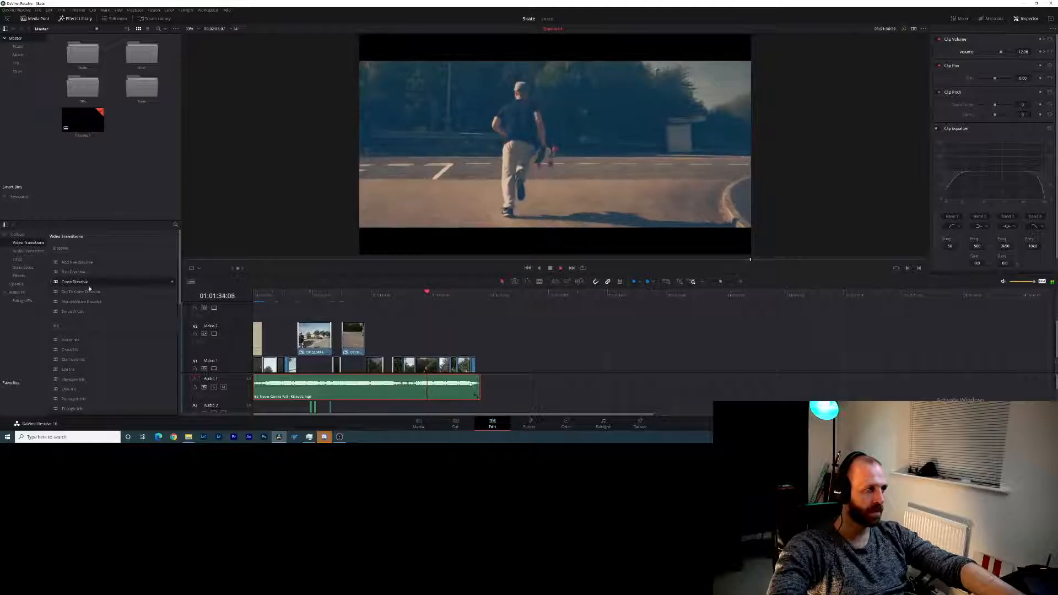
{"action": "left_click_drag", "start_coordinate": [90, 287], "coordinate": [440, 365]}
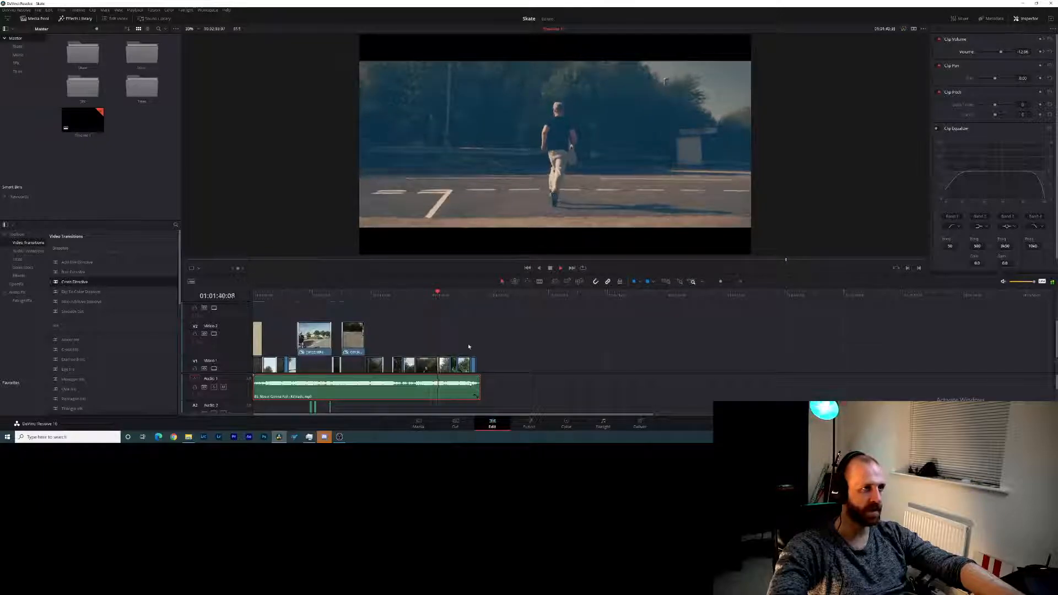
{"action": "left_click", "coordinate": [426, 293]}
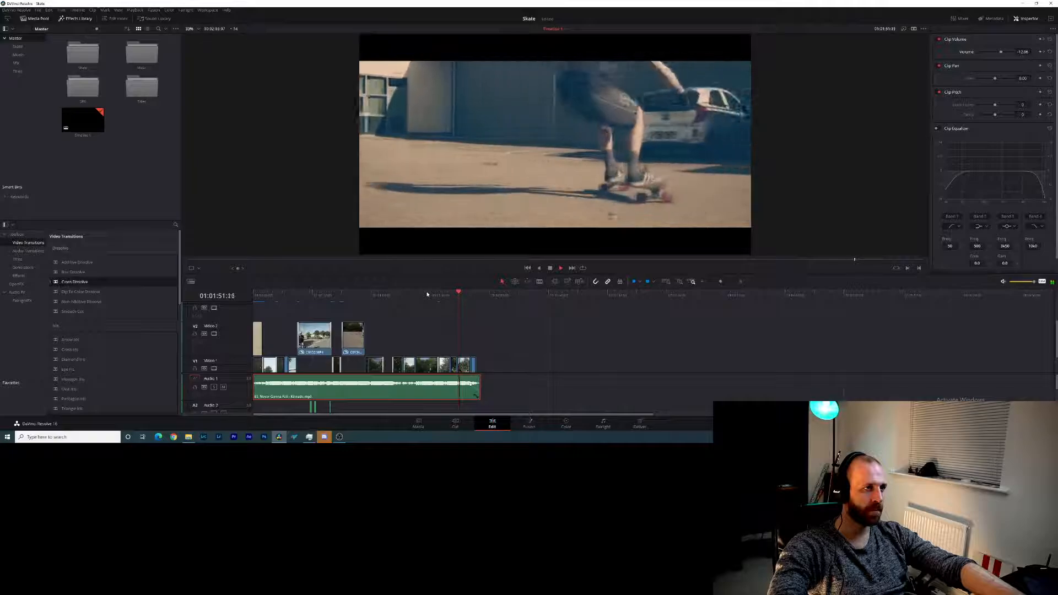
{"action": "key", "text": "space"}
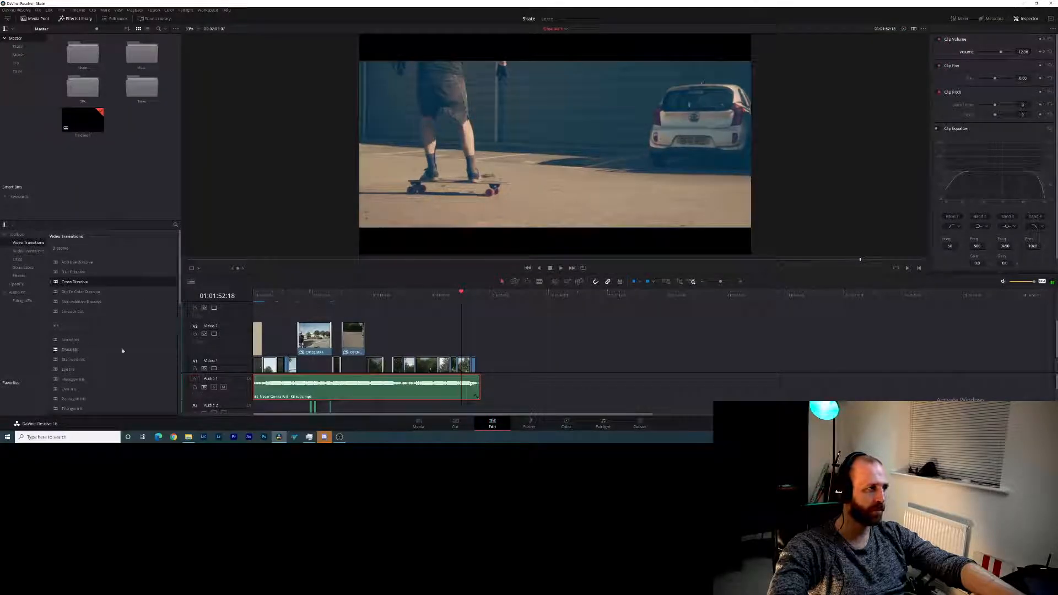
- Play the edit from the timeline start into the skateboard close-up, stop playback, and bring up Task Manager to check resource usage
{"action": "left_click", "coordinate": [404, 303]}
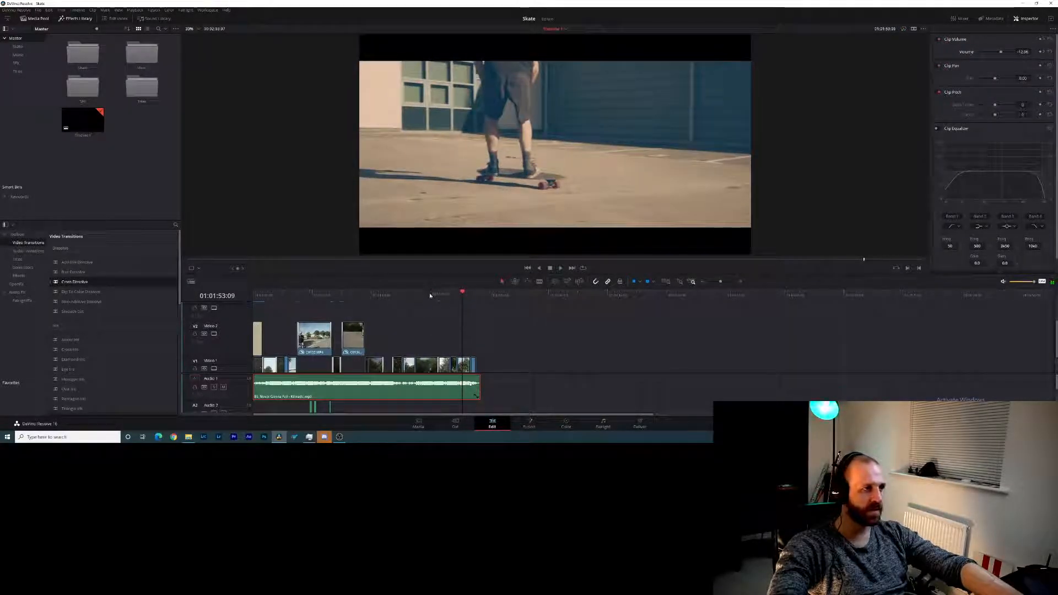
{"action": "left_click_drag", "start_coordinate": [404, 302], "coordinate": [233, 316]}
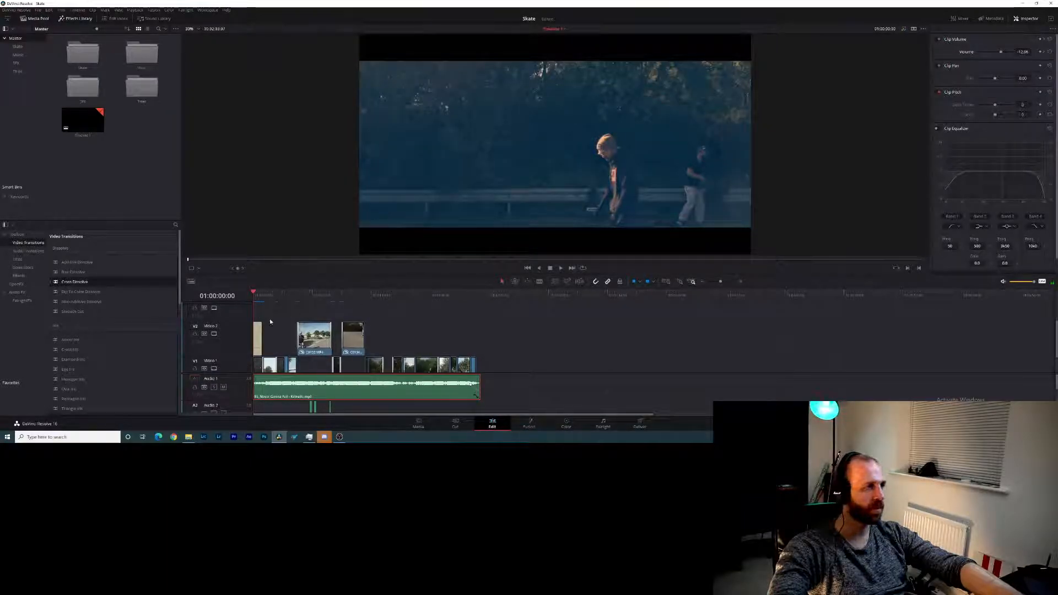
{"action": "key", "text": "space"}
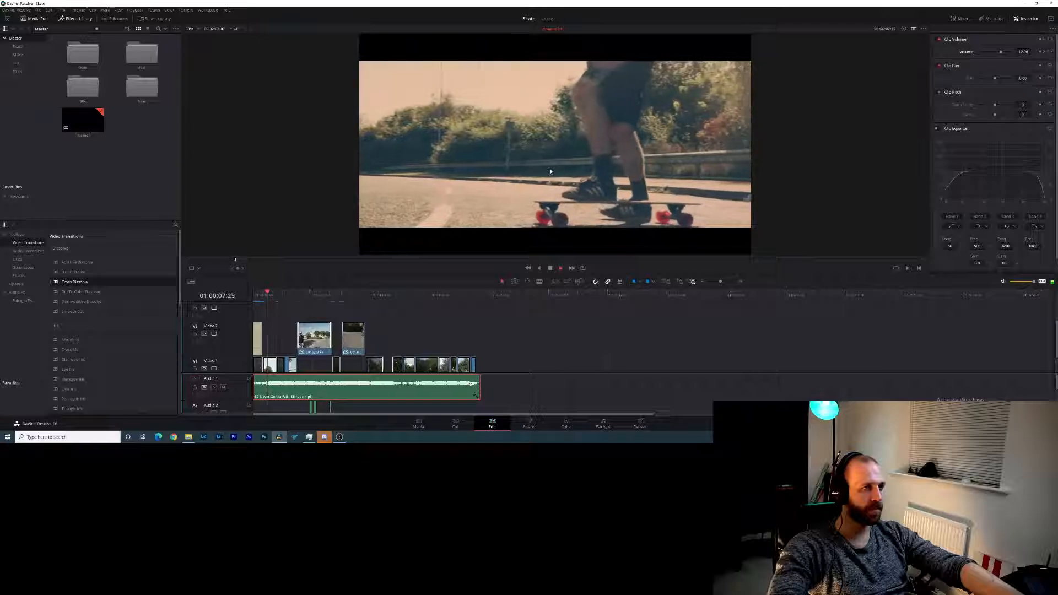
{"action": "key", "text": "space"}
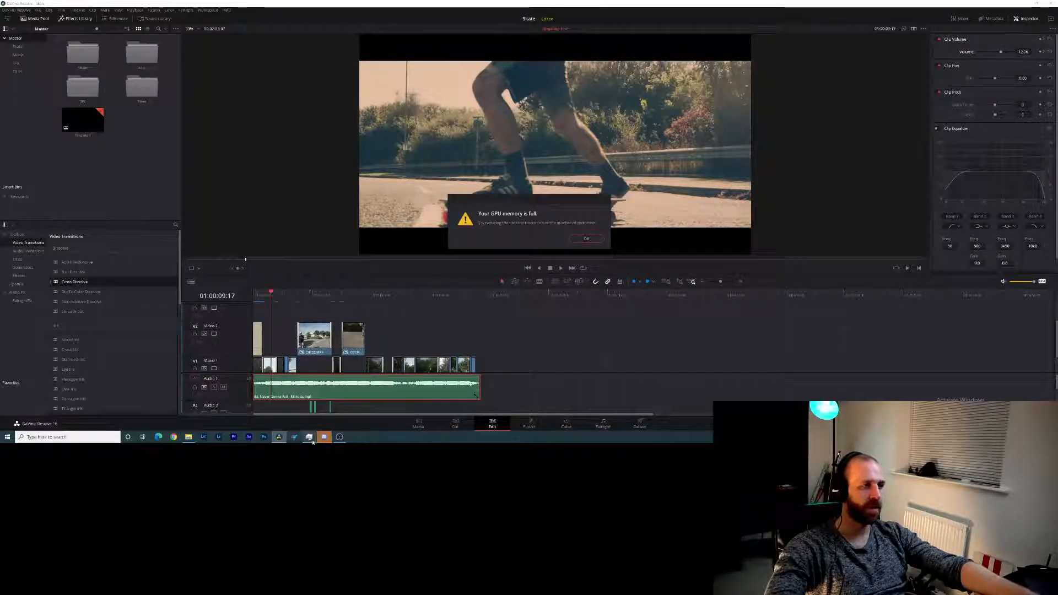
{"action": "left_click", "coordinate": [311, 439]}
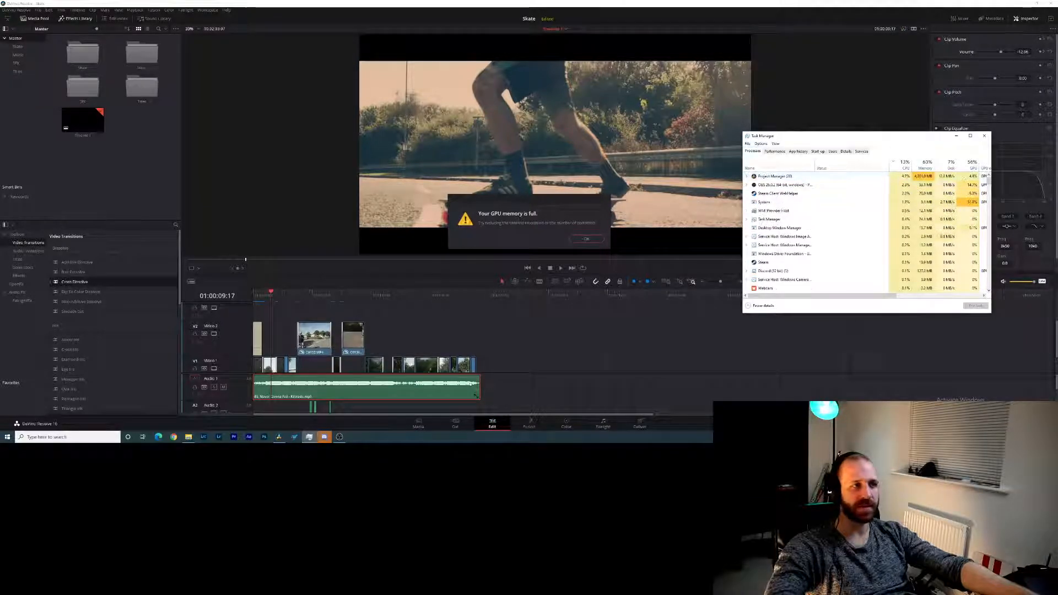
- Dismiss the GPU memory warning, scrub through the timeline to 01:01:28:00, and save the Skate project
{"action": "left_click", "coordinate": [584, 239]}
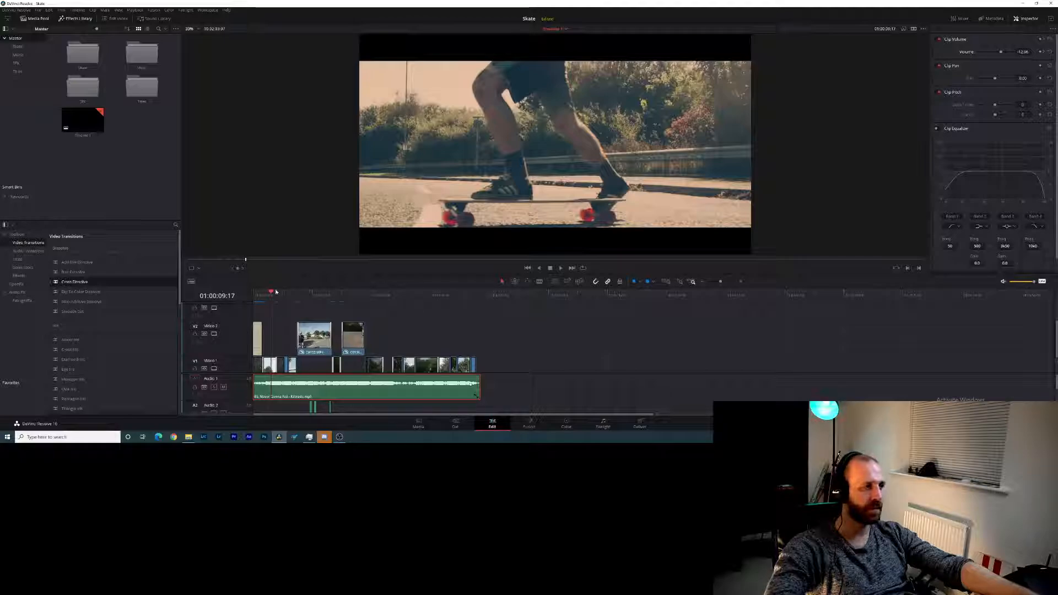
{"action": "left_click_drag", "start_coordinate": [271, 294], "coordinate": [384, 298]}
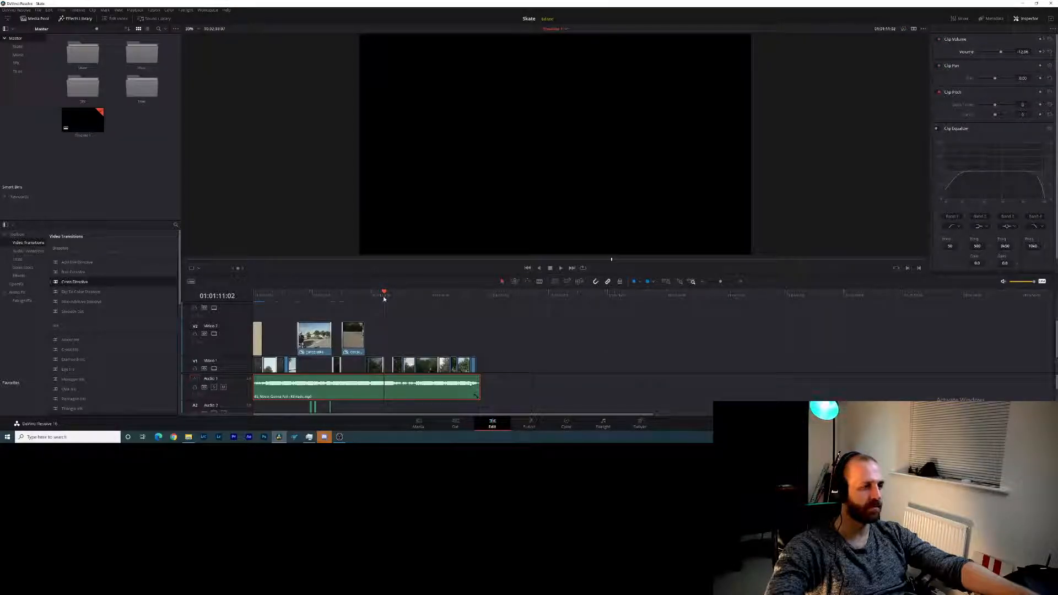
{"action": "left_click_drag", "start_coordinate": [384, 299], "coordinate": [421, 305]}
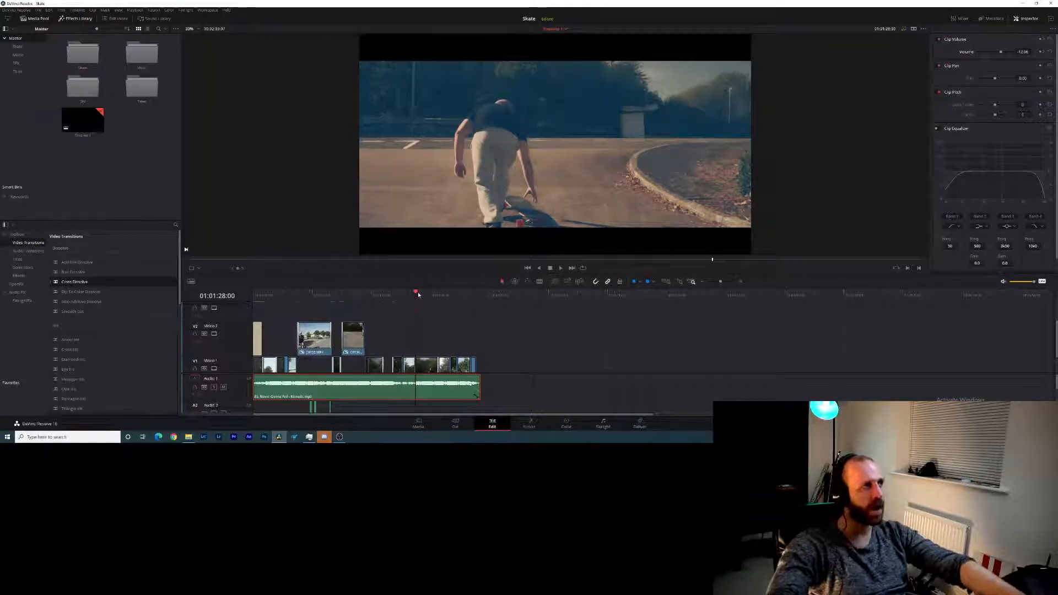
{"action": "key", "text": "ctrl+s"}
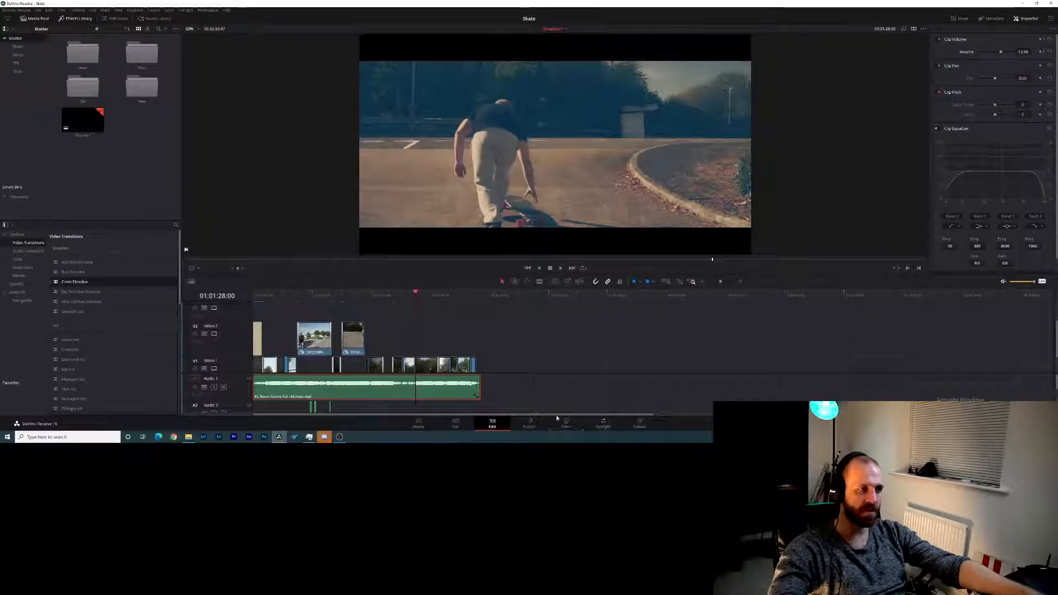
- Create a second, empty timeline in the Master bin with the default timeline settings
{"action": "left_click", "coordinate": [638, 423]}
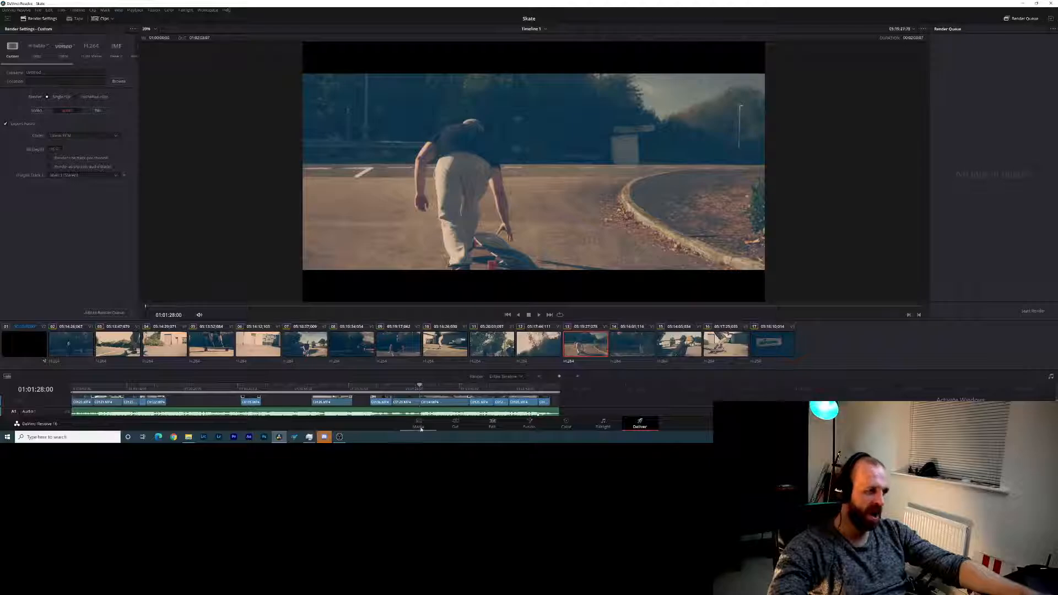
{"action": "left_click", "coordinate": [481, 424]}
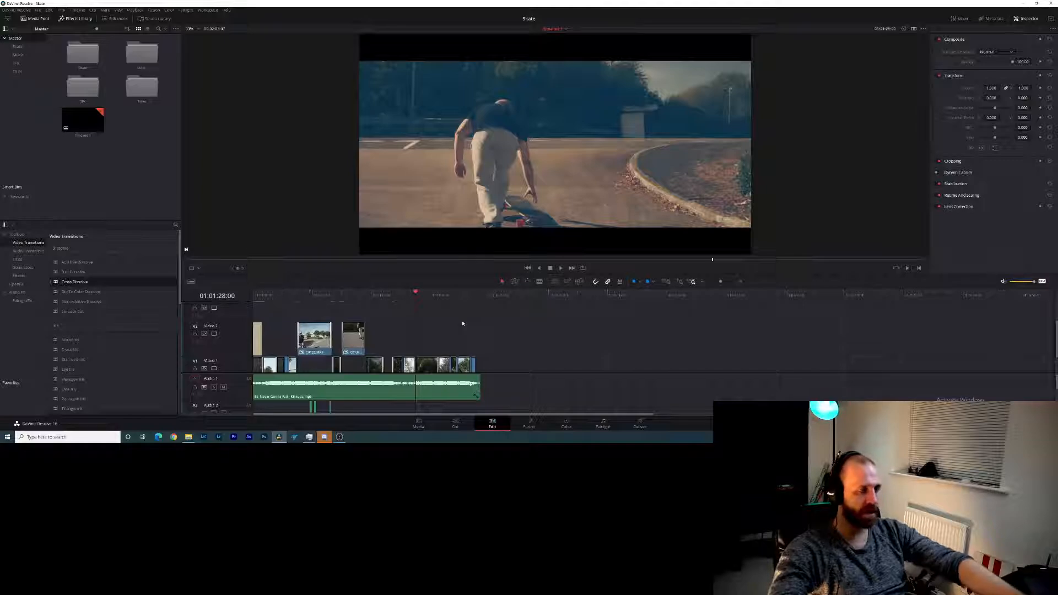
{"action": "right_click", "coordinate": [162, 138]}
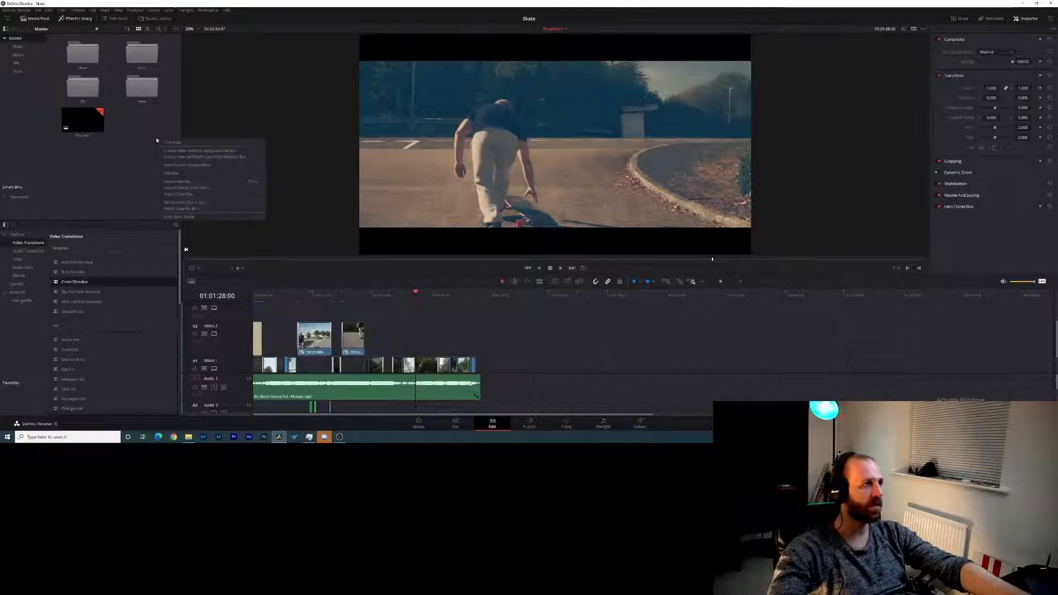
{"action": "mouse_move", "coordinate": [201, 142]}
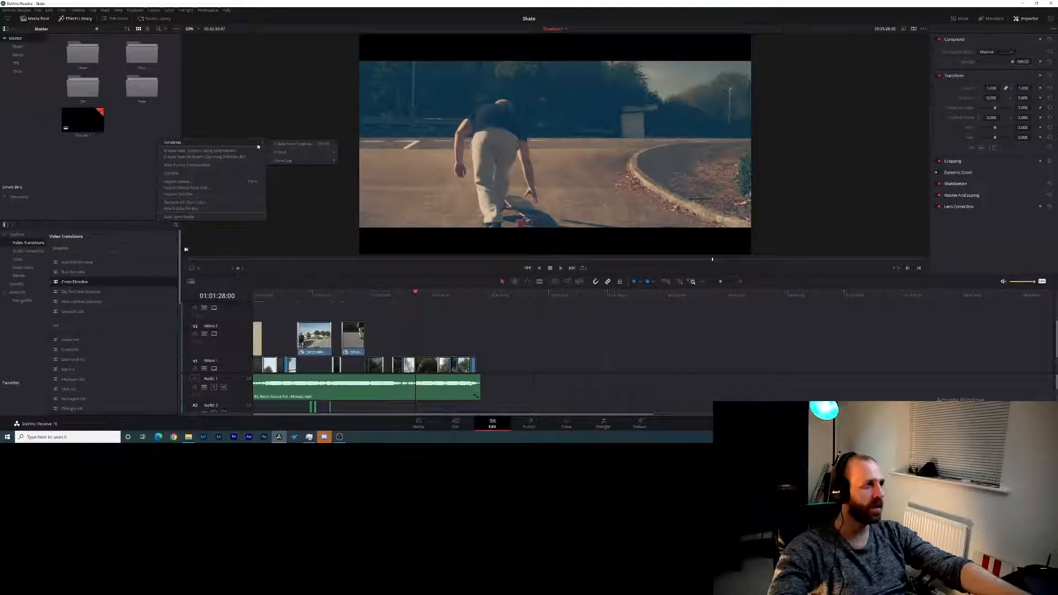
{"action": "left_click", "coordinate": [315, 146]}
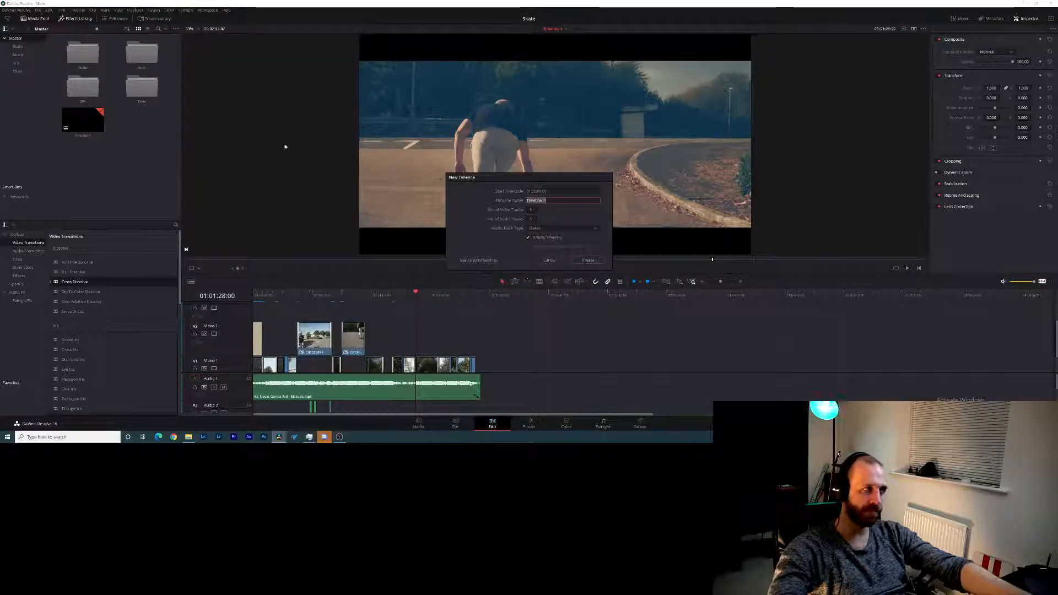
{"action": "left_click", "coordinate": [585, 260]}
- Reopen Timeline 1, select all of its video and audio clips, and copy them
{"action": "left_click", "coordinate": [83, 119]}
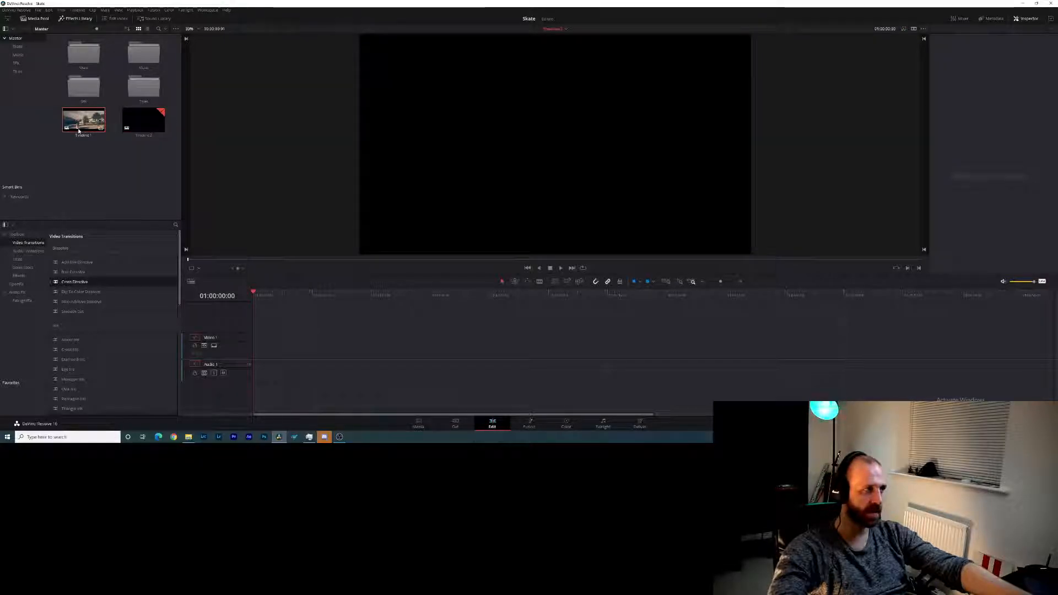
{"action": "left_click", "coordinate": [371, 294]}
{"action": "left_click", "coordinate": [562, 29]}
{"action": "left_click", "coordinate": [560, 40]}
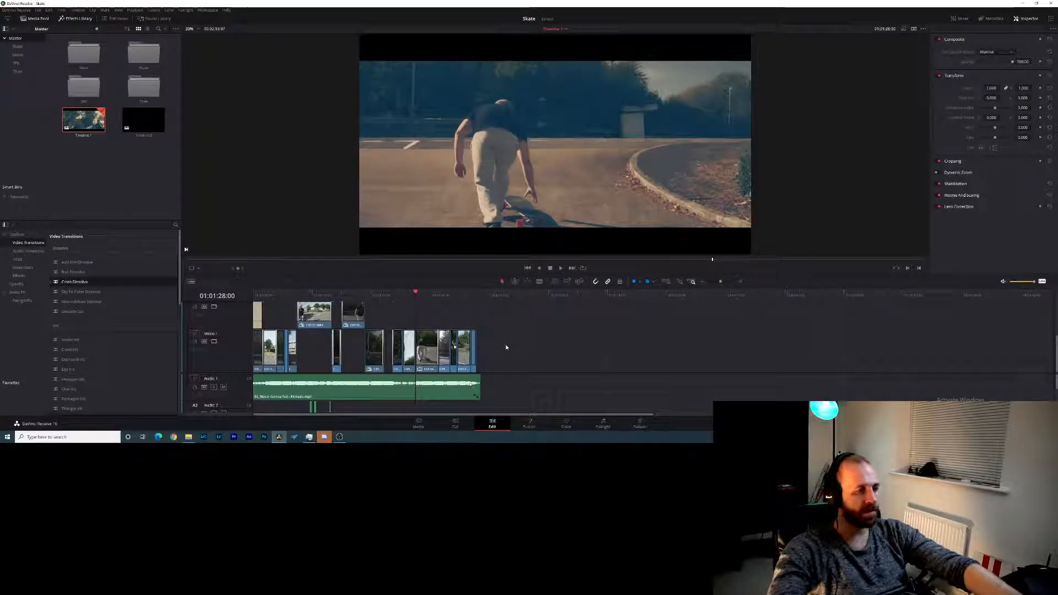
{"action": "left_click_drag", "start_coordinate": [533, 303], "coordinate": [232, 419]}
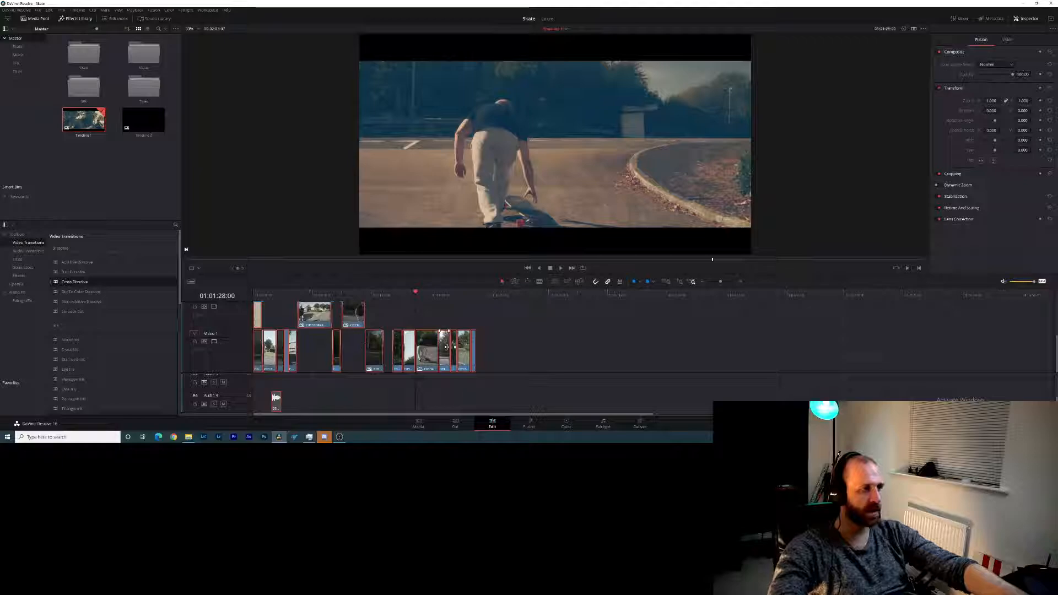
{"action": "right_click", "coordinate": [428, 359]}
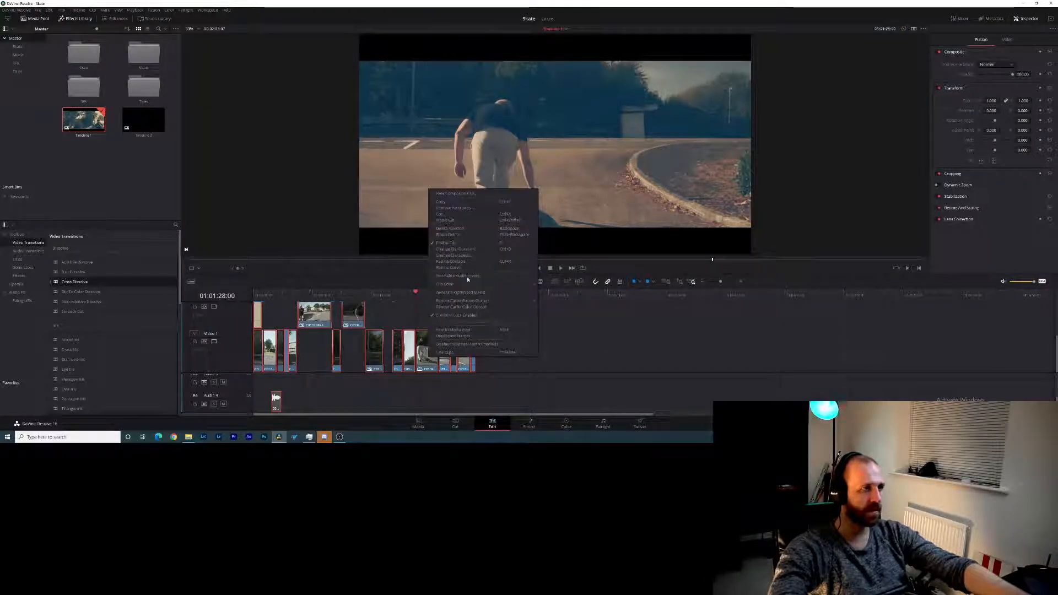
{"action": "left_click", "coordinate": [456, 204]}
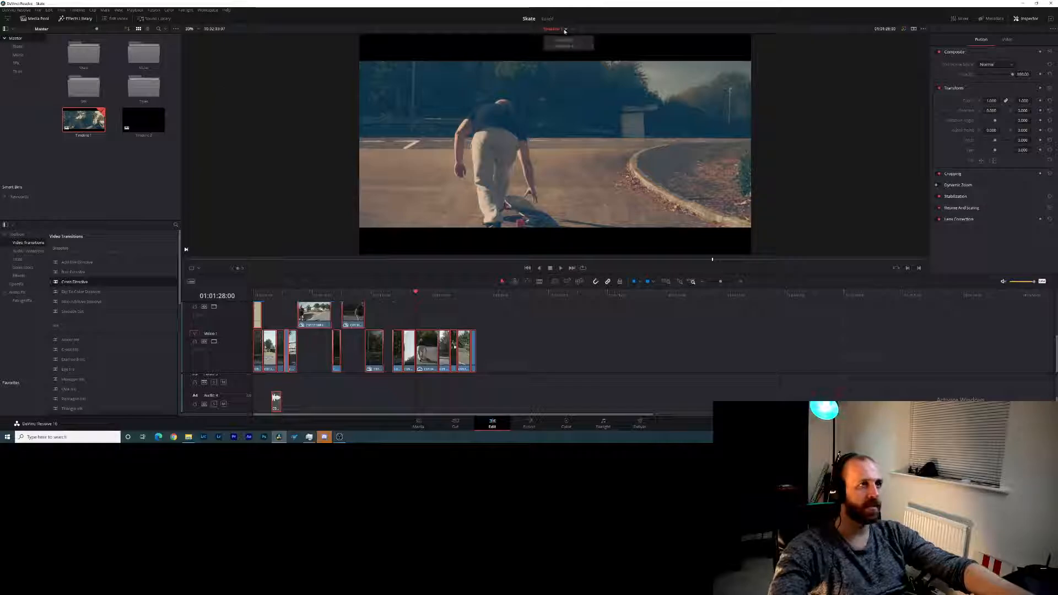
- Paste the copied clips into Timeline 2 and shift the track divider so the Video 1 clips can be seen
{"action": "left_click", "coordinate": [568, 46]}
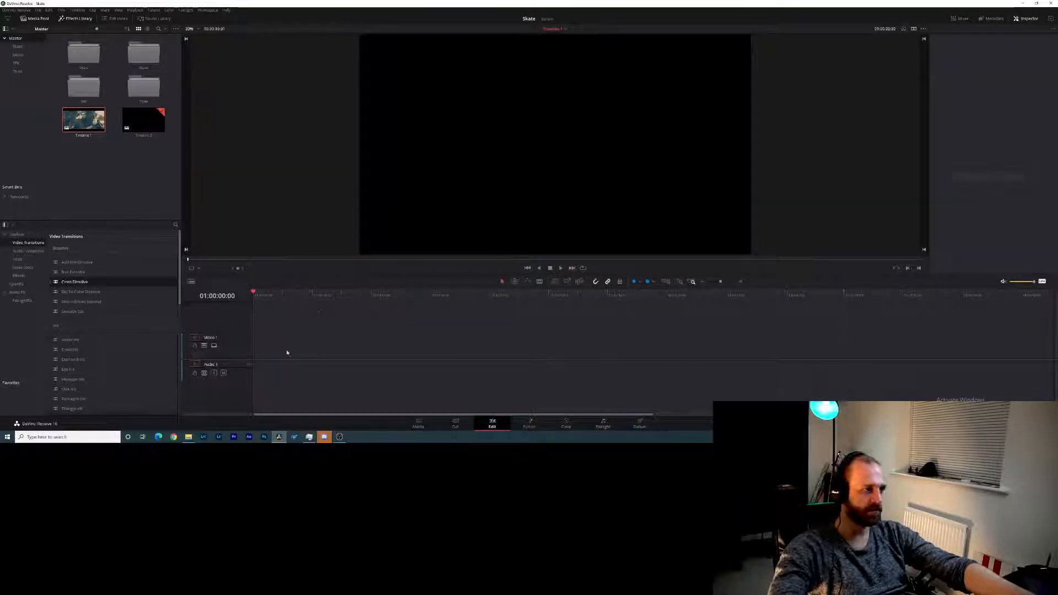
{"action": "key", "text": "ctrl+v"}
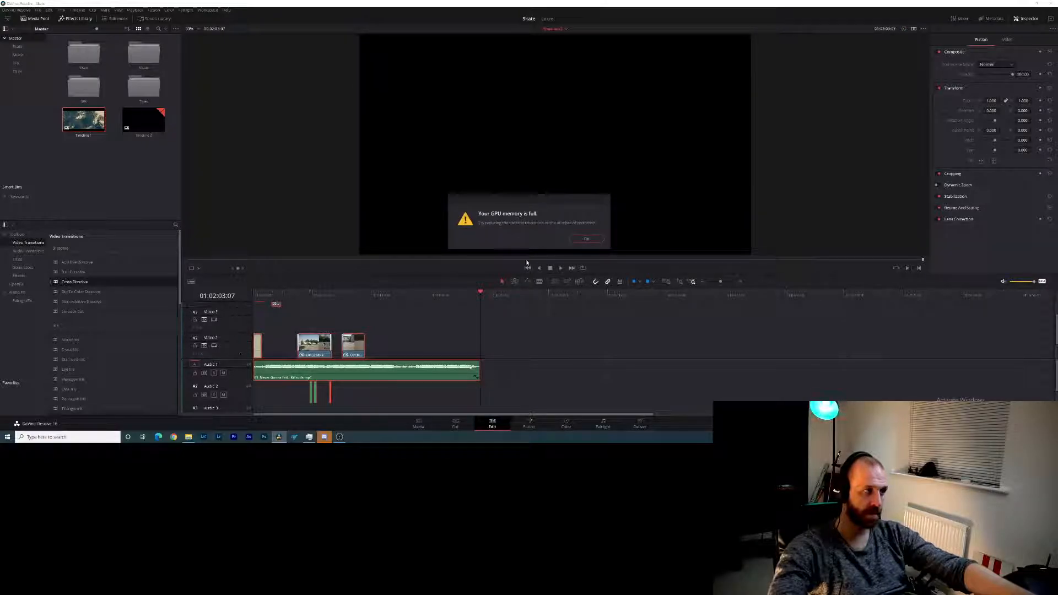
{"action": "left_click", "coordinate": [586, 239]}
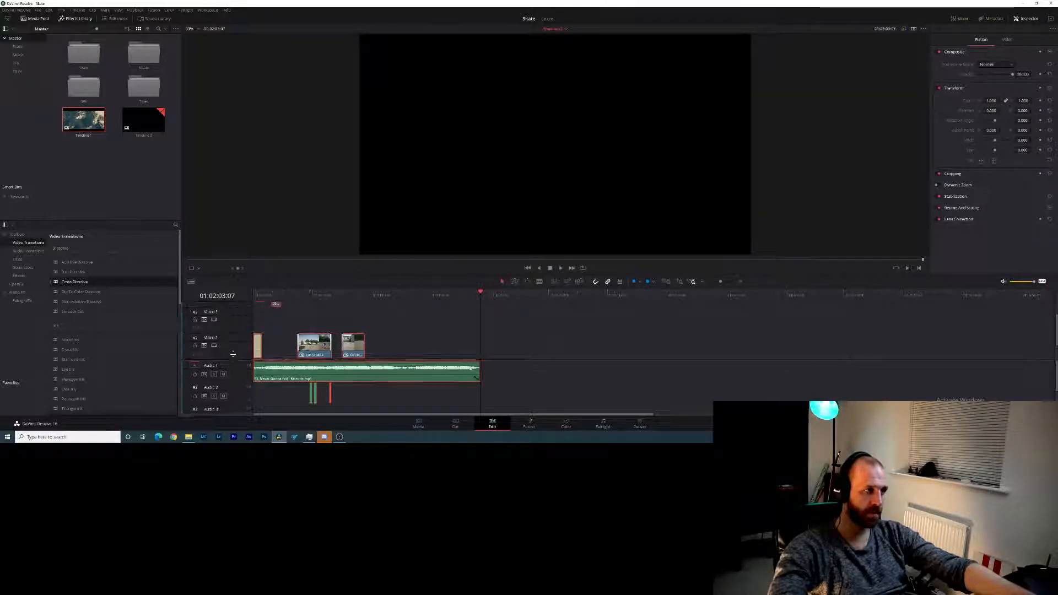
{"action": "left_click_drag", "start_coordinate": [230, 360], "coordinate": [232, 374]}
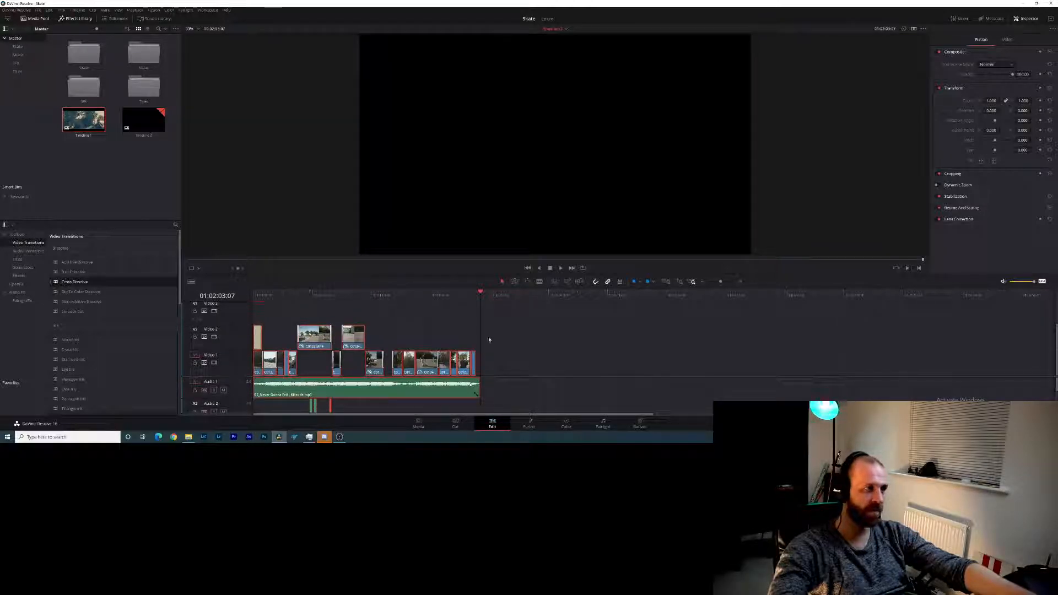
{"action": "left_click", "coordinate": [149, 132]}
{"action": "double_click", "coordinate": [147, 132]}
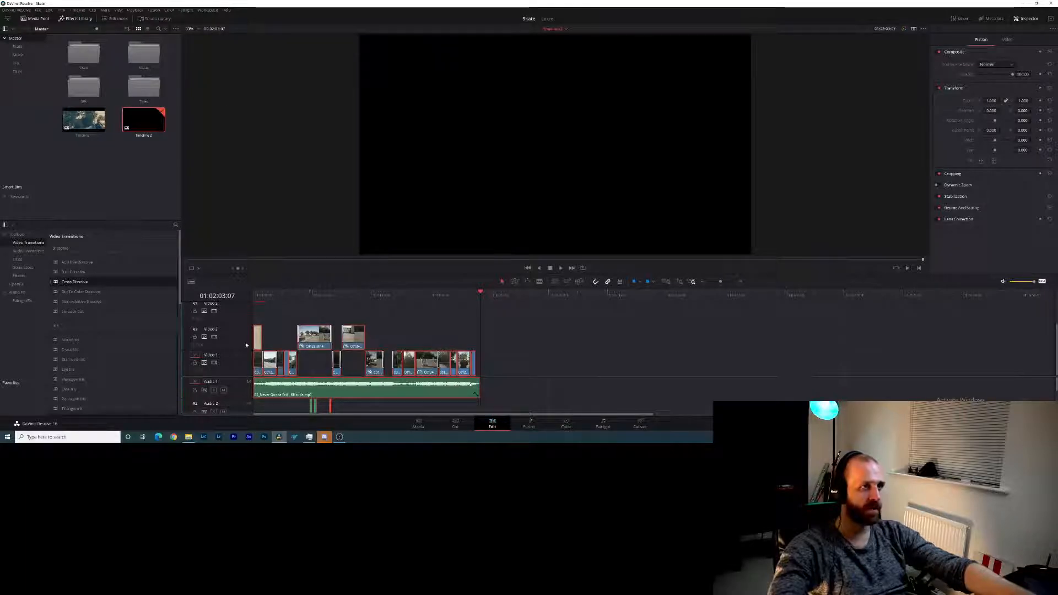
- Set up the delivery of Timeline 2 with the YouTube 1080p render preset and name the output file Skate
{"action": "left_click", "coordinate": [649, 421]}
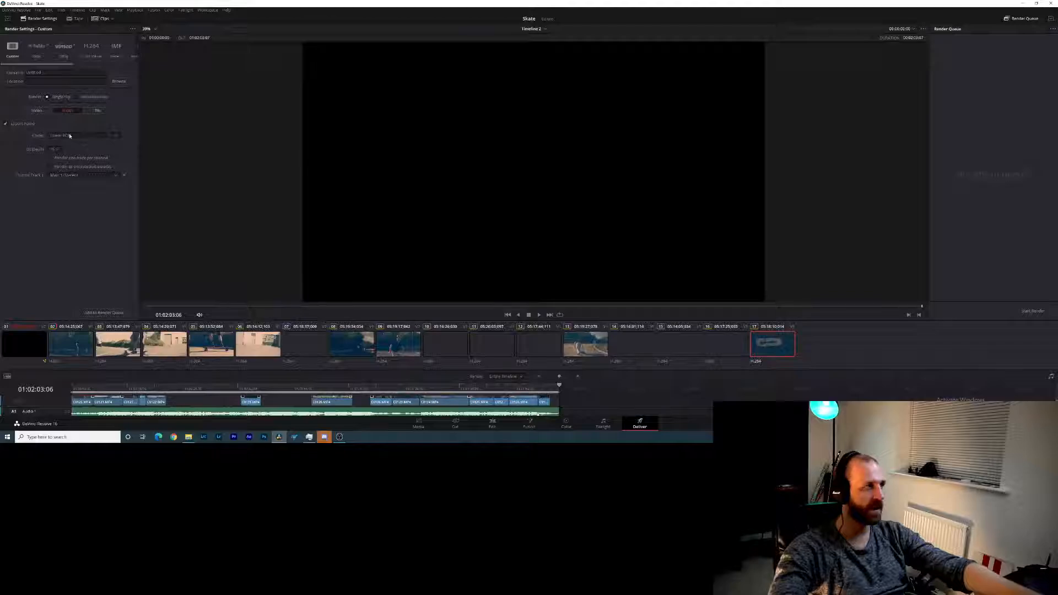
{"action": "left_click", "coordinate": [41, 48]}
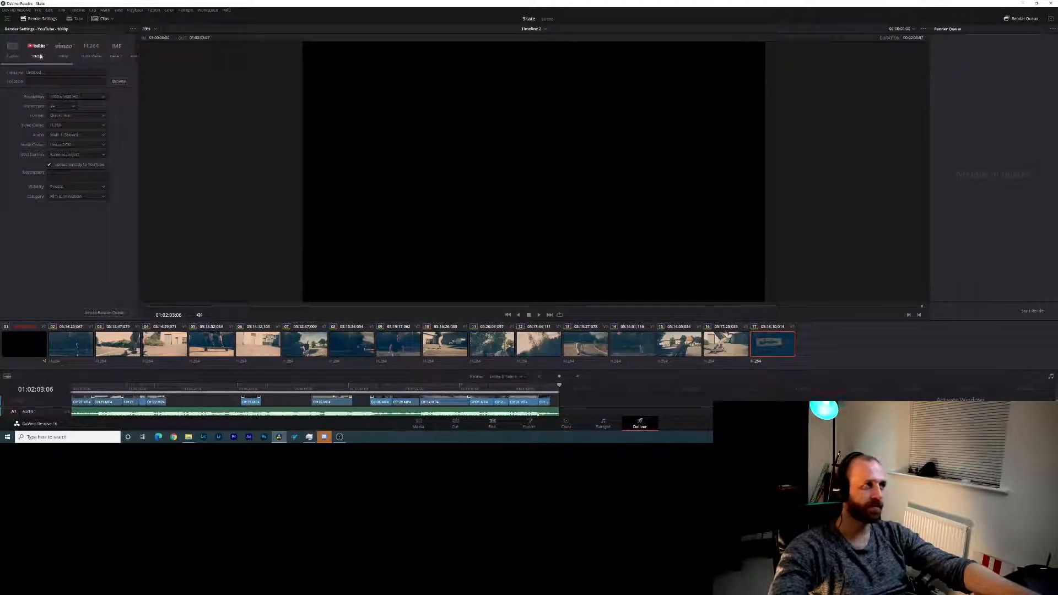
{"action": "left_click", "coordinate": [47, 47]}
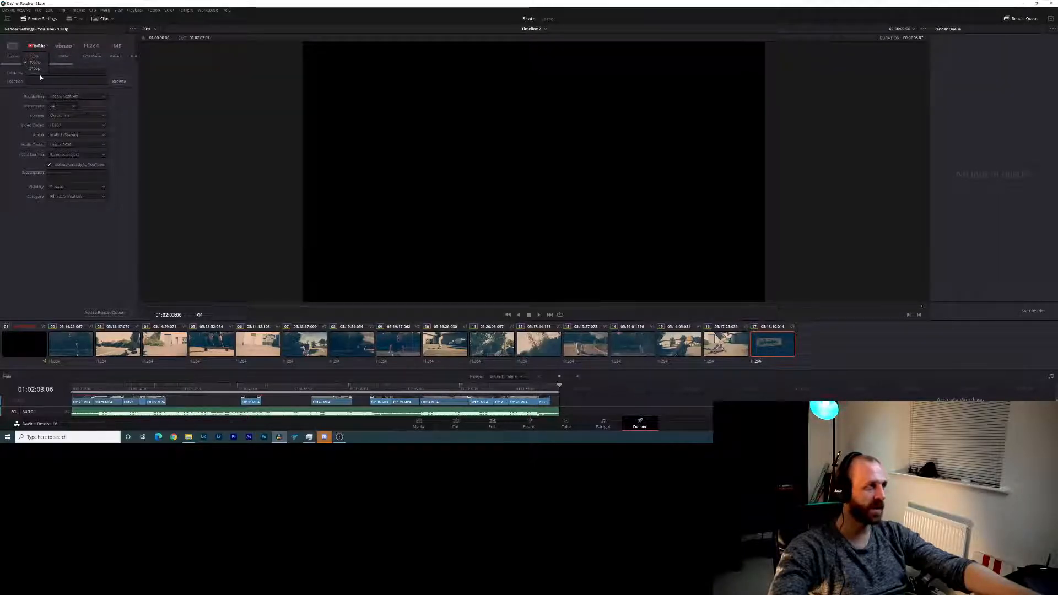
{"action": "left_click", "coordinate": [97, 49]}
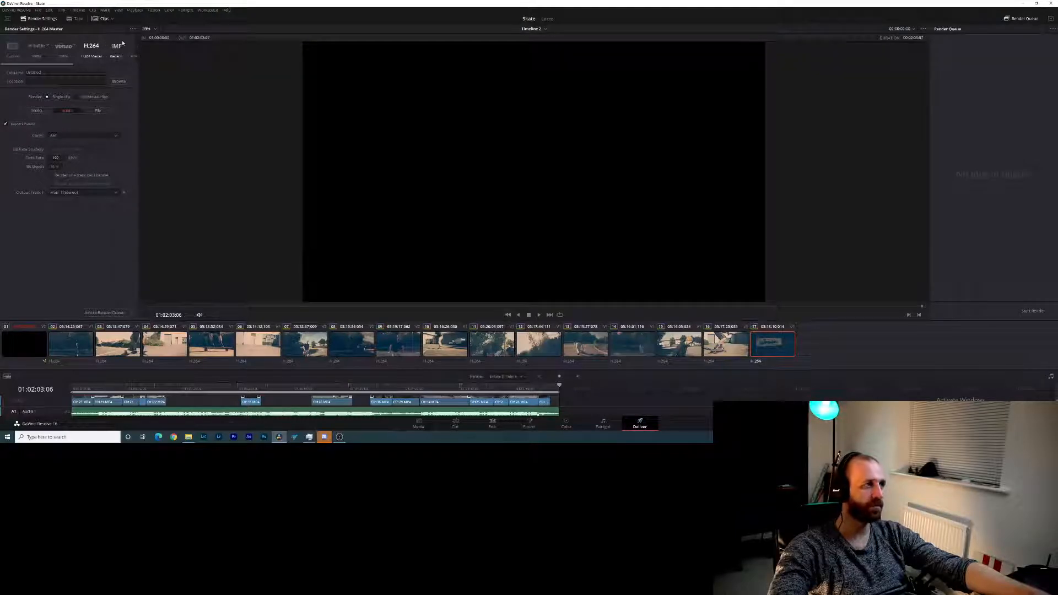
{"action": "left_click", "coordinate": [47, 45]}
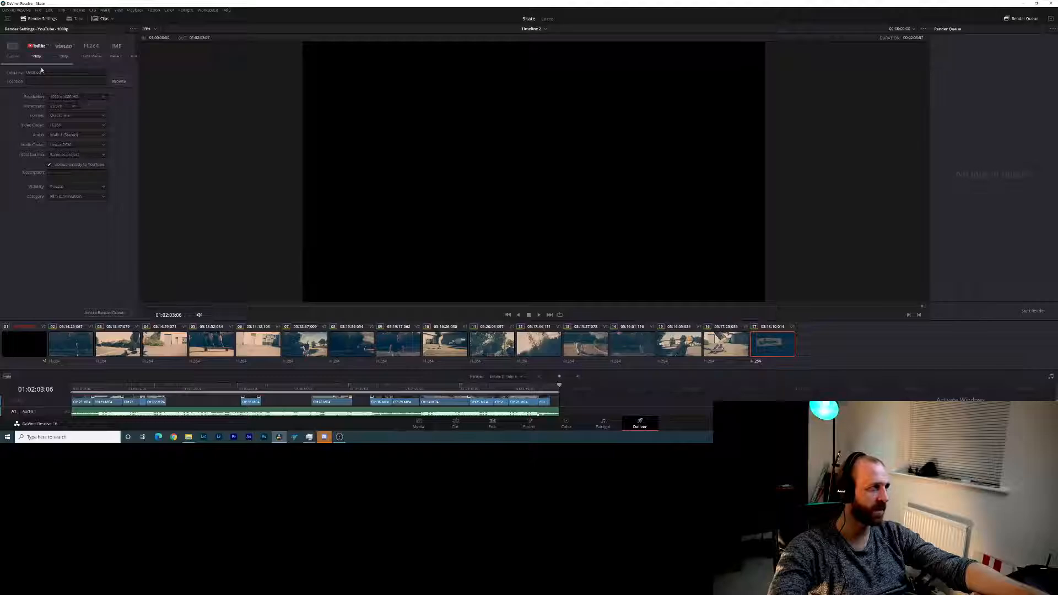
{"action": "left_click_drag", "start_coordinate": [47, 73], "coordinate": [11, 75]}
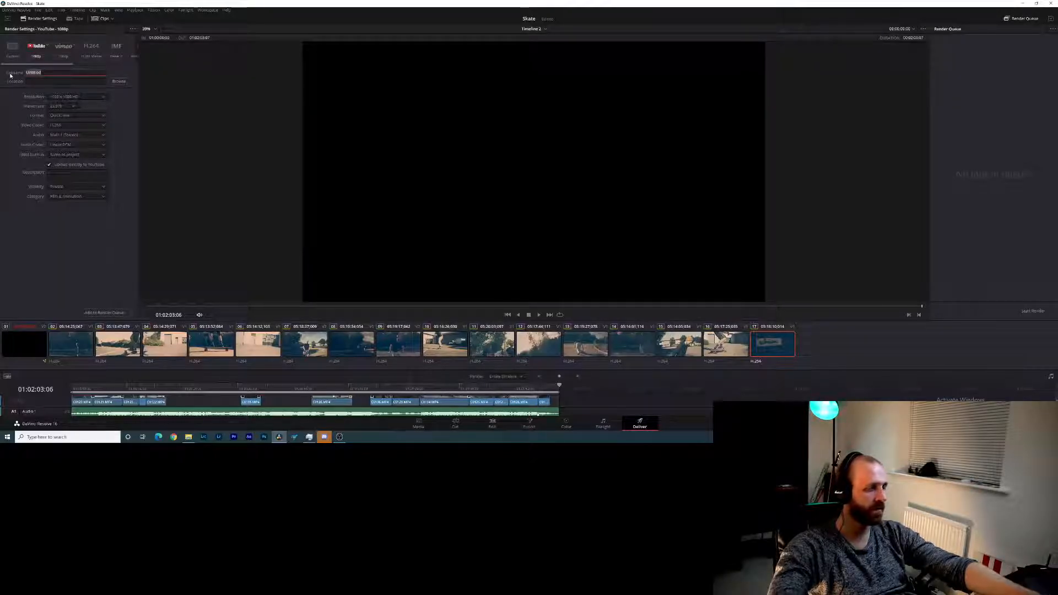
{"action": "type", "text": "Skate"}
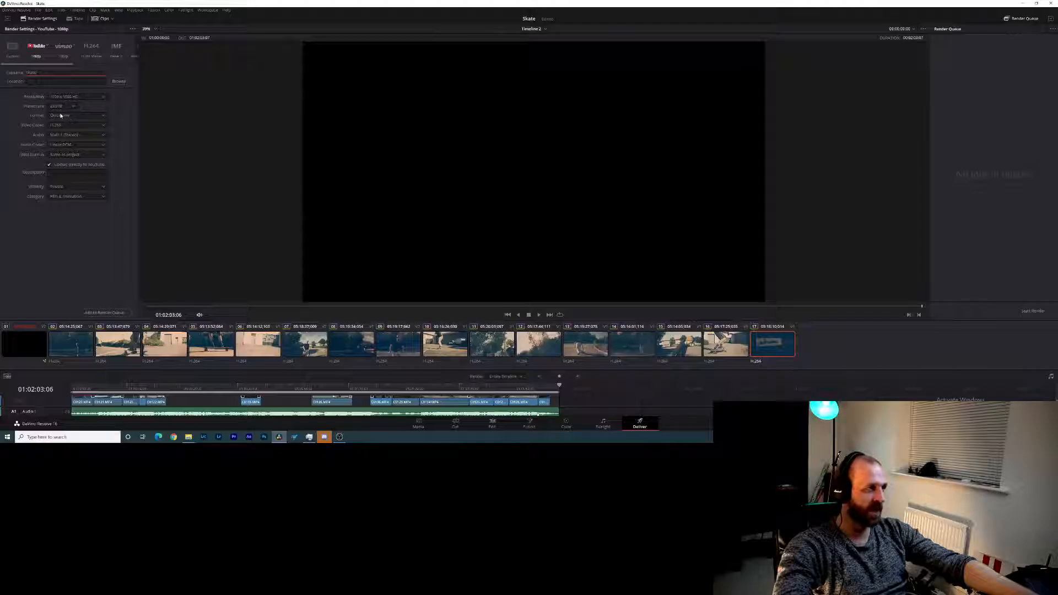
- Set the render format to MP4 and the audio to All Timeline Tracks, and disable direct upload to YouTube
{"action": "left_click", "coordinate": [60, 116]}
{"action": "left_click", "coordinate": [65, 122]}
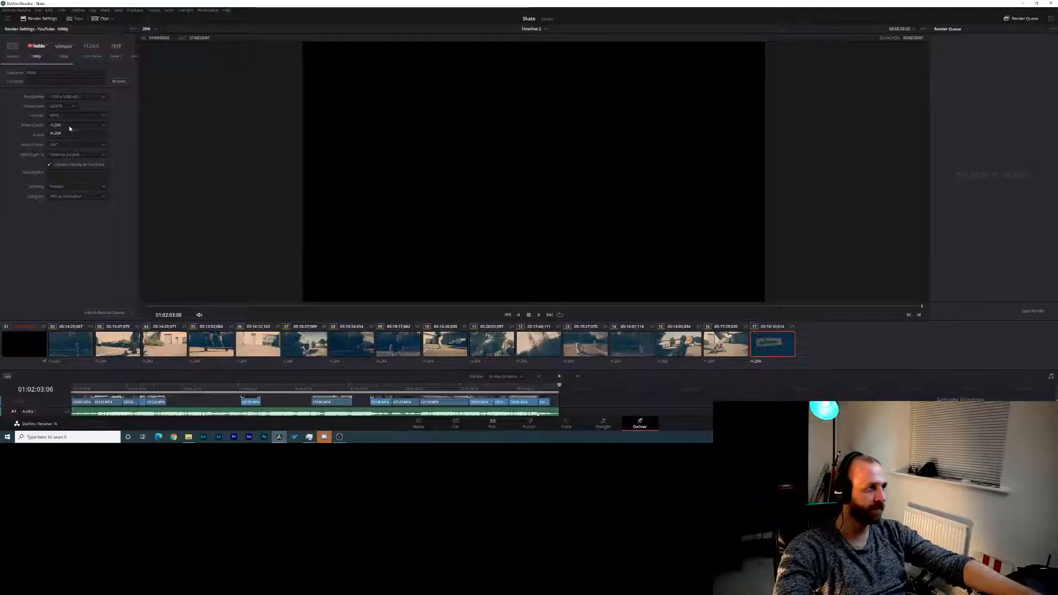
{"action": "left_click", "coordinate": [66, 135]}
{"action": "left_click", "coordinate": [67, 157]}
{"action": "left_click", "coordinate": [49, 165]}
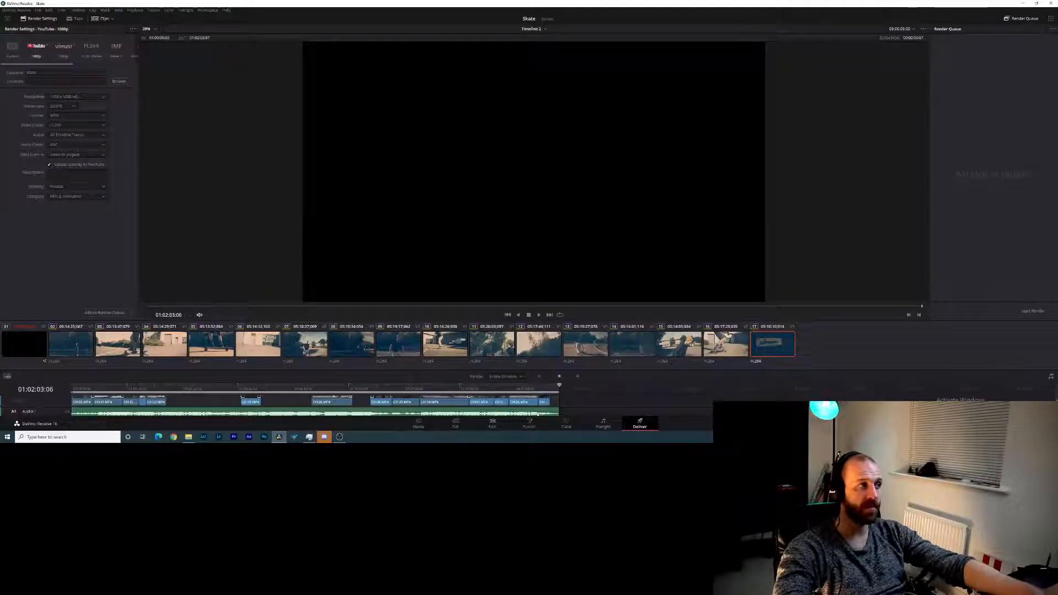
{"action": "left_click", "coordinate": [50, 166]}
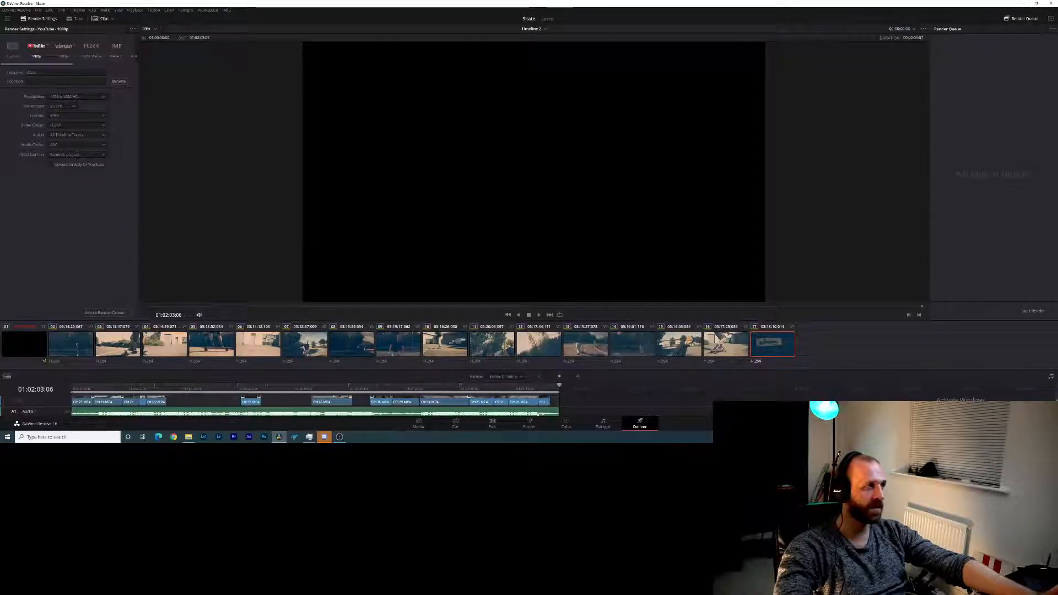
{"action": "left_click", "coordinate": [118, 81]}
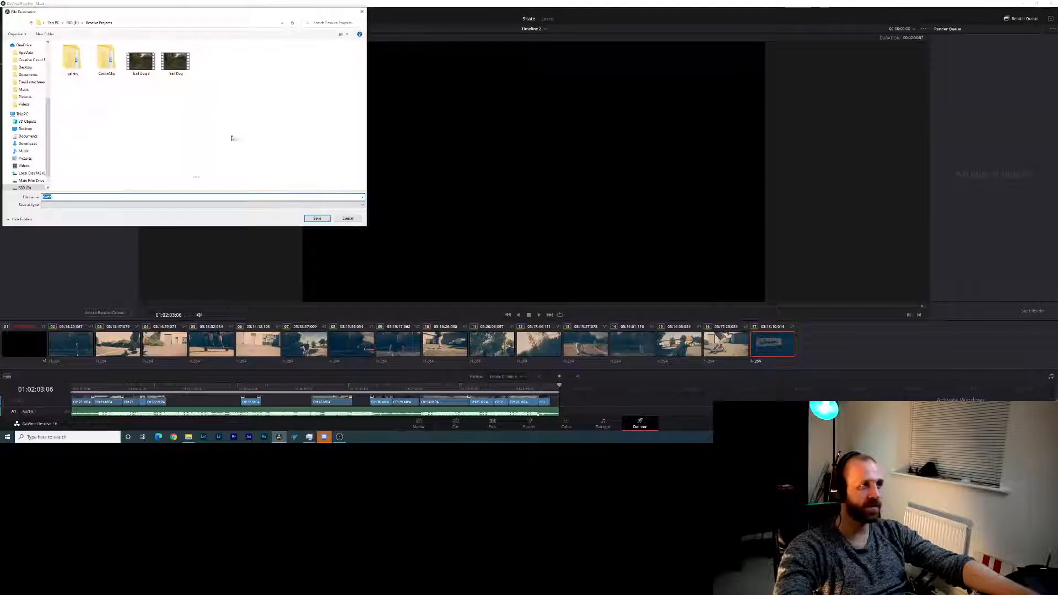
{"action": "scroll", "coordinate": [9, 59], "scroll_direction": "up", "scroll_amount": 5}
{"action": "left_click", "coordinate": [28, 62]}
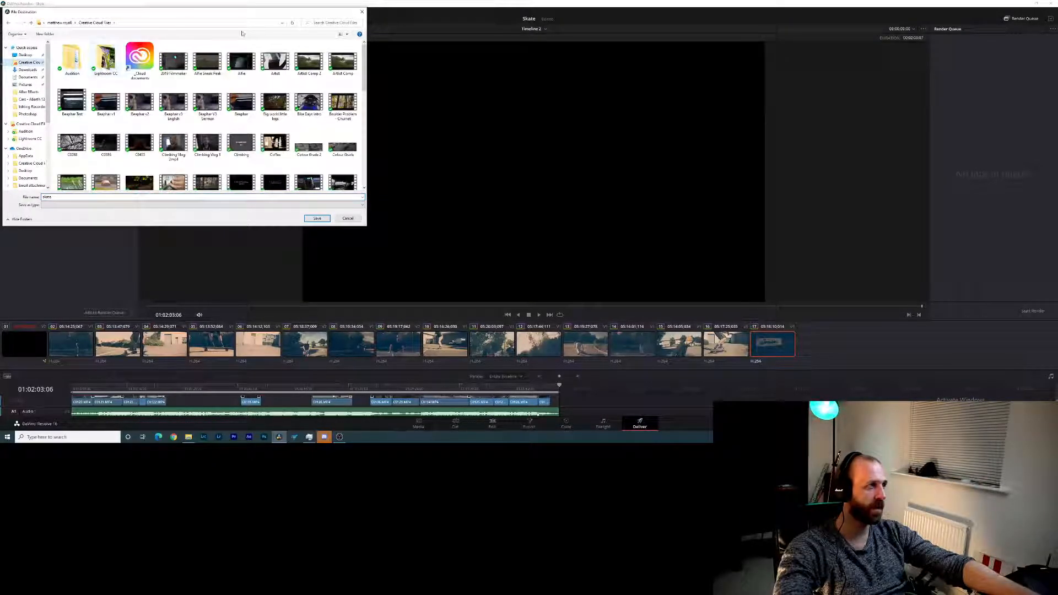
{"action": "left_click", "coordinate": [362, 12]}
- Add the Skate job to the render queue with the Resolve Projects folder as destination, and start the render
{"action": "left_click", "coordinate": [102, 313]}
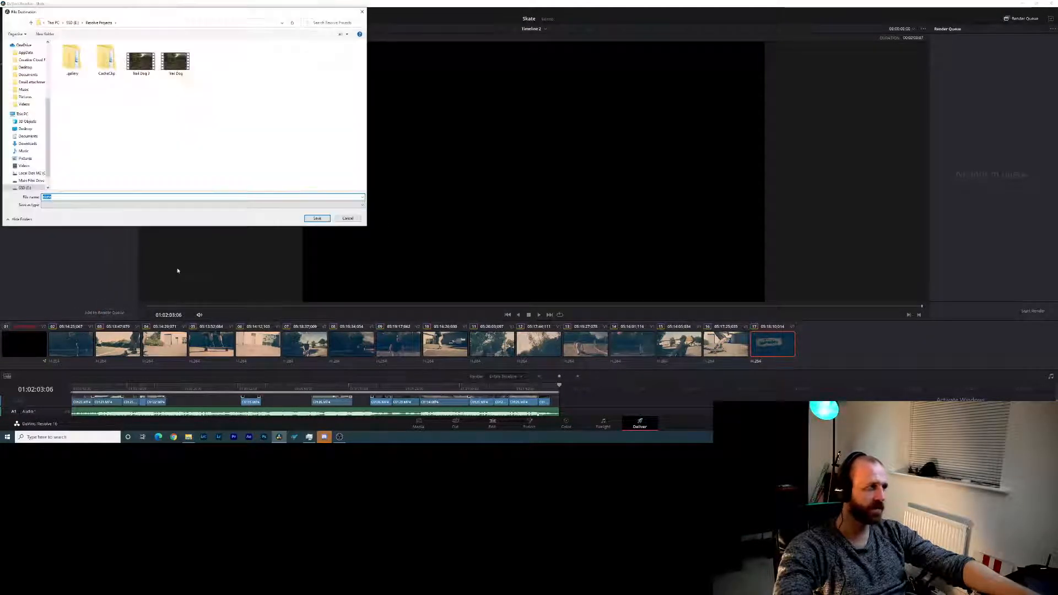
{"action": "left_click", "coordinate": [317, 220]}
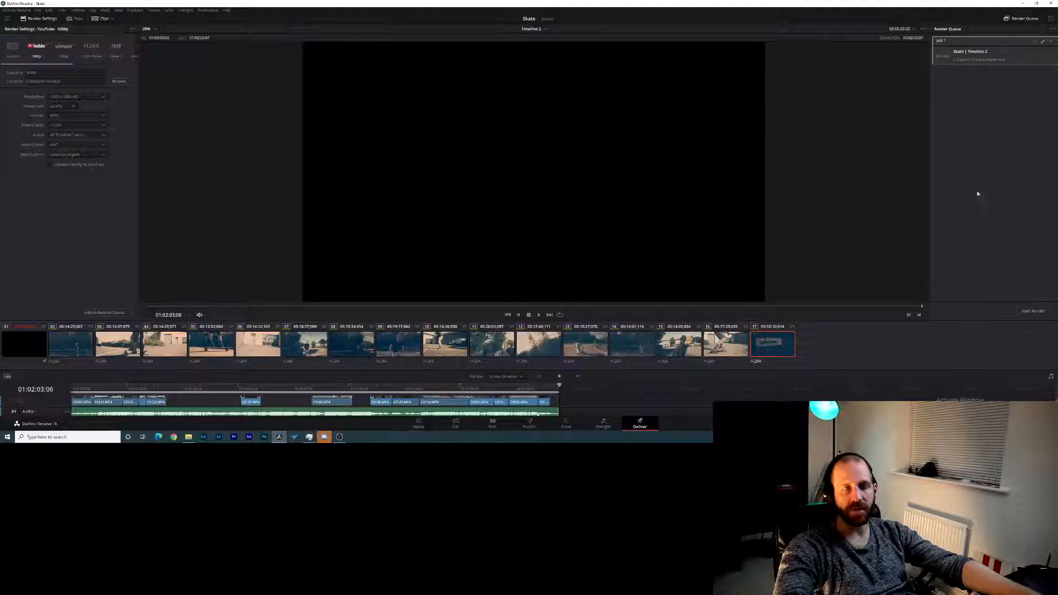
{"action": "left_click", "coordinate": [1034, 313]}
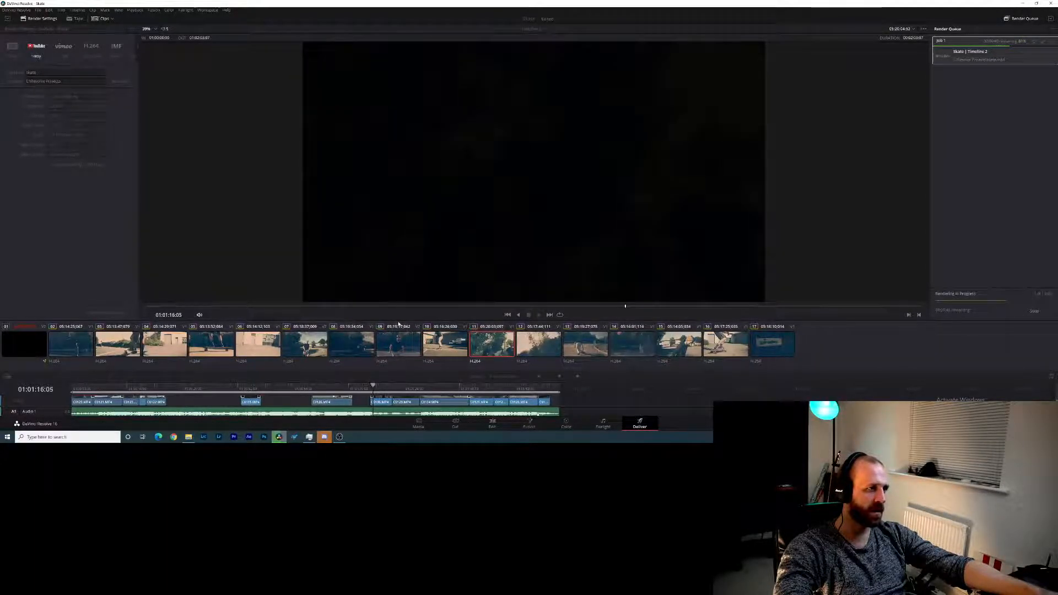
- Enlarge the delivery timeline area and scrub the playhead back to the start at 01:00:00:00
{"action": "left_click_drag", "start_coordinate": [404, 275], "coordinate": [410, 246]}
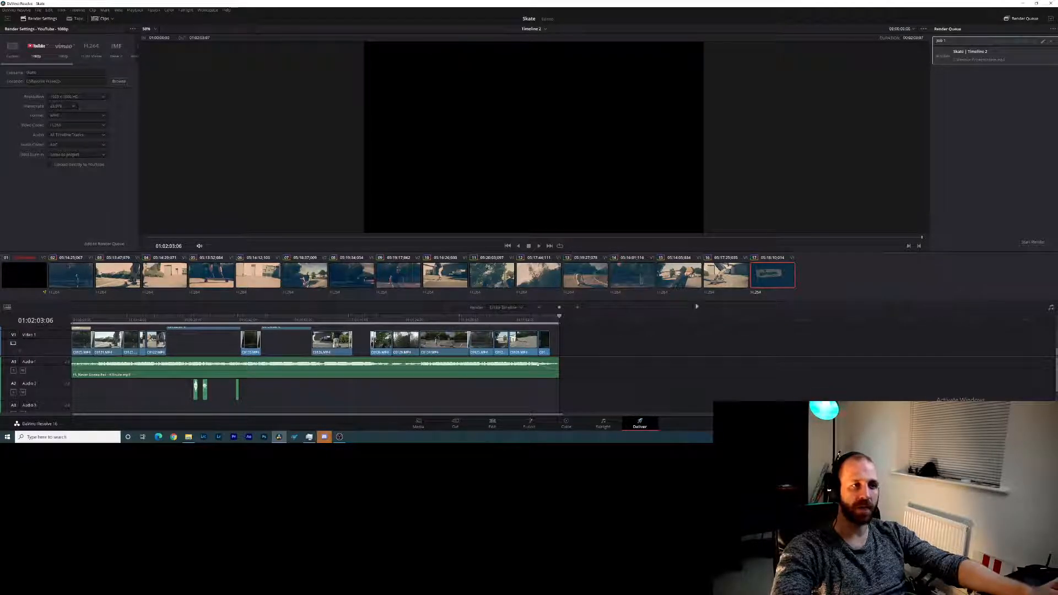
{"action": "left_click_drag", "start_coordinate": [461, 318], "coordinate": [60, 328]}
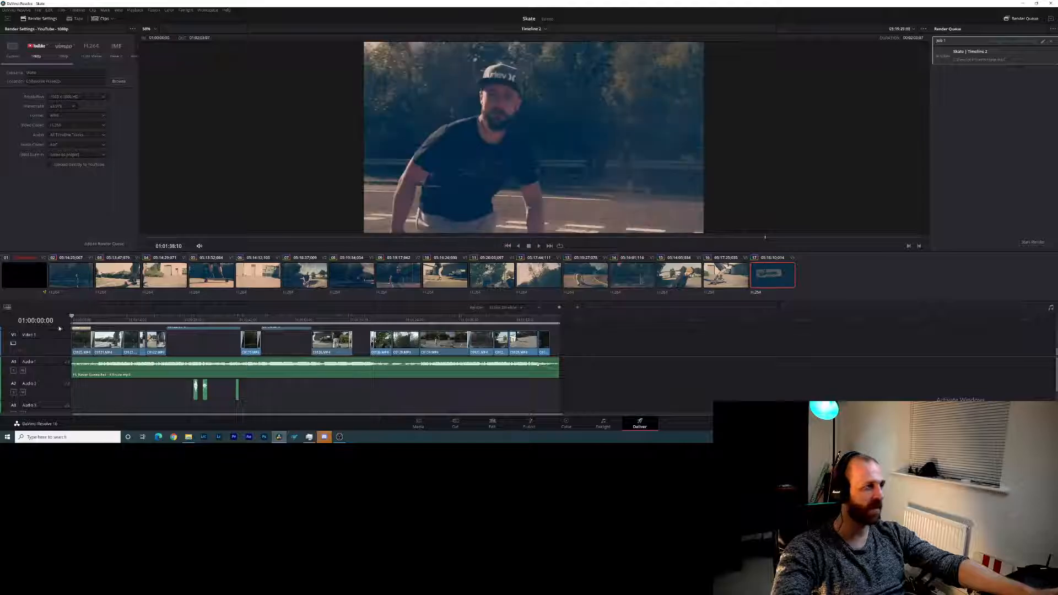